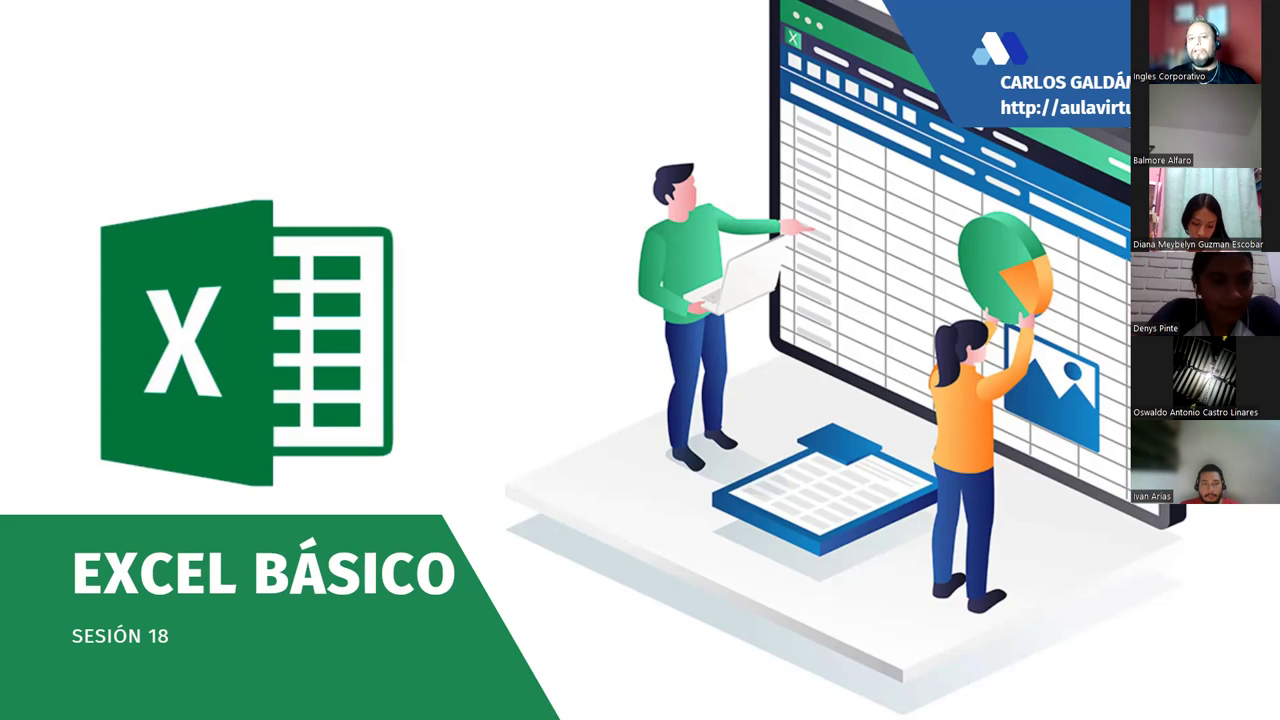
Advance the slideshow from the session 18 title slide to the Agenda slide
{"action": "left_click", "coordinate": [723, 597]}
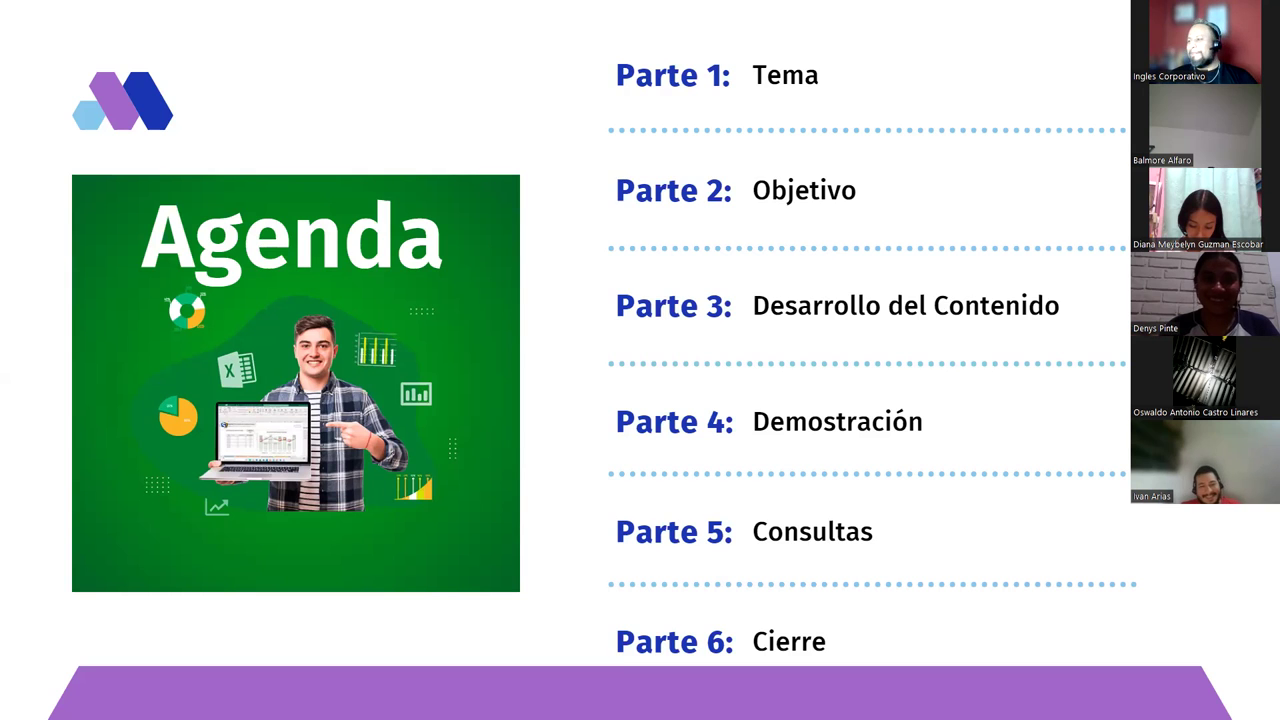
Advance from the agenda to the 'Objetivo de la sesión 18' slide
{"action": "key", "text": "Right"}
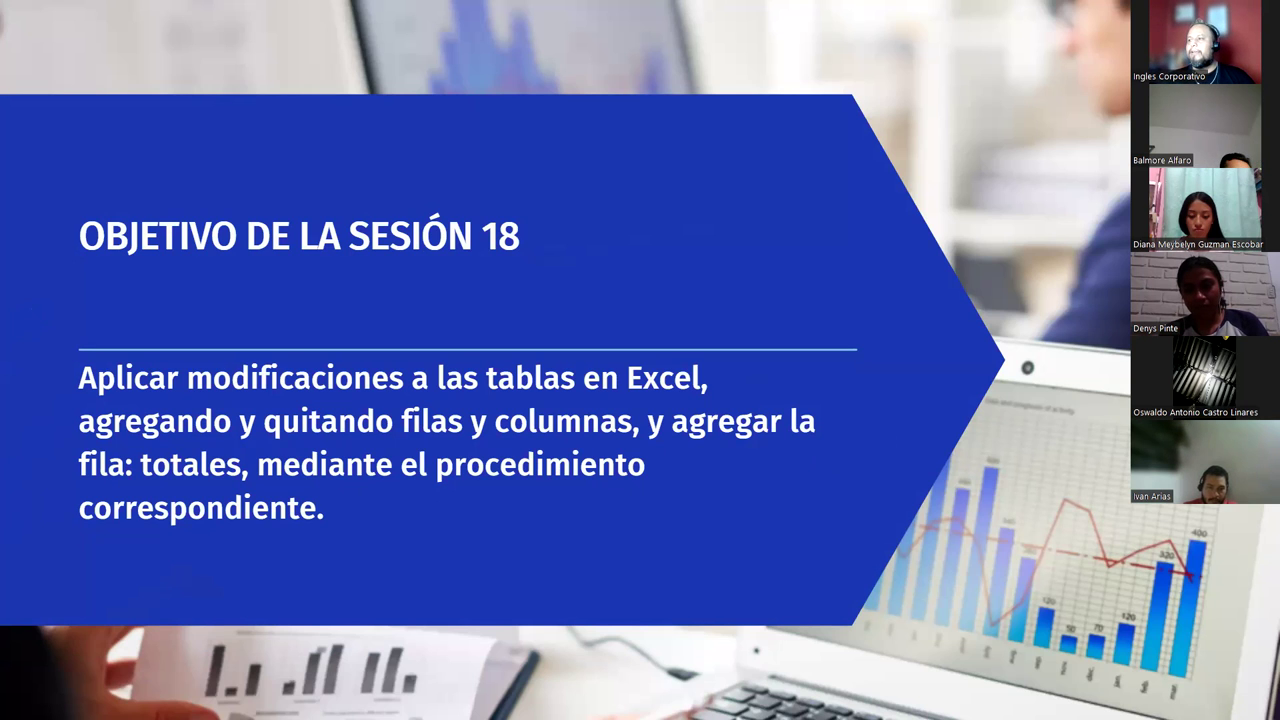
Advance to the 'Insertar filas y columnas en una tabla' slide
{"action": "key", "text": "Right"}
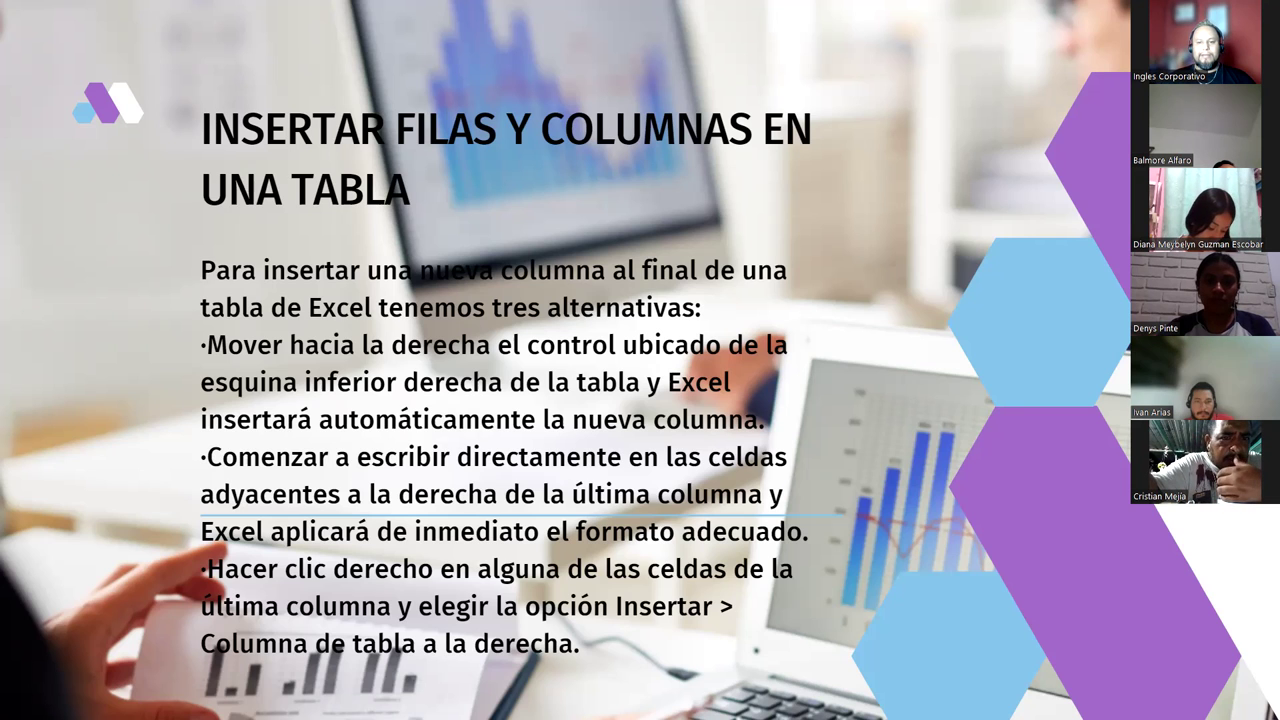
Convert the product price range A5:F11 into a table with headers using Ctrl+T
{"action": "key", "text": "alt+Tab"}
{"action": "left_click_drag", "start_coordinate": [104, 270], "coordinate": [608, 411]}
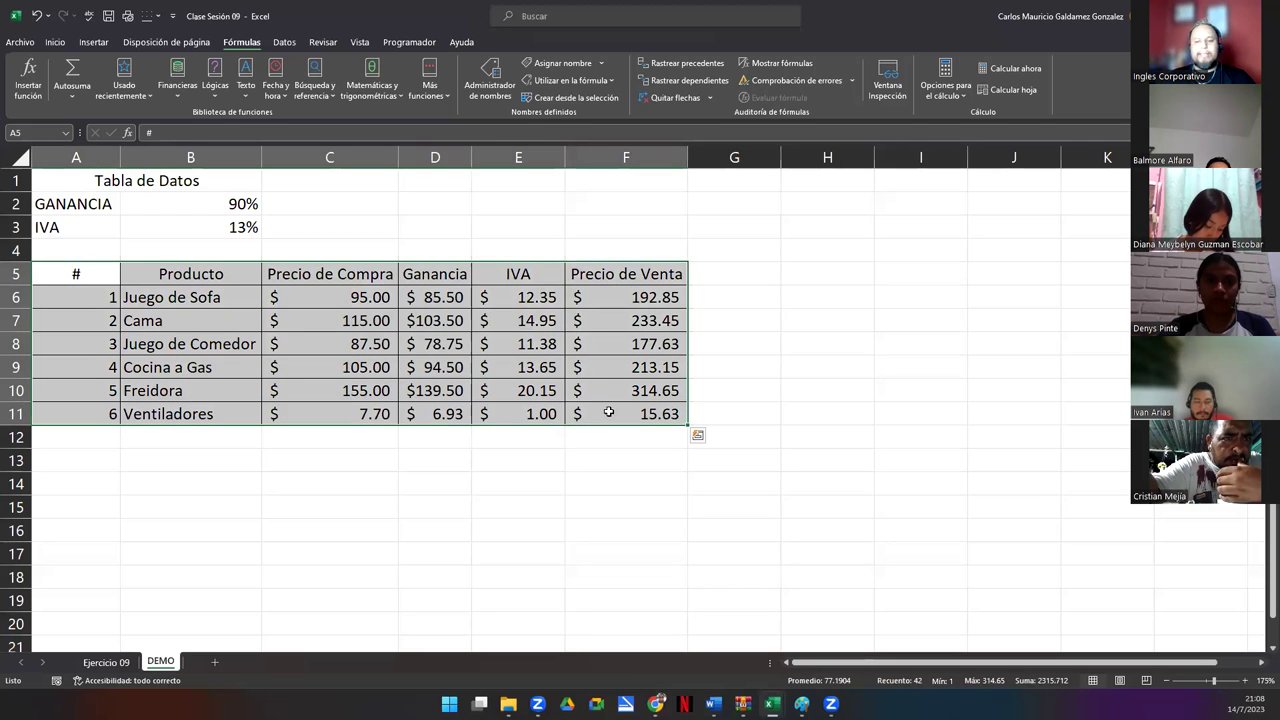
{"action": "key", "text": "ctrl+t"}
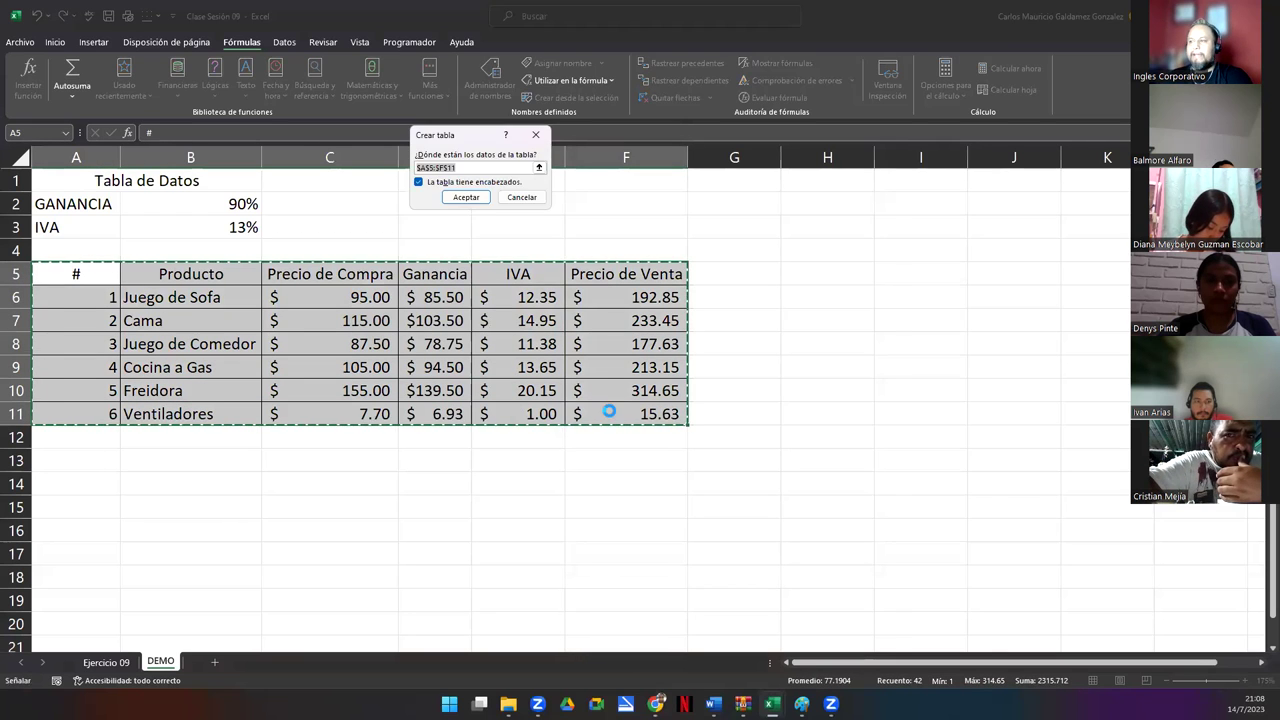
{"action": "key", "text": "Return"}
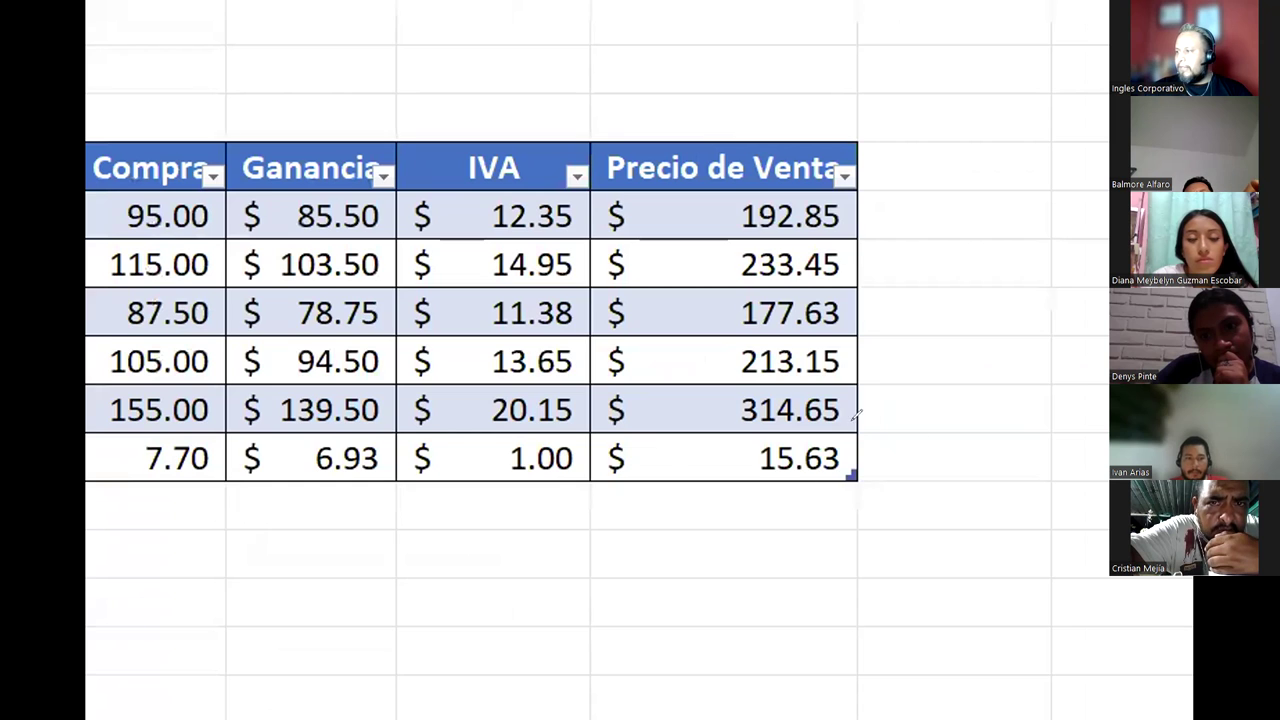
Annotate the table's bottom-right corner with a circle and an arrow
{"action": "mouse_move", "coordinate": [848, 452]}
{"action": "left_mouse_down"}
{"action": "mouse_move", "coordinate": [836, 488]}
{"action": "mouse_move", "coordinate": [852, 500]}
{"action": "mouse_move", "coordinate": [872, 462]}
{"action": "left_mouse_up"}
{"action": "left_click", "coordinate": [790, 546]}
{"action": "left_click_drag", "start_coordinate": [790, 548], "coordinate": [970, 481]}
{"action": "left_click_drag", "start_coordinate": [890, 555], "coordinate": [913, 660]}
{"action": "left_click_drag", "start_coordinate": [888, 558], "coordinate": [870, 622]}
{"action": "left_click_drag", "start_coordinate": [885, 561], "coordinate": [975, 607]}
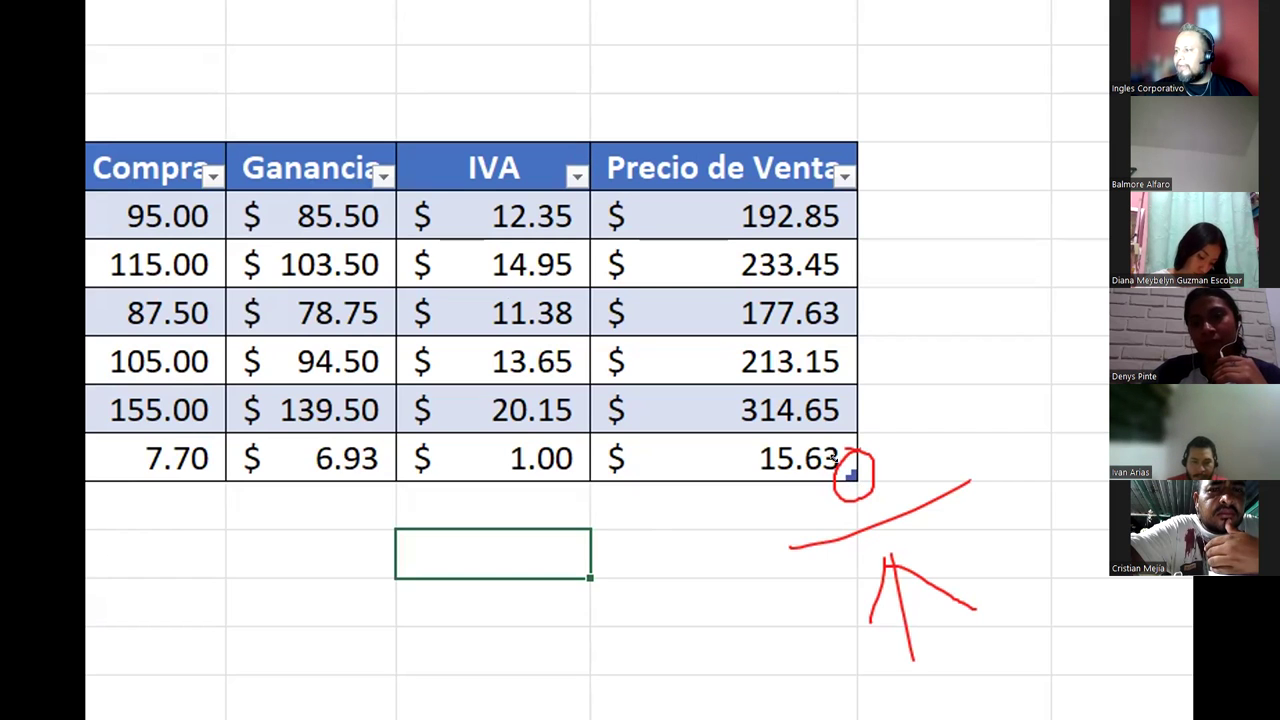
Drag the resize handle to extend the table to A5:H13, adding two rows plus Columna1 and Columna2
{"action": "mouse_move", "coordinate": [830, 496]}
{"action": "left_mouse_down"}
{"action": "mouse_move", "coordinate": [843, 537]}
{"action": "mouse_move", "coordinate": [990, 510]}
{"action": "left_mouse_up"}
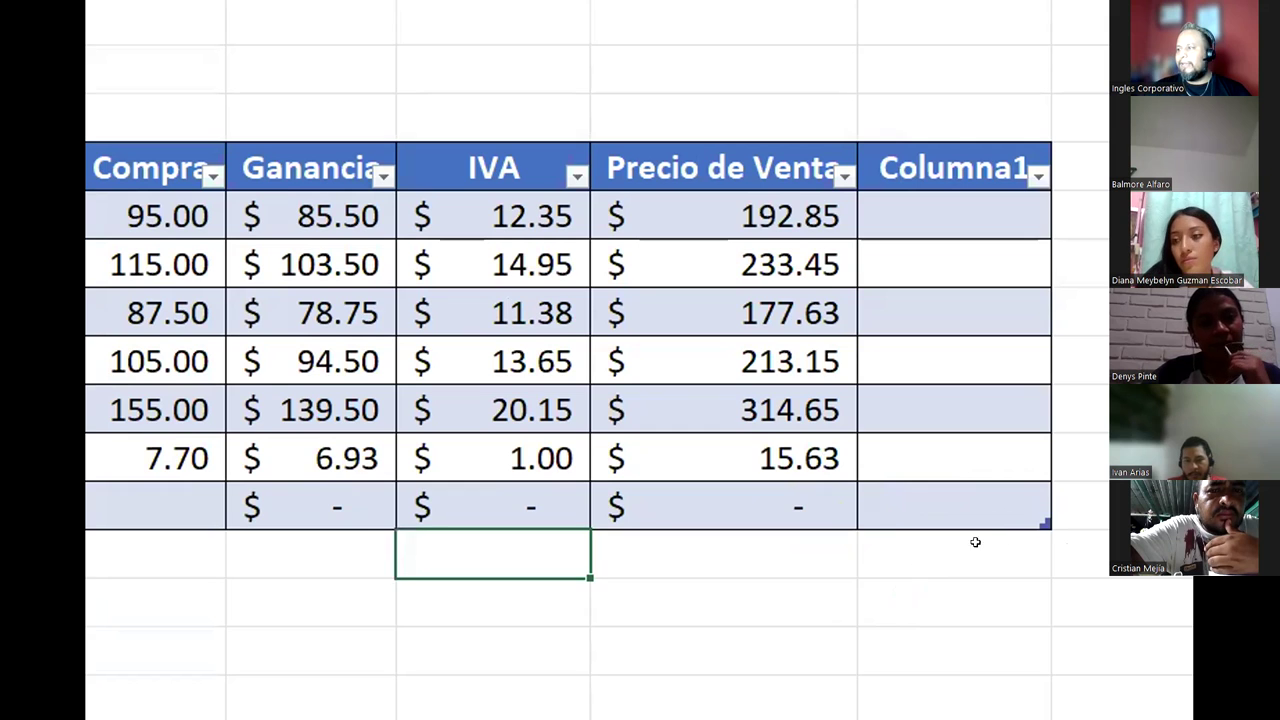
{"action": "left_click_drag", "start_coordinate": [1043, 522], "coordinate": [1042, 581]}
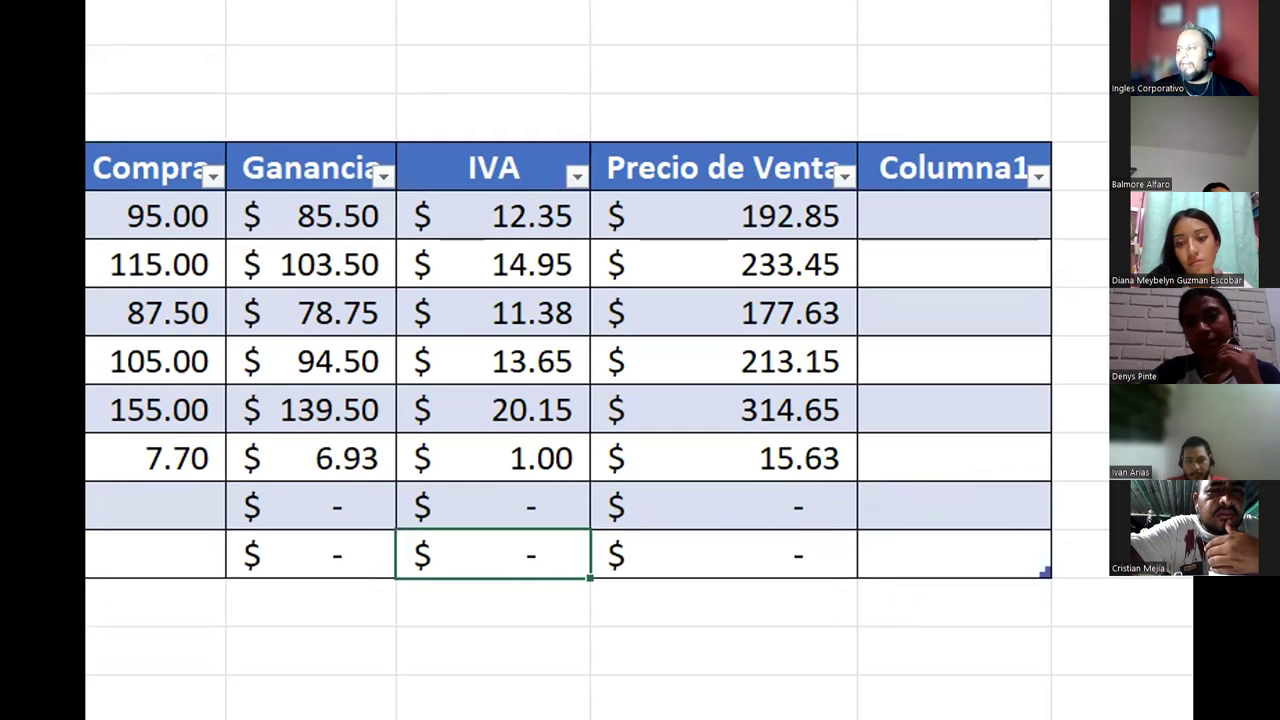
{"action": "left_click_drag", "start_coordinate": [1042, 576], "coordinate": [1180, 576]}
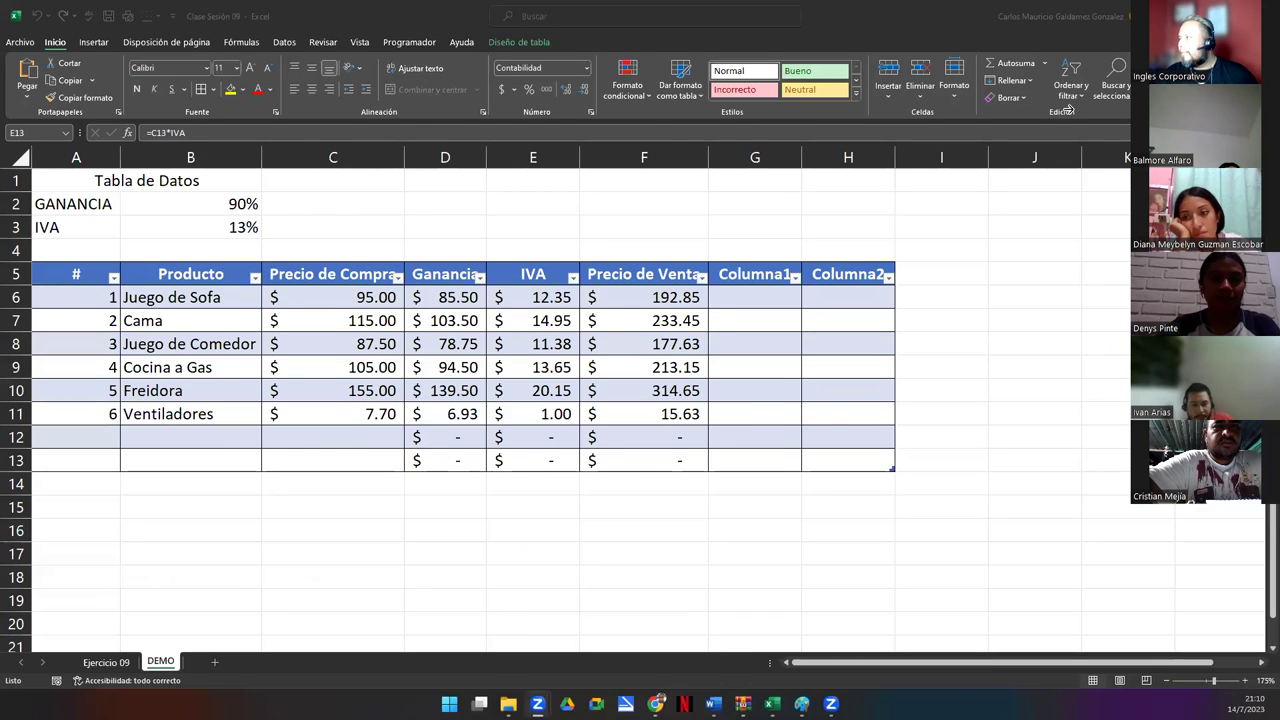
Delete empty columns Columna1 and Columna2 so the table spans A5:F13
{"action": "key", "text": "alt+Tab"}
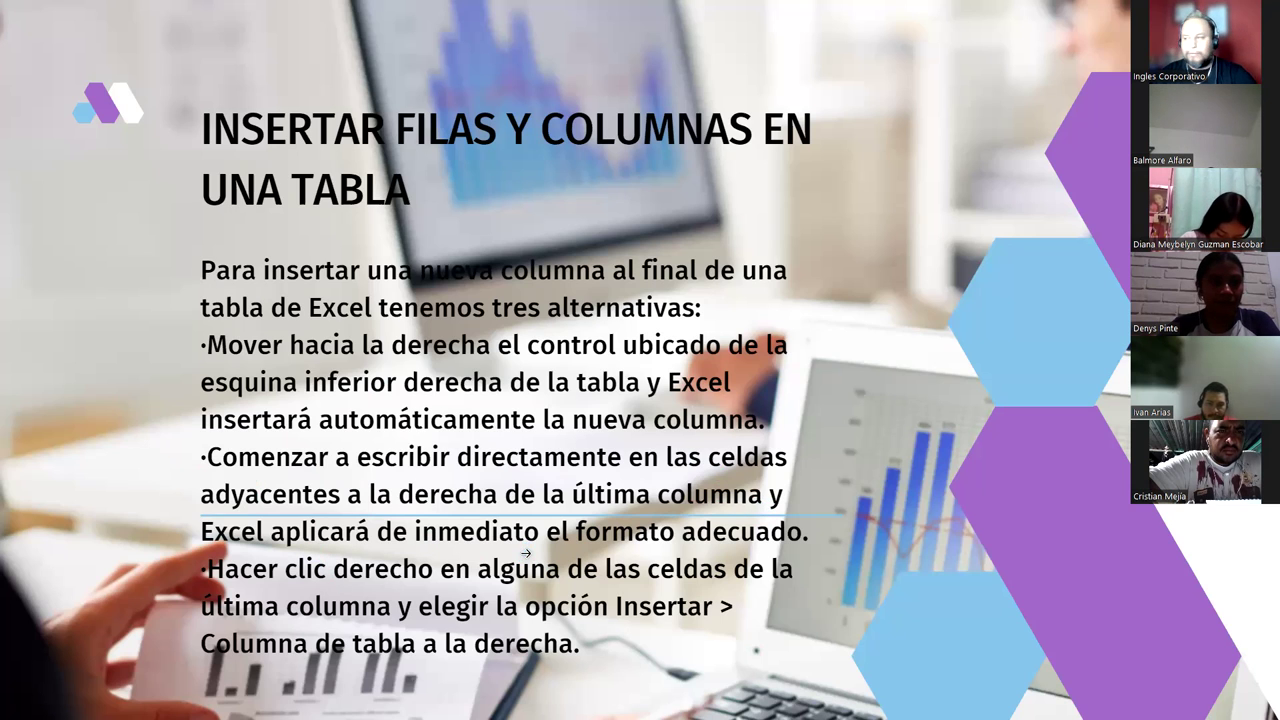
{"action": "key", "text": "alt+Tab"}
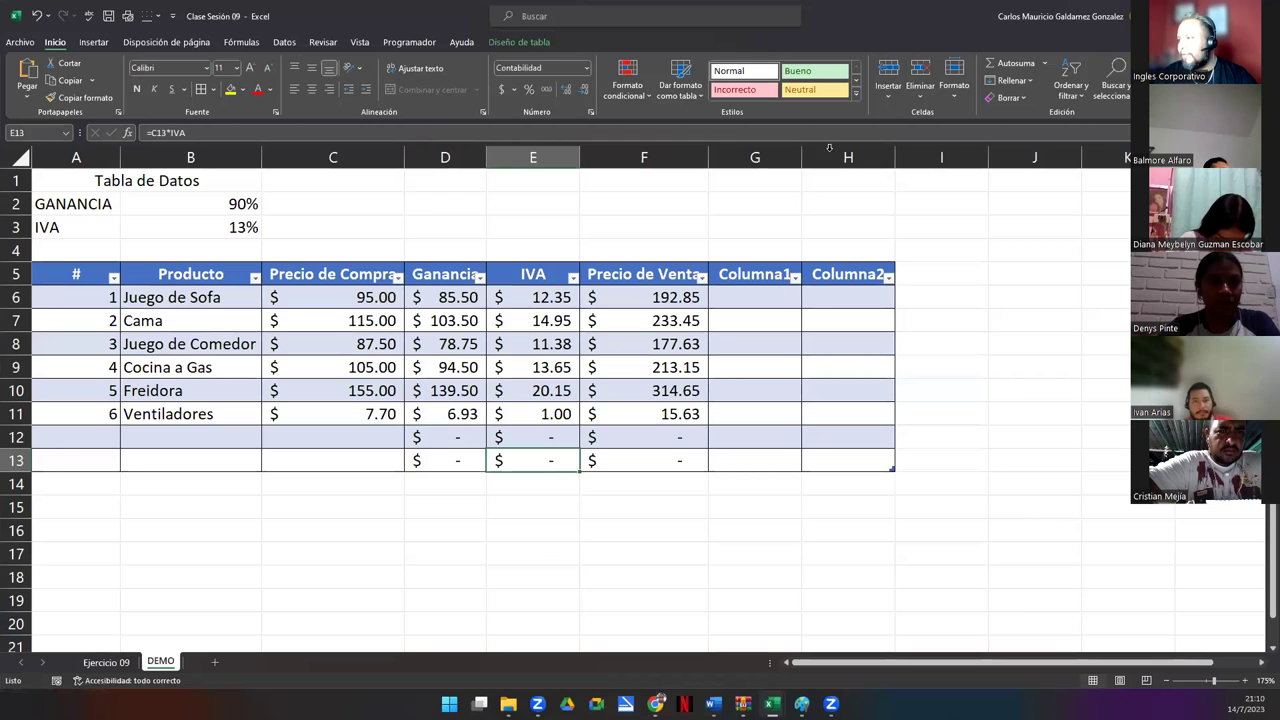
{"action": "left_click_drag", "start_coordinate": [755, 158], "coordinate": [850, 160]}
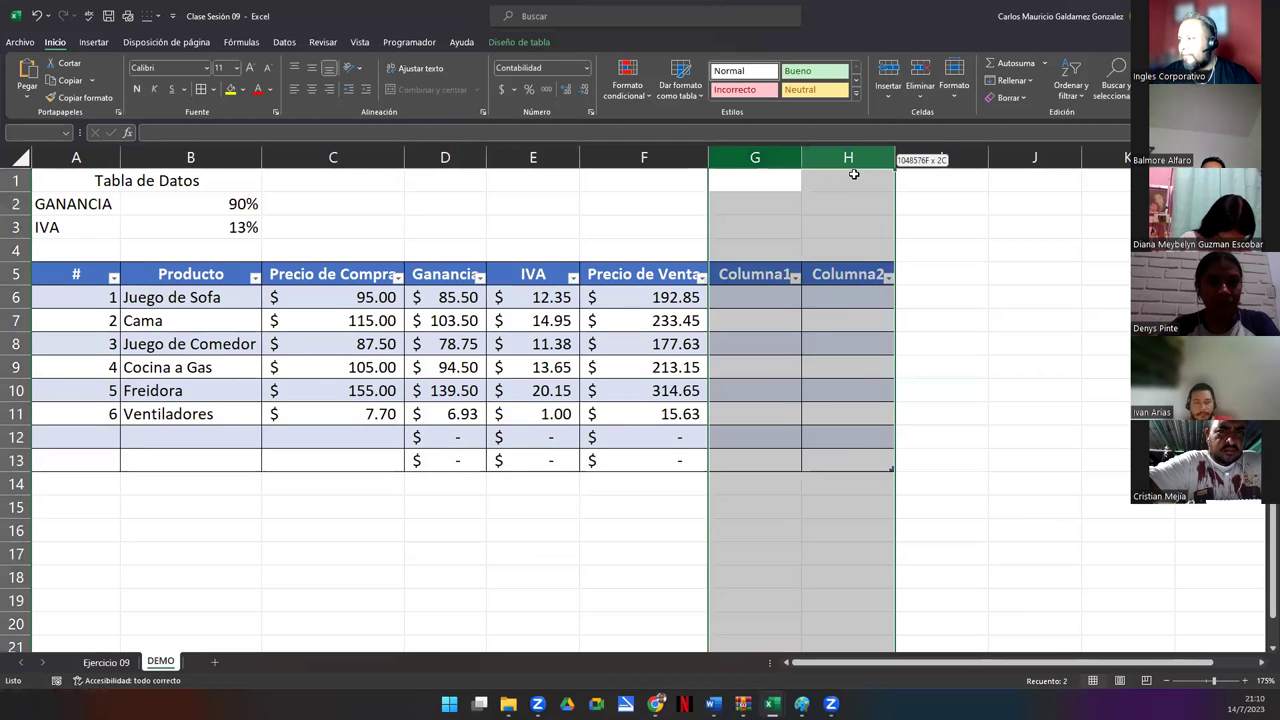
{"action": "right_click", "coordinate": [769, 188]}
{"action": "left_click", "coordinate": [805, 333]}
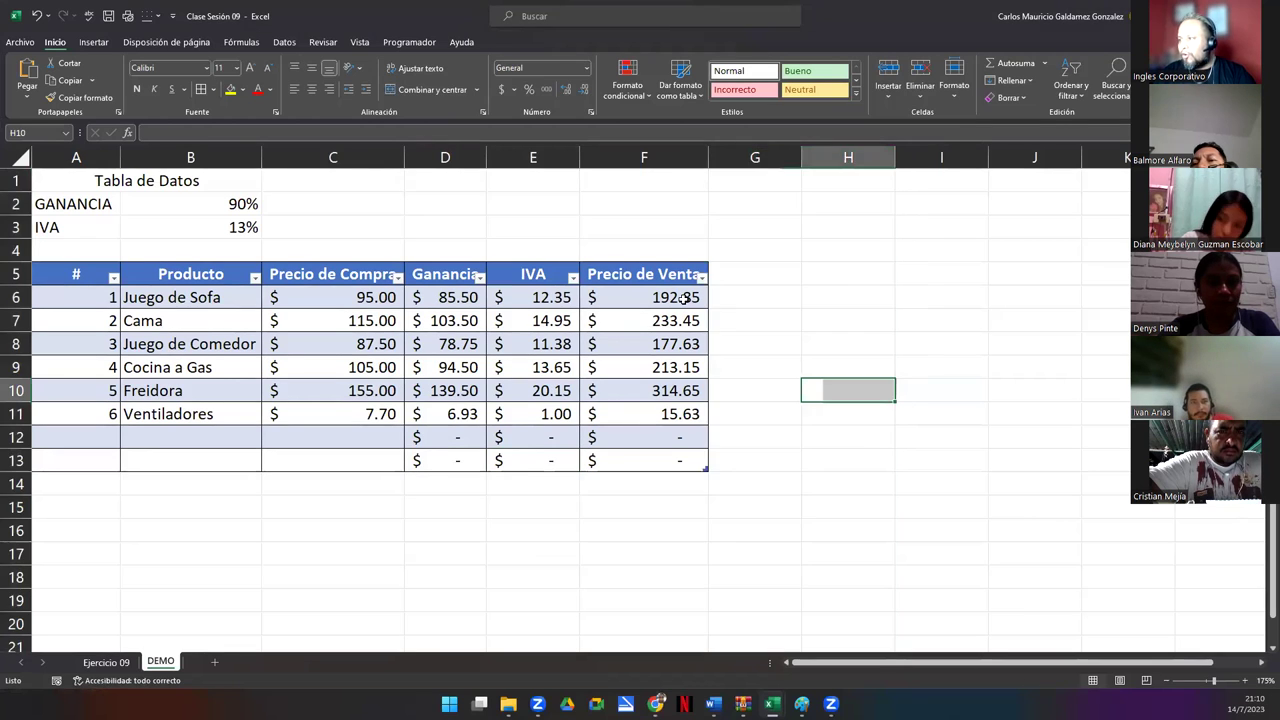
{"action": "left_click_drag", "start_coordinate": [670, 276], "coordinate": [650, 460]}
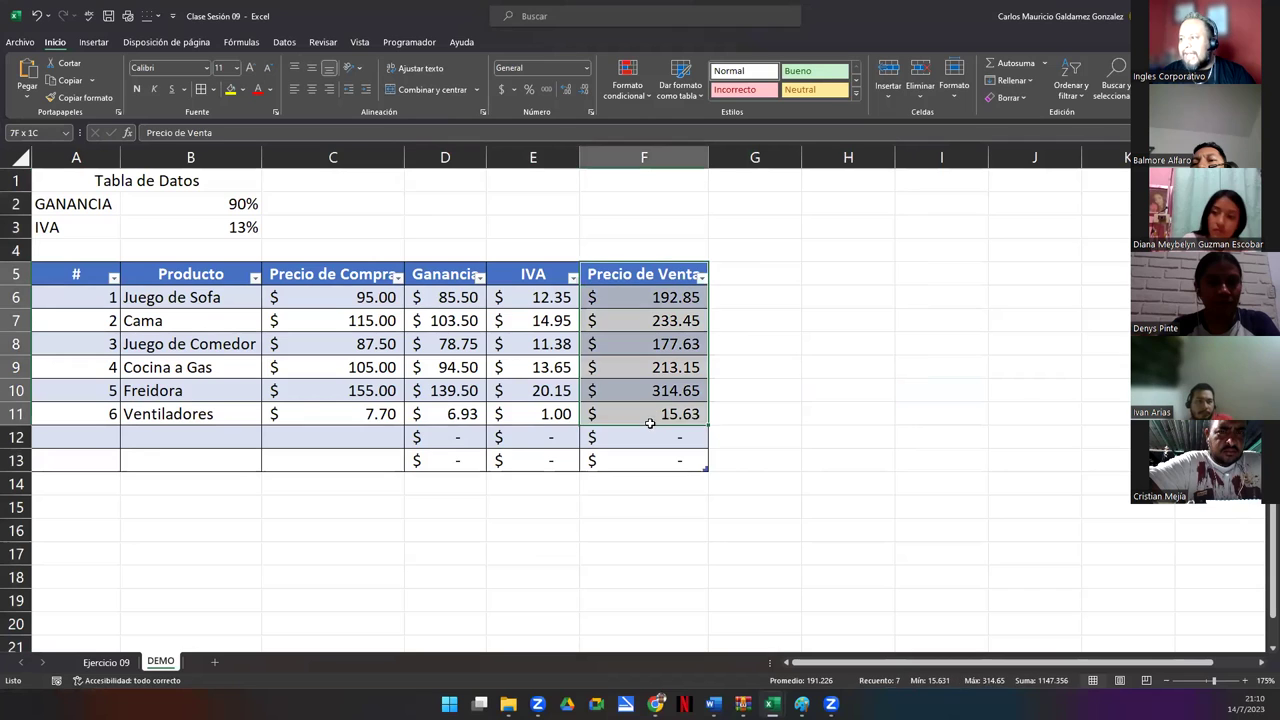
{"action": "left_click", "coordinate": [757, 275]}
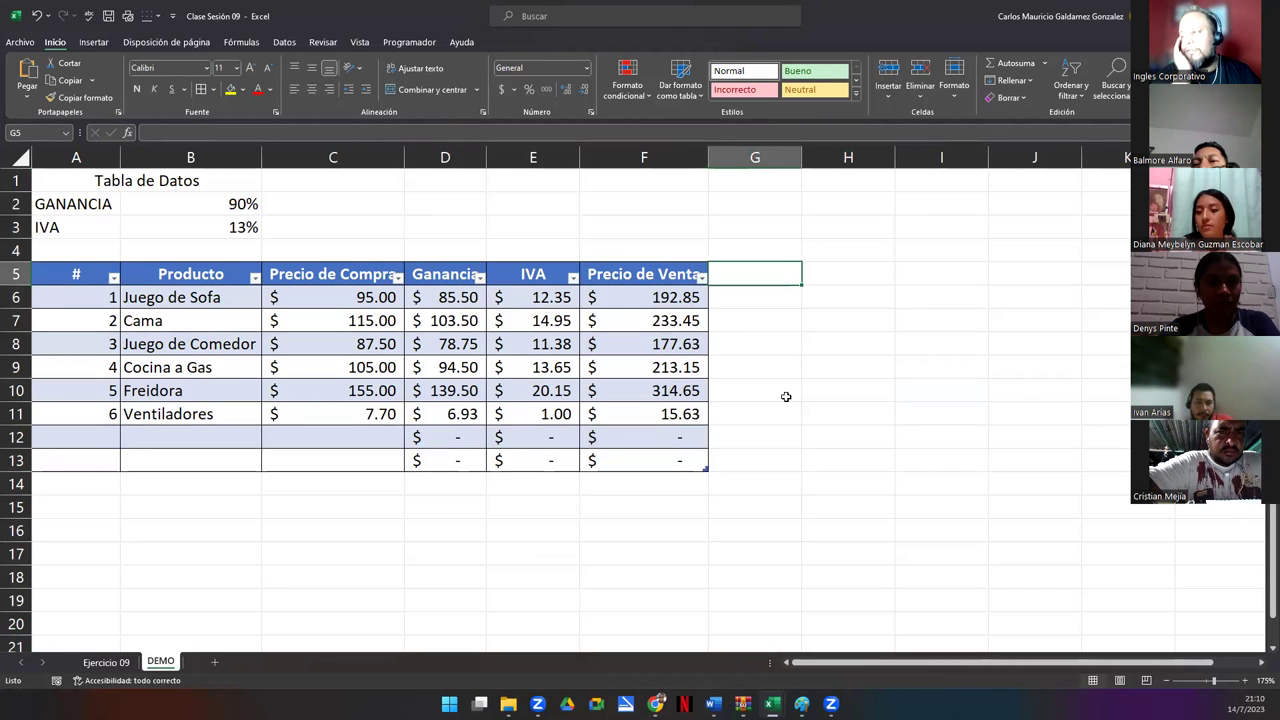
Add a '% de Producto' header in G5 and autofit column G to fit it
{"action": "type", "text": "% de r"}
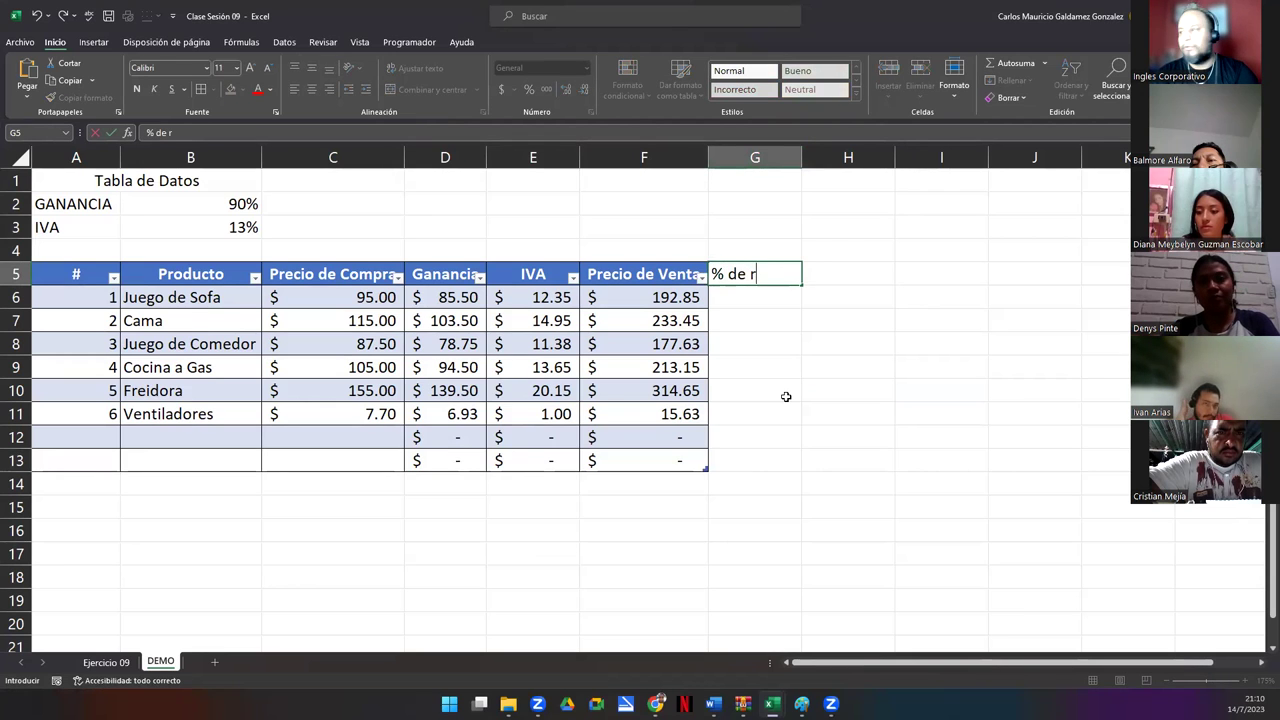
{"action": "key", "text": "BackSpace"}
{"action": "type", "text": "Producto"}
{"action": "key", "text": "Return"}
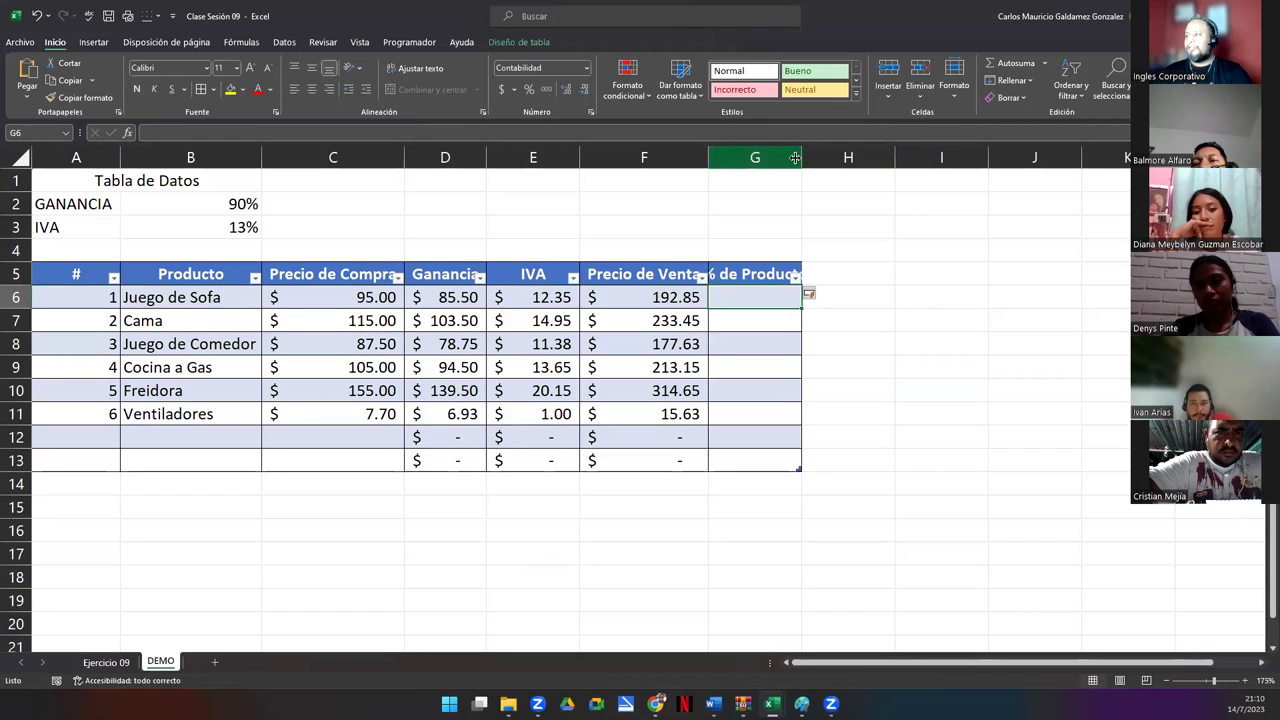
{"action": "double_click", "coordinate": [802, 158]}
{"action": "left_click", "coordinate": [759, 267]}
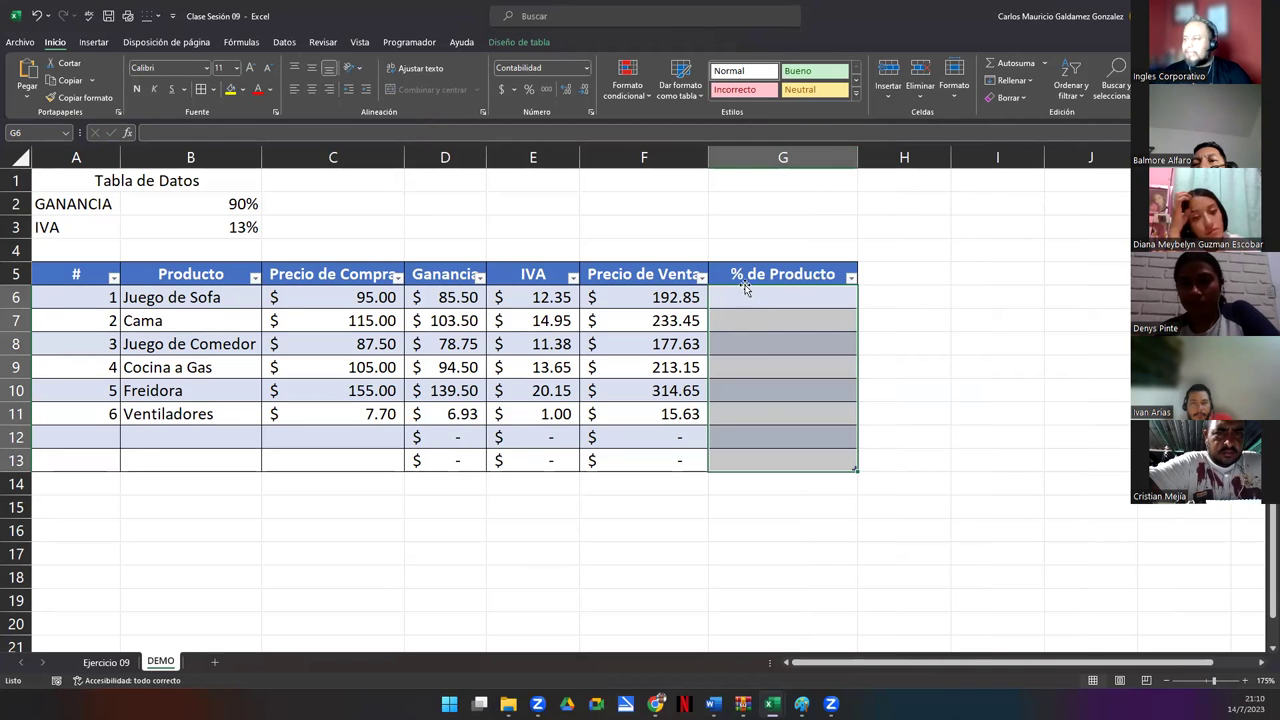
{"action": "key", "text": "ctrl+space"}
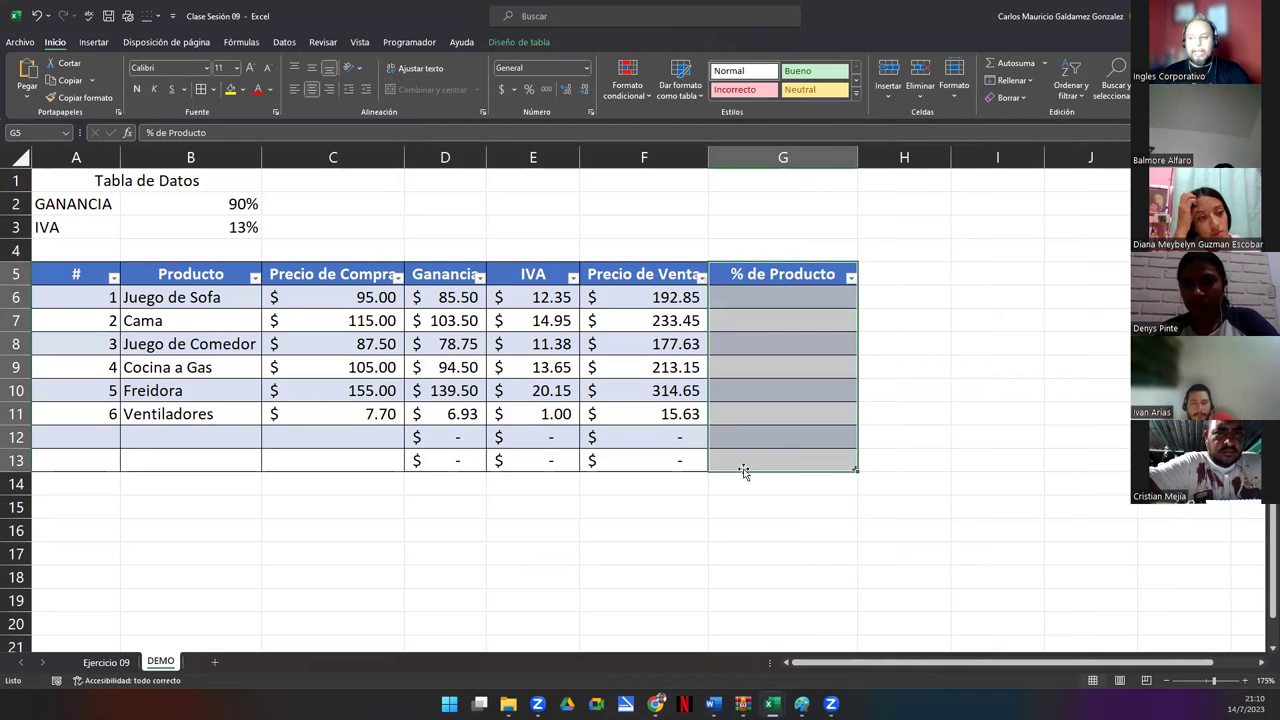
{"action": "left_click", "coordinate": [81, 477]}
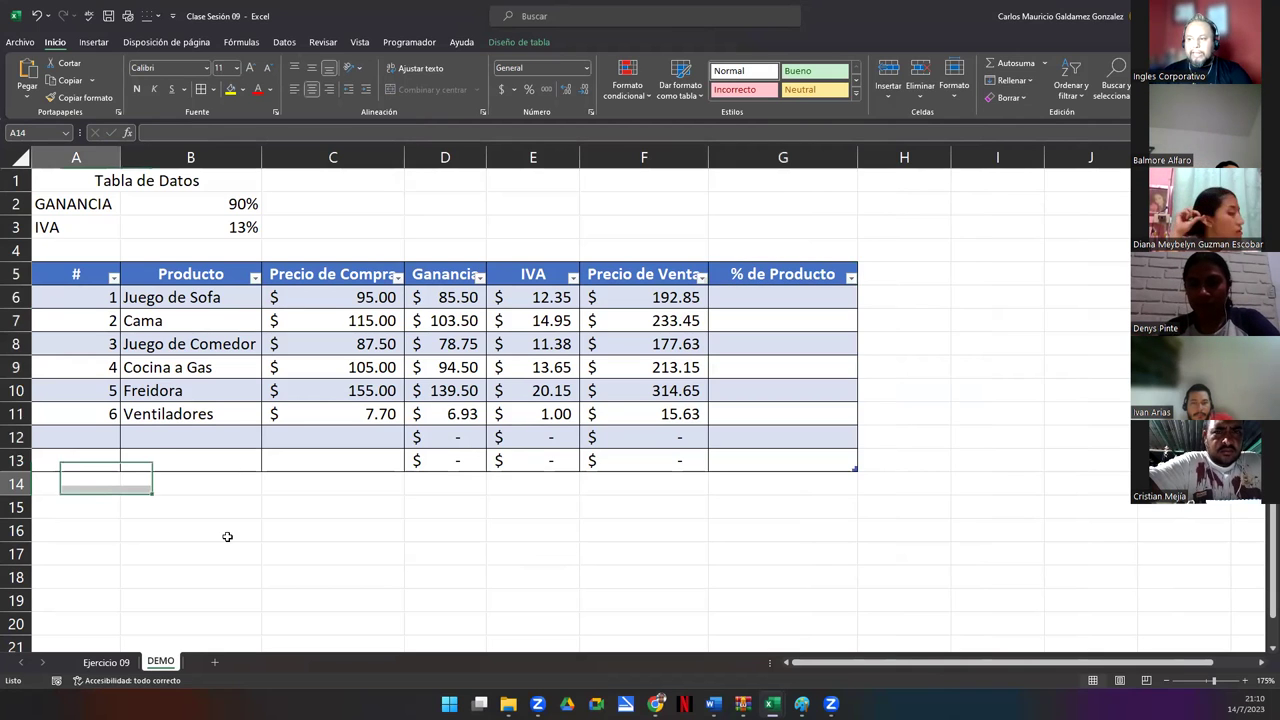
{"action": "left_click", "coordinate": [84, 438]}
{"action": "type", "text": "7"}
{"action": "key", "text": "Return"}
{"action": "type", "text": "8"}
{"action": "key", "text": "Return"}
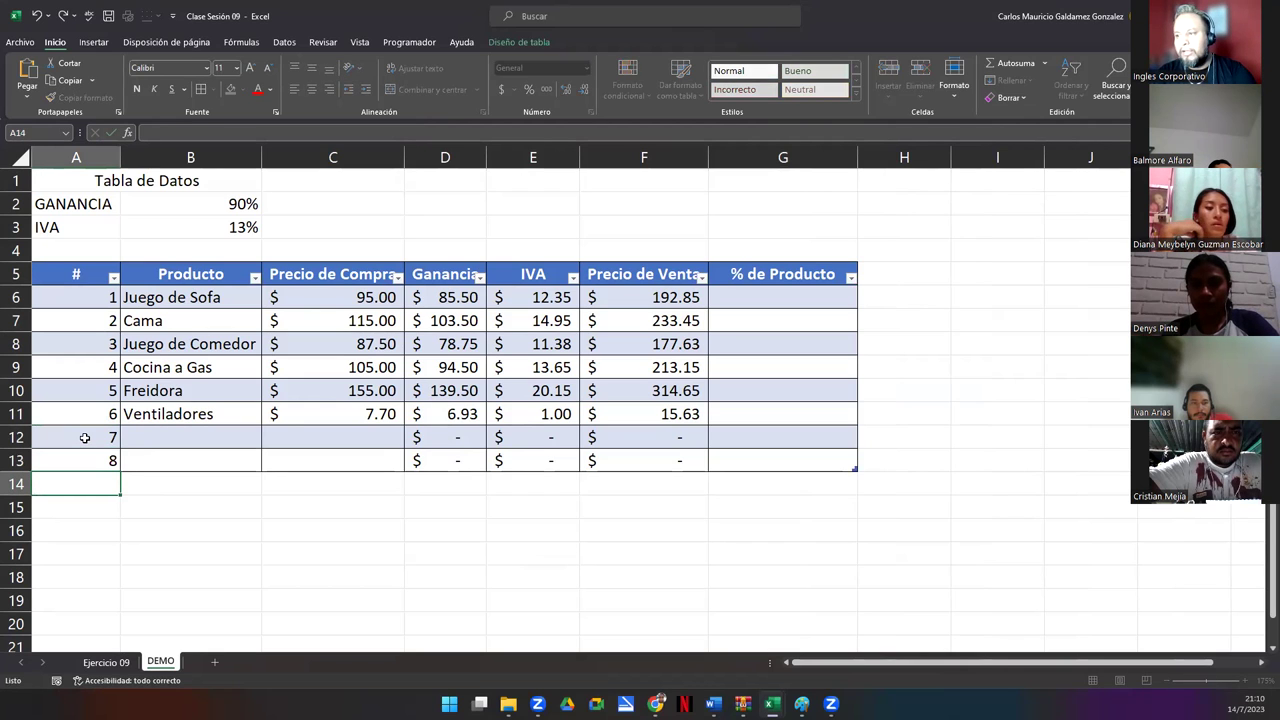
{"action": "type", "text": "9"}
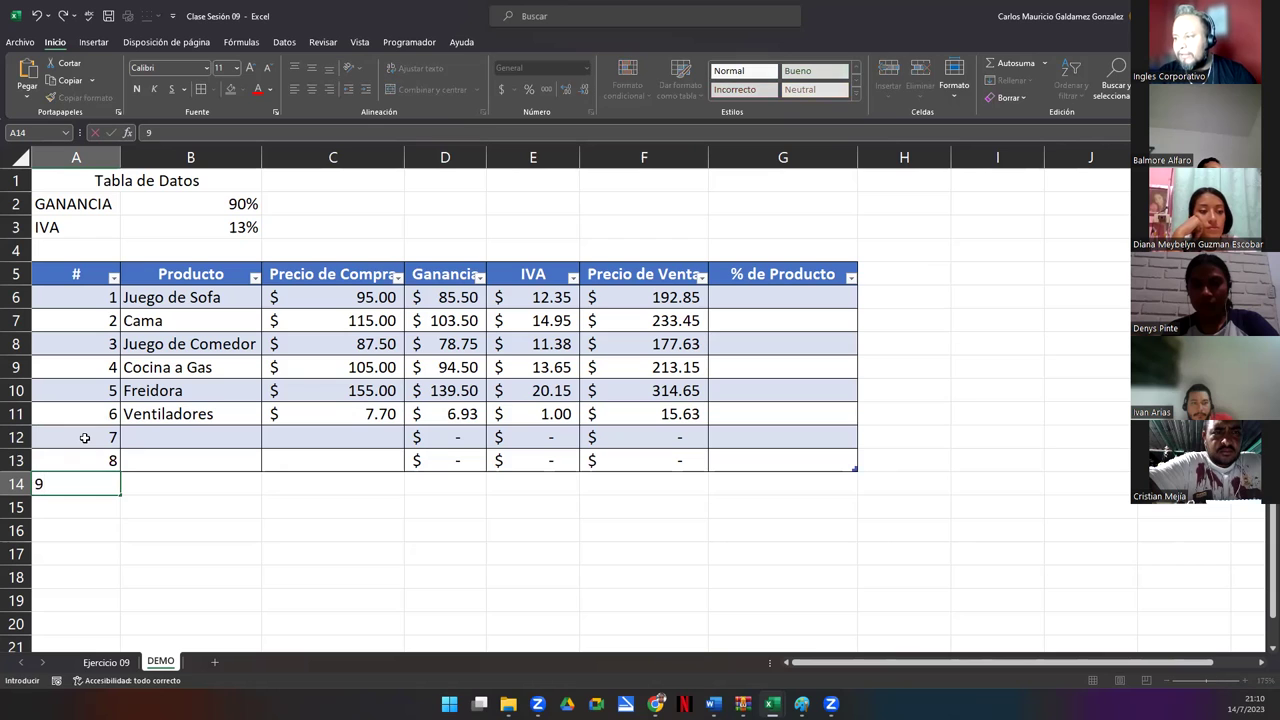
{"action": "key", "text": "Return"}
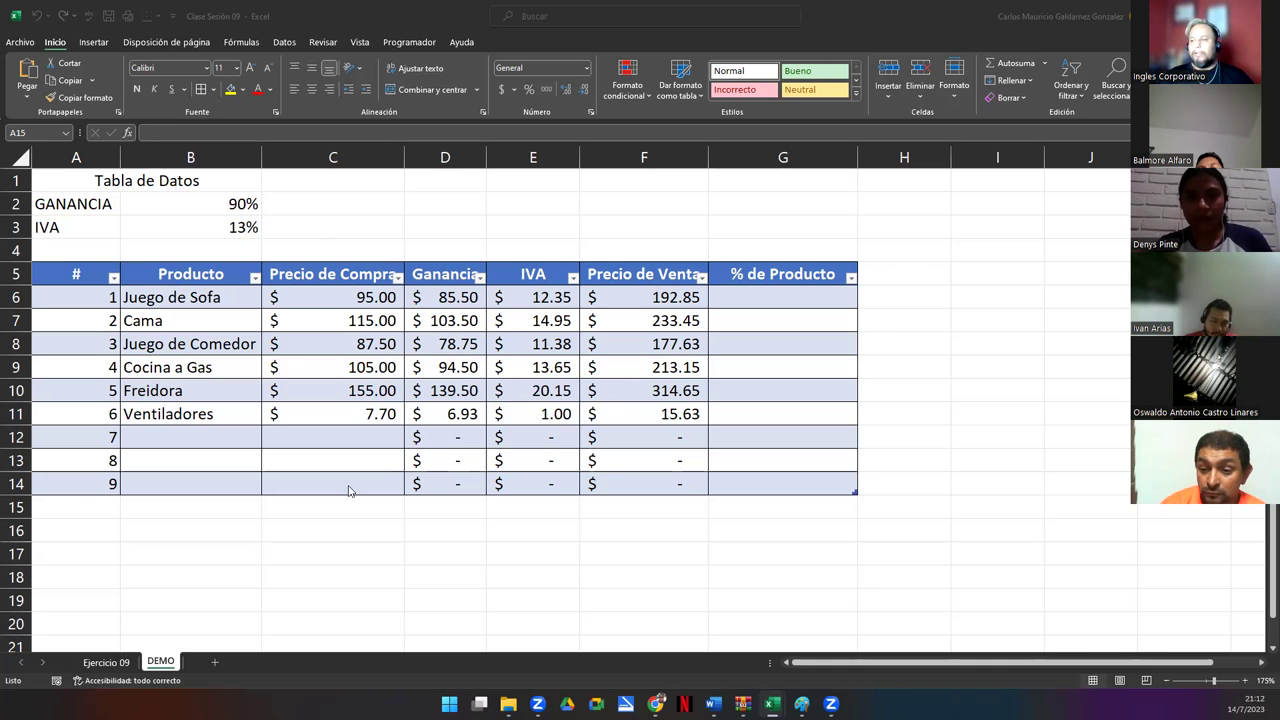
{"action": "key", "text": "alt+Tab"}
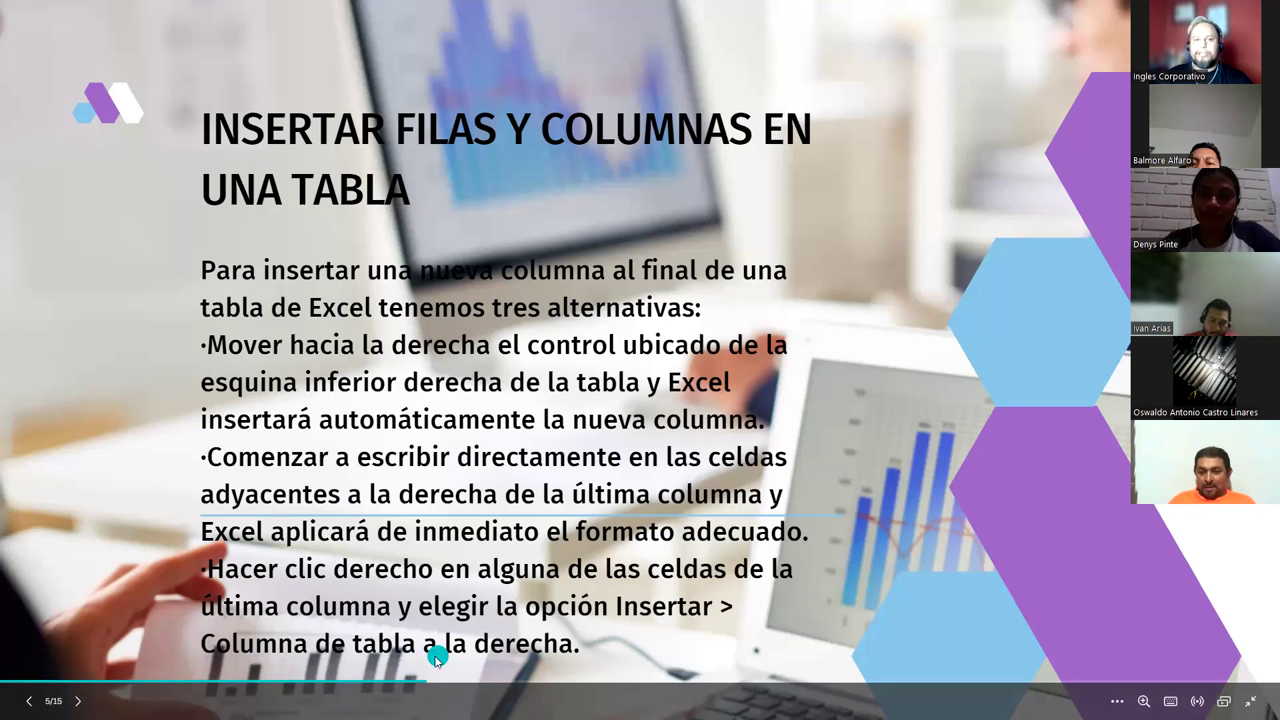
{"action": "key", "text": "alt+Tab"}
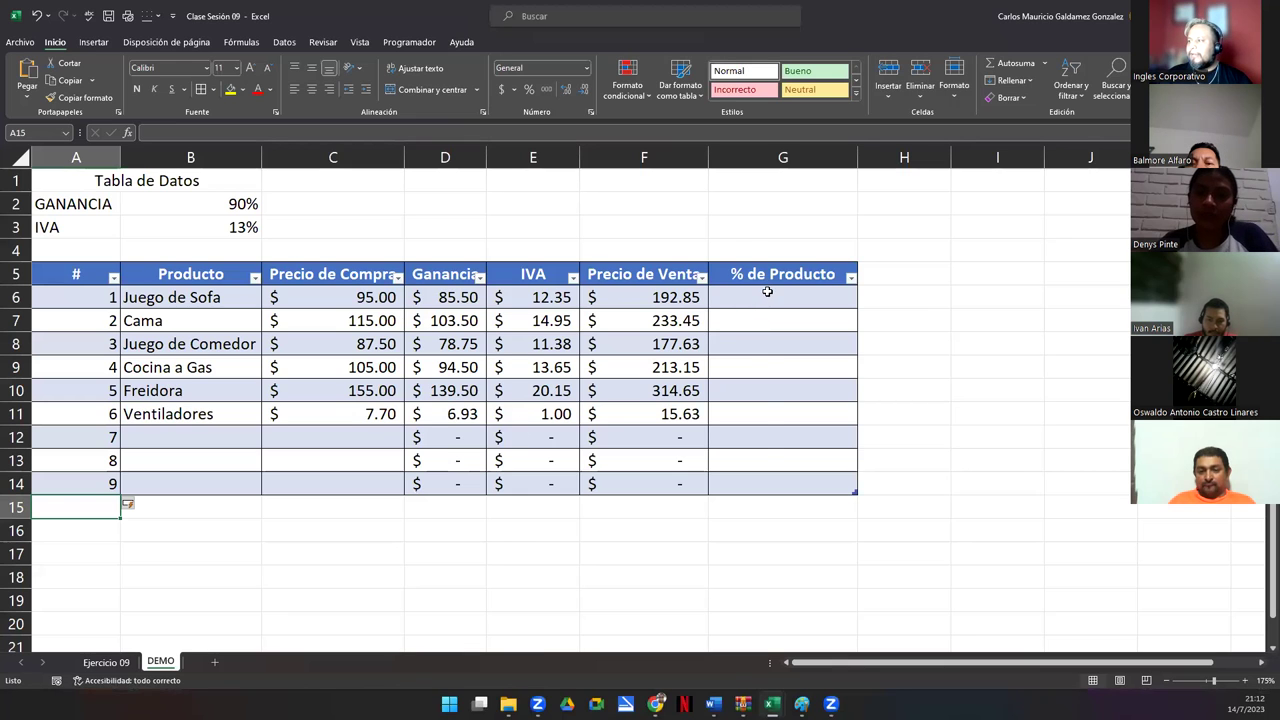
Insert Columna1 as a new table column to the right of % de Producto
{"action": "right_click", "coordinate": [766, 292]}
{"action": "left_click", "coordinate": [753, 298]}
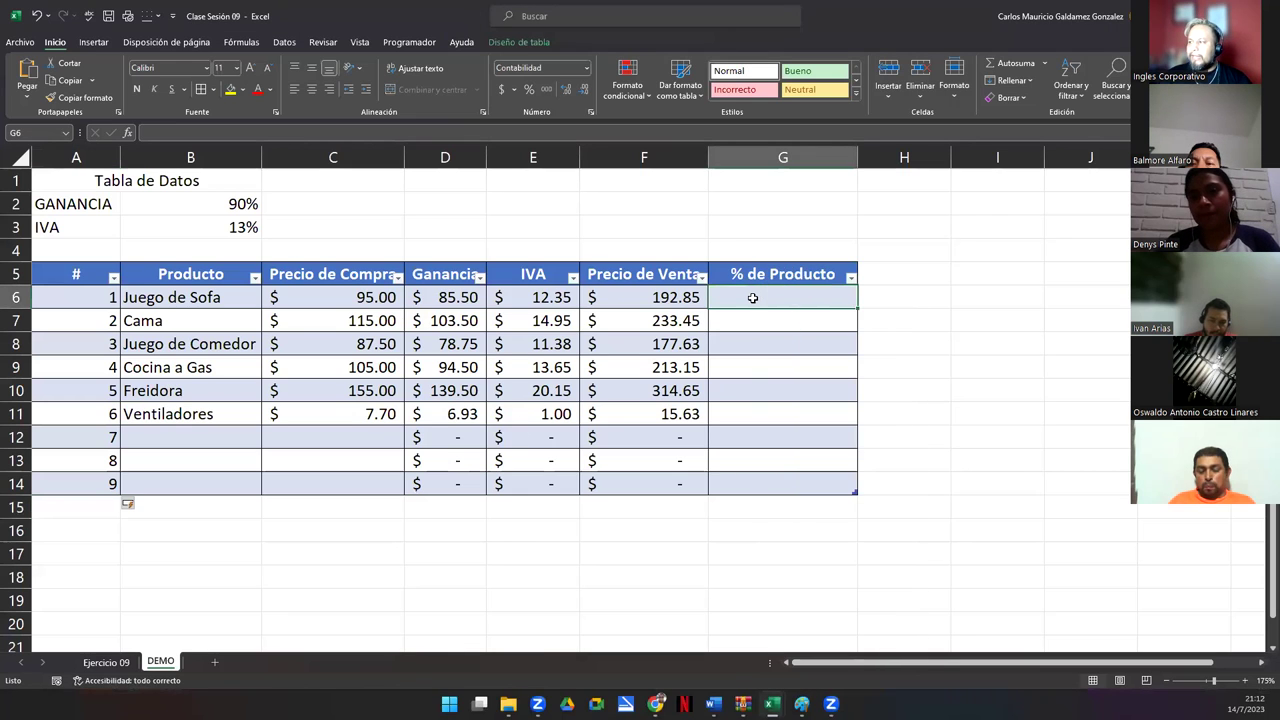
{"action": "right_click", "coordinate": [753, 298]}
{"action": "mouse_move", "coordinate": [826, 445]}
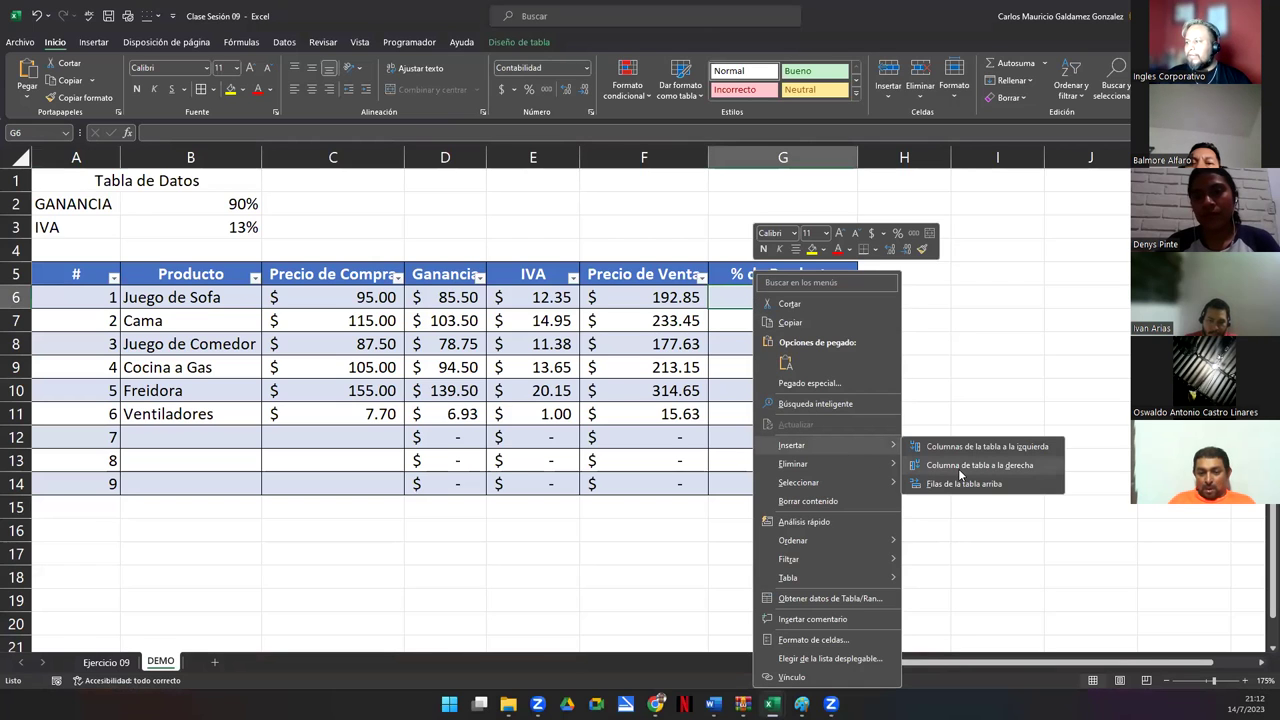
{"action": "left_click", "coordinate": [960, 466]}
{"action": "left_click_drag", "start_coordinate": [900, 279], "coordinate": [900, 480]}
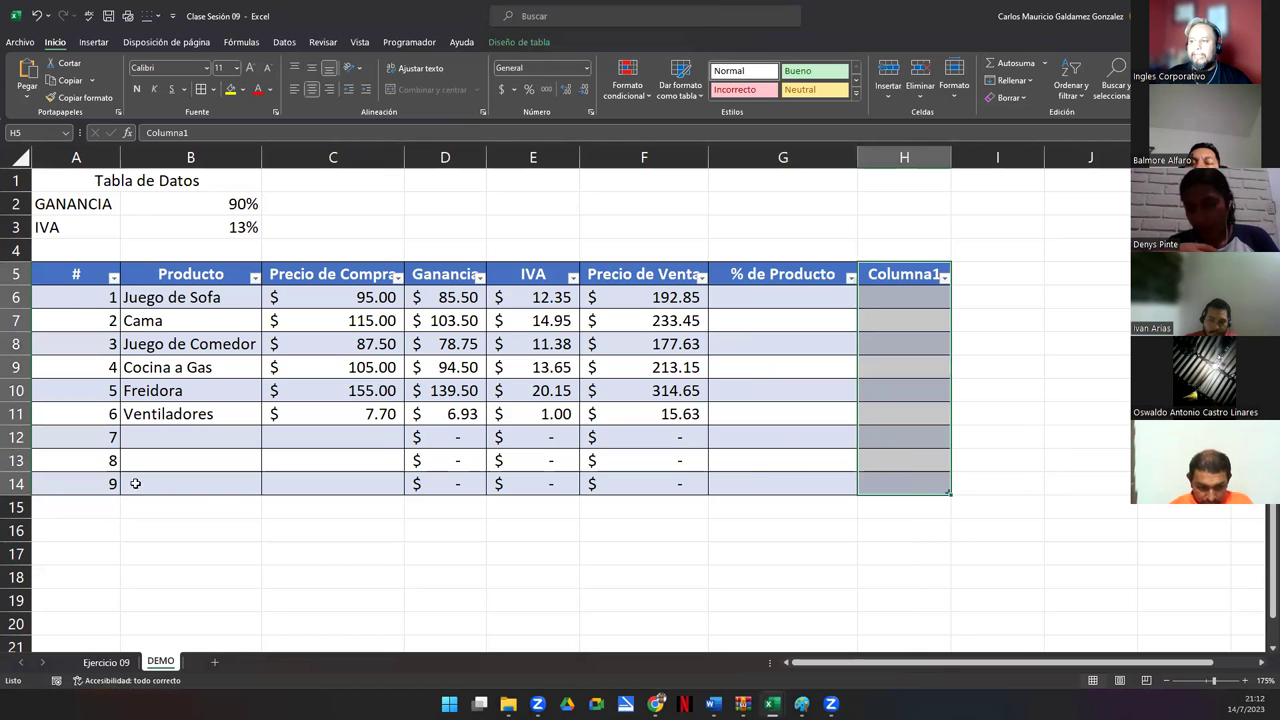
{"action": "left_click", "coordinate": [105, 483]}
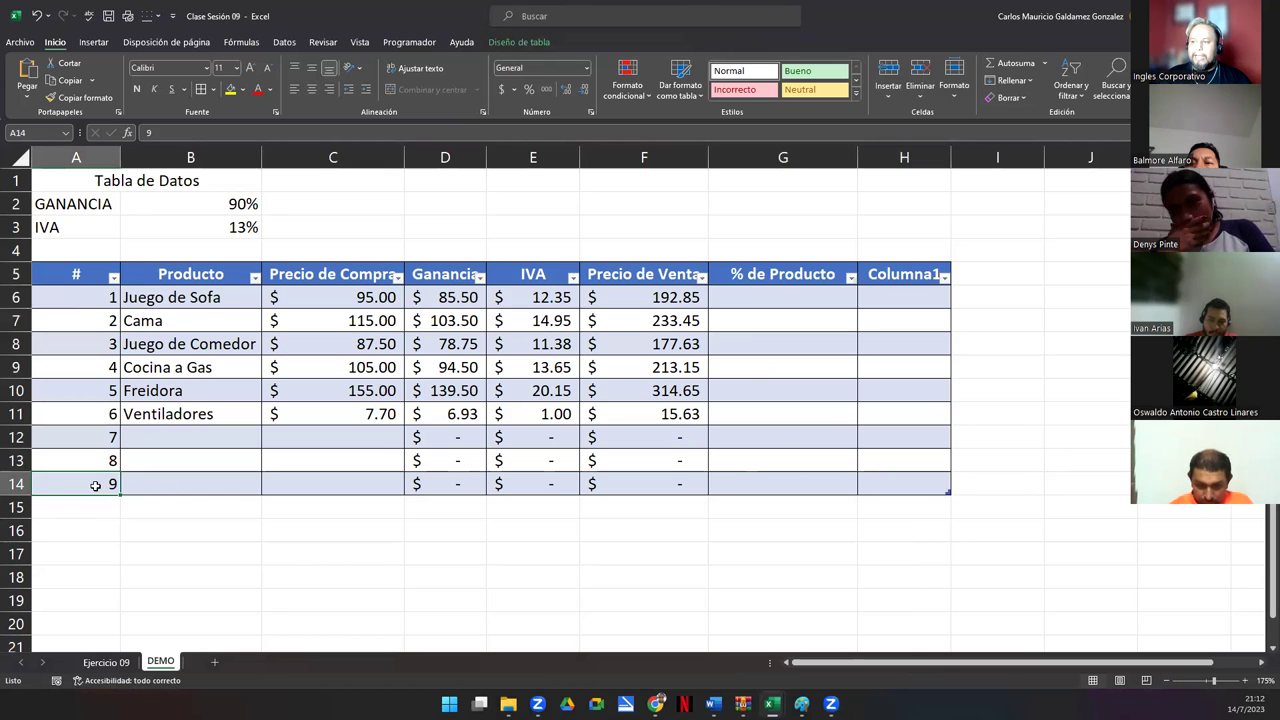
Insert a new table row 15 below row 14, then switch back to the slideshow
{"action": "left_click", "coordinate": [680, 486]}
{"action": "right_click", "coordinate": [680, 486]}
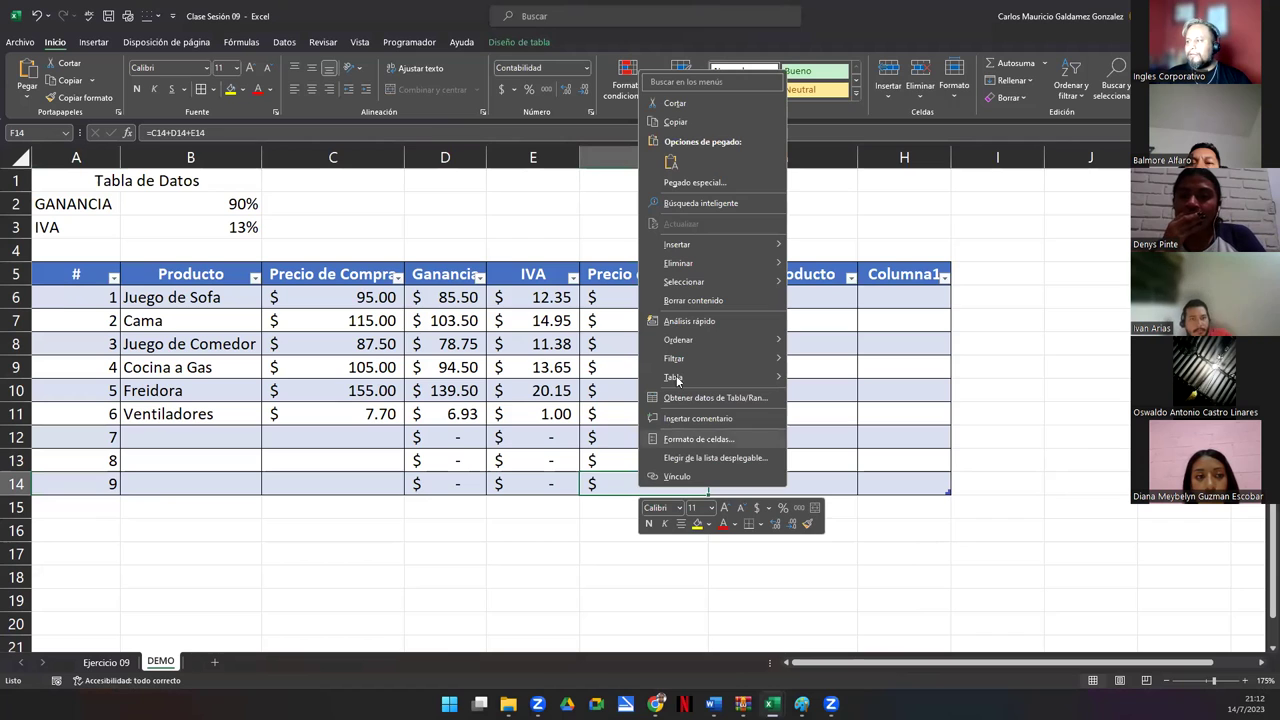
{"action": "mouse_move", "coordinate": [677, 244]}
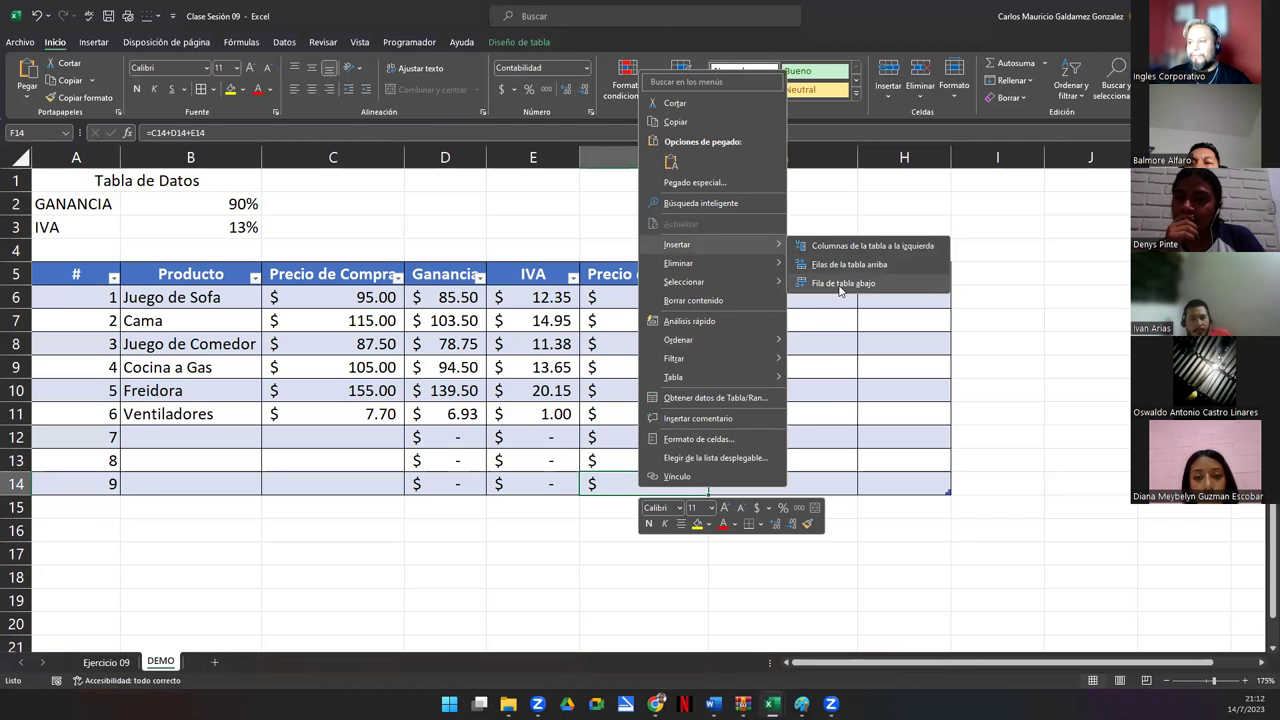
{"action": "left_click", "coordinate": [841, 284]}
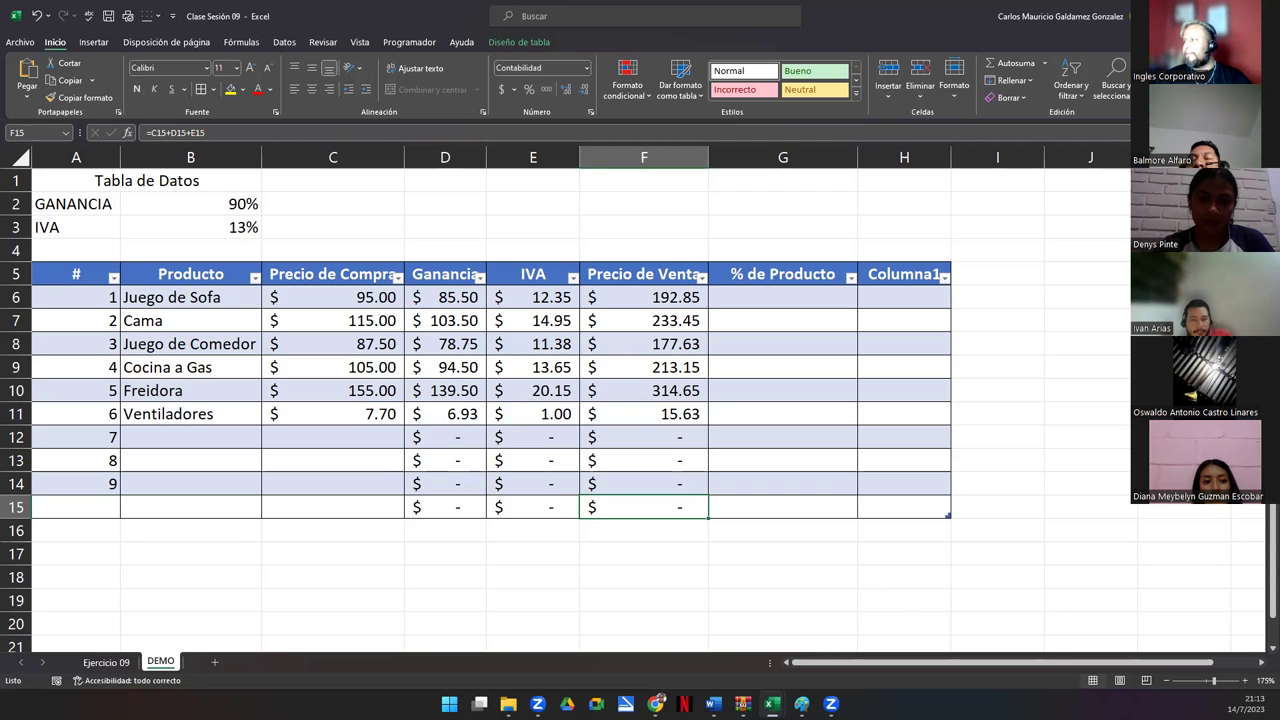
{"action": "key", "text": "alt+Tab"}
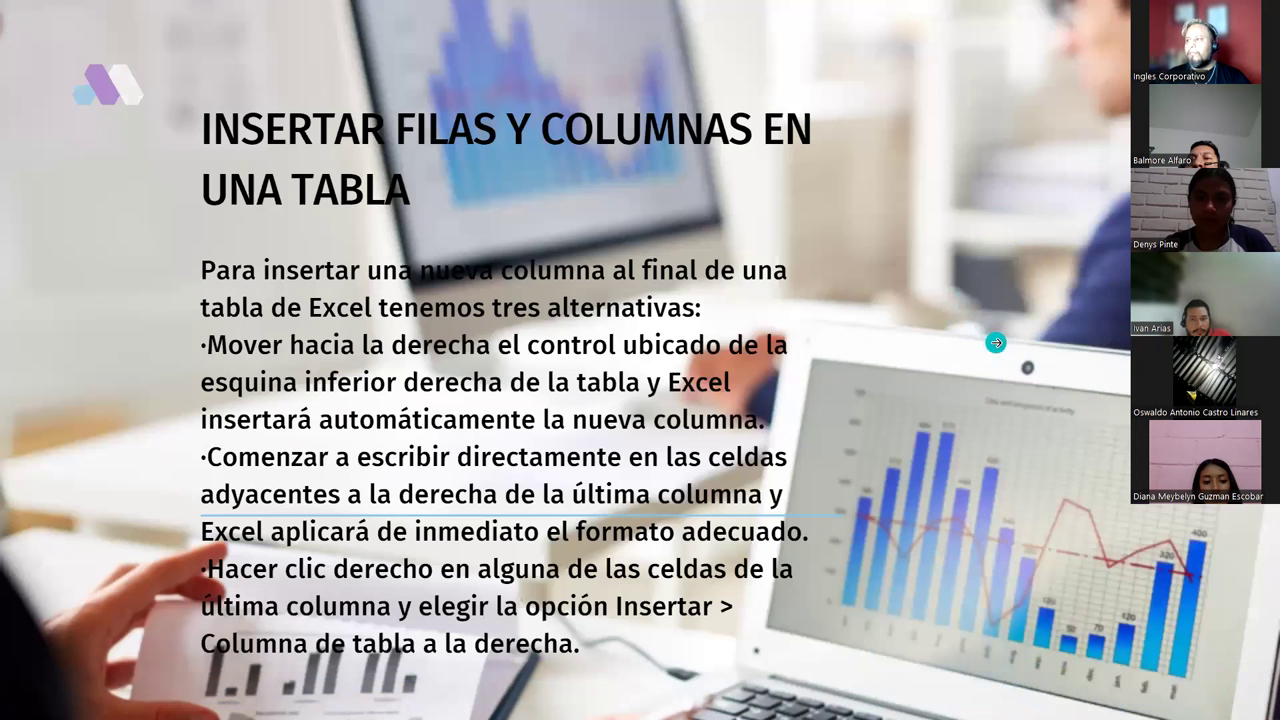
Advance past the column-insertion slides and return to the Excel table
{"action": "key", "text": "Right"}
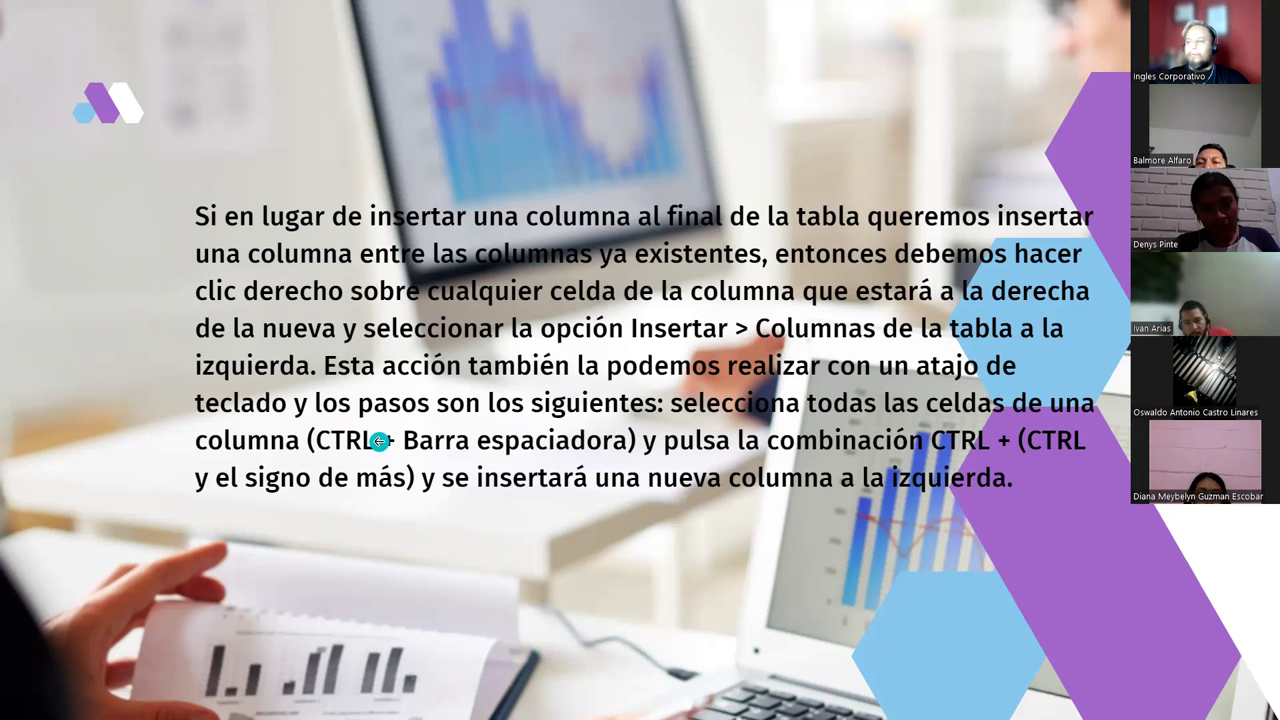
{"action": "key", "text": "alt+Tab"}
Insert an empty Columna2 table column to the left of Precio de Venta
{"action": "left_click", "coordinate": [652, 299]}
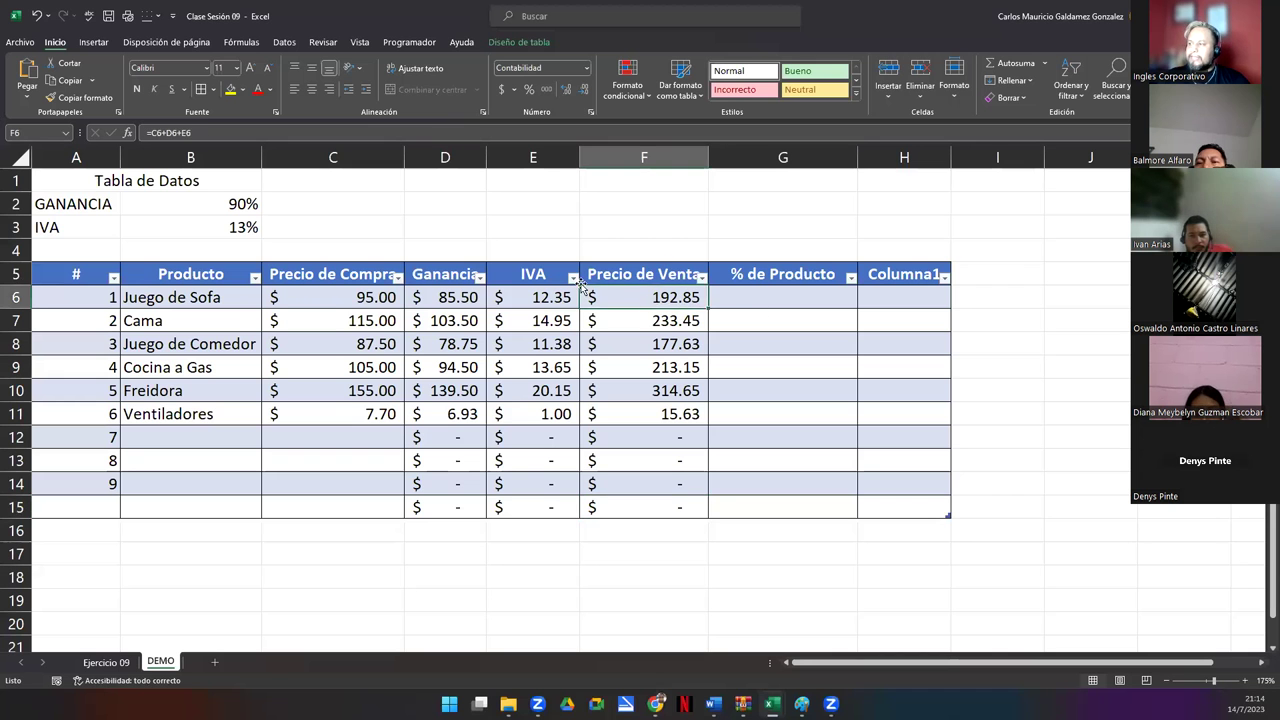
{"action": "right_click", "coordinate": [628, 300]}
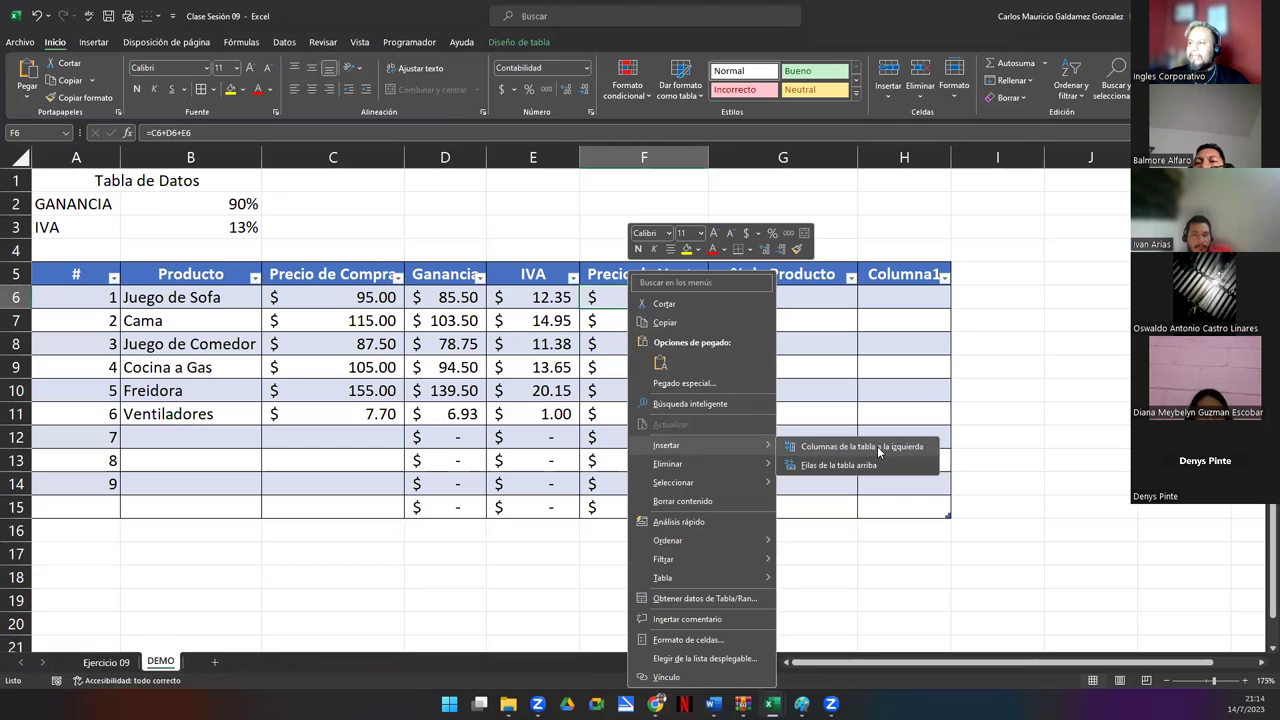
{"action": "left_click", "coordinate": [877, 446]}
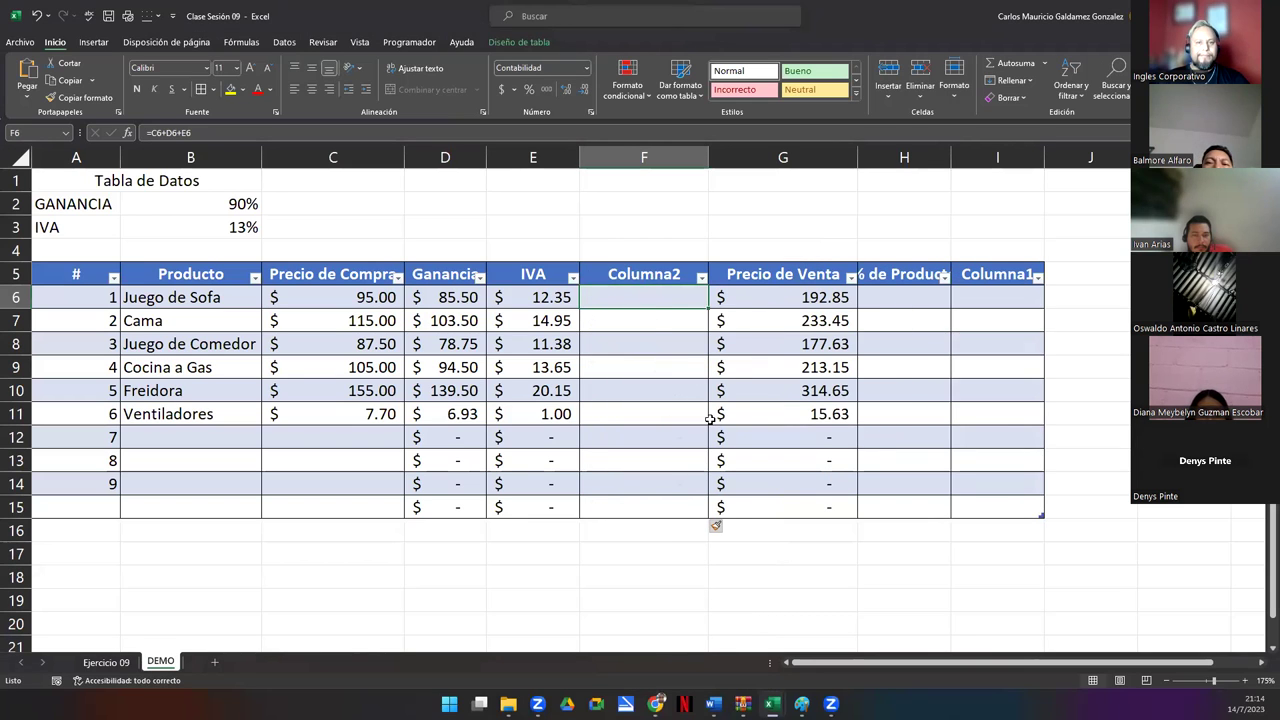
Select the Columna2 header in F5 and type CORT over it
{"action": "left_click", "coordinate": [810, 300]}
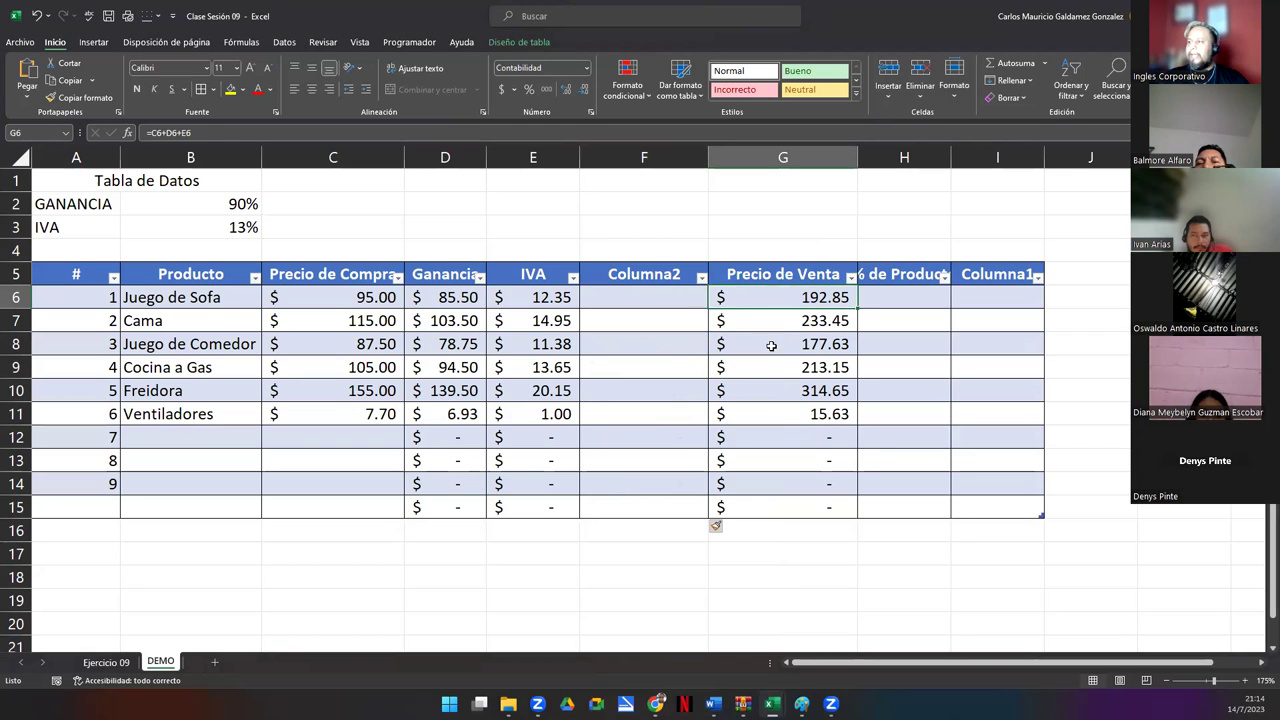
{"action": "left_click_drag", "start_coordinate": [630, 273], "coordinate": [666, 480]}
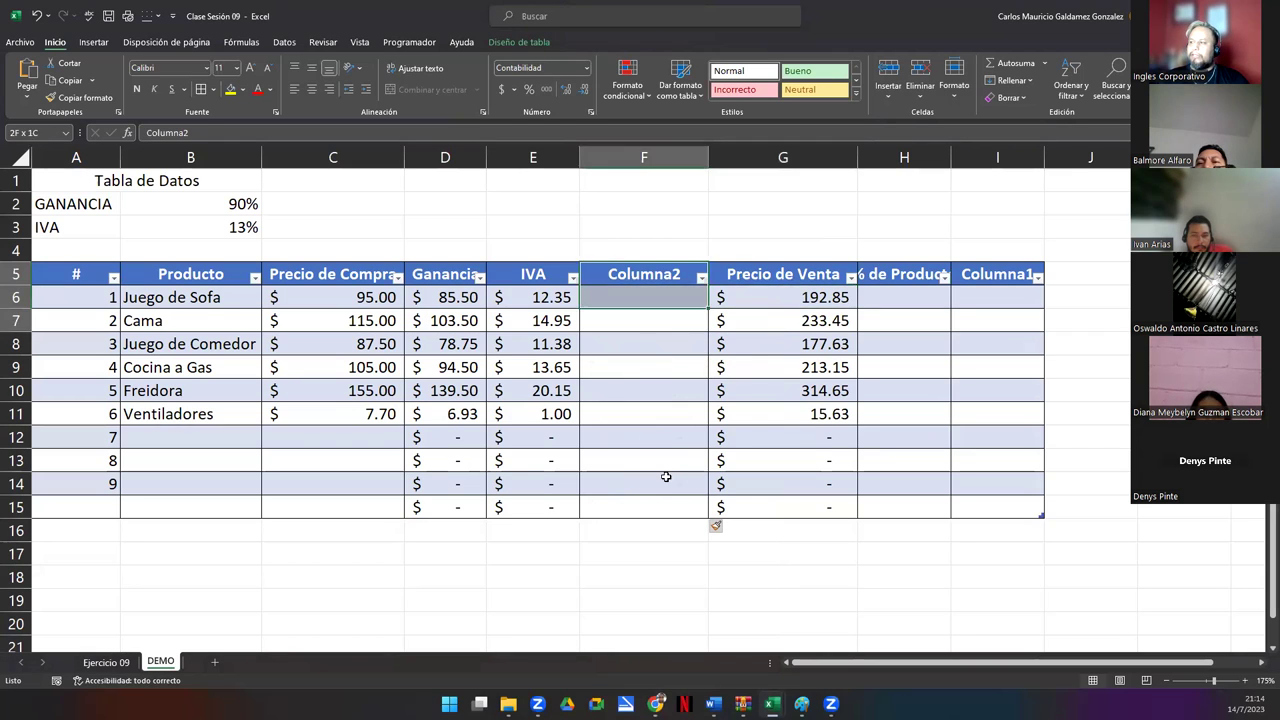
{"action": "left_click", "coordinate": [645, 277]}
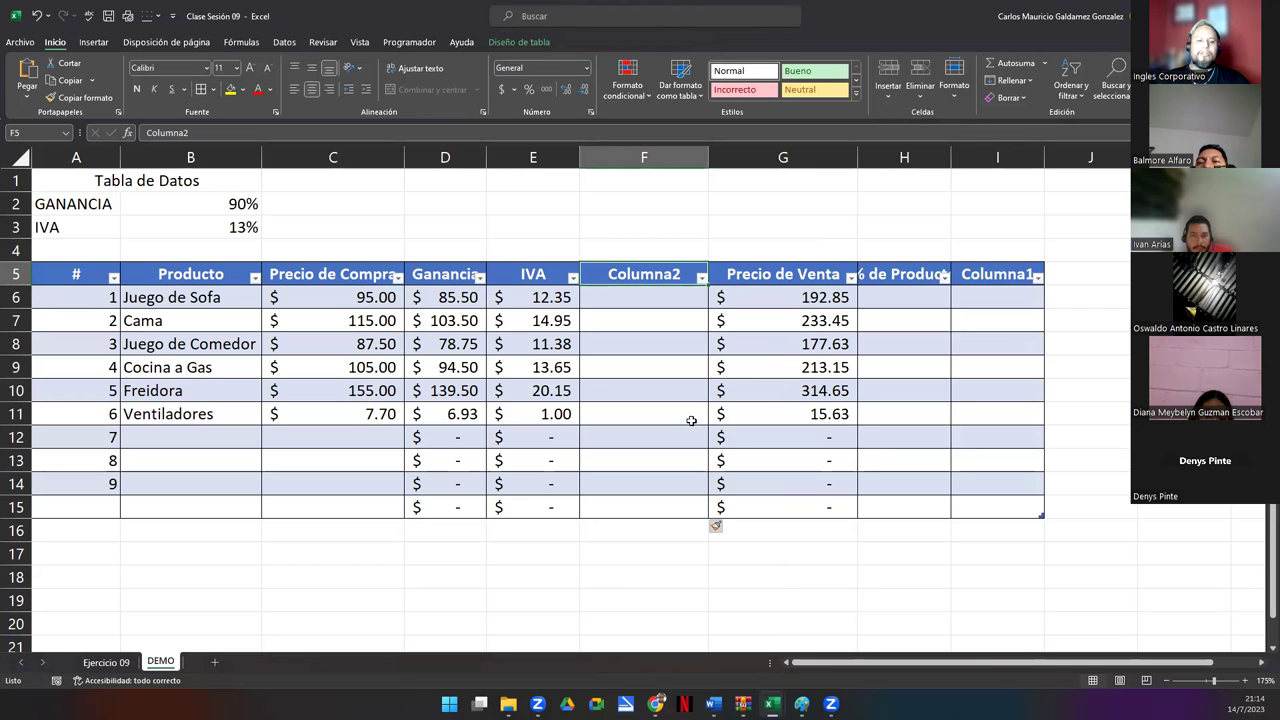
{"action": "type", "text": "CORT"}
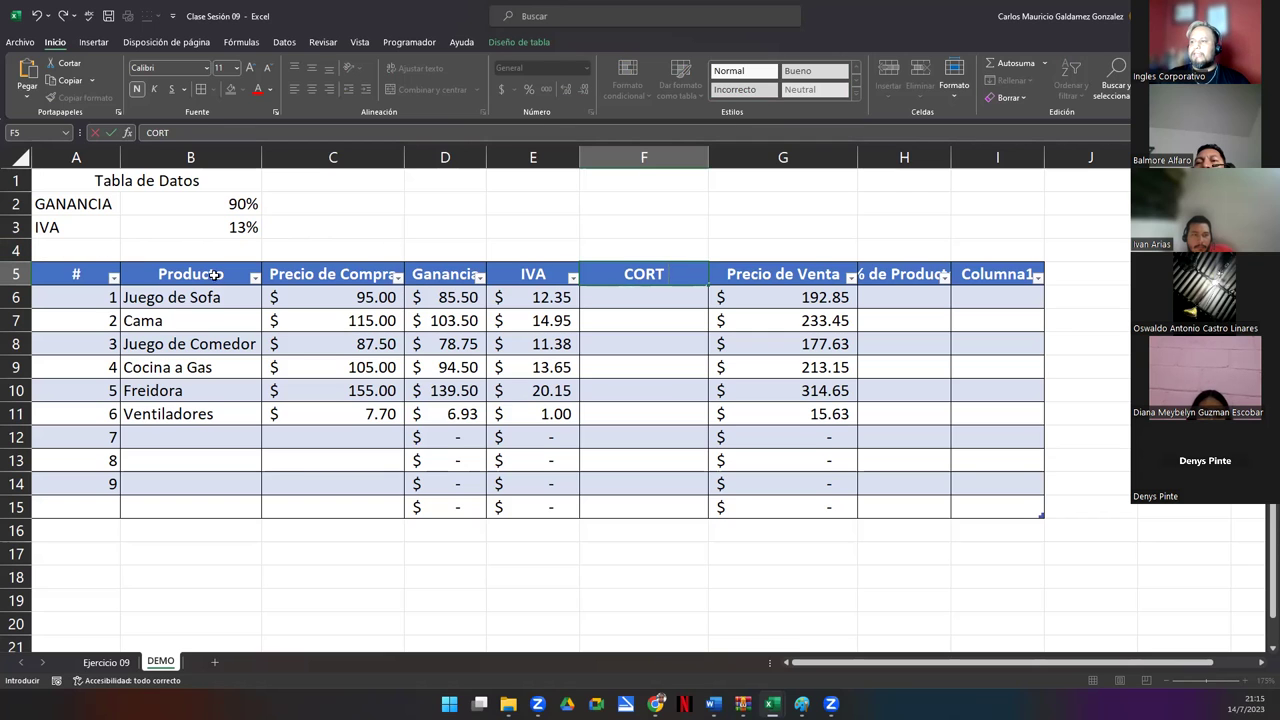
Enter the label CORT in C2 and the rate 2.57% in D2
{"action": "left_click", "coordinate": [338, 205]}
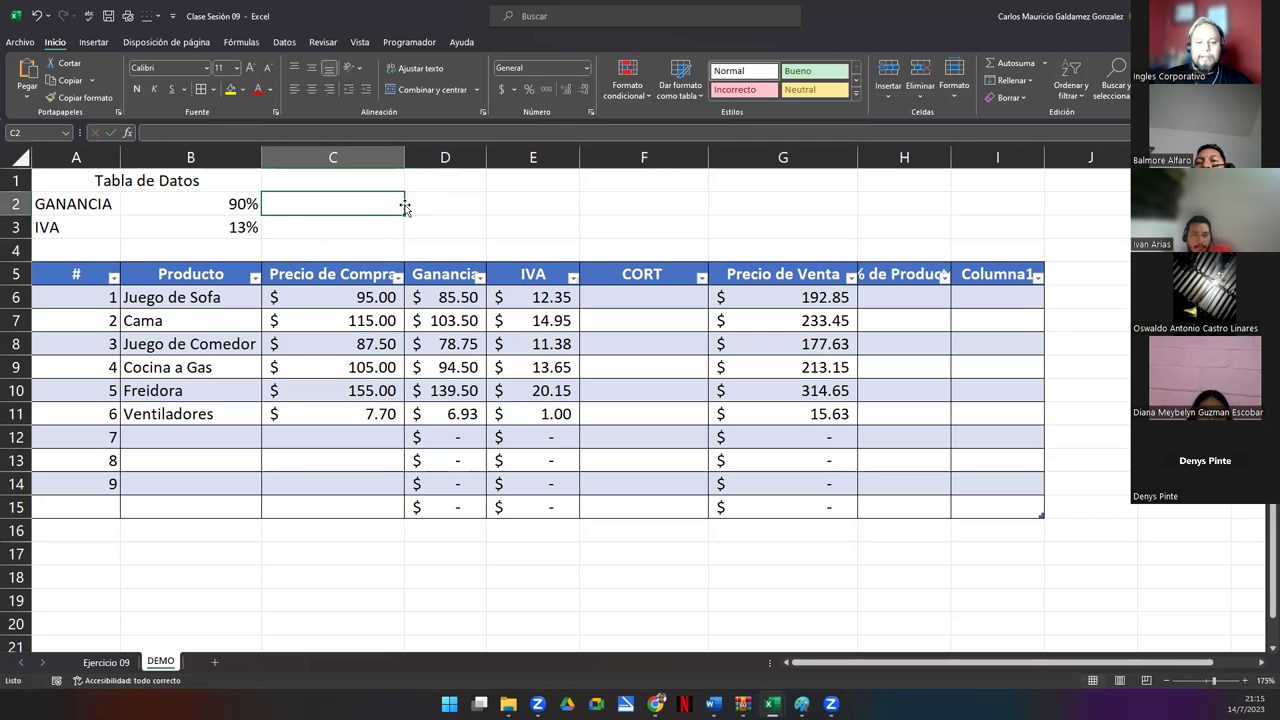
{"action": "type", "text": "CORT"}
{"action": "key", "text": "Tab"}
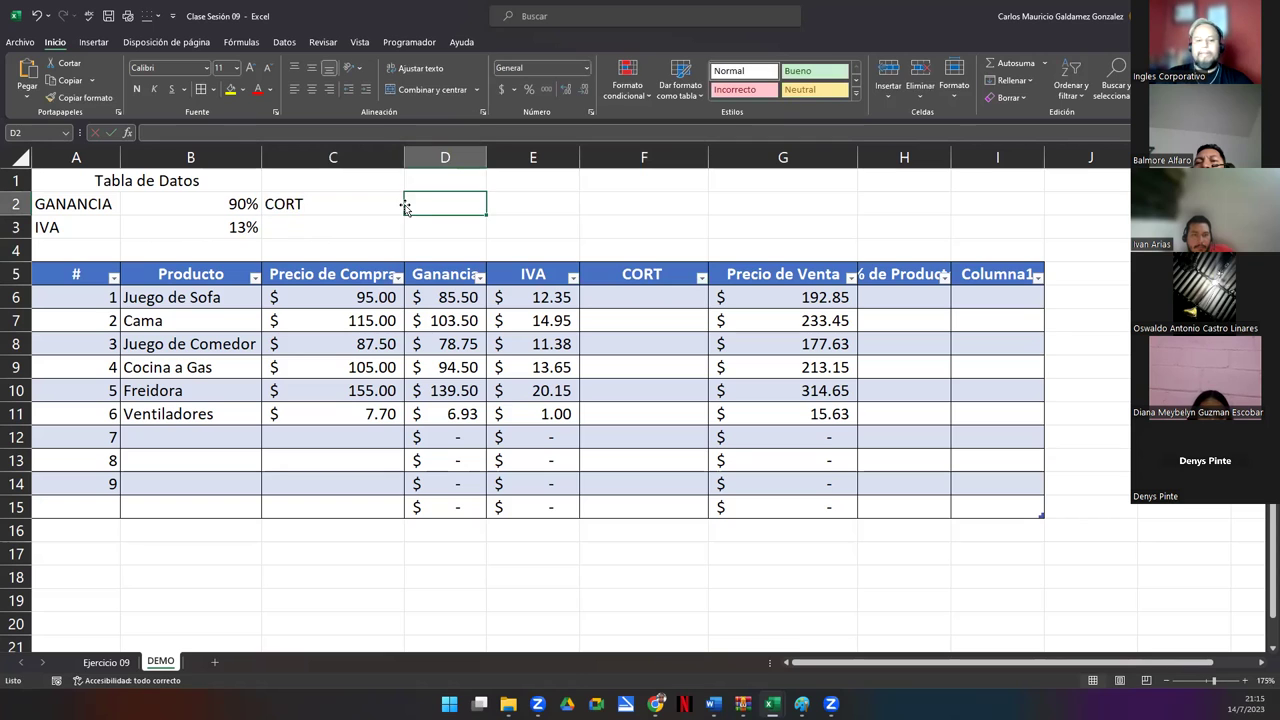
{"action": "type", "text": "="}
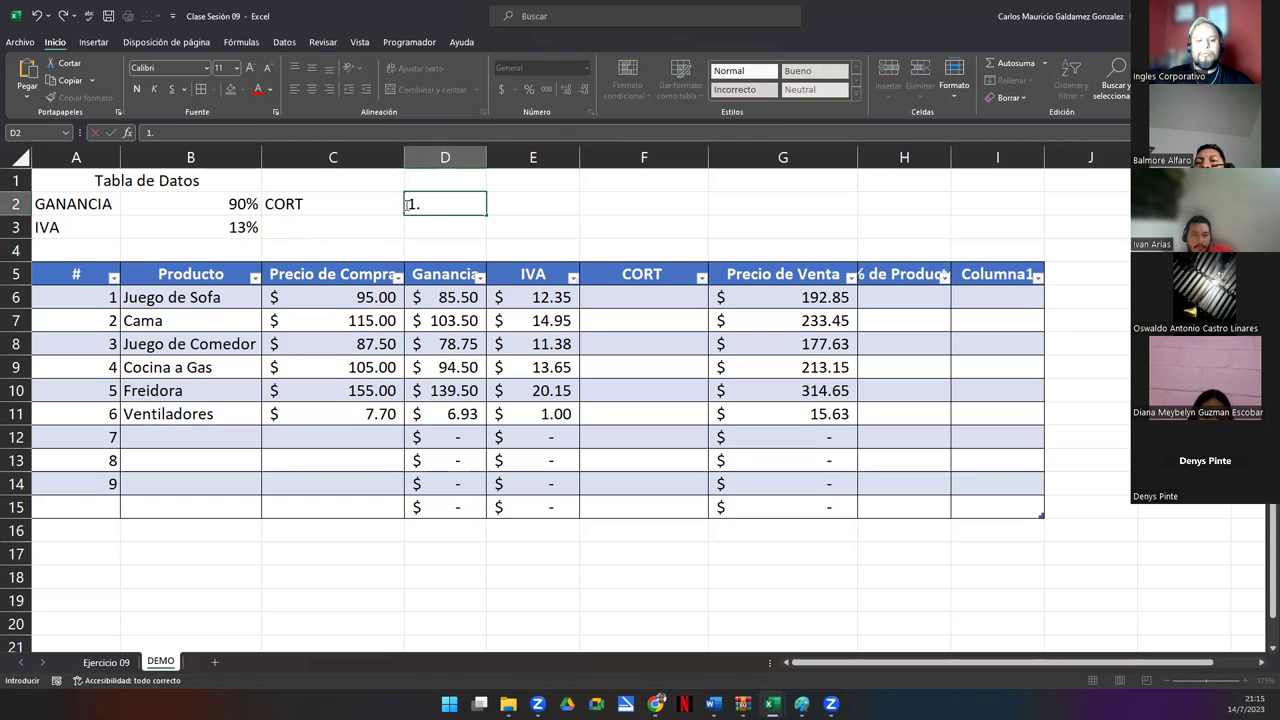
{"action": "key", "text": "BackSpace"}
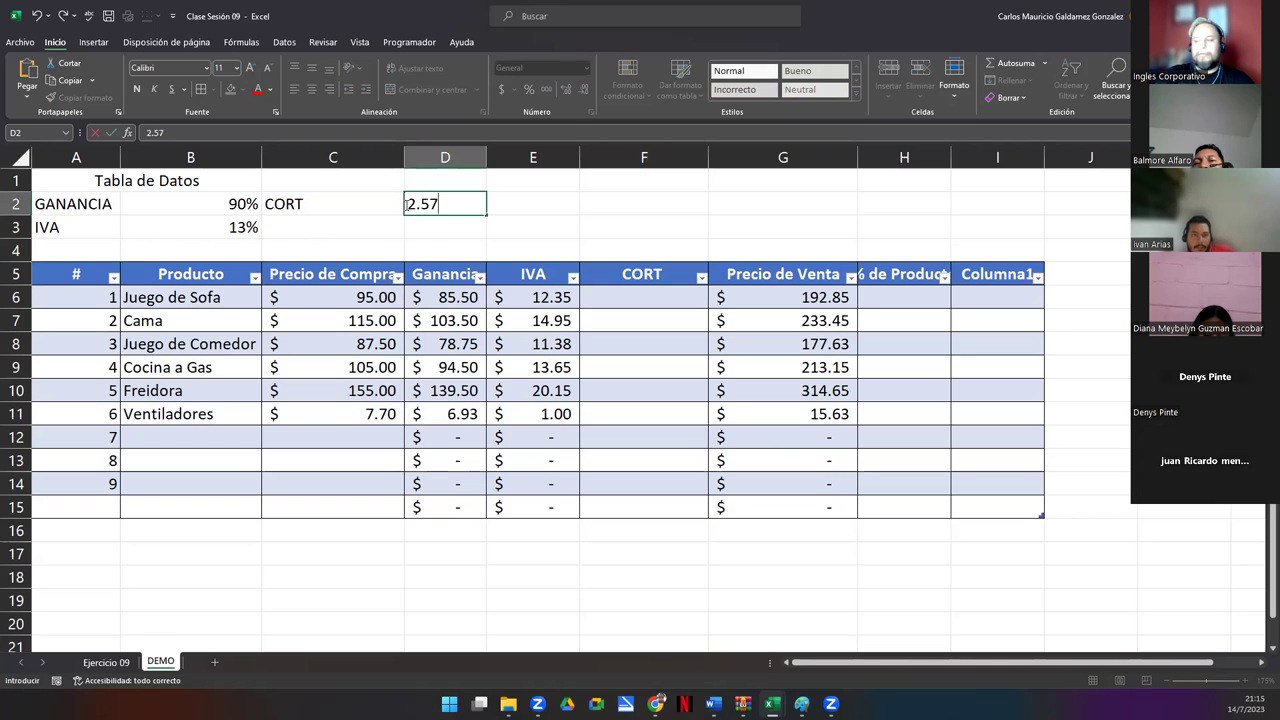
{"action": "key", "text": "Return"}
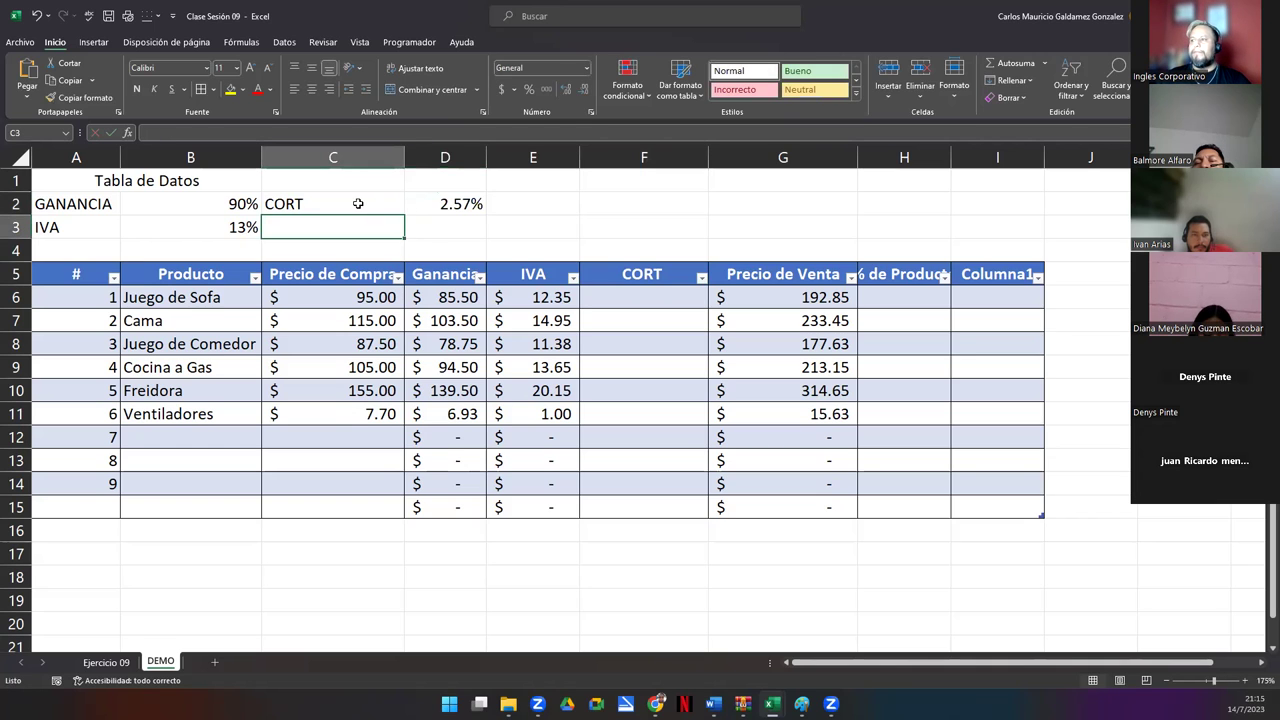
{"action": "left_click", "coordinate": [358, 203]}
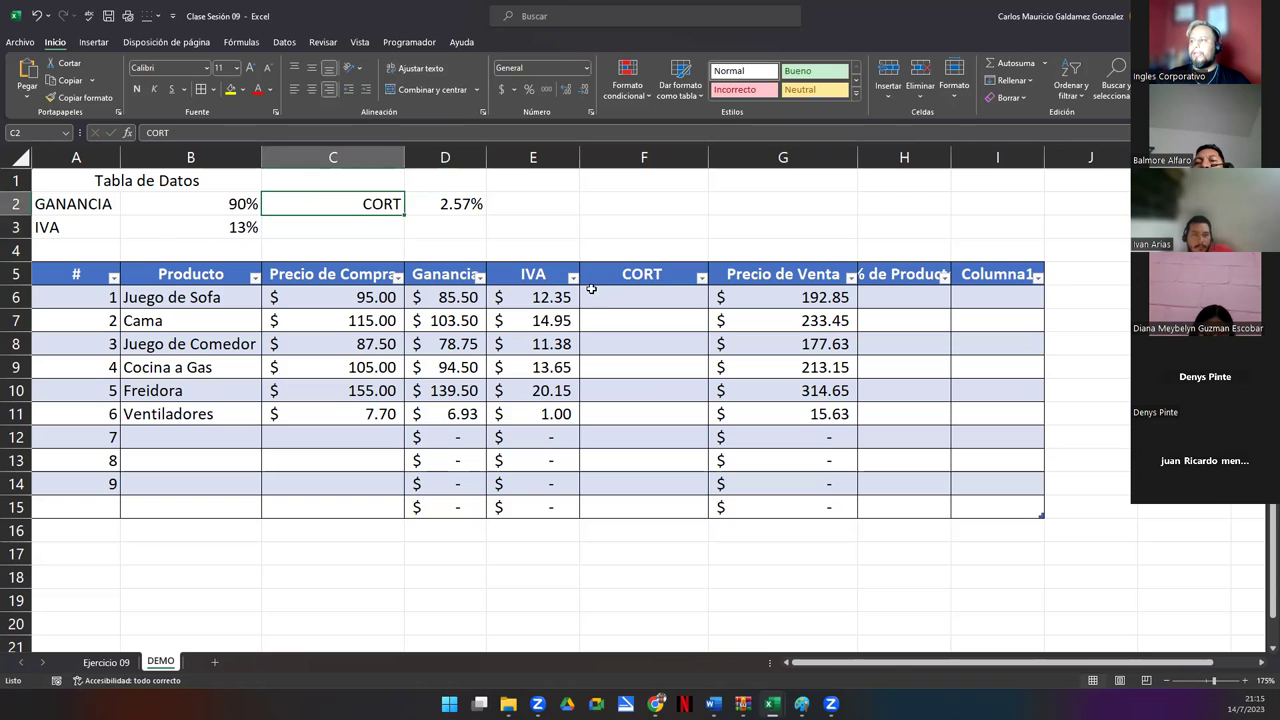
{"action": "left_click", "coordinate": [631, 304]}
Fill the CORT column with =[@[Precio de Compra]]*$D$2 and check the resulting values
{"action": "type", "text": "="}
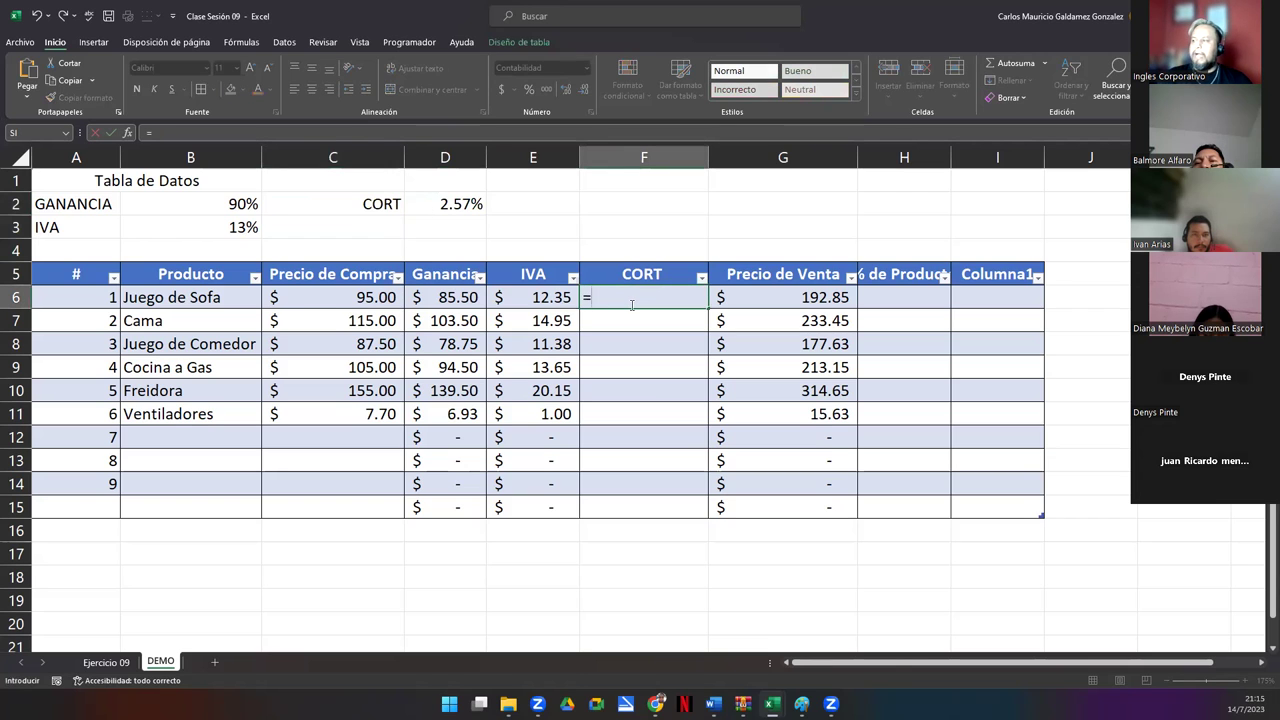
{"action": "key", "text": "Left"}
{"action": "key", "text": "Left"}
{"action": "key", "text": "Left"}
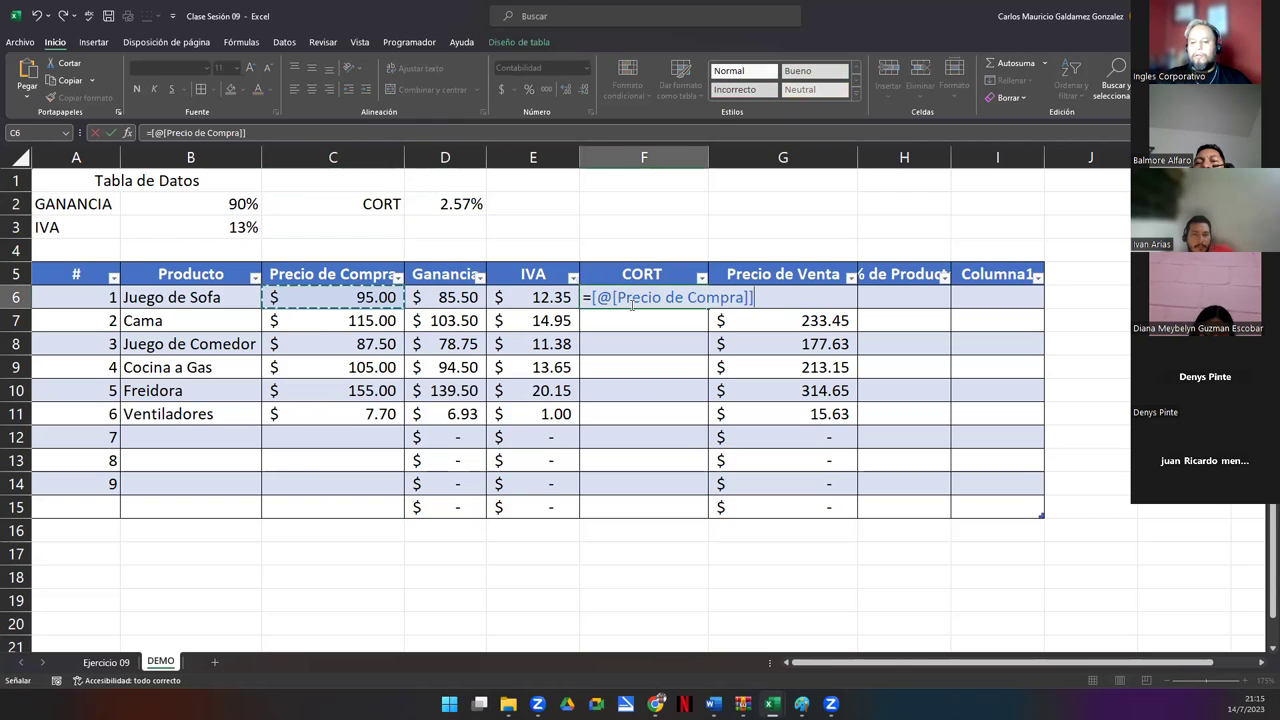
{"action": "type", "text": "*"}
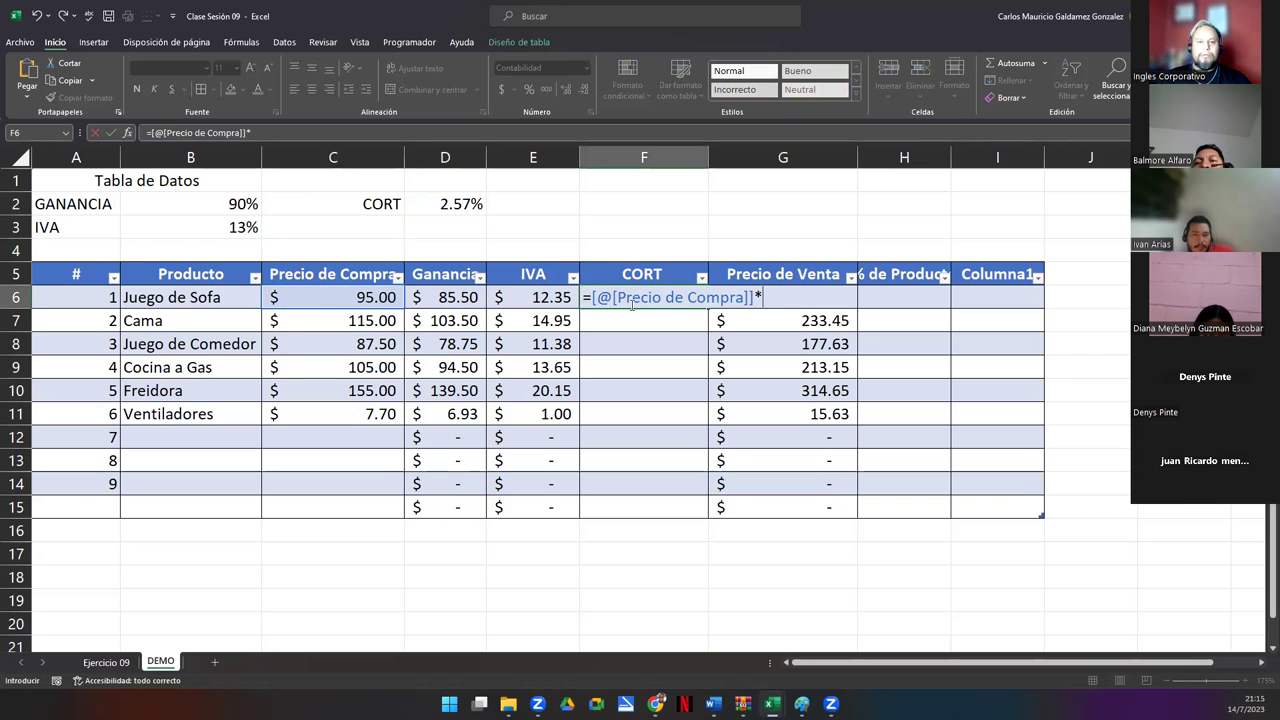
{"action": "left_click", "coordinate": [460, 203]}
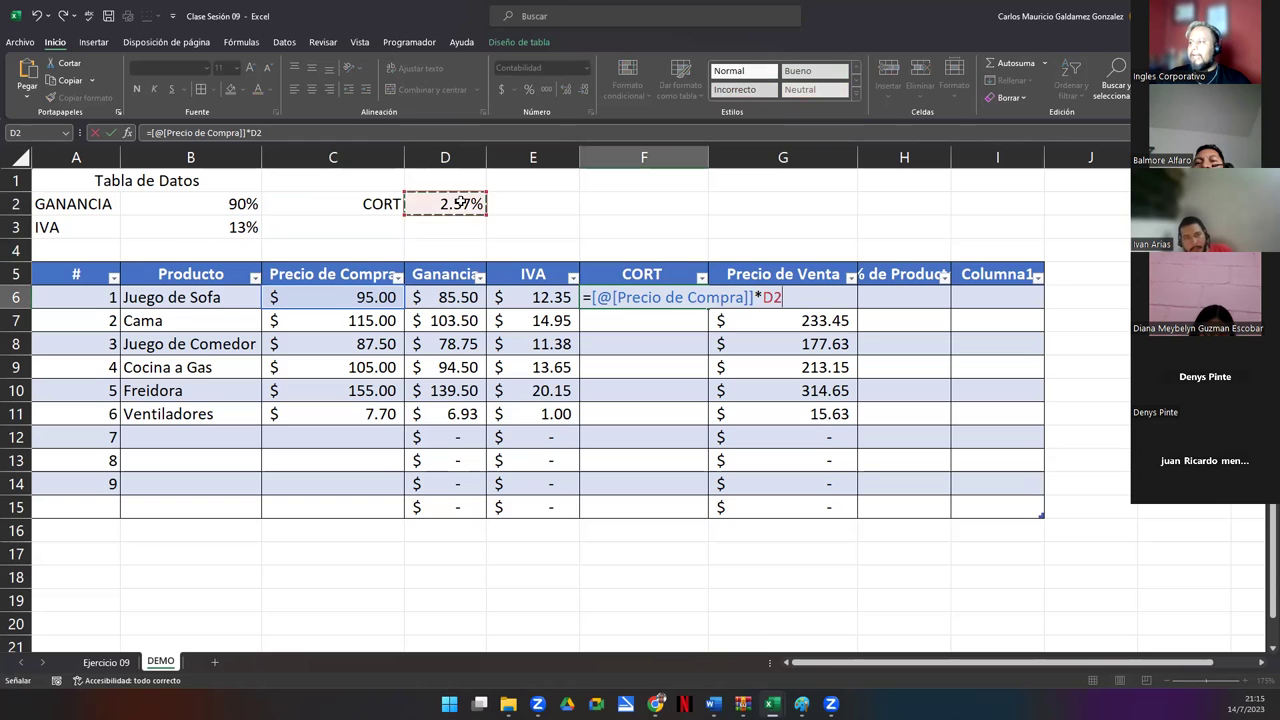
{"action": "key", "text": "F4"}
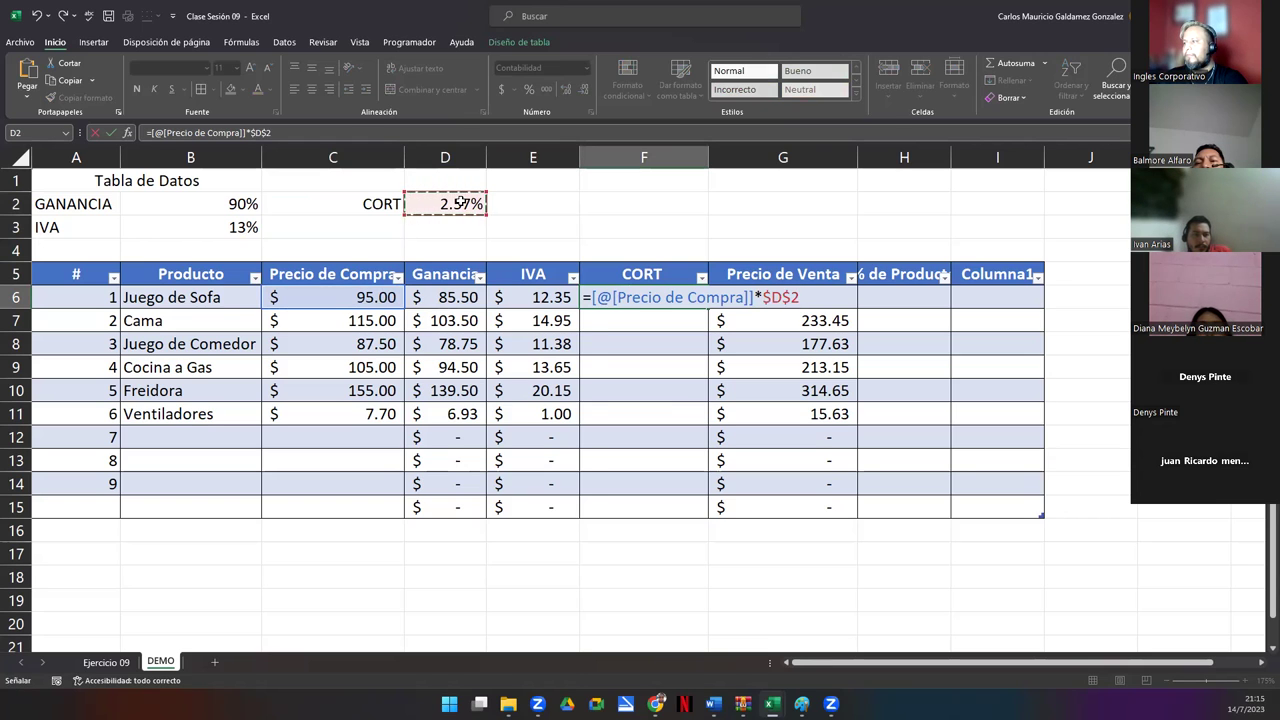
{"action": "key", "text": "Return"}
{"action": "left_click", "coordinate": [618, 297]}
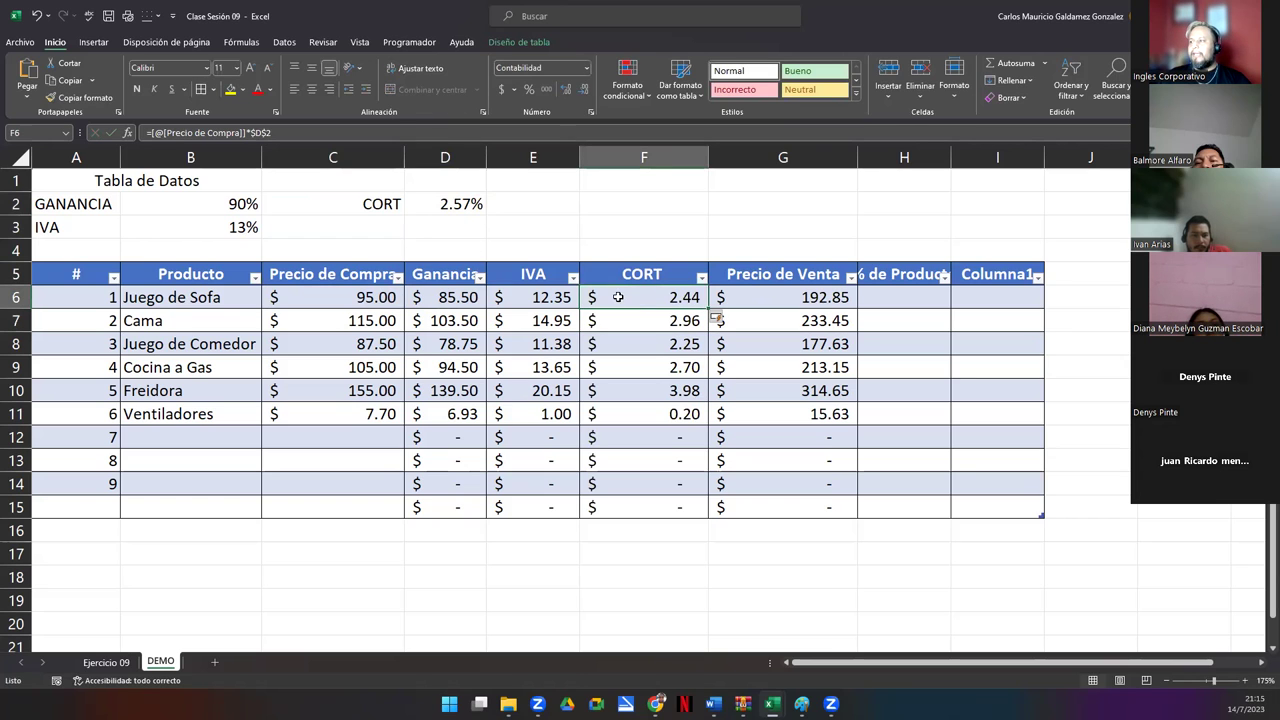
{"action": "left_click", "coordinate": [321, 297]}
{"action": "left_click_drag", "start_coordinate": [321, 297], "coordinate": [700, 367]}
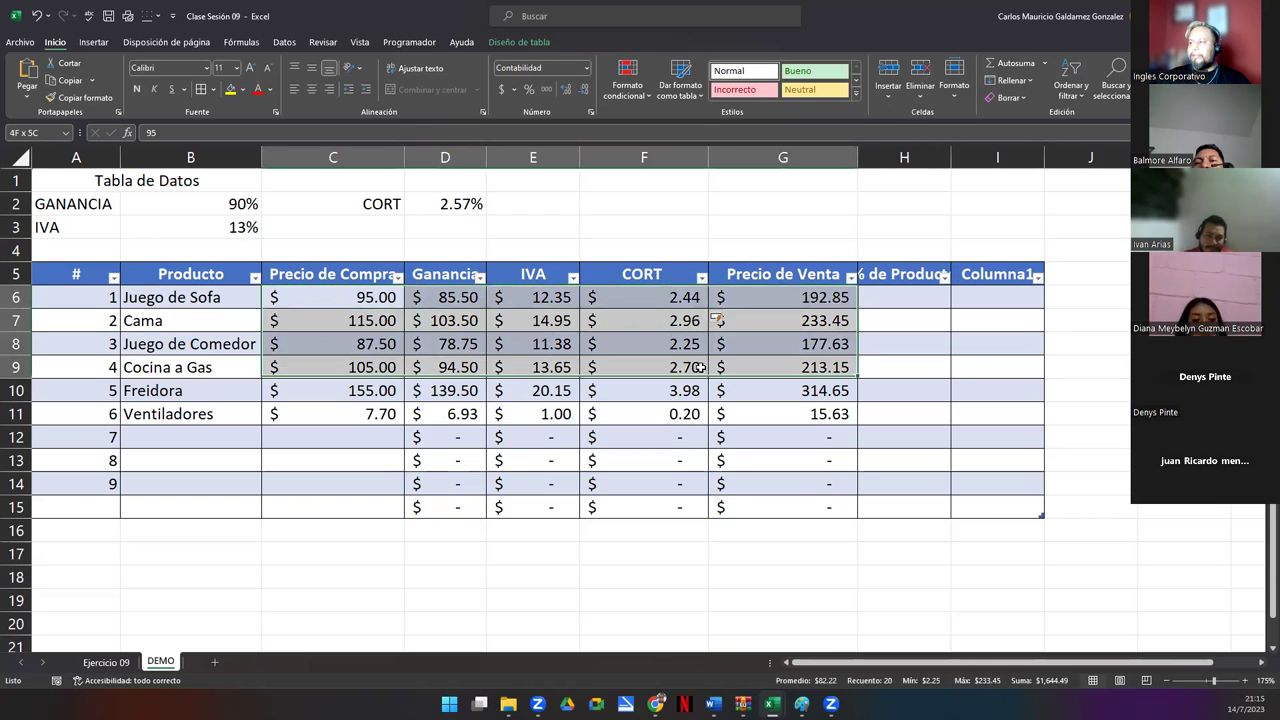
{"action": "left_click", "coordinate": [645, 297]}
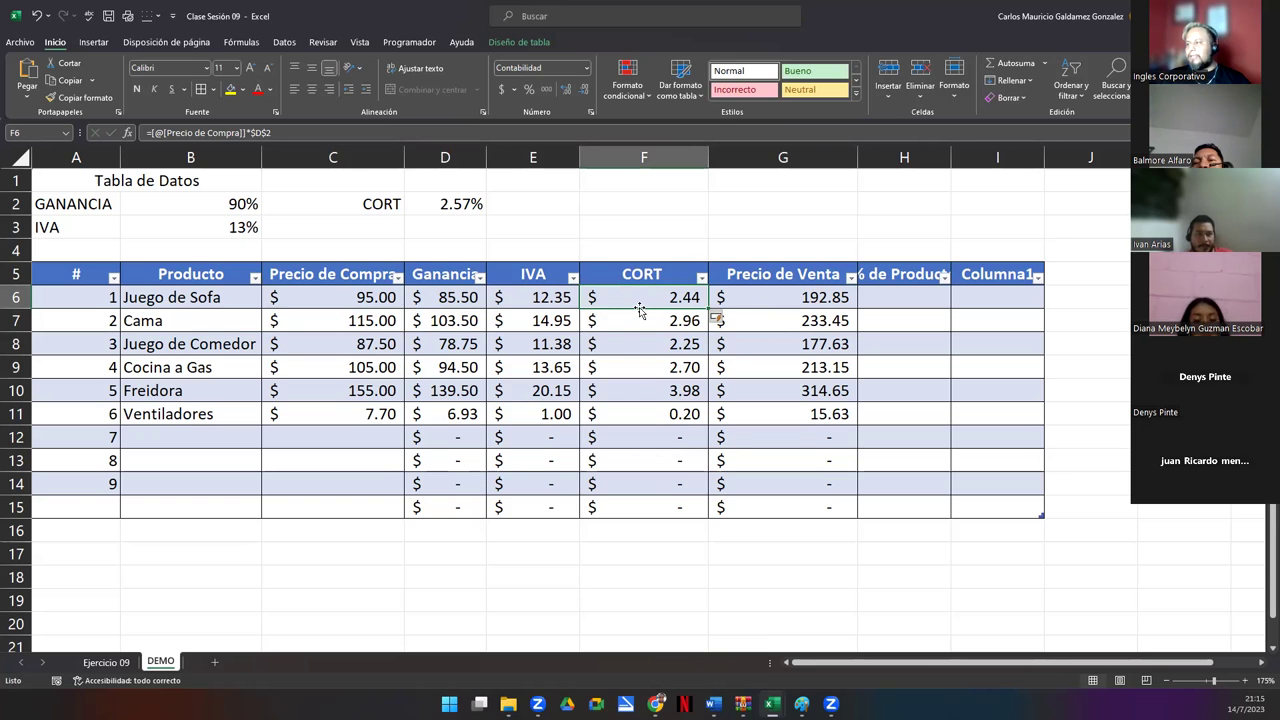
{"action": "left_click", "coordinate": [628, 277]}
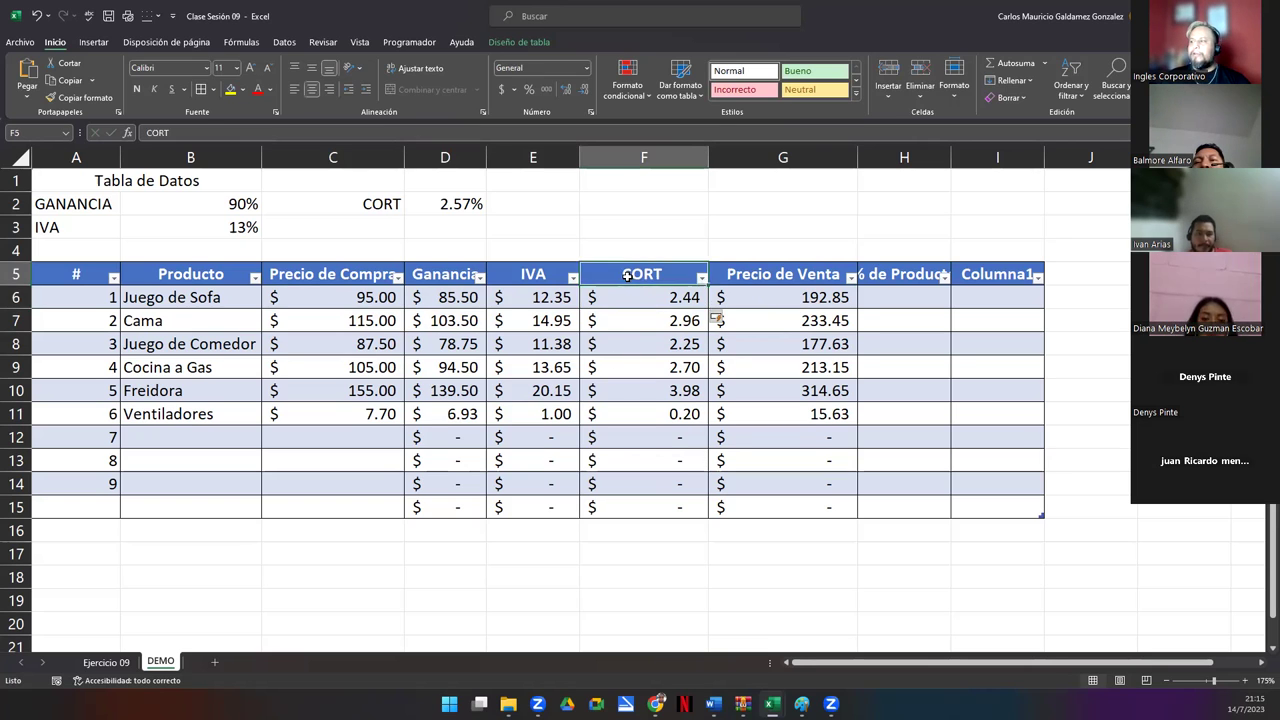
{"action": "double_click", "coordinate": [628, 277]}
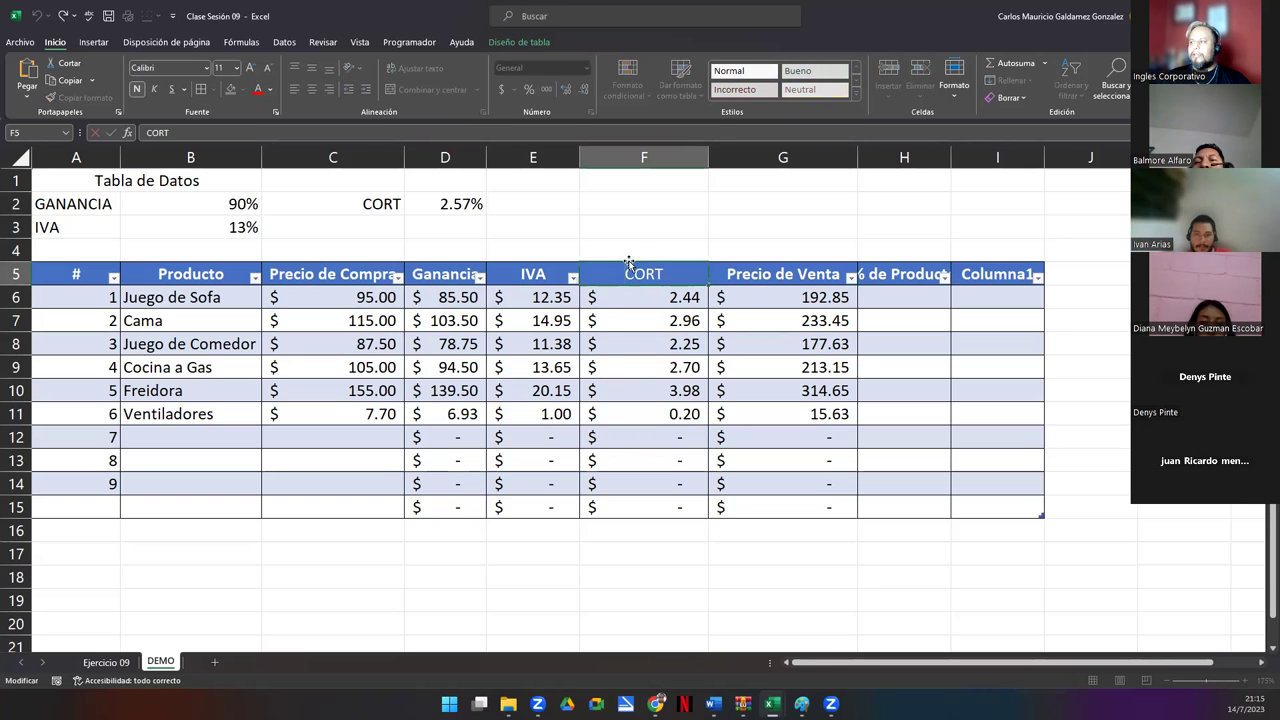
{"action": "key", "text": "Escape"}
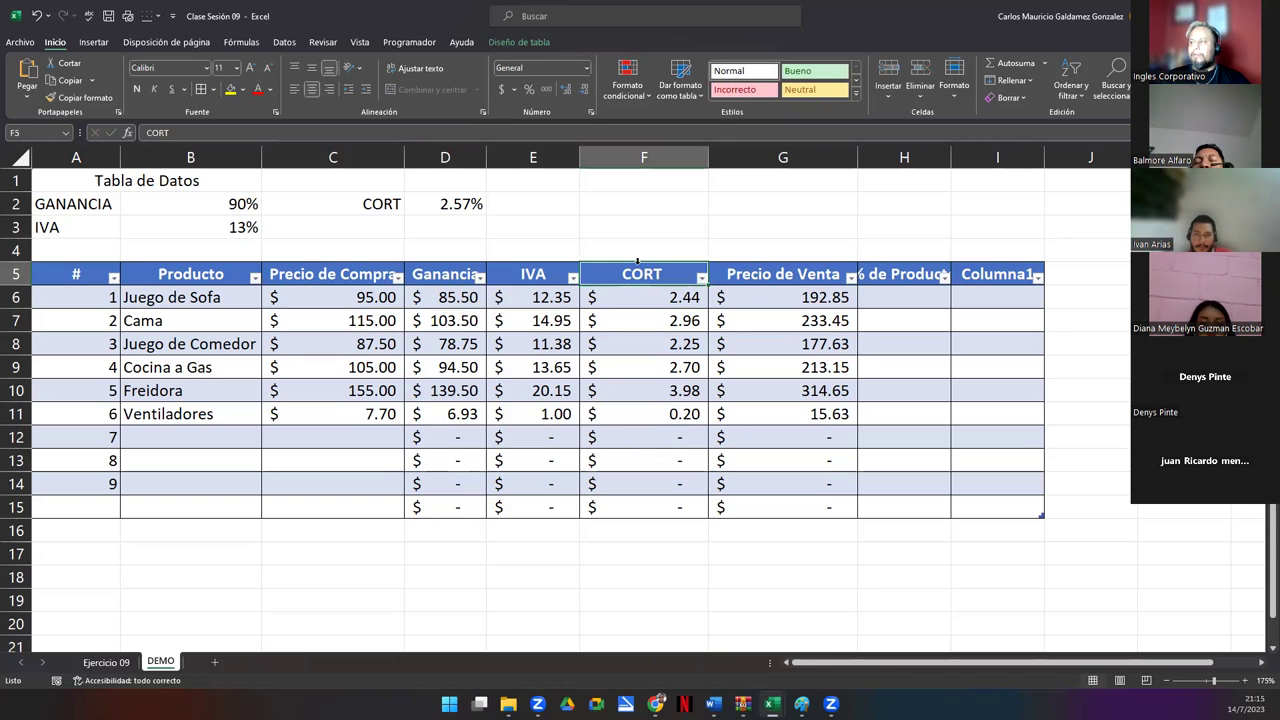
{"action": "left_click", "coordinate": [637, 261]}
{"action": "left_click", "coordinate": [651, 345]}
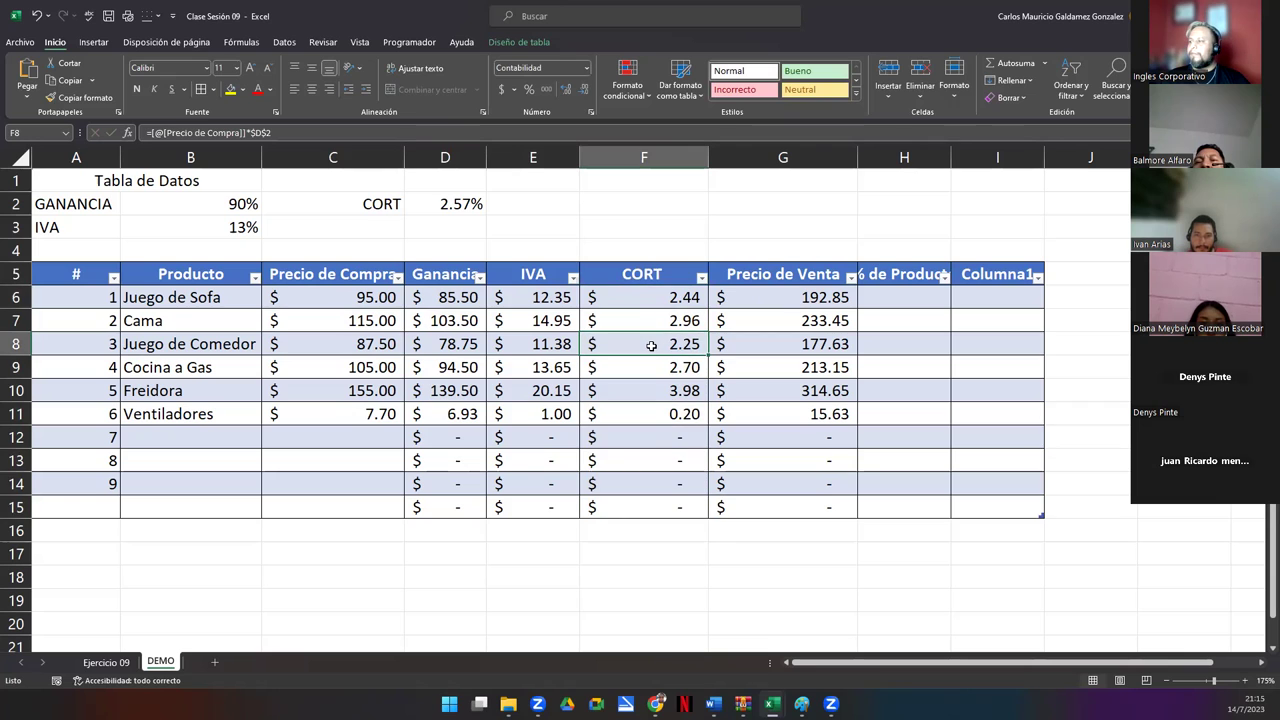
{"action": "left_click", "coordinate": [639, 302]}
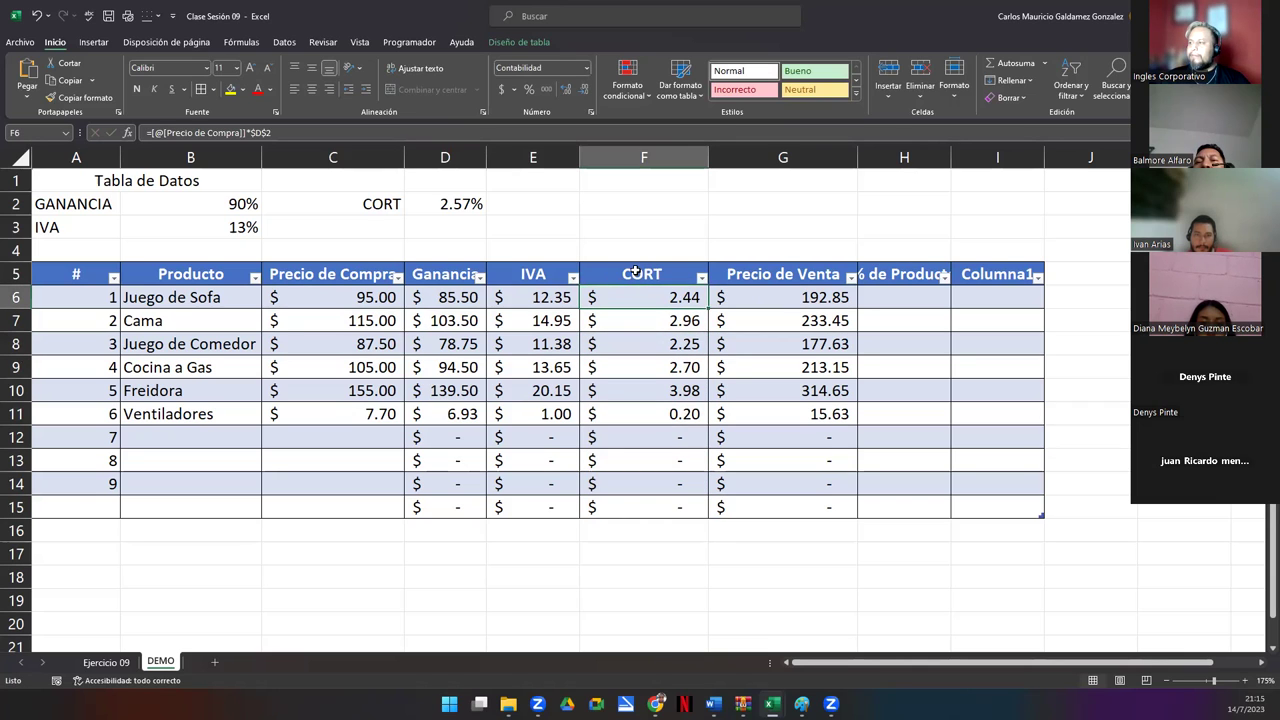
{"action": "left_click", "coordinate": [634, 263]}
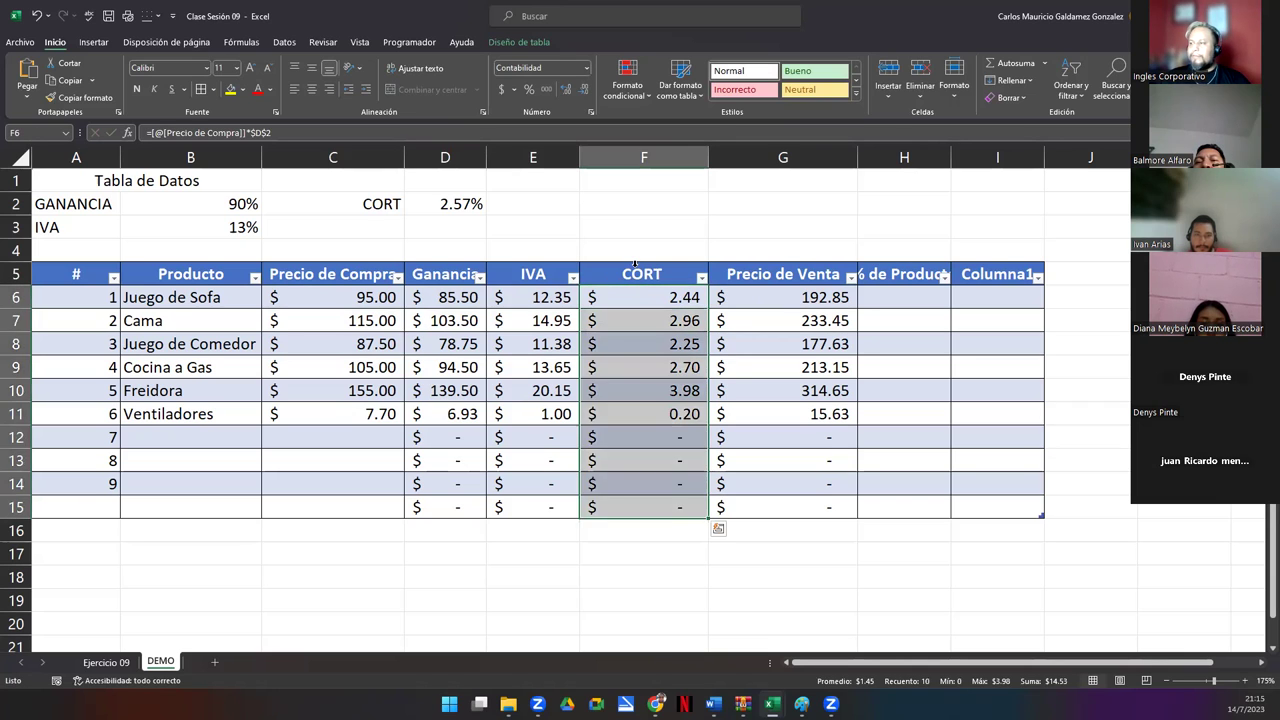
{"action": "key", "text": "ctrl+minus"}
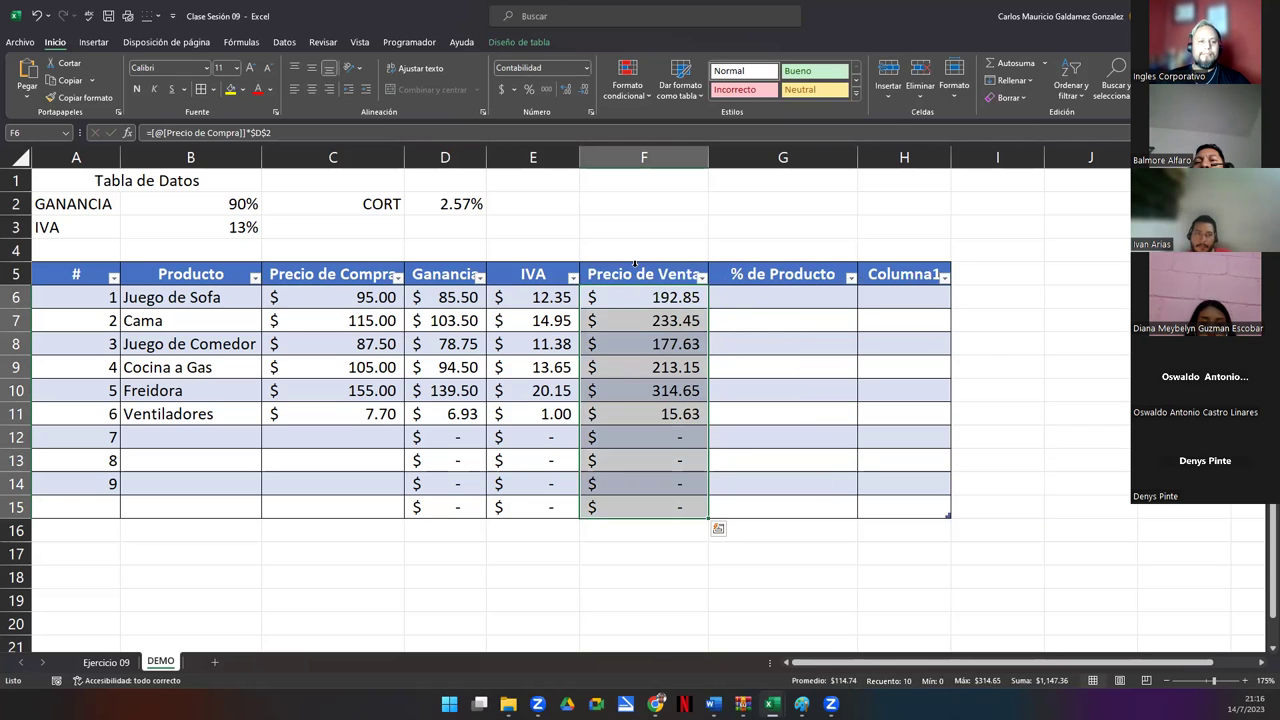
{"action": "left_click", "coordinate": [655, 362]}
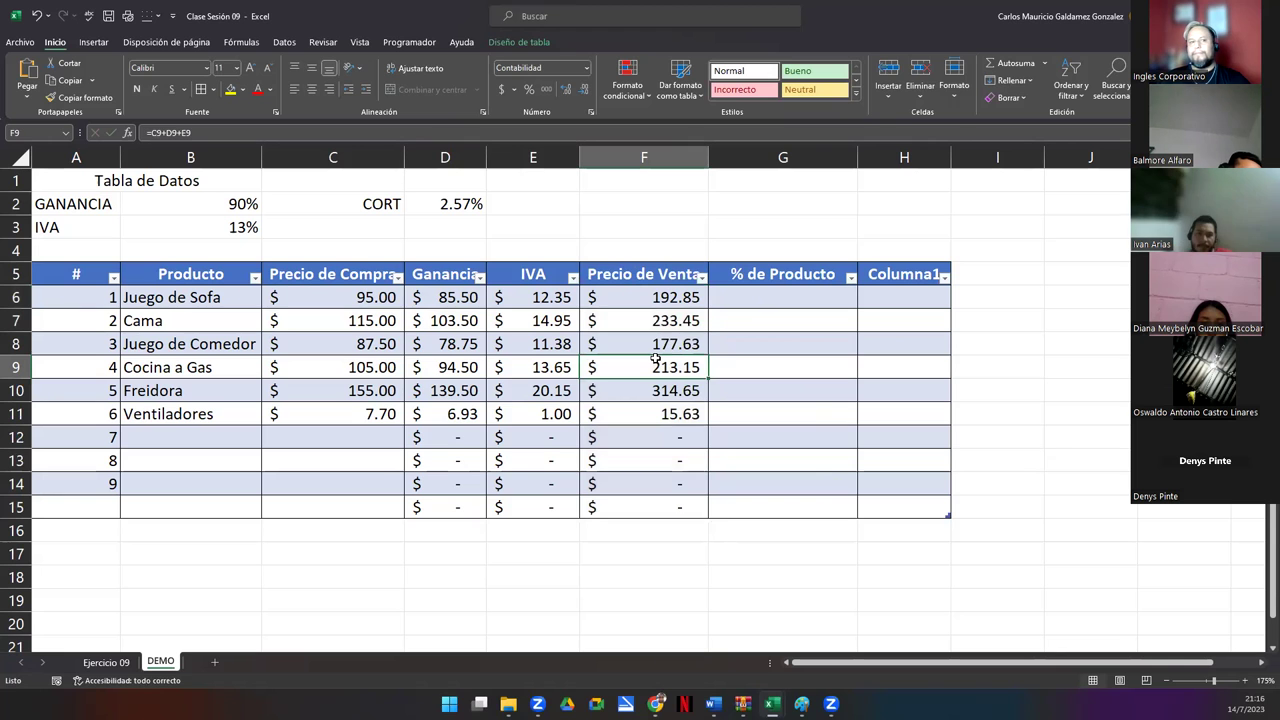
{"action": "key", "text": "ctrl+z"}
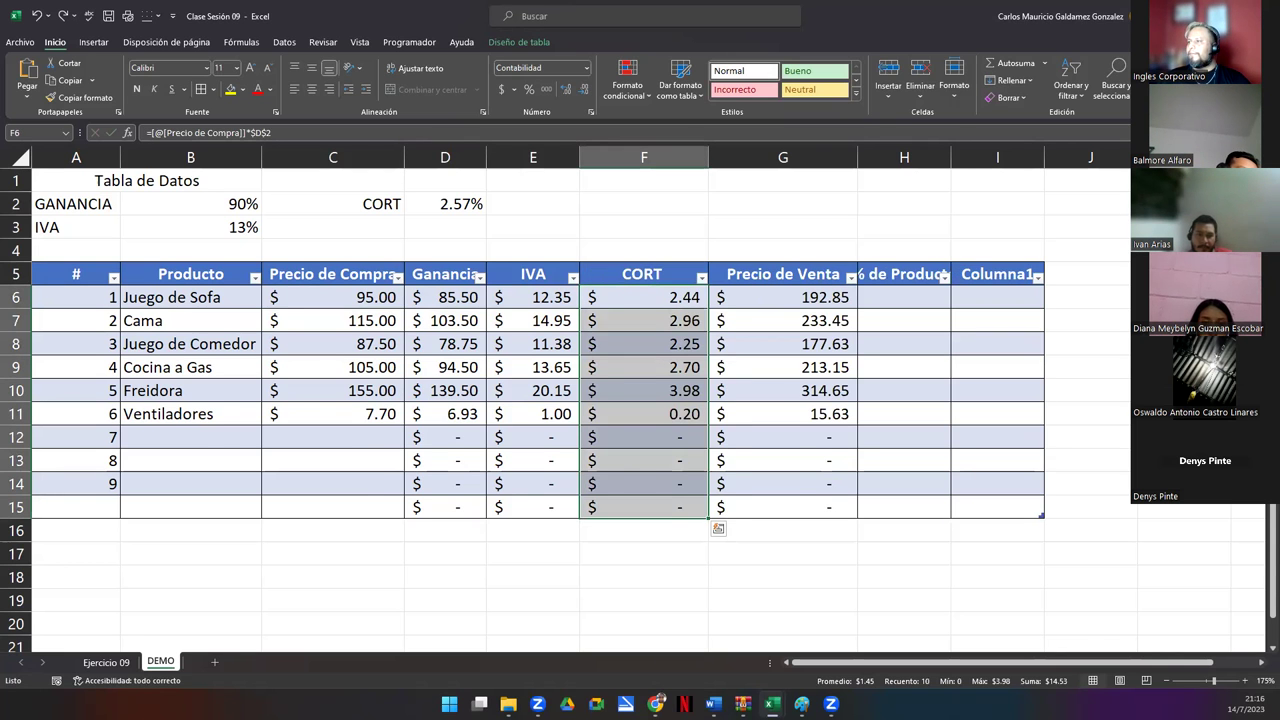
{"action": "key", "text": "alt+Tab"}
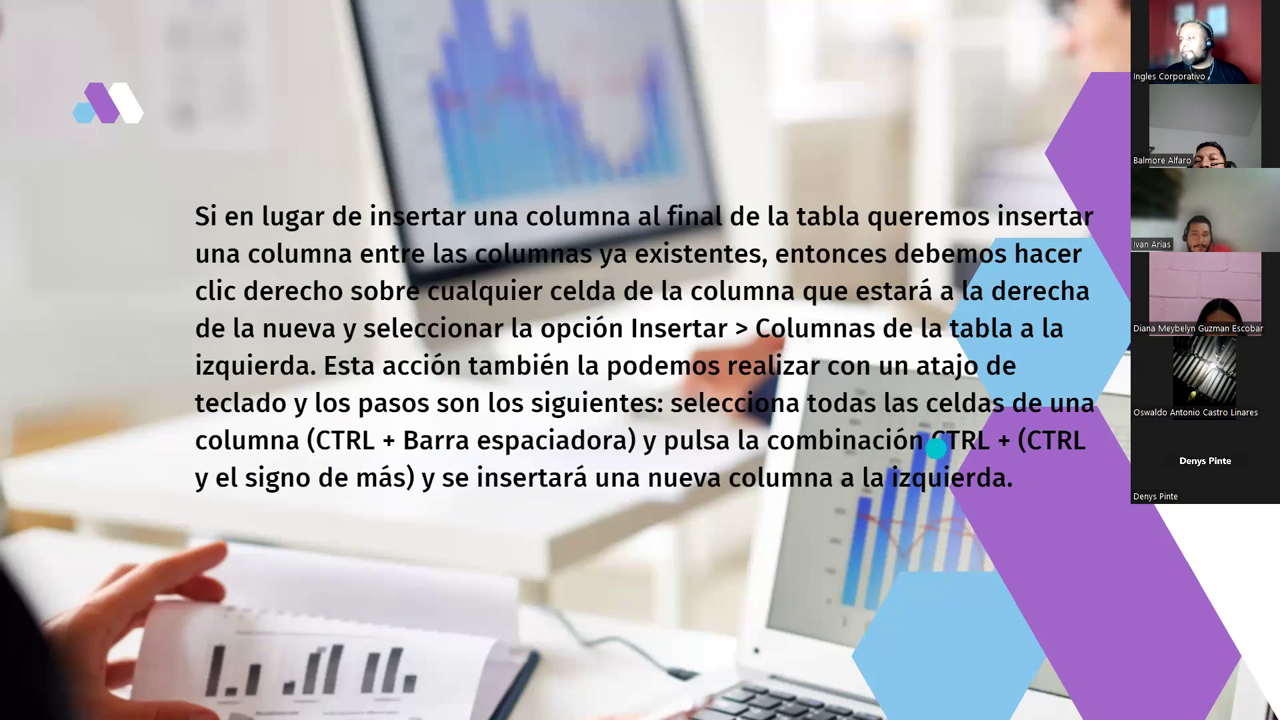
Advance the slideshow to slide 9, on inserting a row above the current one
{"action": "key", "text": "Right"}
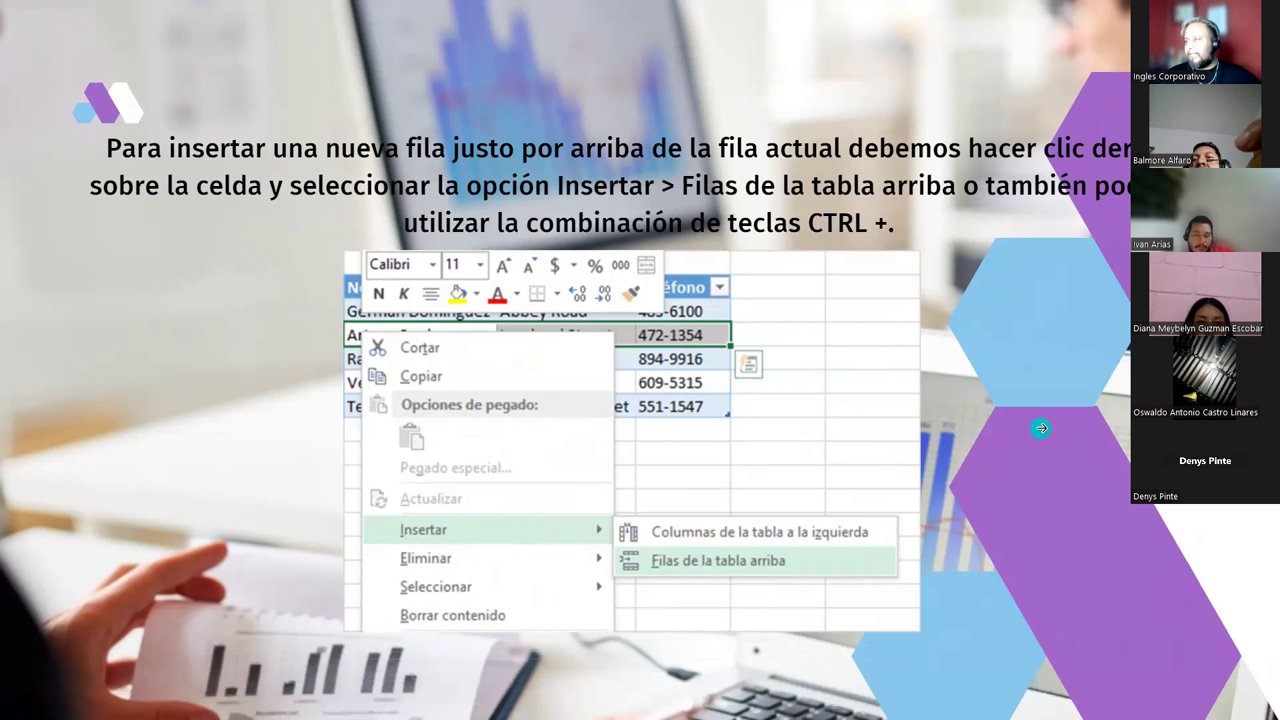
Advance to the 'Eliminar filas y columnas de una tabla' slide and reveal its screenshot
{"action": "key", "text": "Right"}
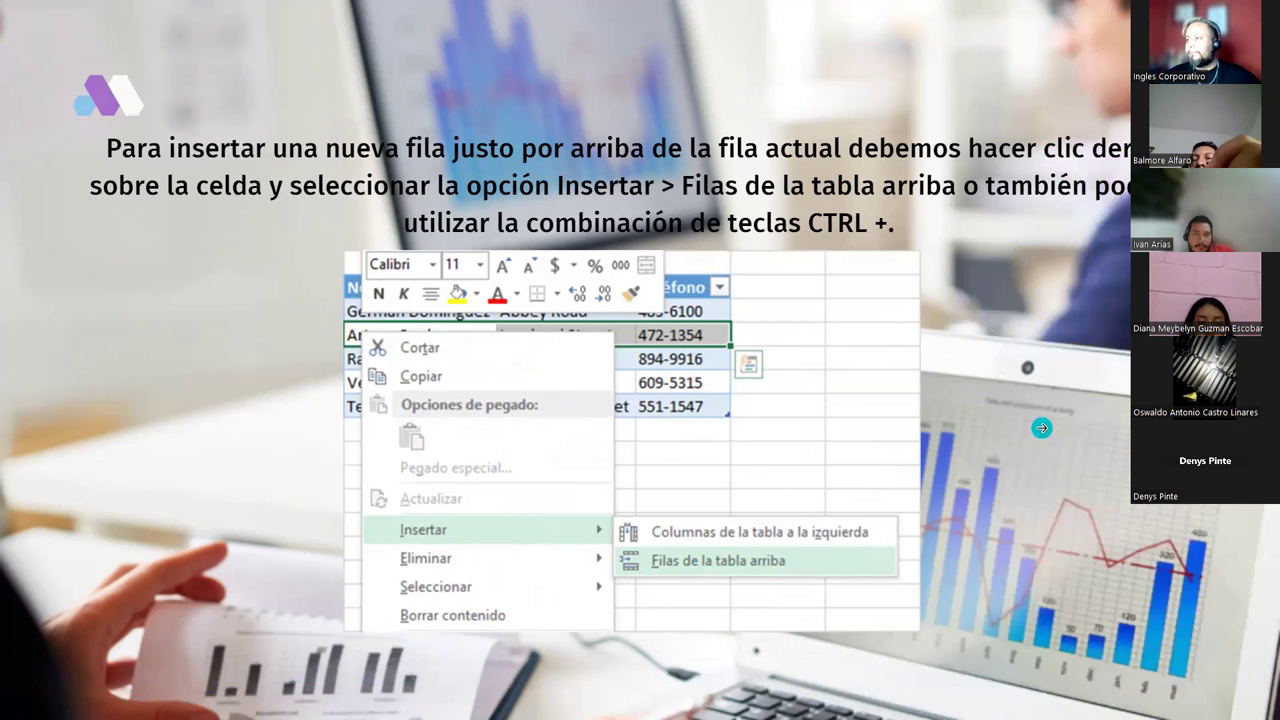
{"action": "left_click", "coordinate": [1045, 428]}
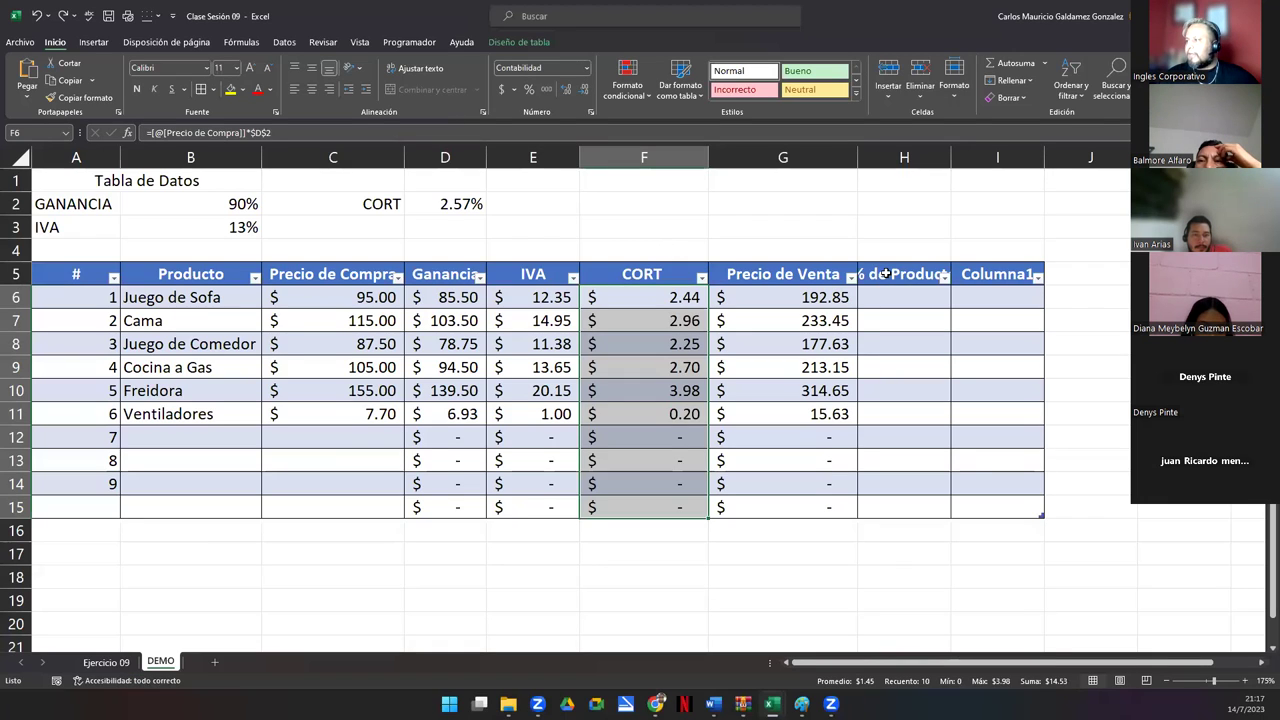
Delete the % de Producto table column
{"action": "left_click", "coordinate": [885, 273]}
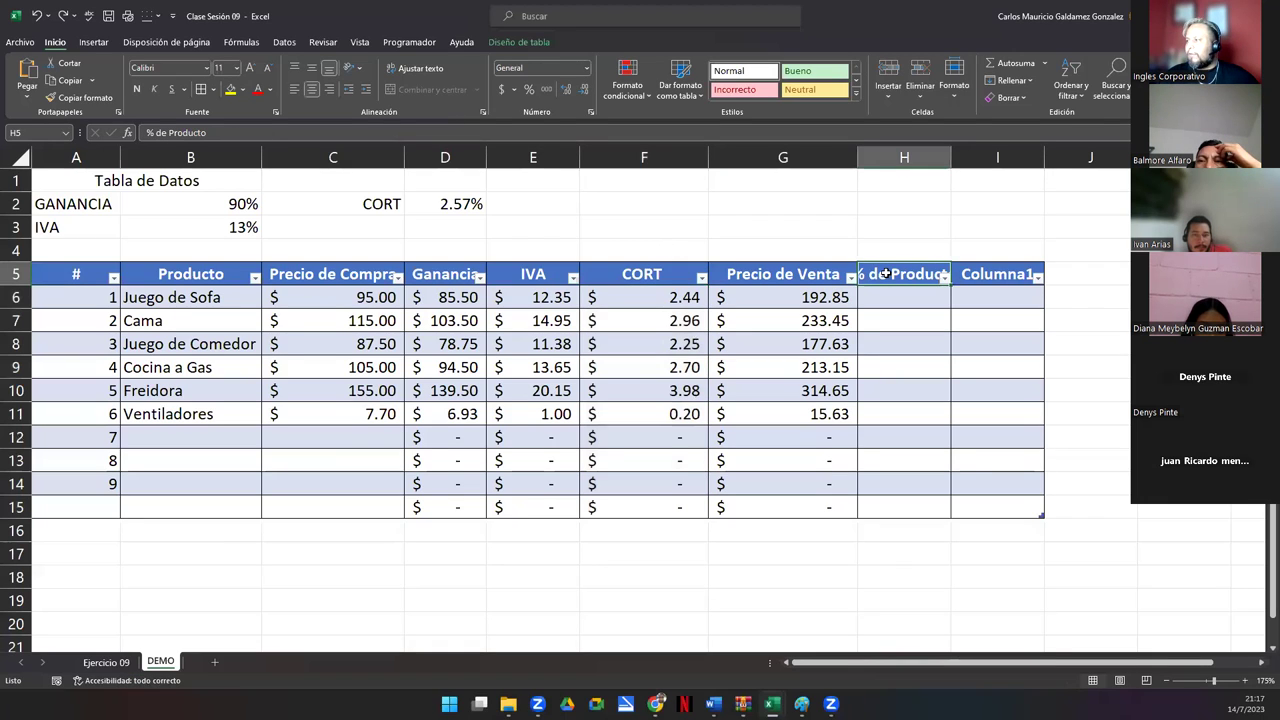
{"action": "right_click", "coordinate": [885, 272]}
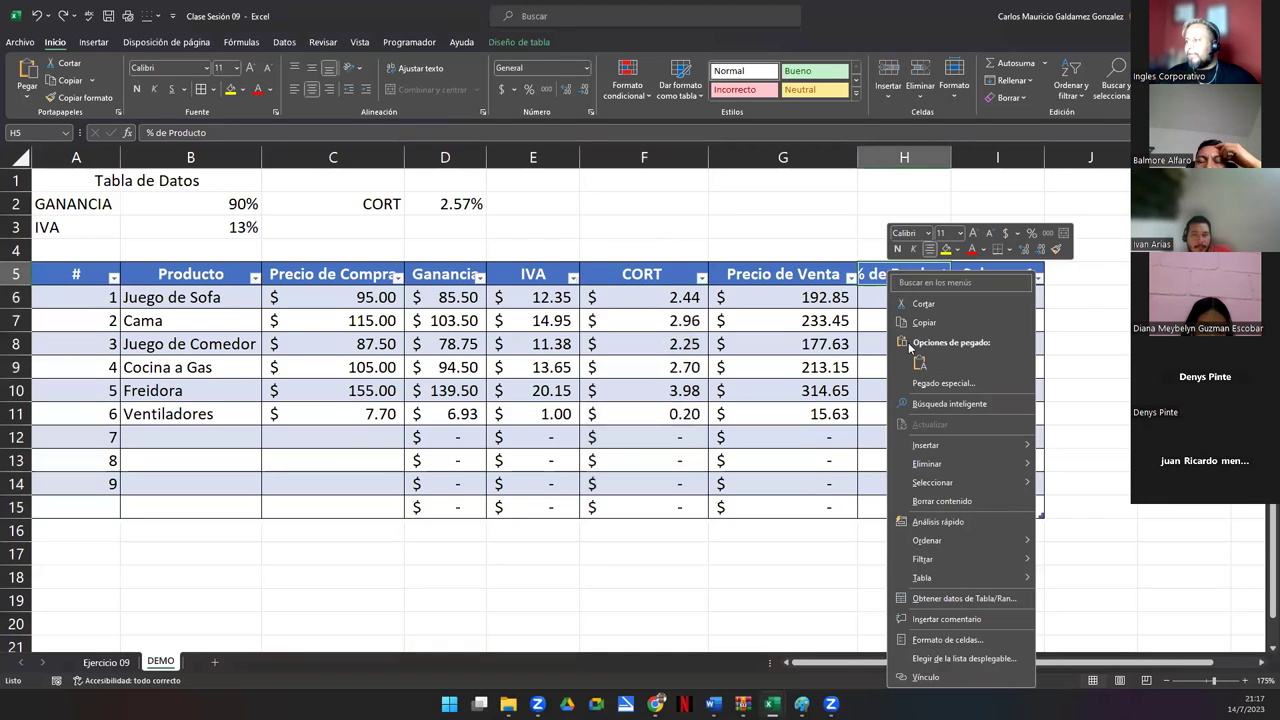
{"action": "mouse_move", "coordinate": [960, 464]}
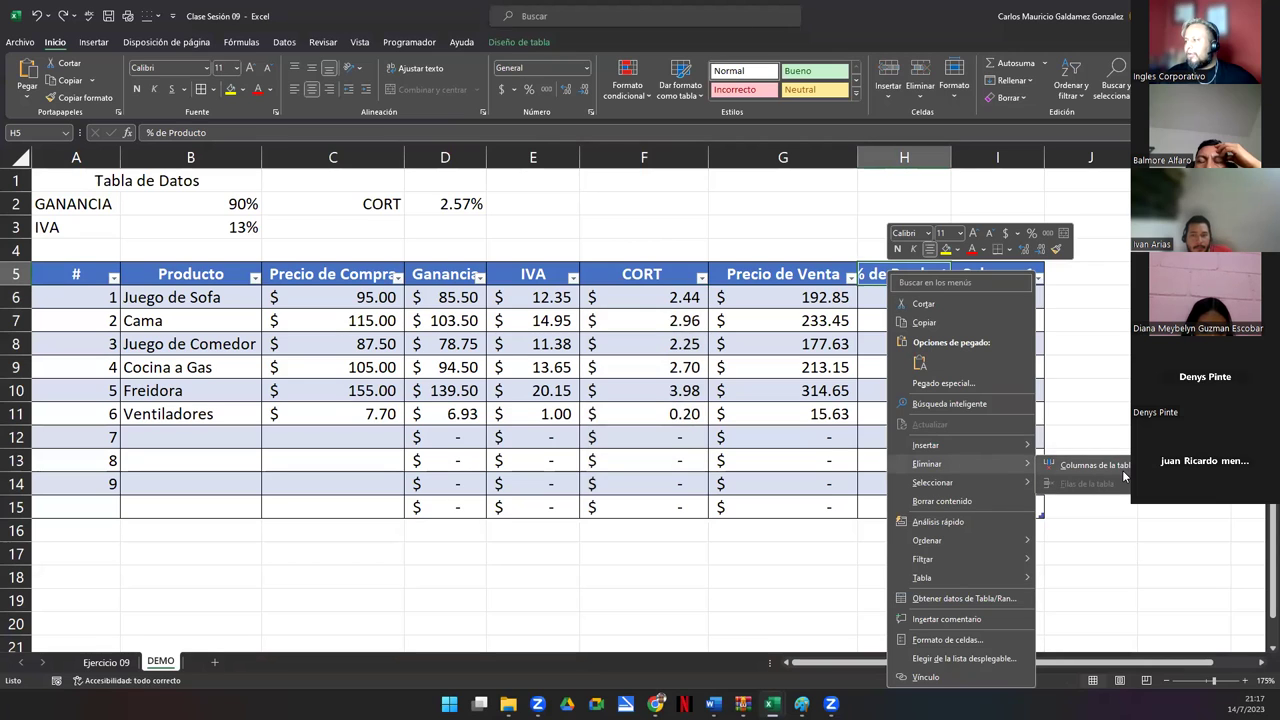
{"action": "left_click", "coordinate": [1122, 468]}
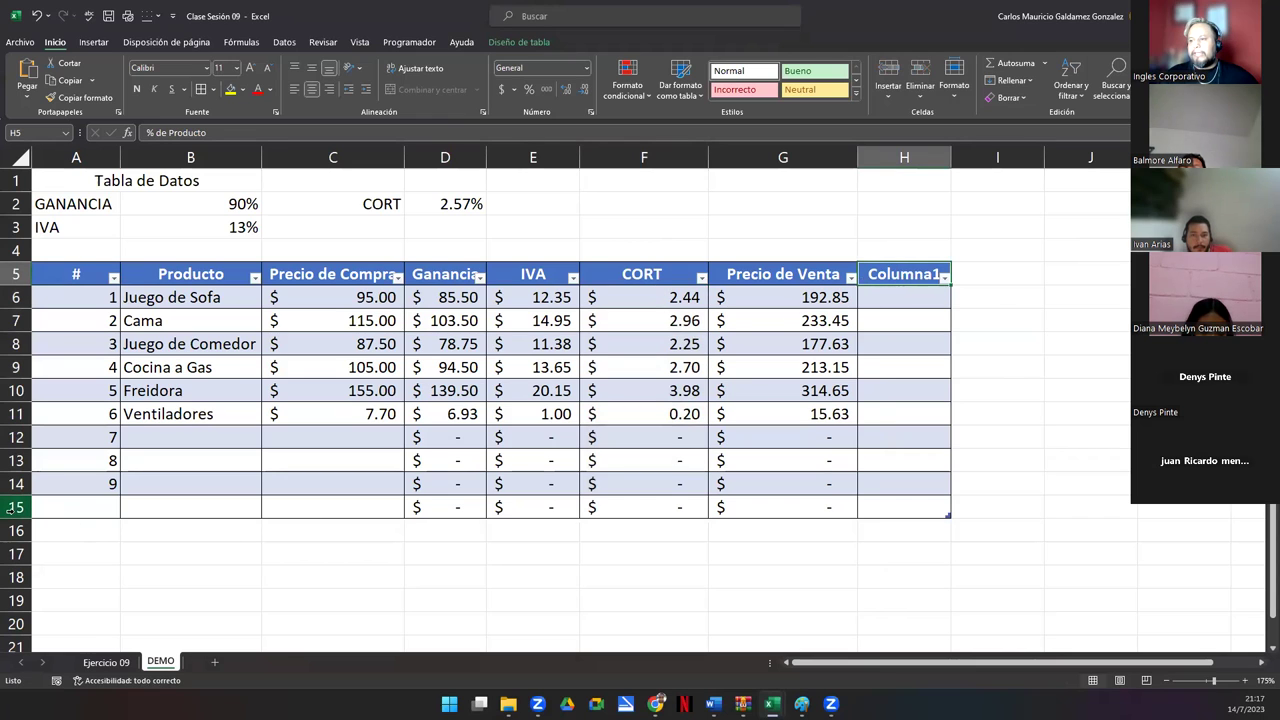
Delete the four empty table rows 15, 14, 13 and 12
{"action": "left_click", "coordinate": [63, 507]}
{"action": "right_click", "coordinate": [63, 507]}
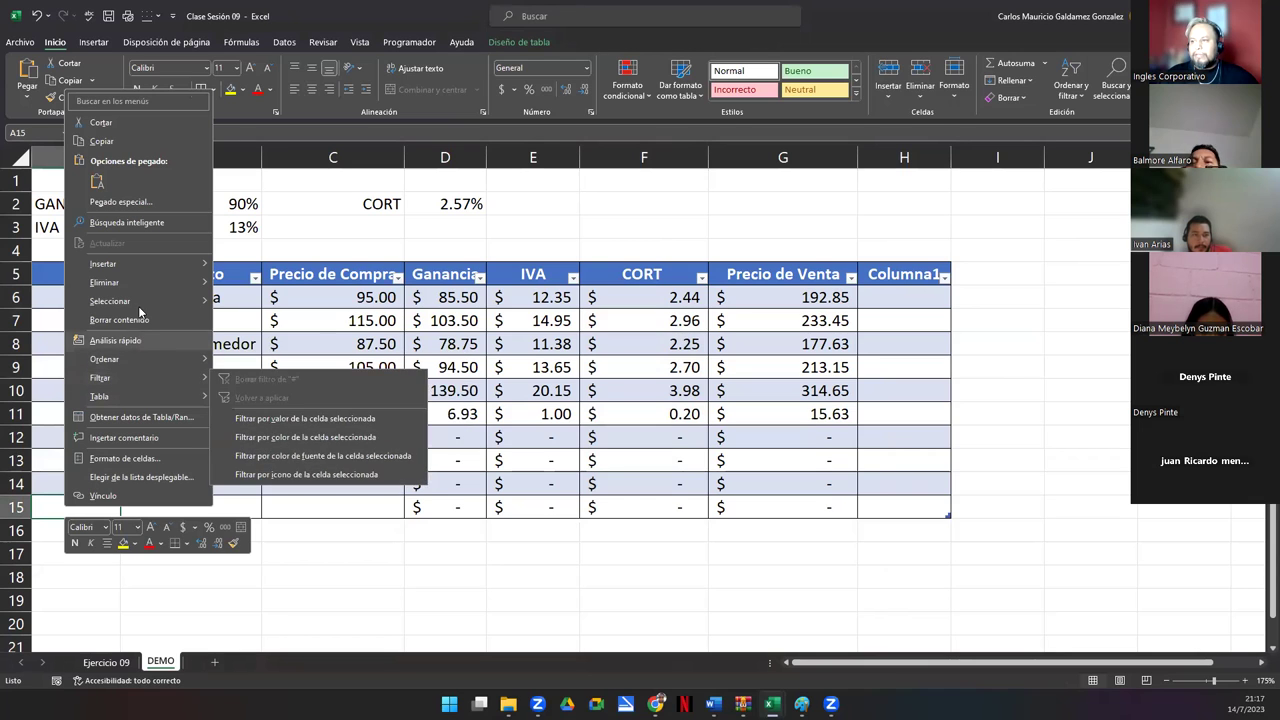
{"action": "mouse_move", "coordinate": [104, 283]}
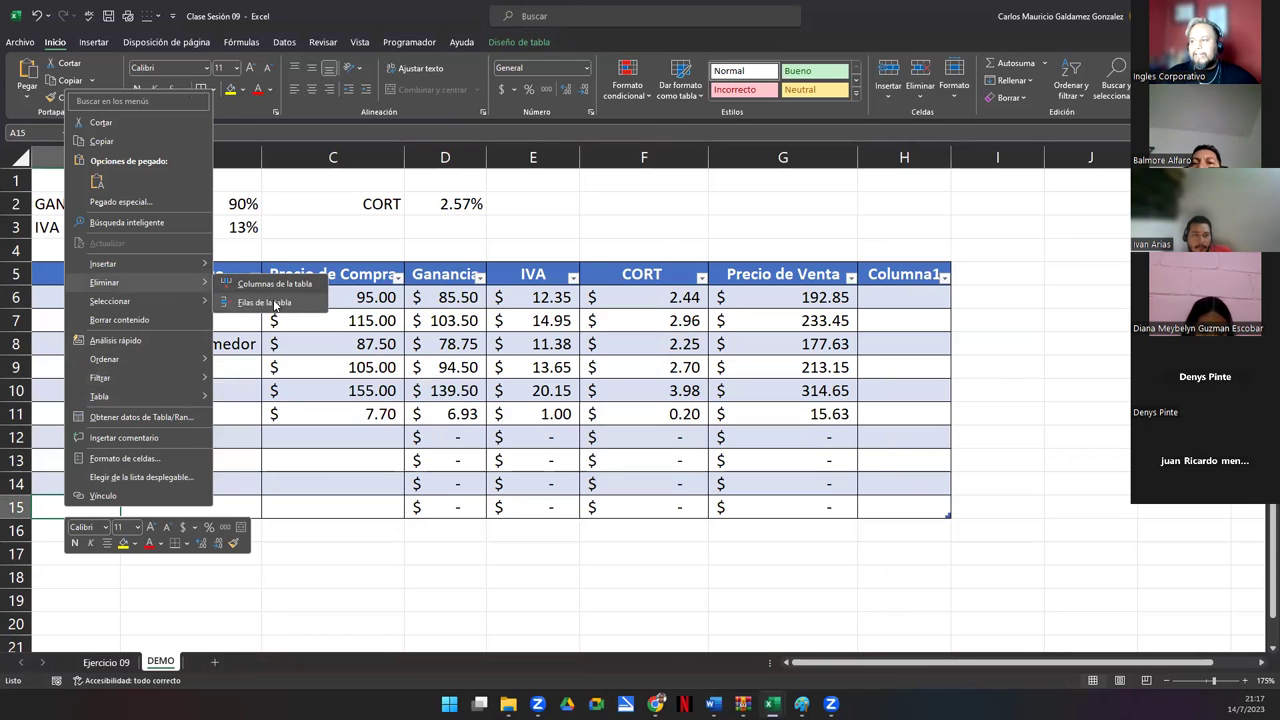
{"action": "left_click", "coordinate": [275, 303]}
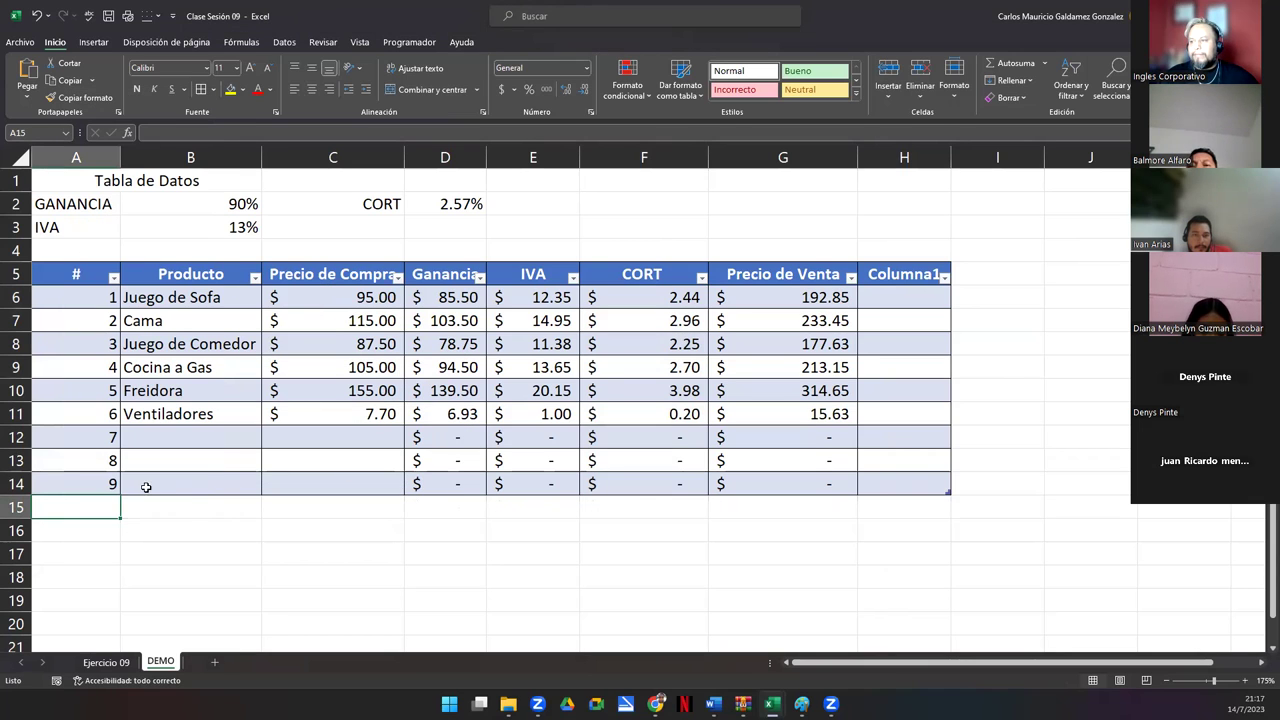
{"action": "right_click", "coordinate": [93, 488]}
{"action": "mouse_move", "coordinate": [134, 261]}
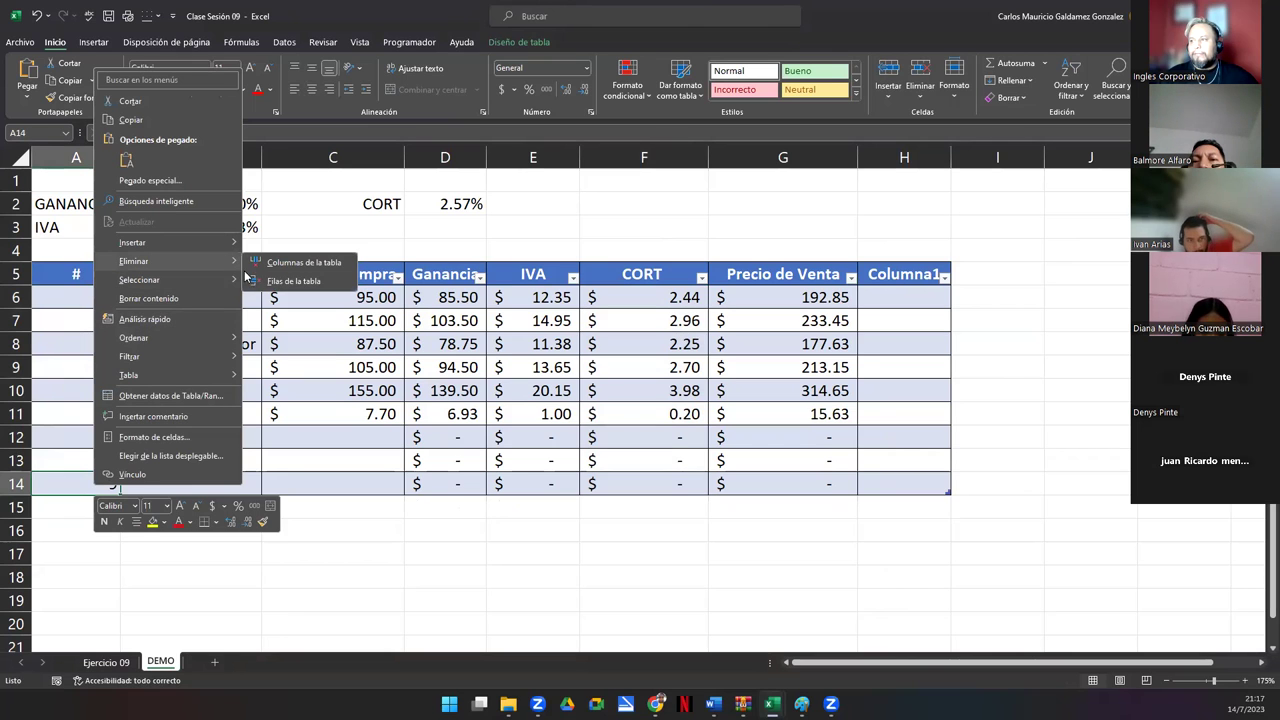
{"action": "left_click", "coordinate": [290, 281]}
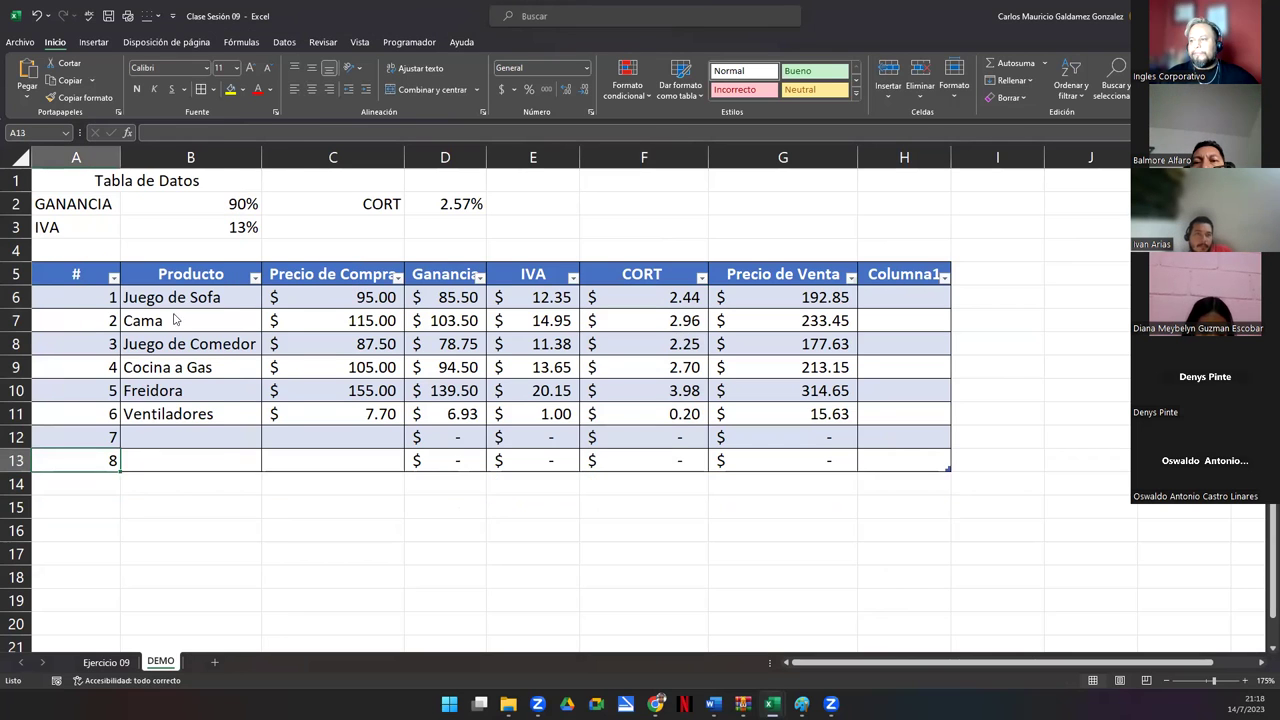
{"action": "right_click", "coordinate": [82, 458]}
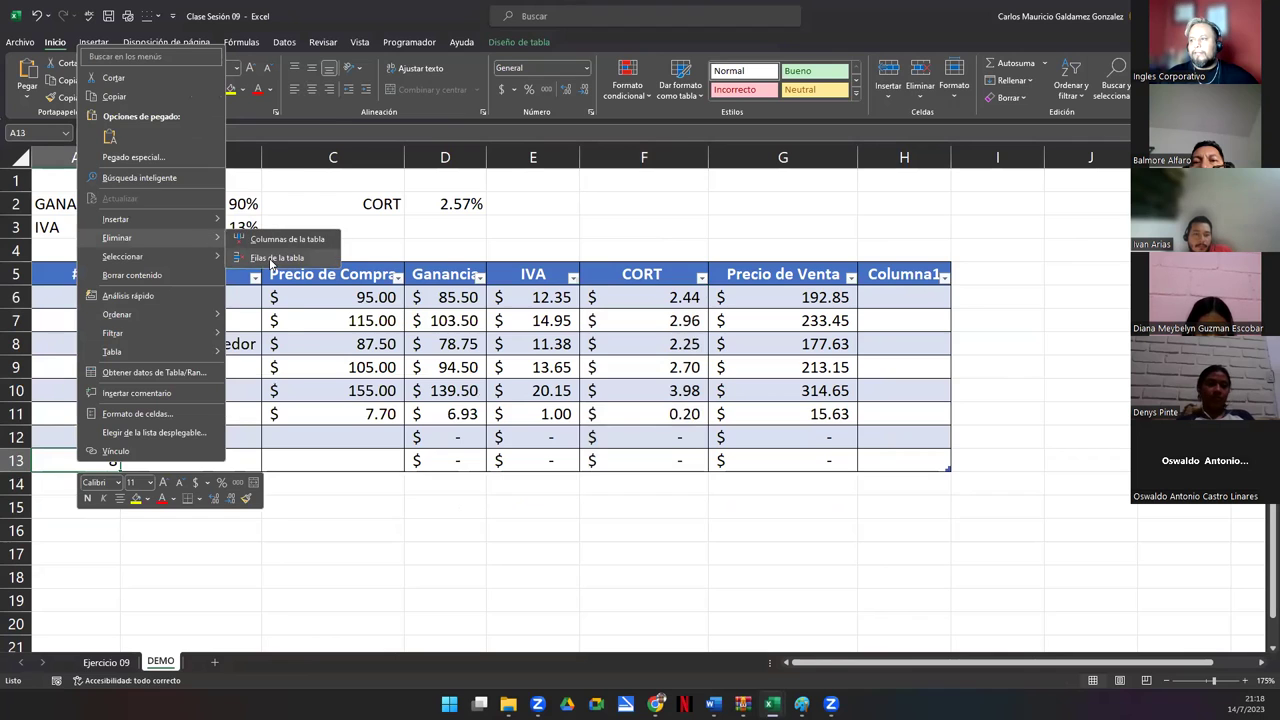
{"action": "left_click", "coordinate": [272, 259]}
{"action": "right_click", "coordinate": [96, 438]}
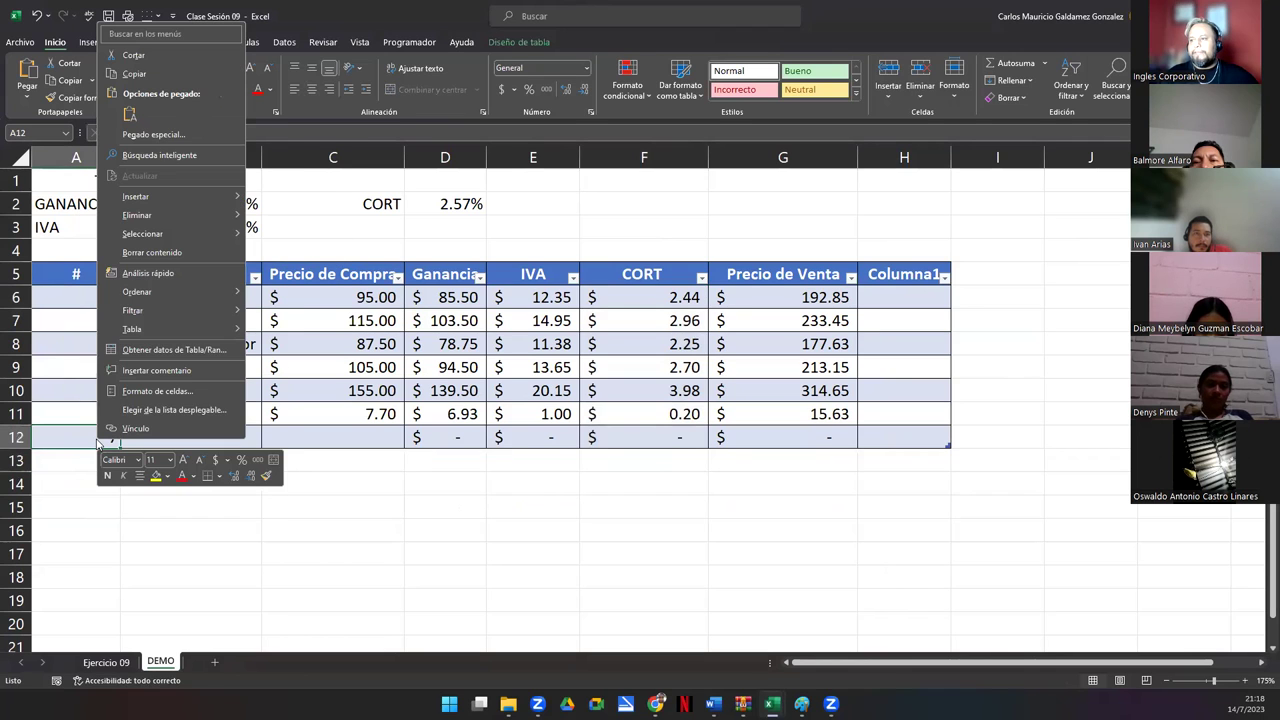
{"action": "mouse_move", "coordinate": [137, 215]}
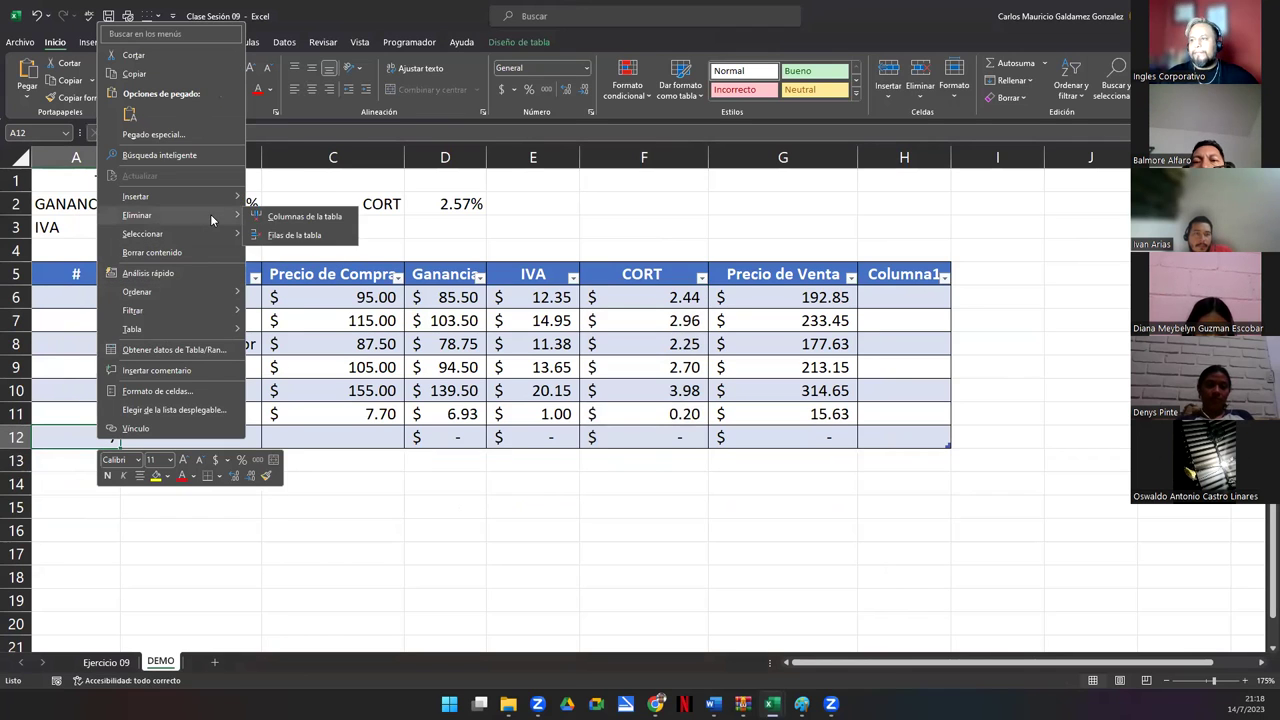
{"action": "left_click", "coordinate": [298, 236]}
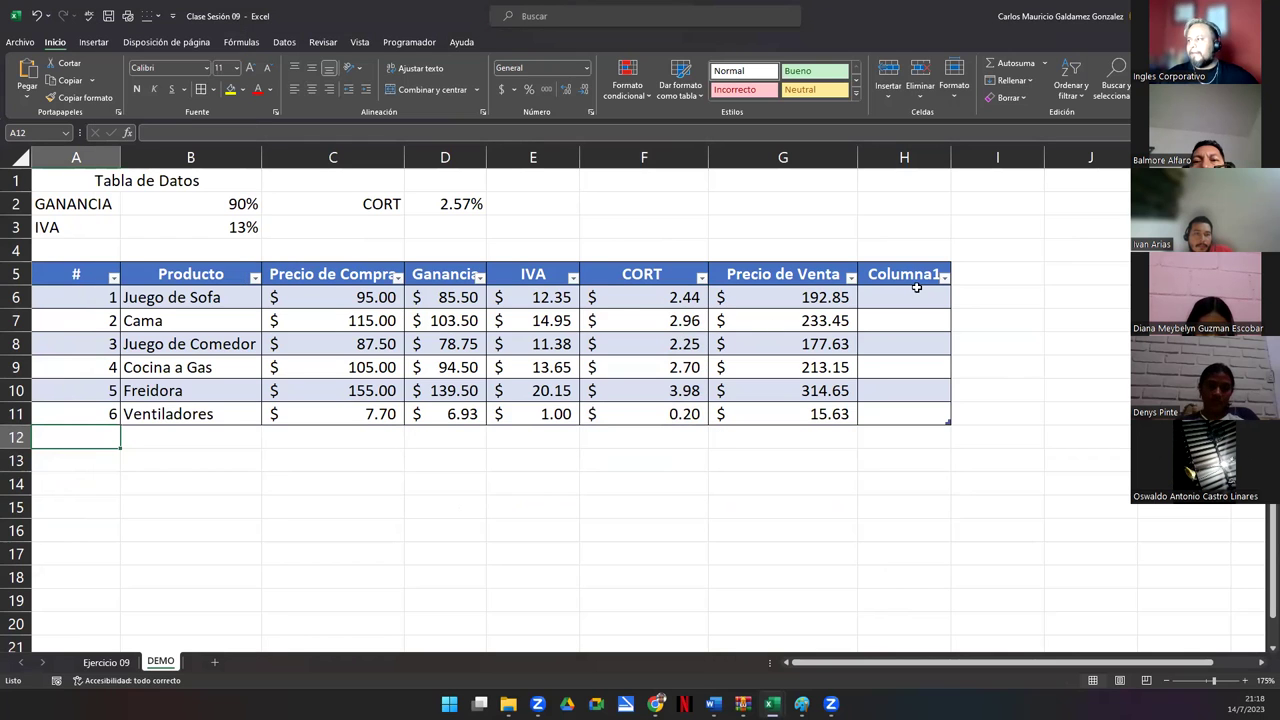
Delete the blank Columna1 table column so the table ends at Precio de Venta
{"action": "left_click", "coordinate": [880, 268]}
{"action": "right_click", "coordinate": [880, 268]}
{"action": "mouse_move", "coordinate": [920, 457]}
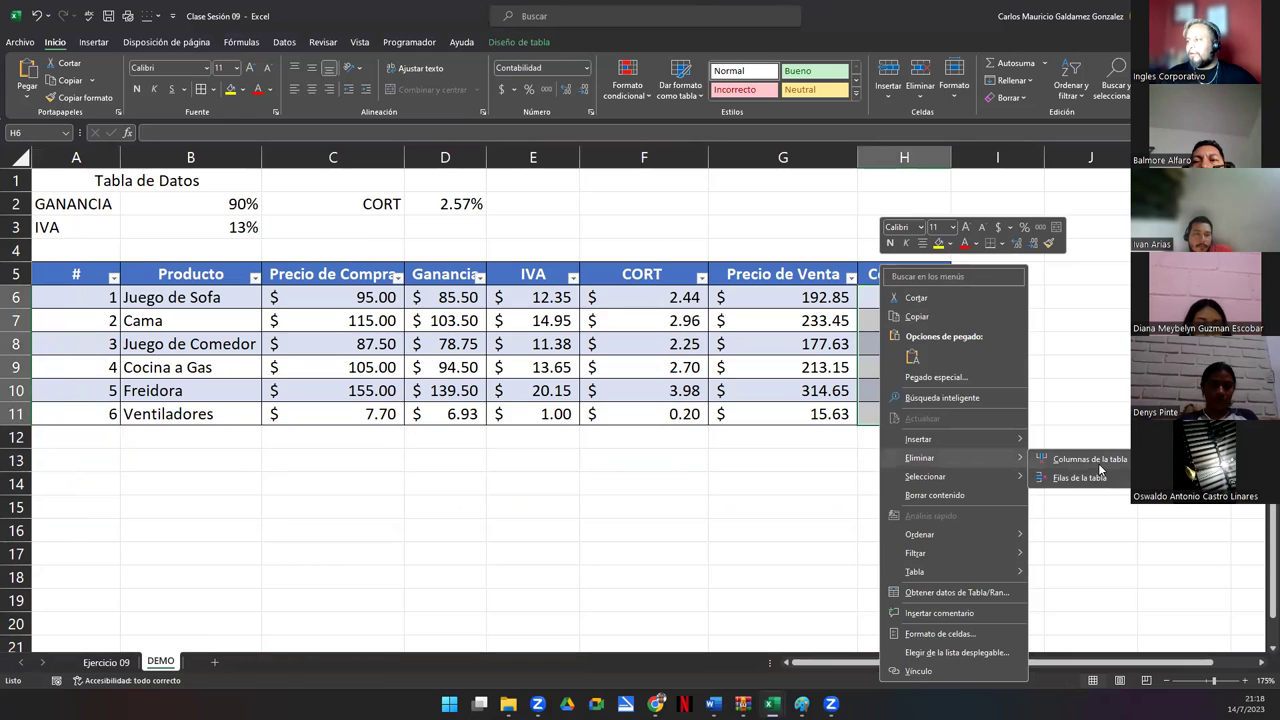
{"action": "left_click", "coordinate": [1099, 463]}
{"action": "left_click", "coordinate": [594, 390]}
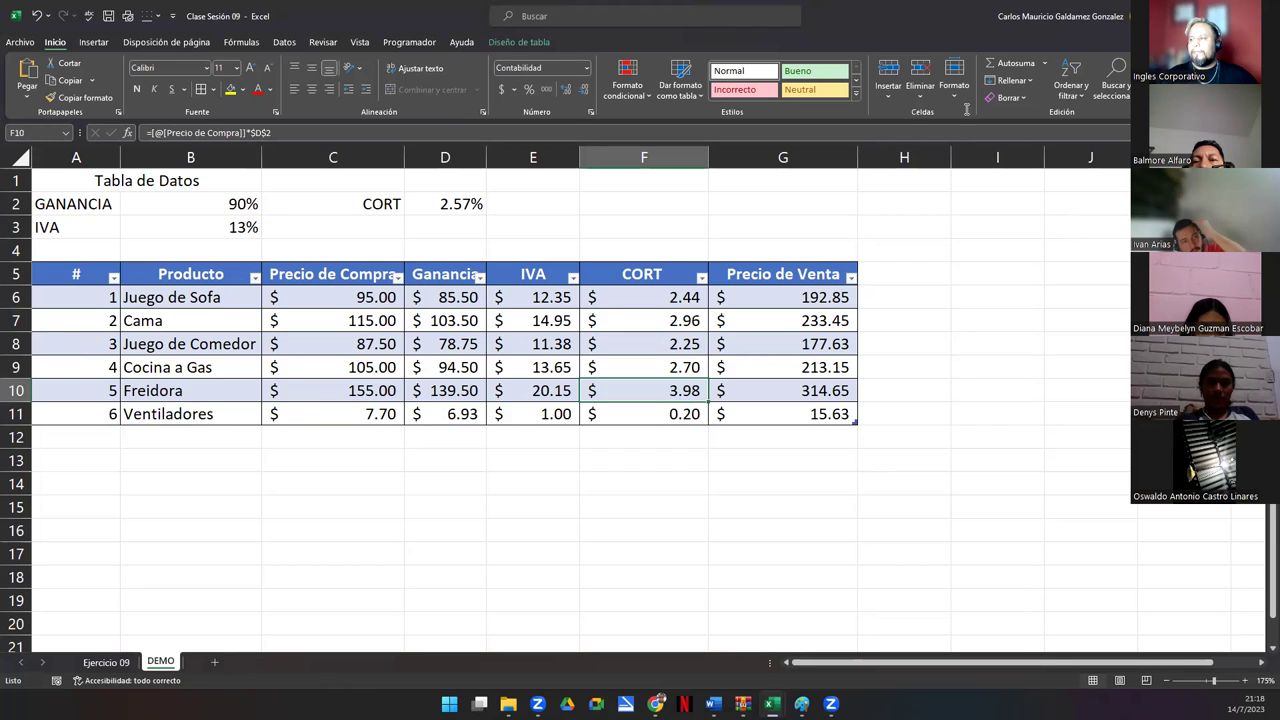
Return to the full-screen slide on deleting Excel table rows and columns
{"action": "key", "text": "alt+Tab"}
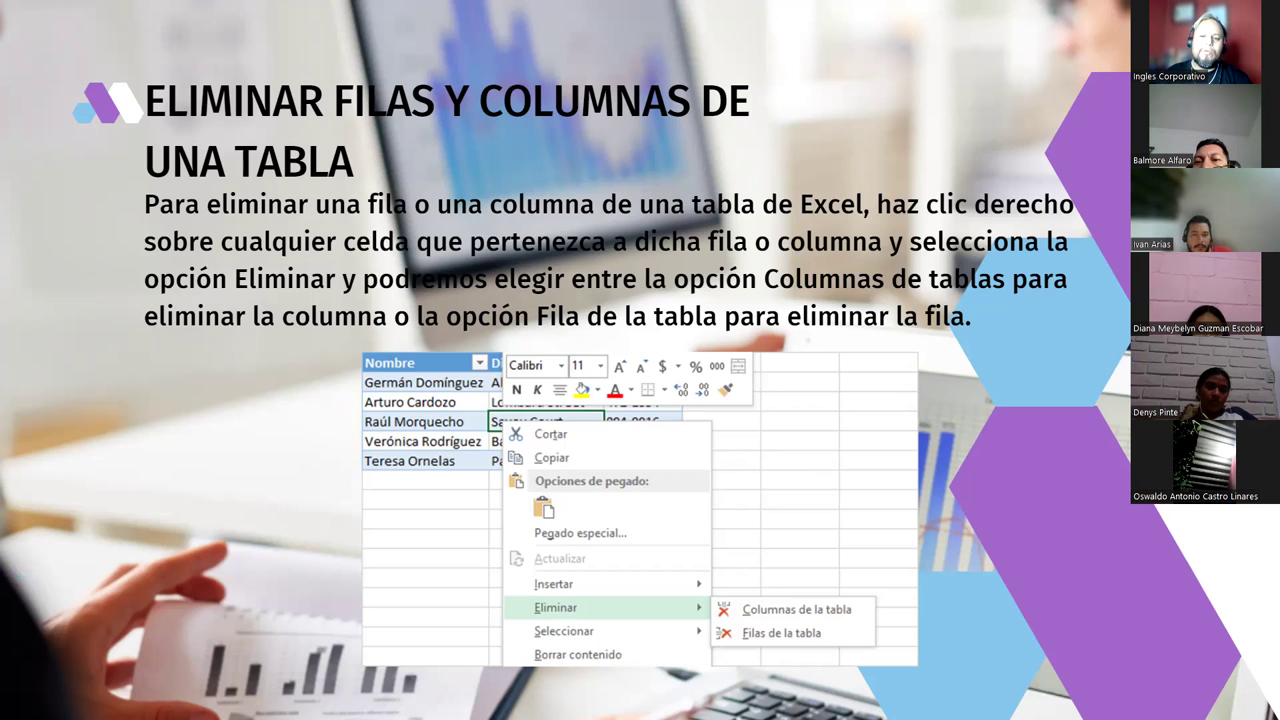
{"action": "key", "text": "alt+Tab"}
{"action": "left_click", "coordinate": [990, 267]}
{"action": "left_click_drag", "start_coordinate": [886, 271], "coordinate": [893, 406]}
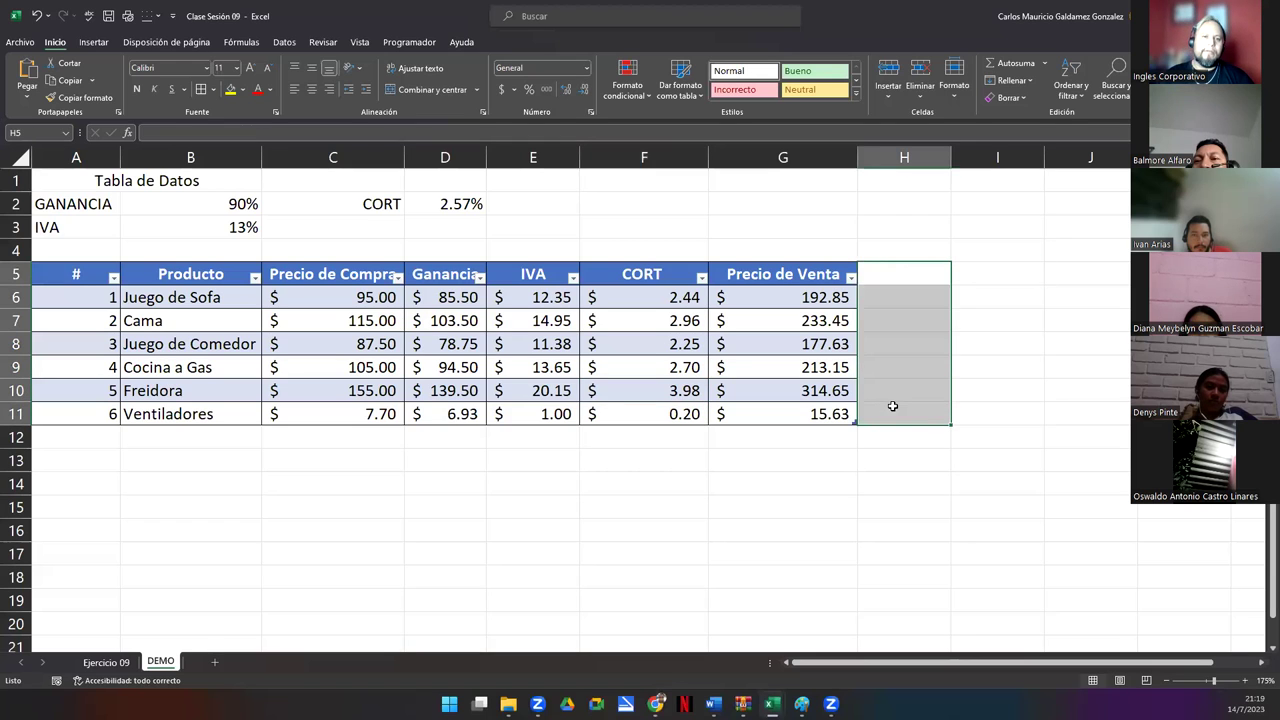
{"action": "left_click_drag", "start_coordinate": [912, 280], "coordinate": [611, 275]}
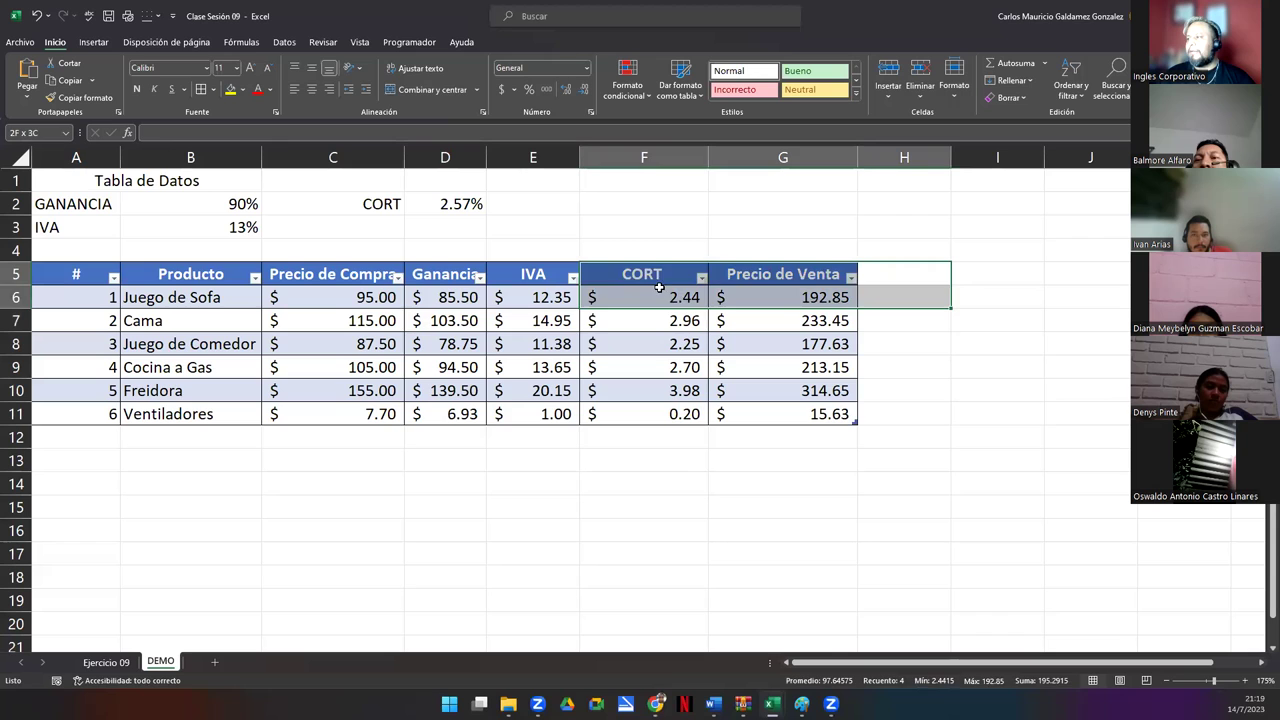
{"action": "left_click", "coordinate": [611, 275]}
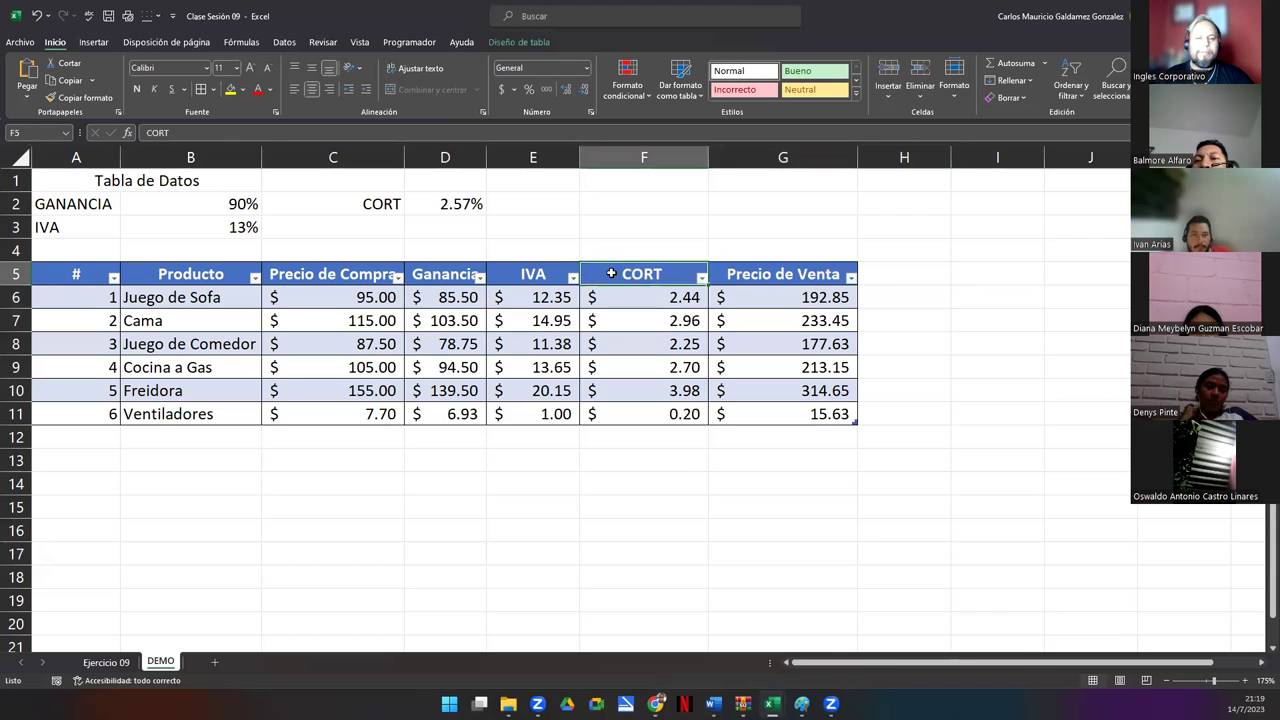
{"action": "key", "text": "Right"}
{"action": "key", "text": "Right"}
{"action": "key", "text": "Right"}
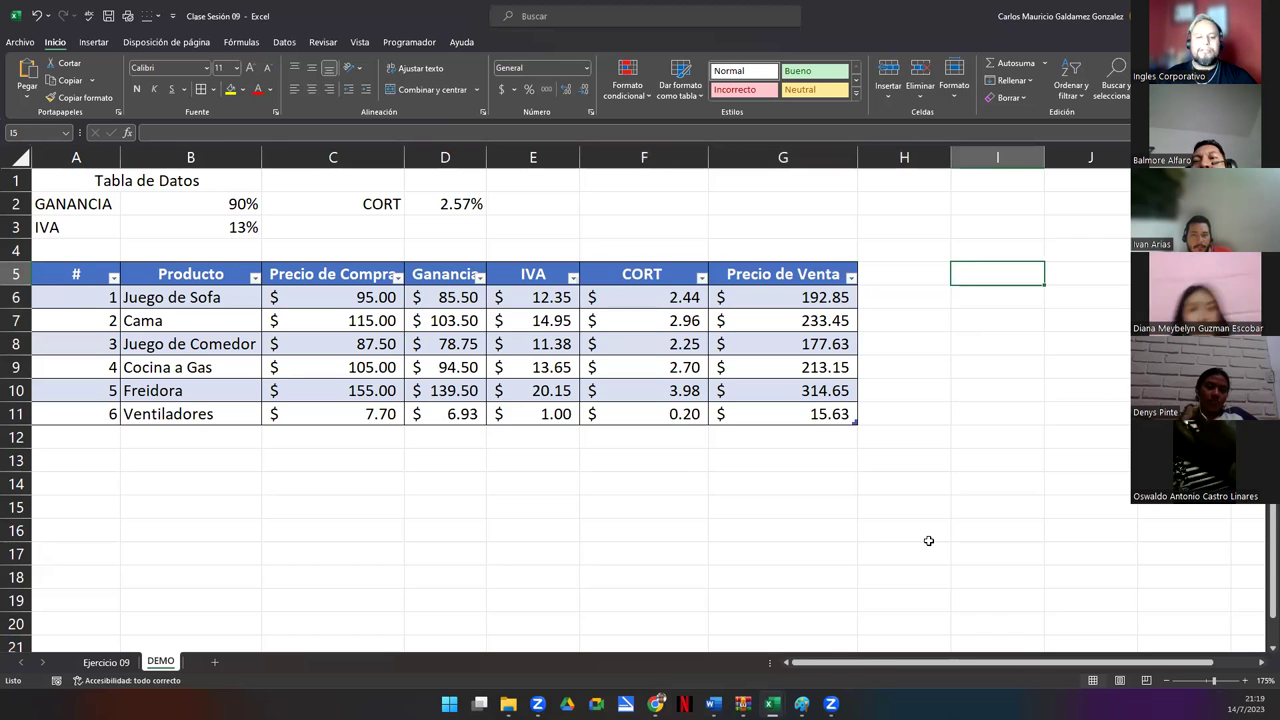
{"action": "type", "text": "#"}
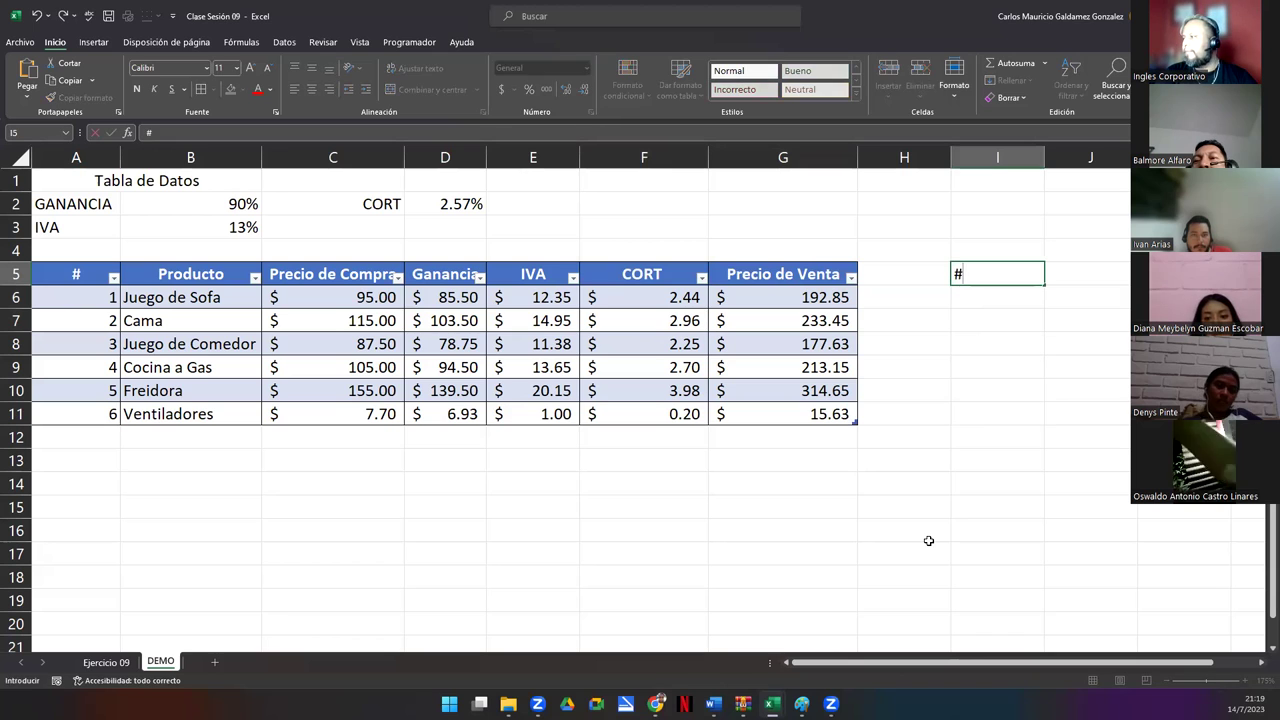
{"action": "key", "text": "Return"}
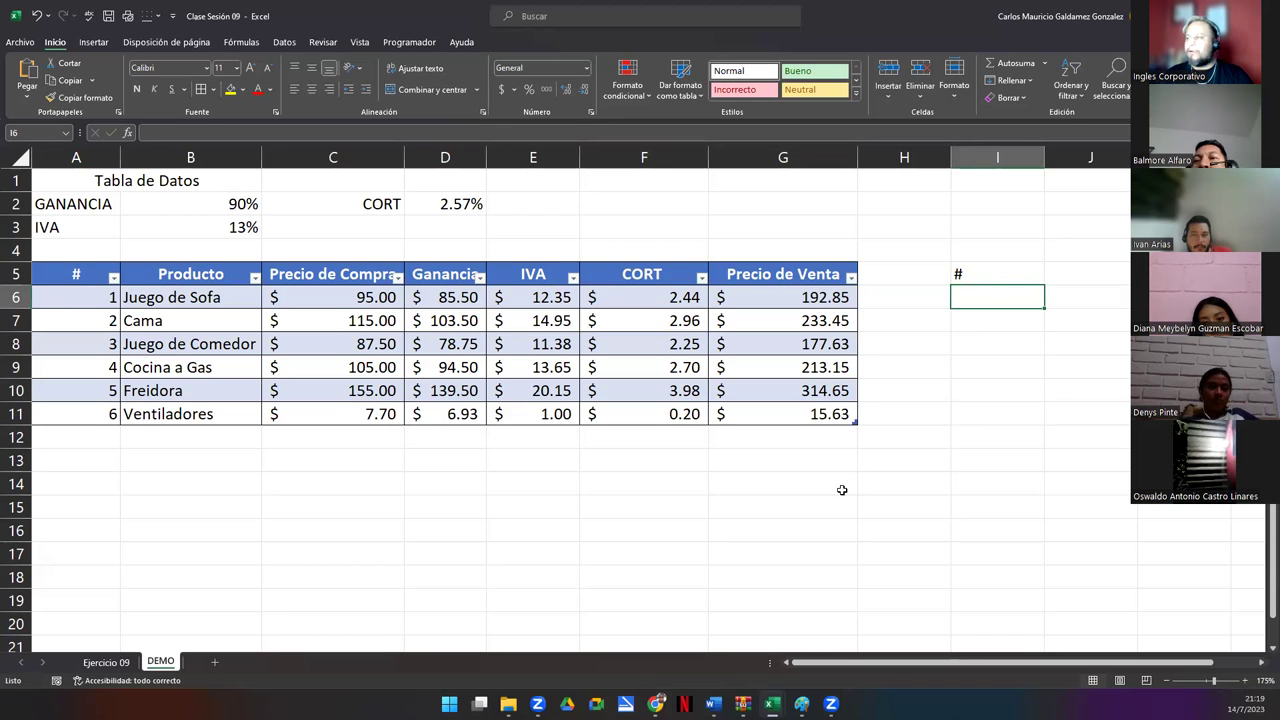
{"action": "left_click", "coordinate": [897, 274]}
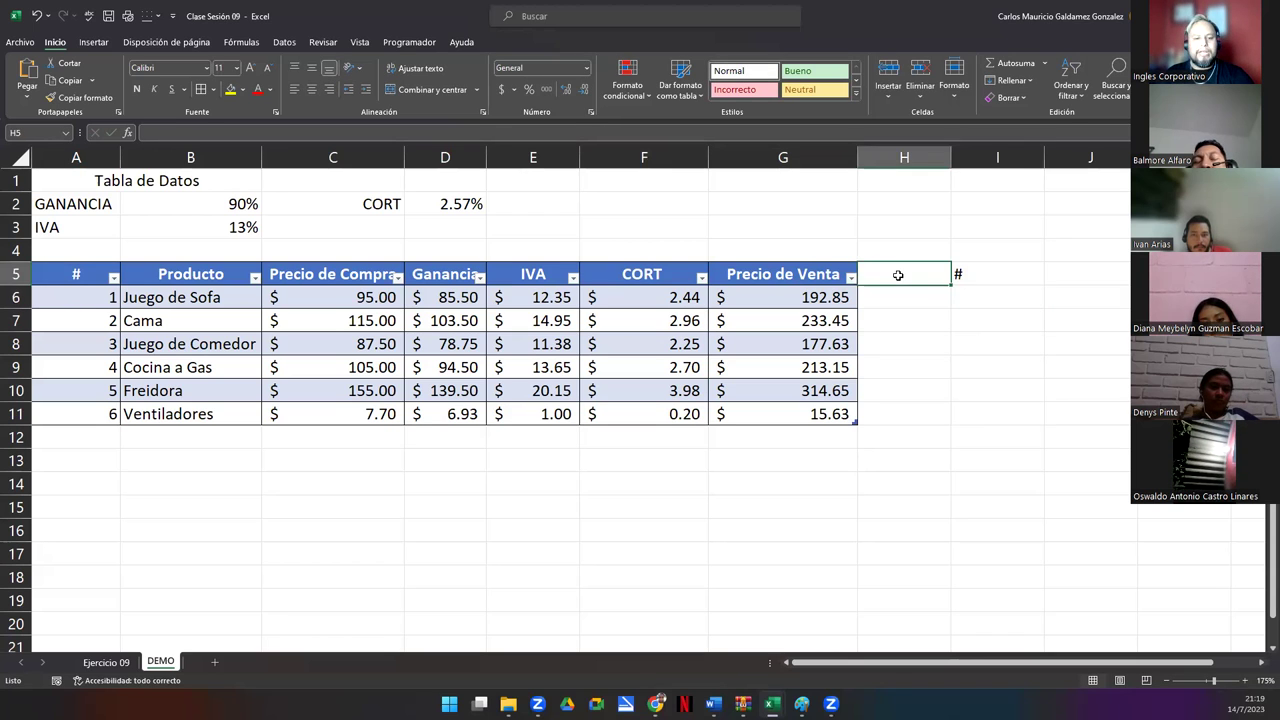
{"action": "type", "text": "#"}
{"action": "key", "text": "Return"}
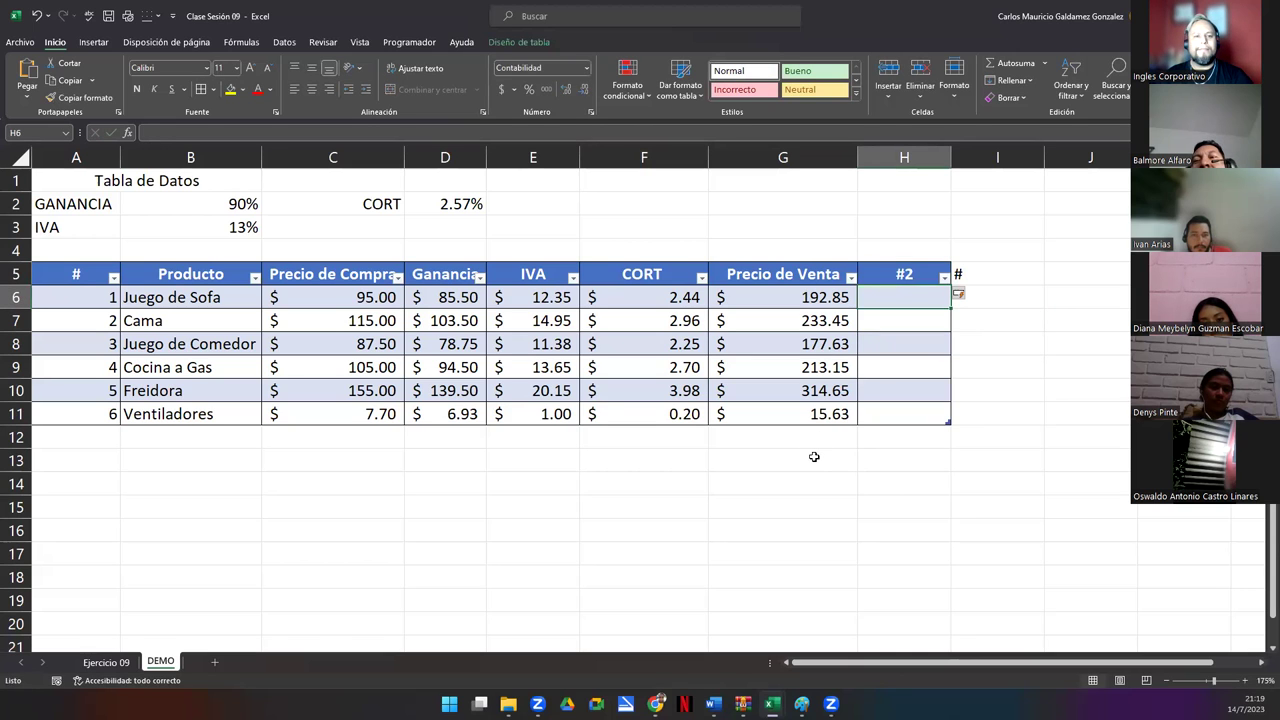
{"action": "key", "text": "ctrl+z"}
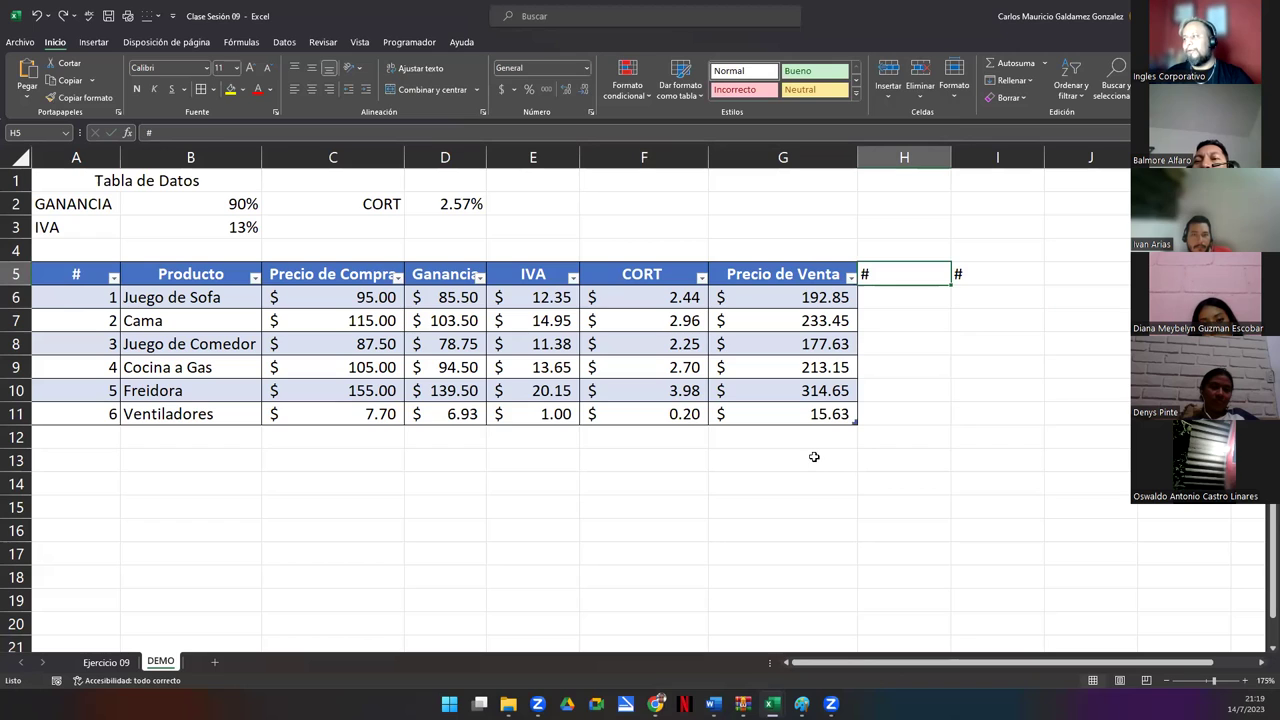
{"action": "key", "text": "Right"}
{"action": "key", "text": "Delete"}
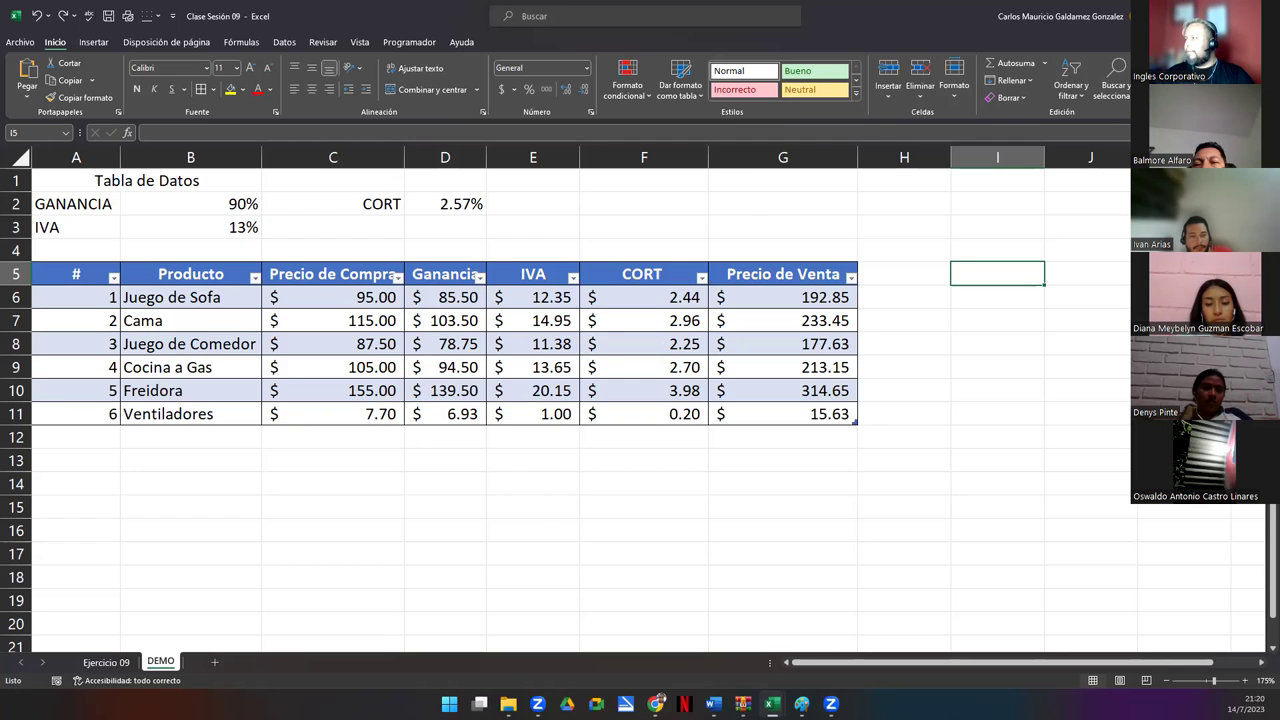
{"action": "key", "text": "alt+Tab"}
Advance to the slide on CTRL – and CTRL + Barra espaciadora deletion shortcuts
{"action": "key", "text": "Right"}
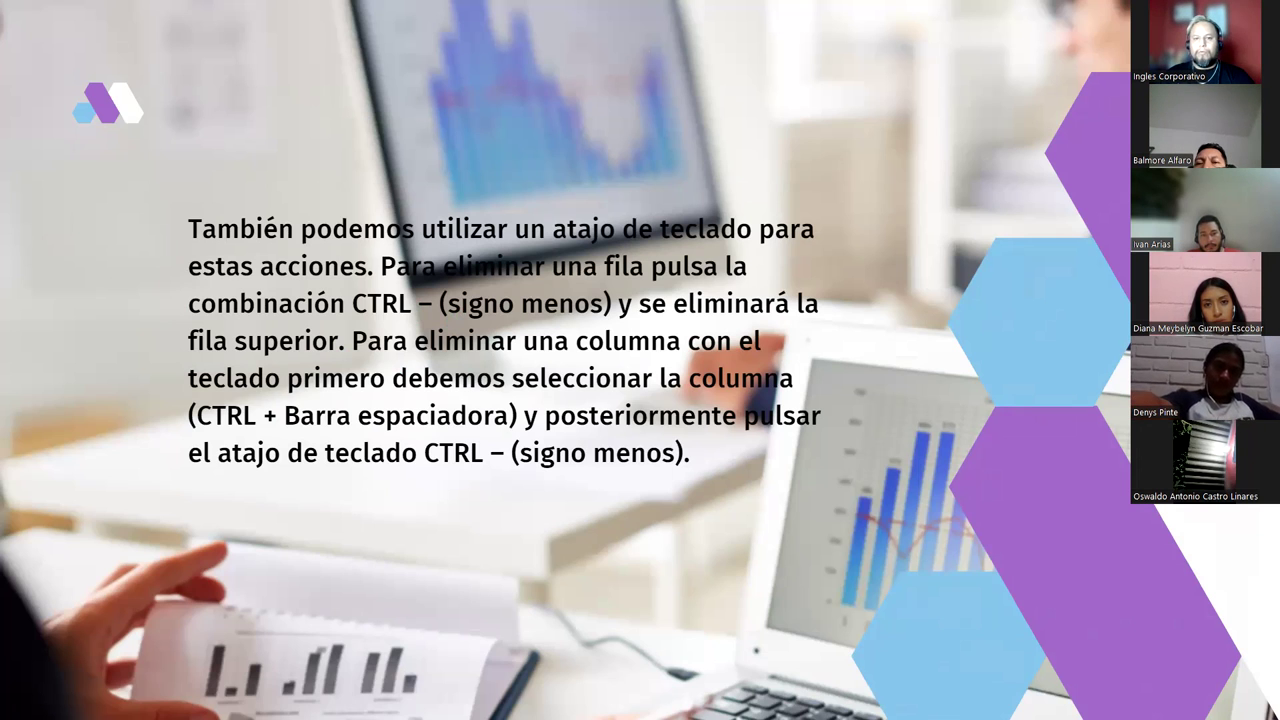
{"action": "key", "text": "alt+Tab"}
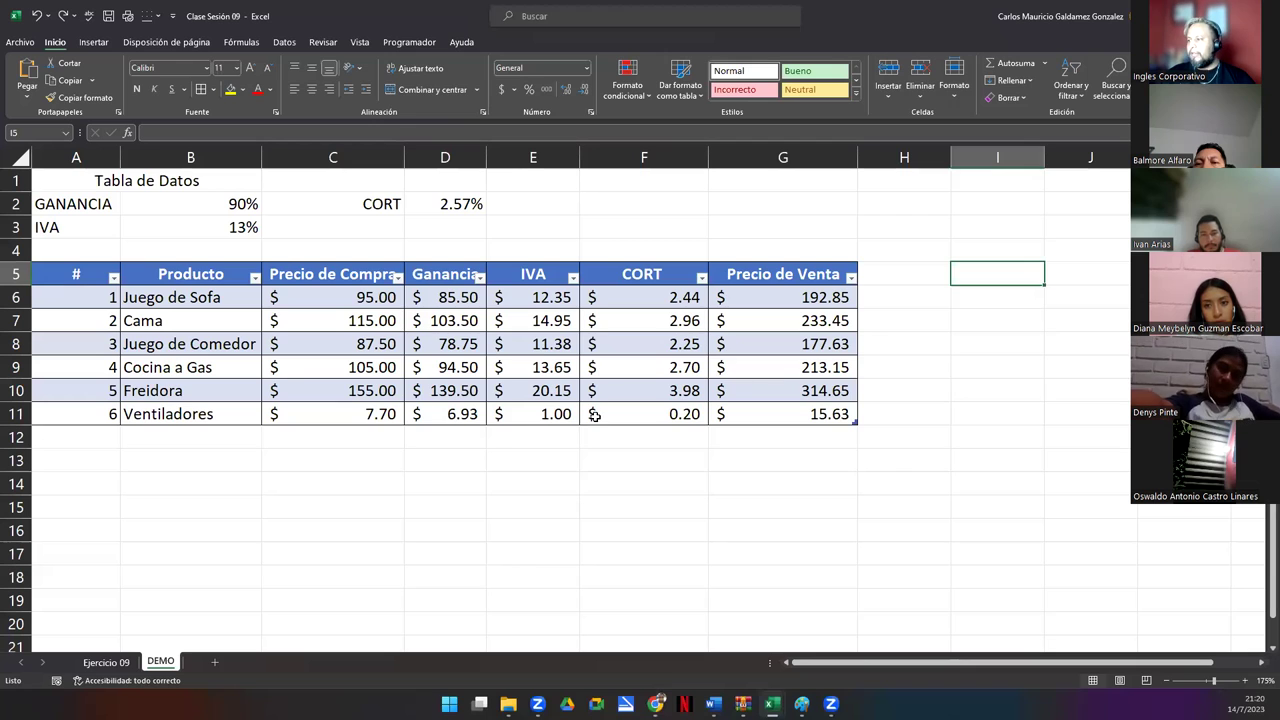
{"action": "left_click", "coordinate": [594, 414]}
{"action": "key", "text": "ctrl+shift+plus"}
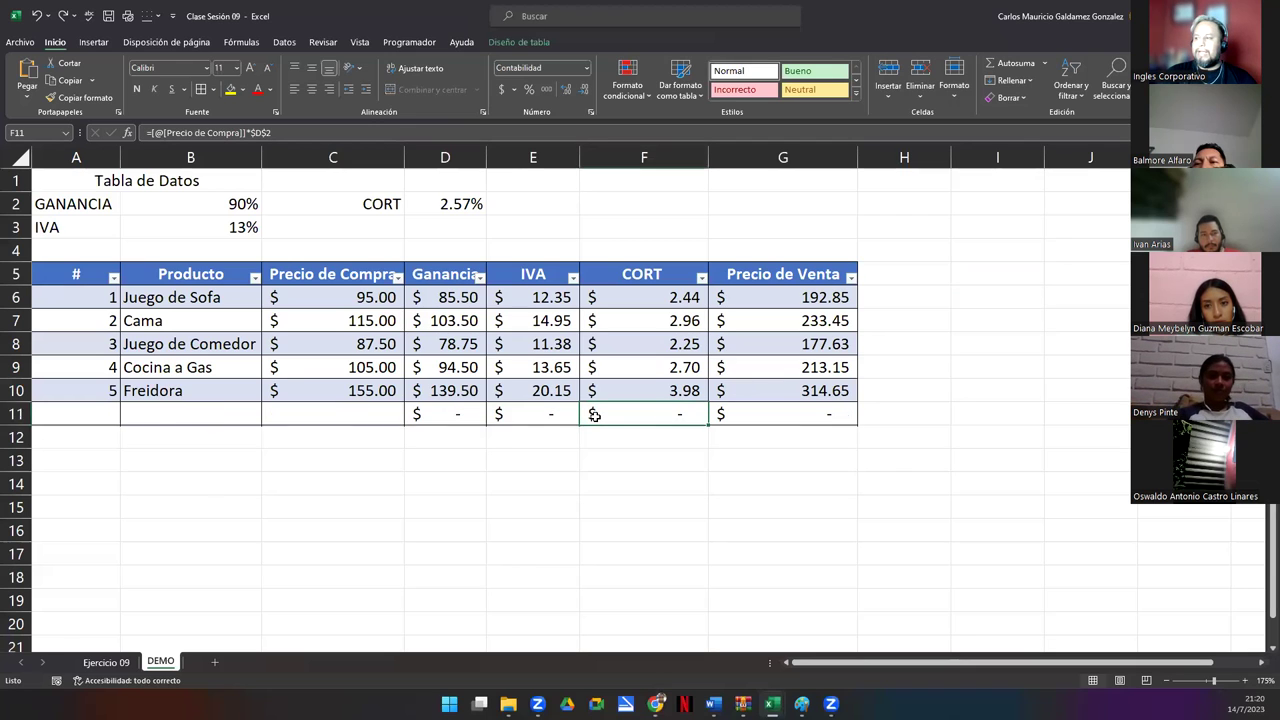
{"action": "left_click", "coordinate": [16, 413]}
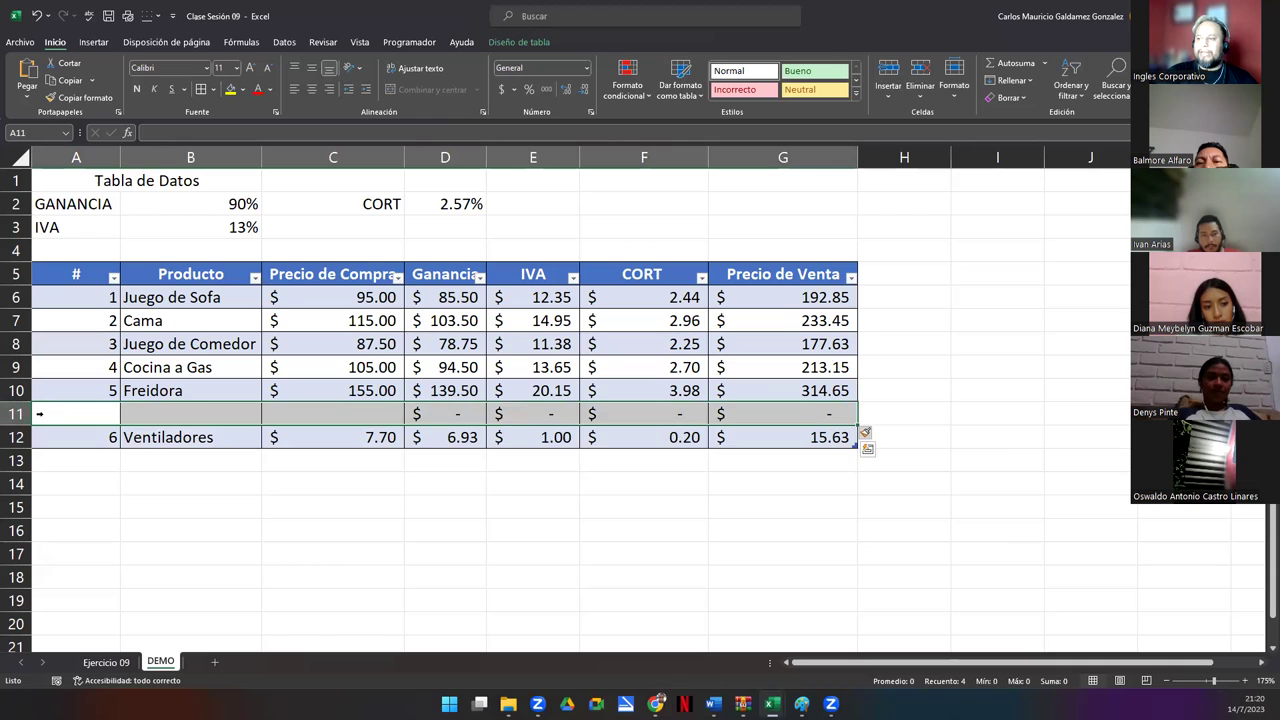
{"action": "key", "text": "ctrl+minus"}
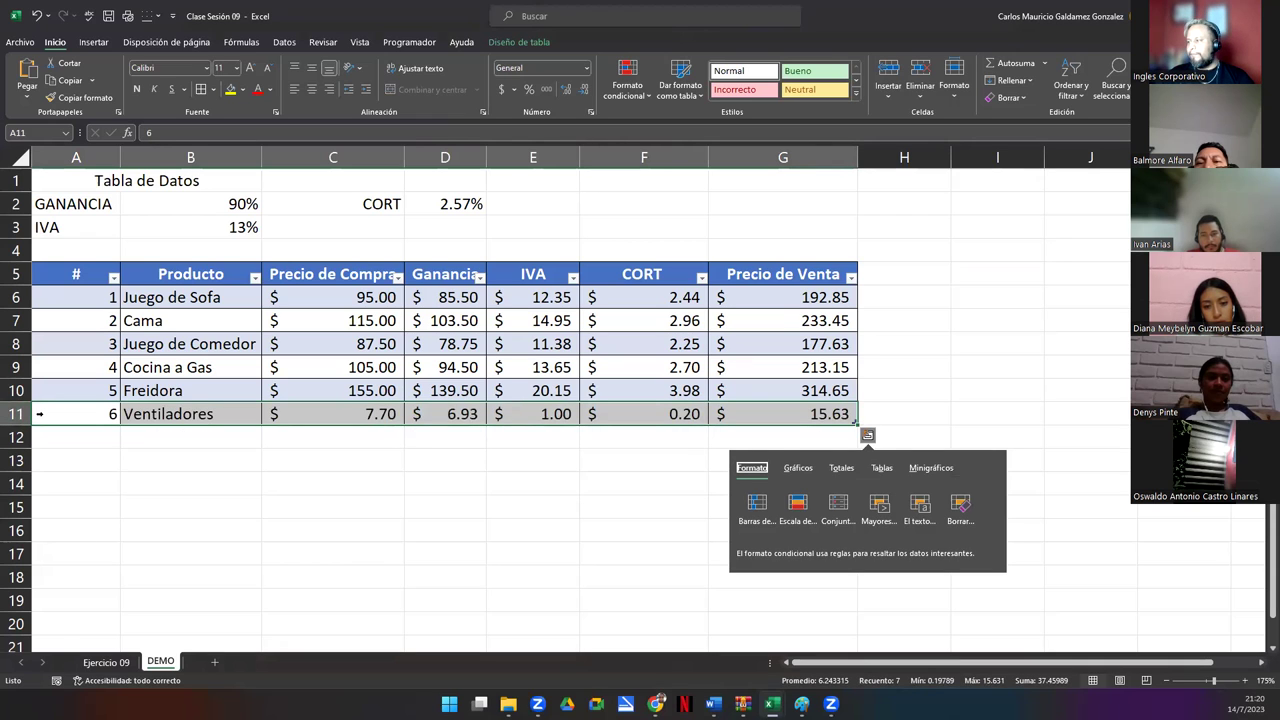
{"action": "left_click", "coordinate": [798, 468]}
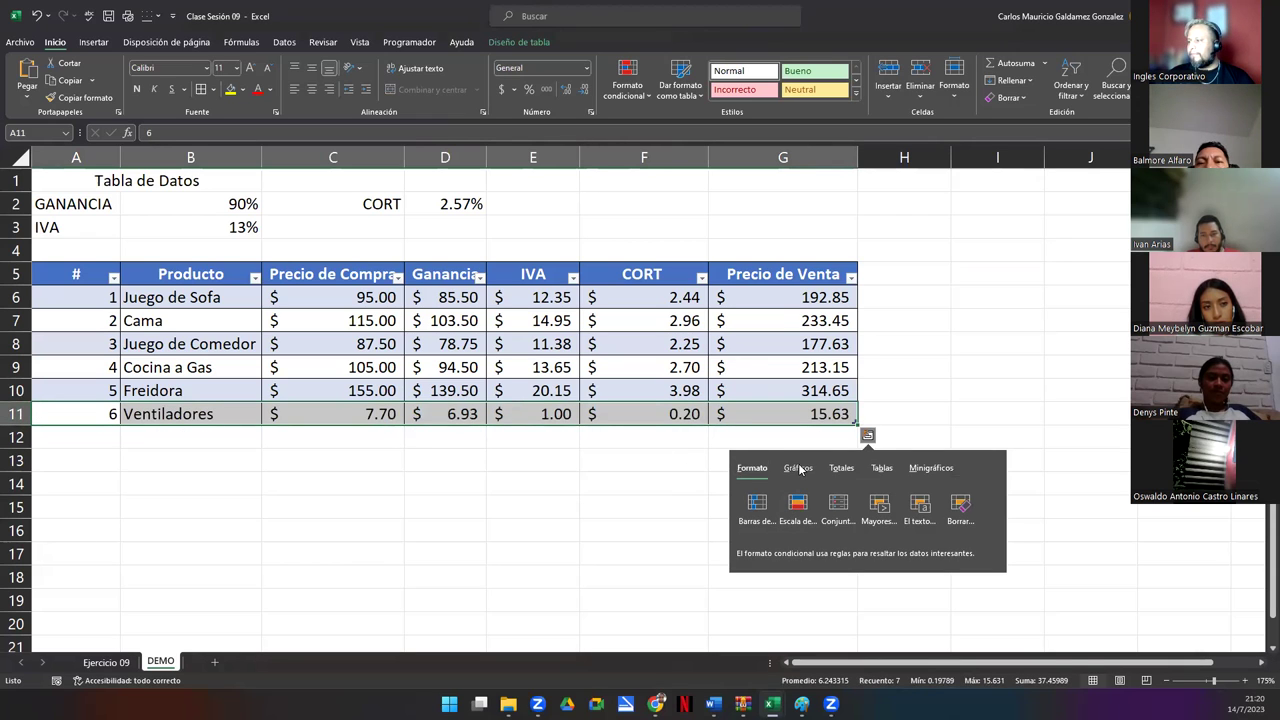
{"action": "left_click", "coordinate": [842, 468]}
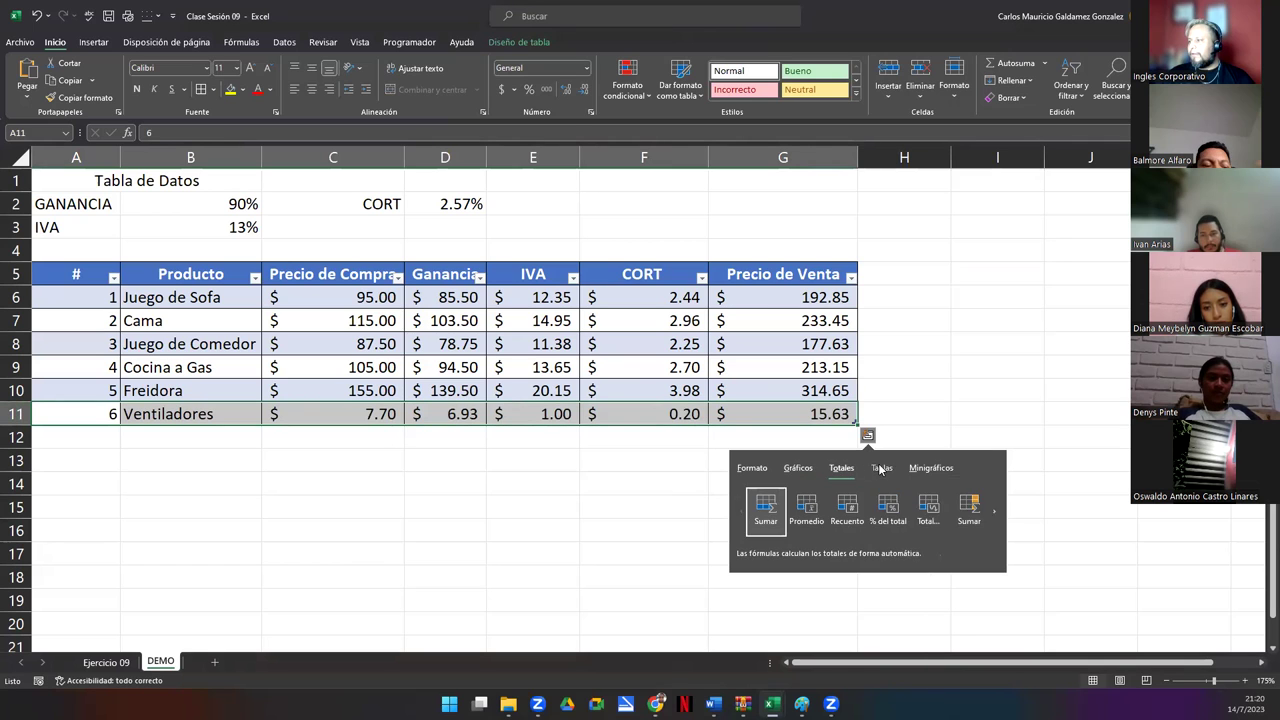
{"action": "left_click", "coordinate": [881, 468]}
{"action": "left_click", "coordinate": [917, 468]}
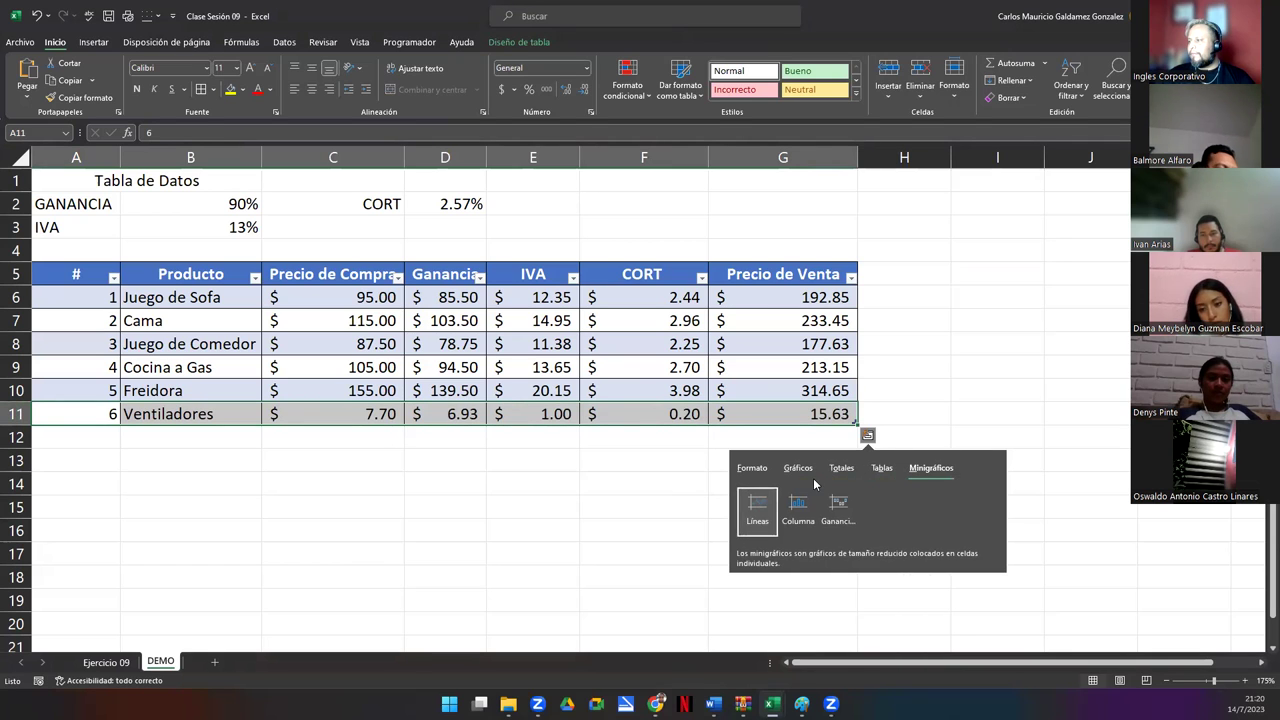
{"action": "key", "text": "Right"}
{"action": "key", "text": "Escape"}
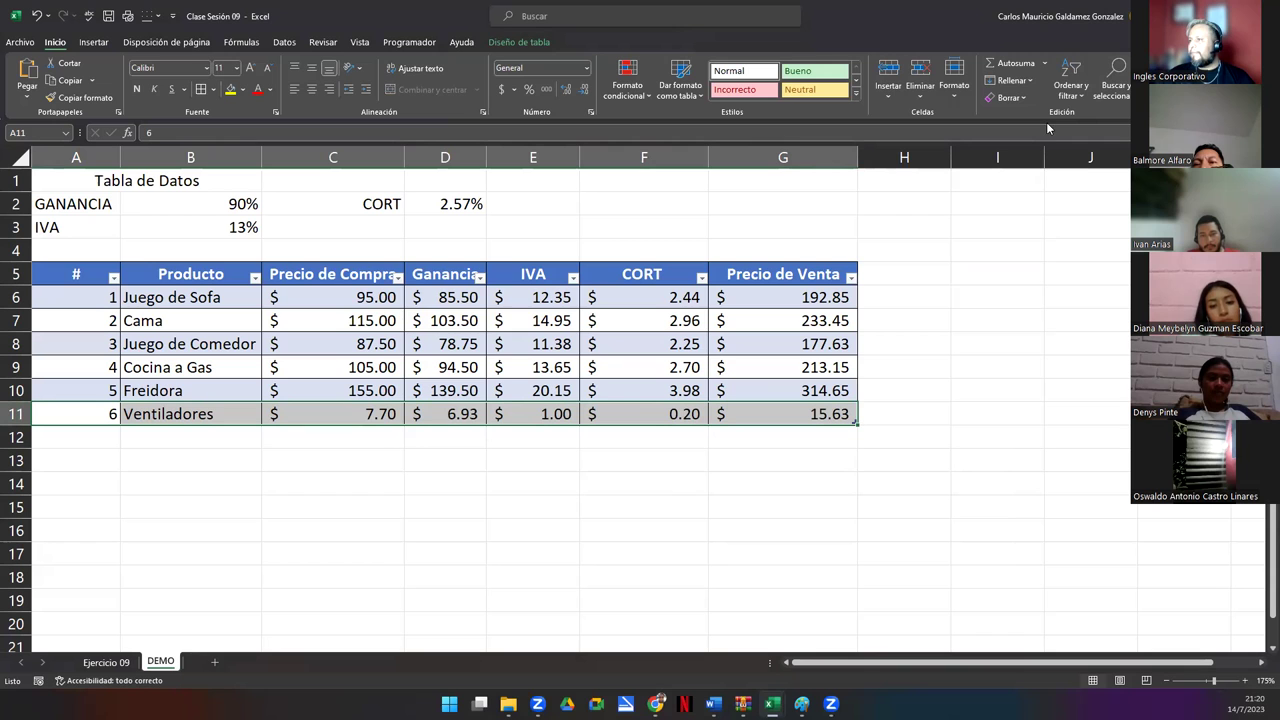
Return to the slideshow and advance to 'La fila de totales de una tabla'
{"action": "key", "text": "alt+Tab"}
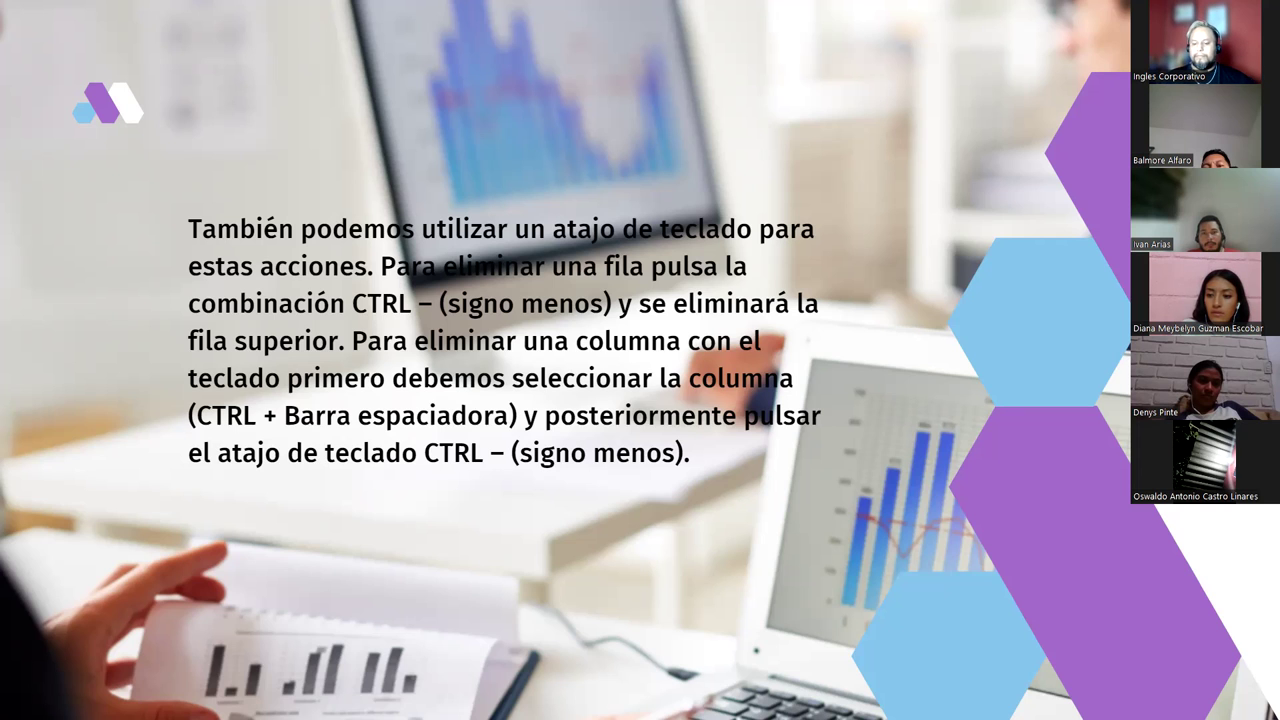
{"action": "left_click", "coordinate": [1063, 380]}
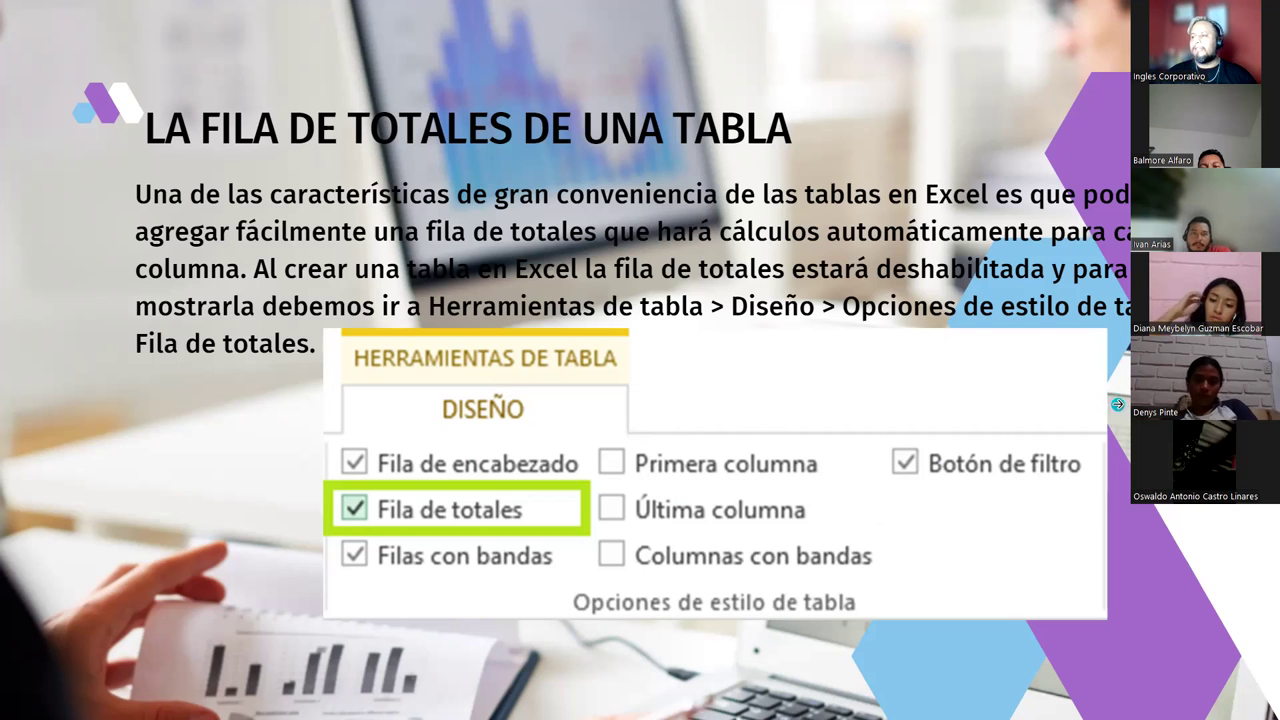
Advance through the totals-row and total-function slides to the demonstration slide, then return to Excel
{"action": "key", "text": "Right"}
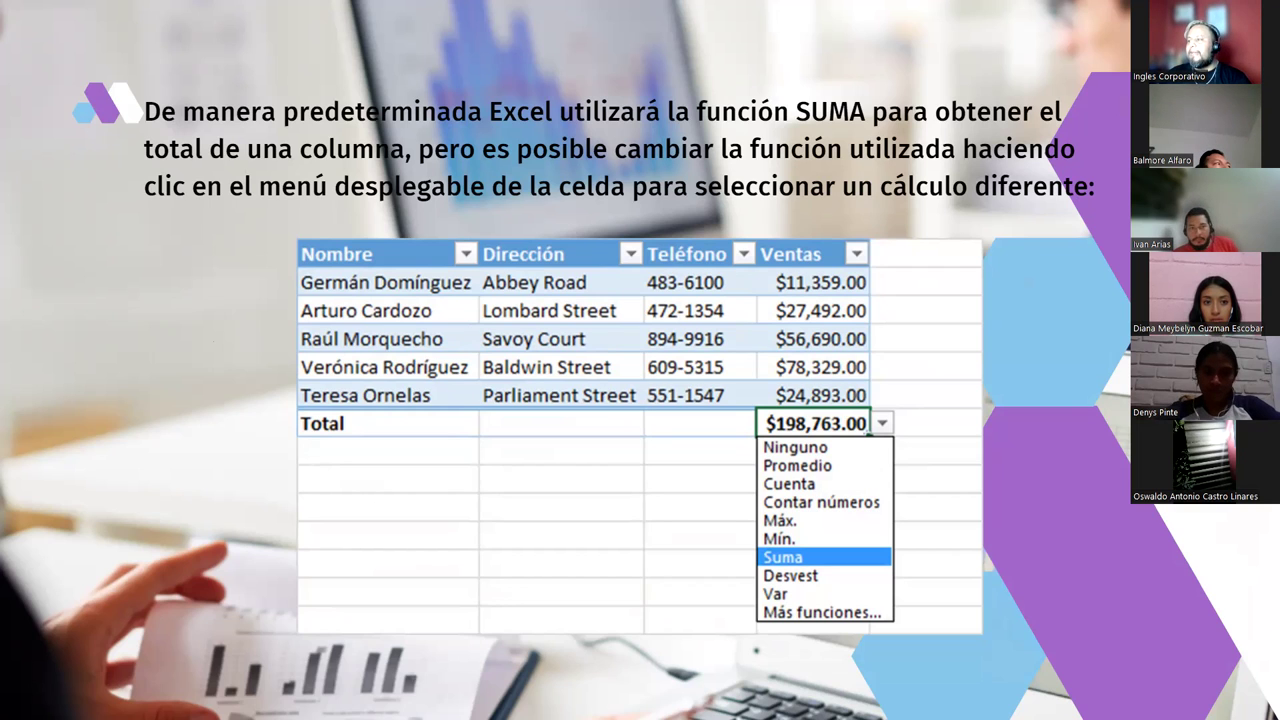
{"action": "mouse_move", "coordinate": [737, 570]}
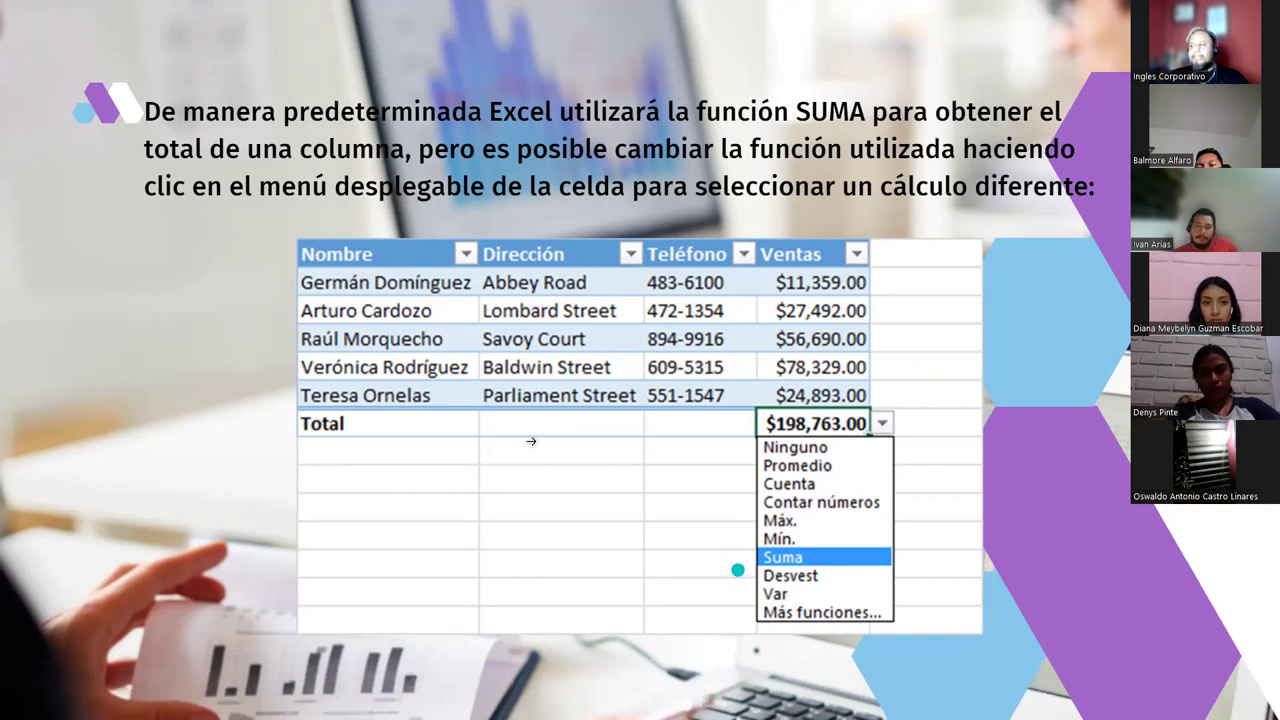
{"action": "key", "text": "Right"}
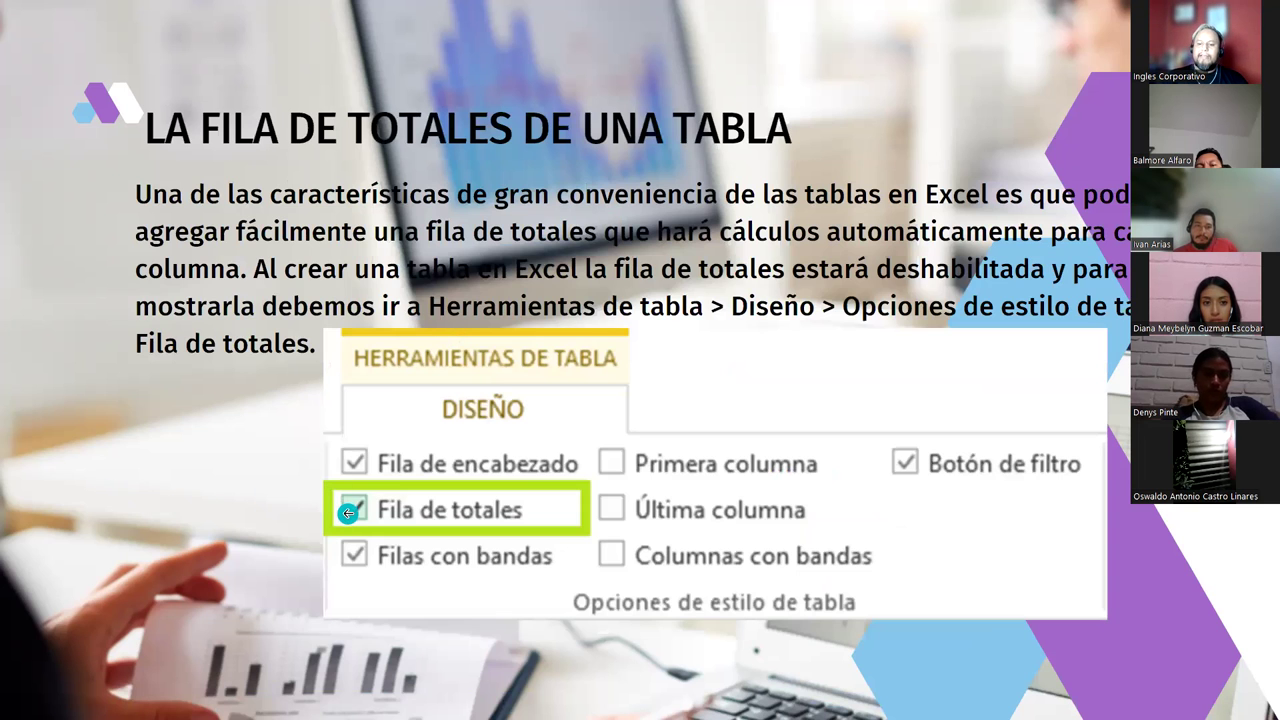
{"action": "key", "text": "Right"}
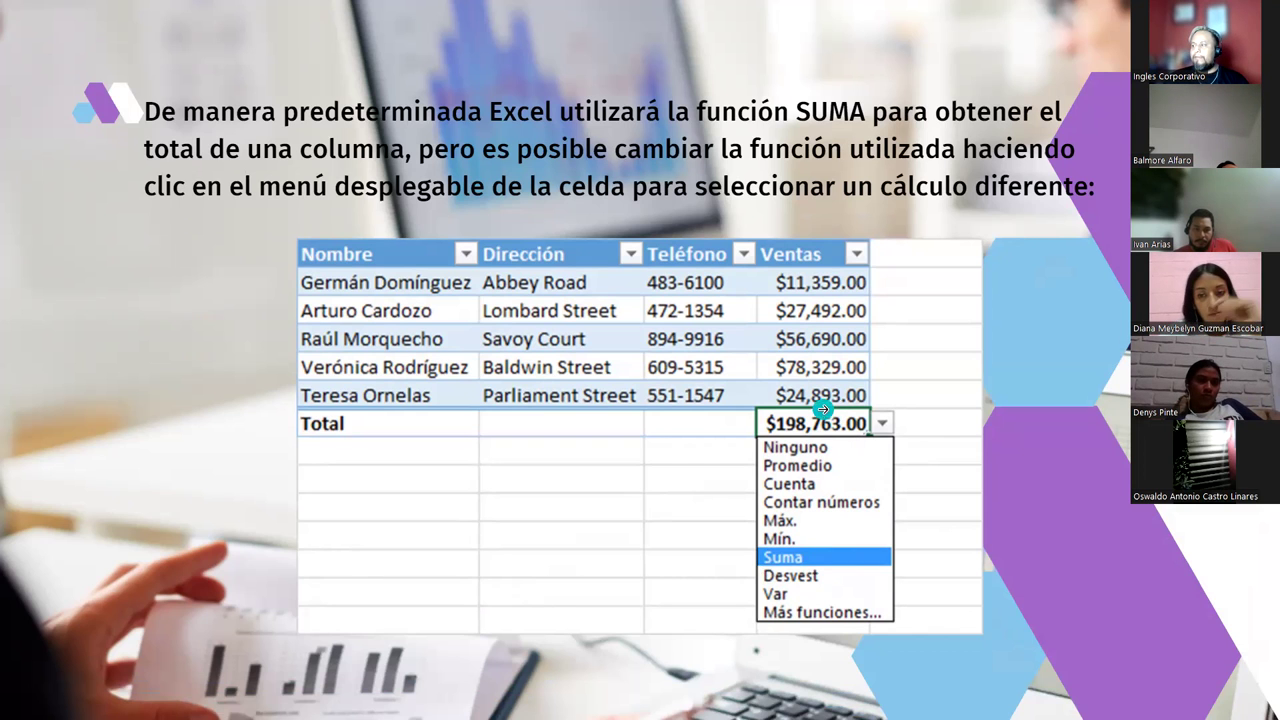
{"action": "key", "text": "Right"}
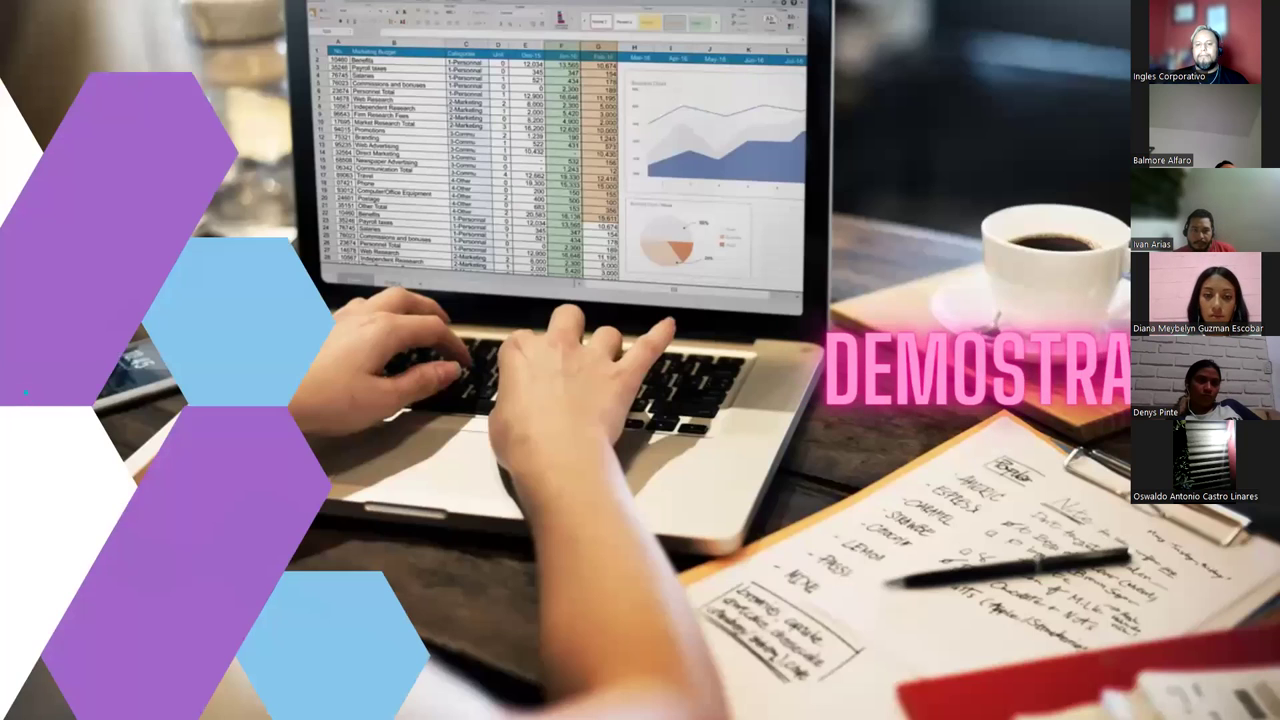
{"action": "key", "text": "alt+Tab"}
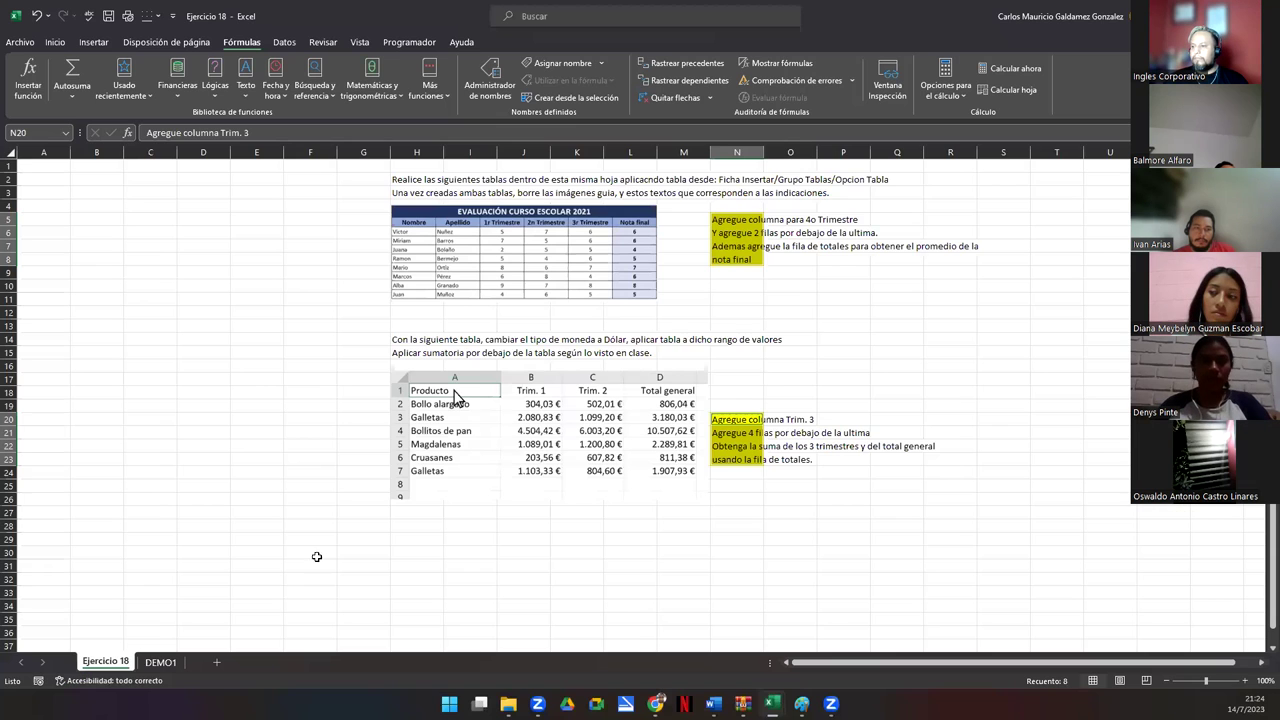
Open the DEMO1 sheet tab holding the employee sales table
{"action": "left_click", "coordinate": [158, 662]}
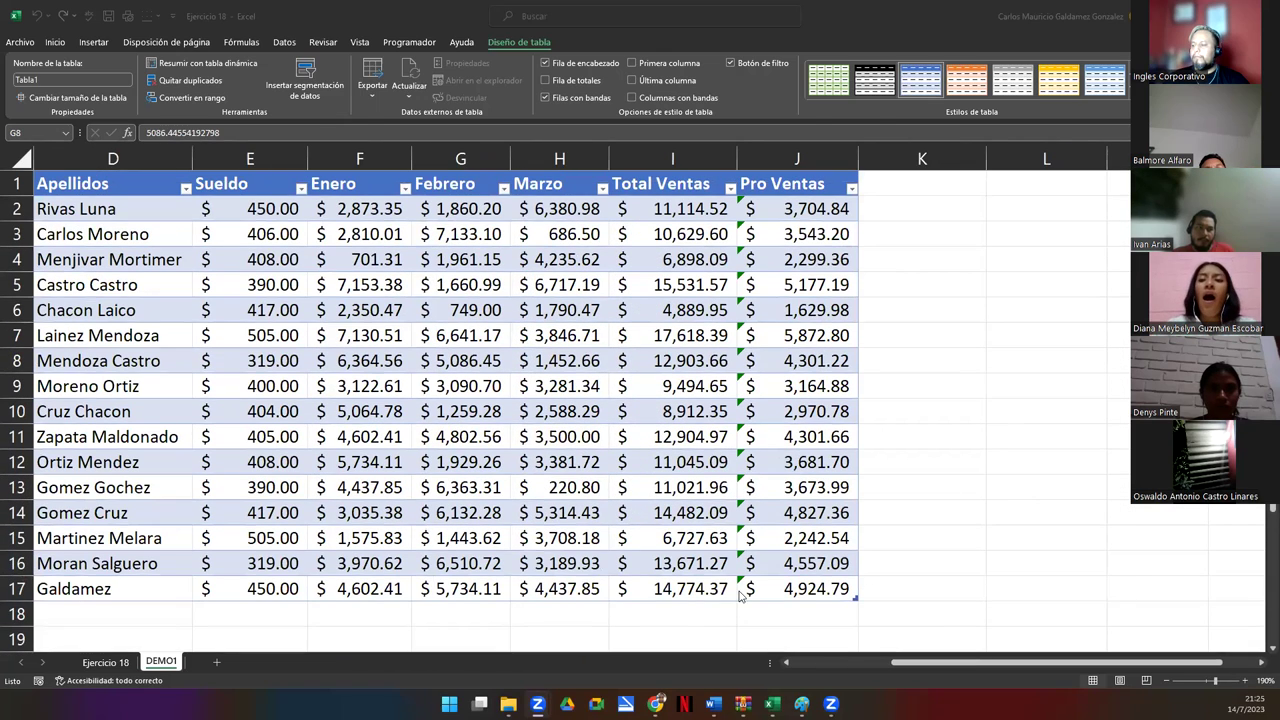
{"action": "left_click", "coordinate": [825, 661]}
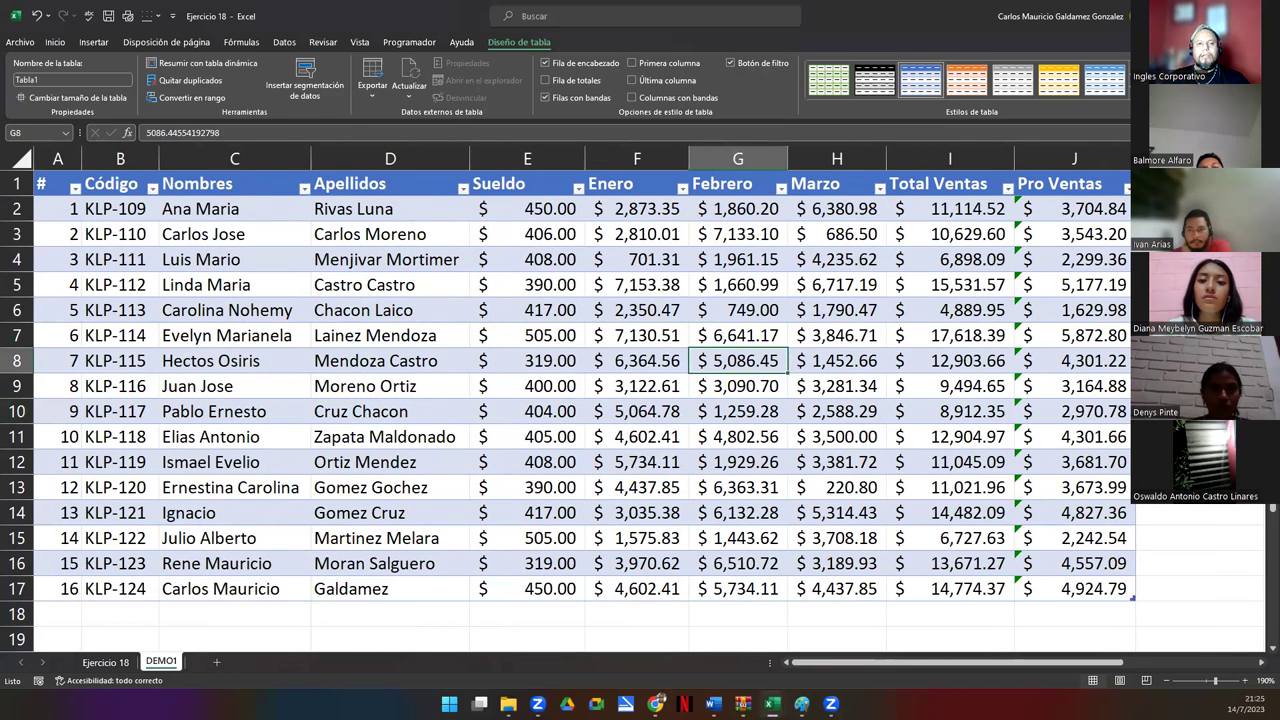
{"action": "key", "text": "alt+Tab"}
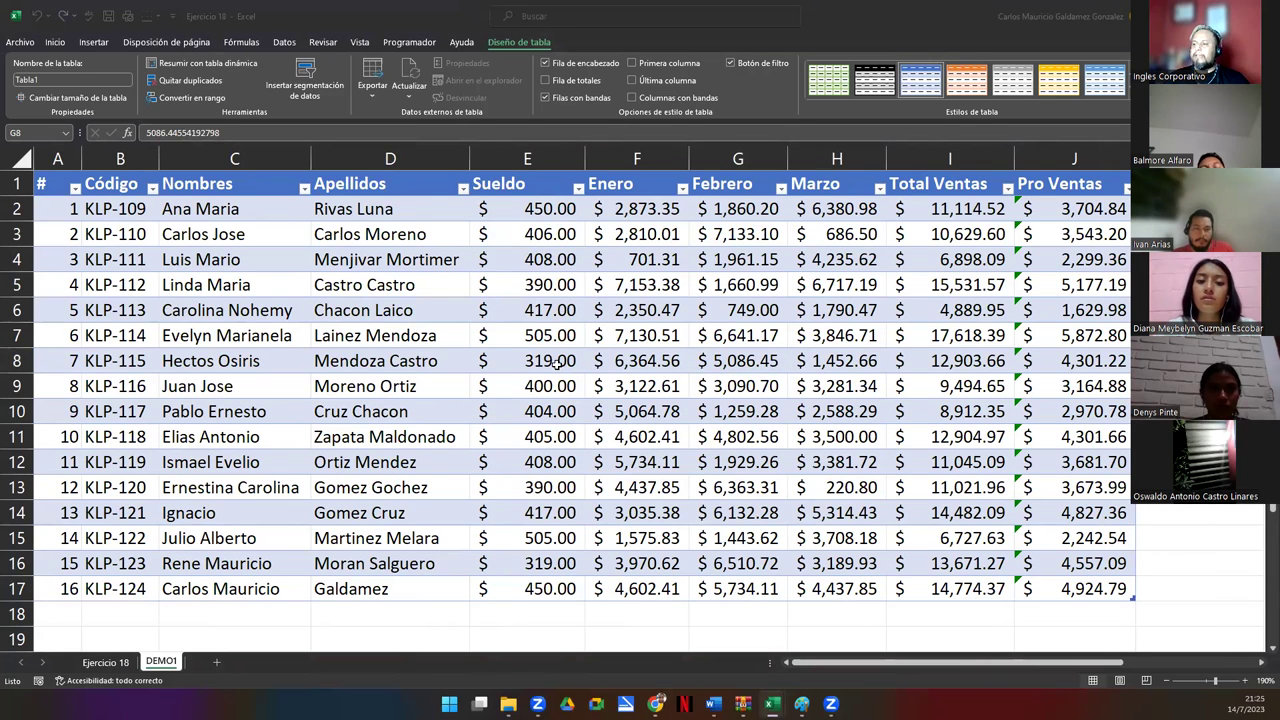
{"action": "left_click", "coordinate": [738, 366]}
{"action": "left_click", "coordinate": [378, 365]}
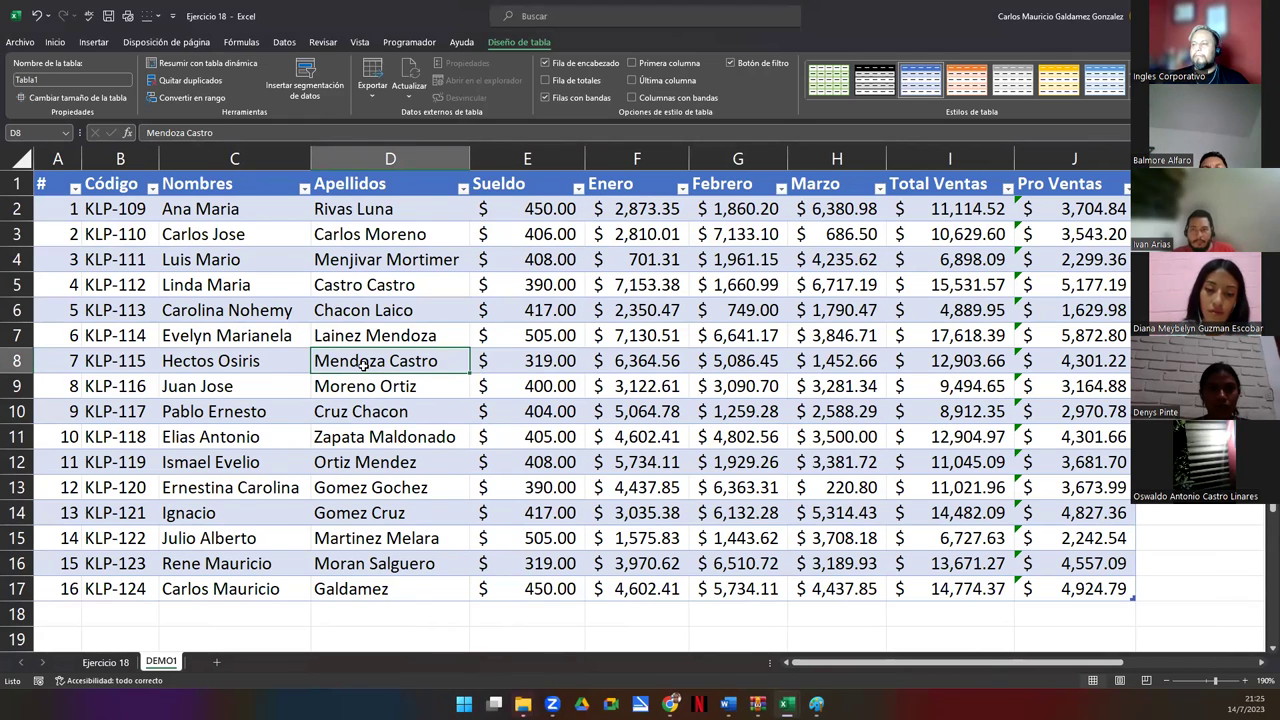
{"action": "left_click", "coordinate": [571, 484]}
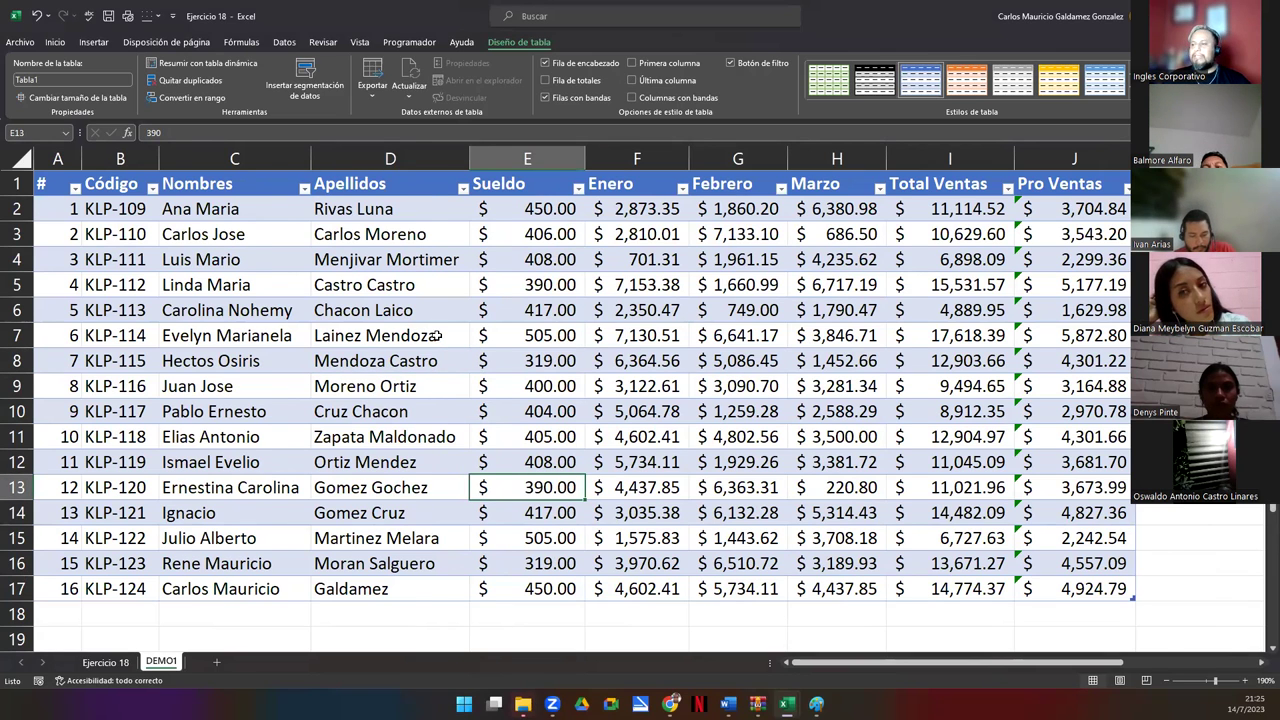
{"action": "scroll", "coordinate": [437, 336], "scroll_direction": "down", "scroll_amount": 1, "text": "ctrl"}
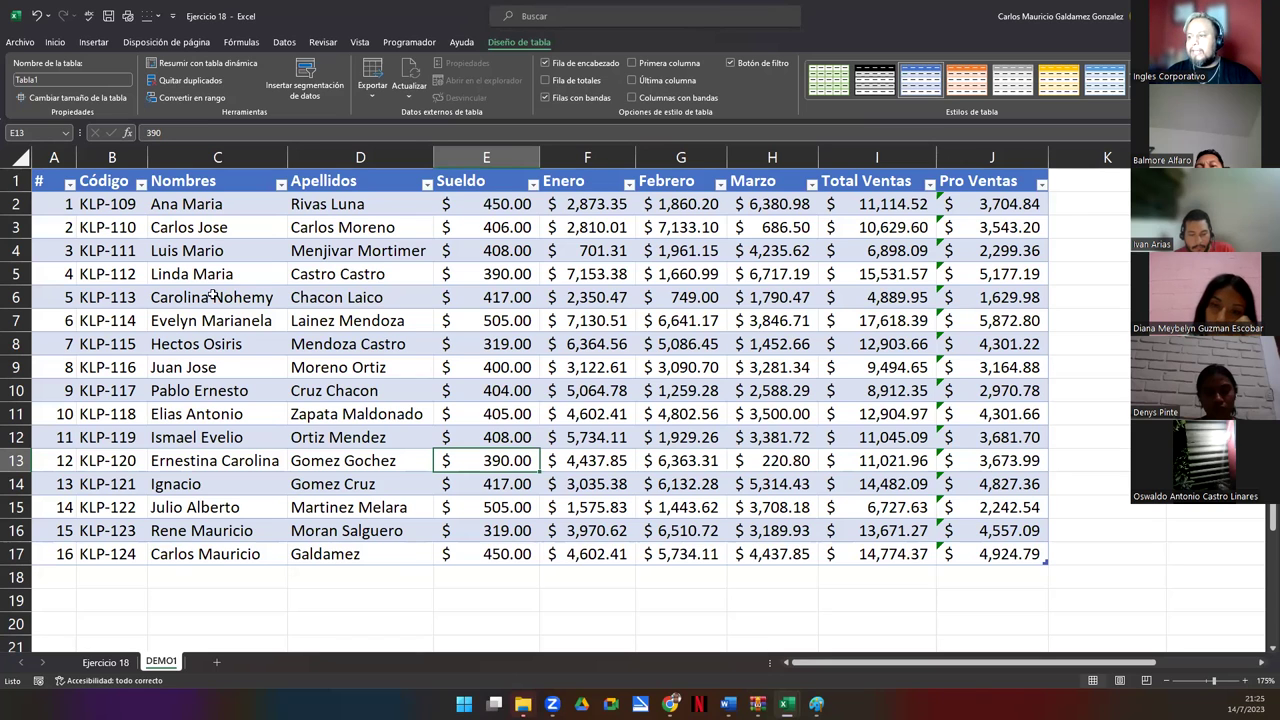
{"action": "scroll", "coordinate": [362, 421], "scroll_direction": "down", "scroll_amount": 1, "text": "ctrl"}
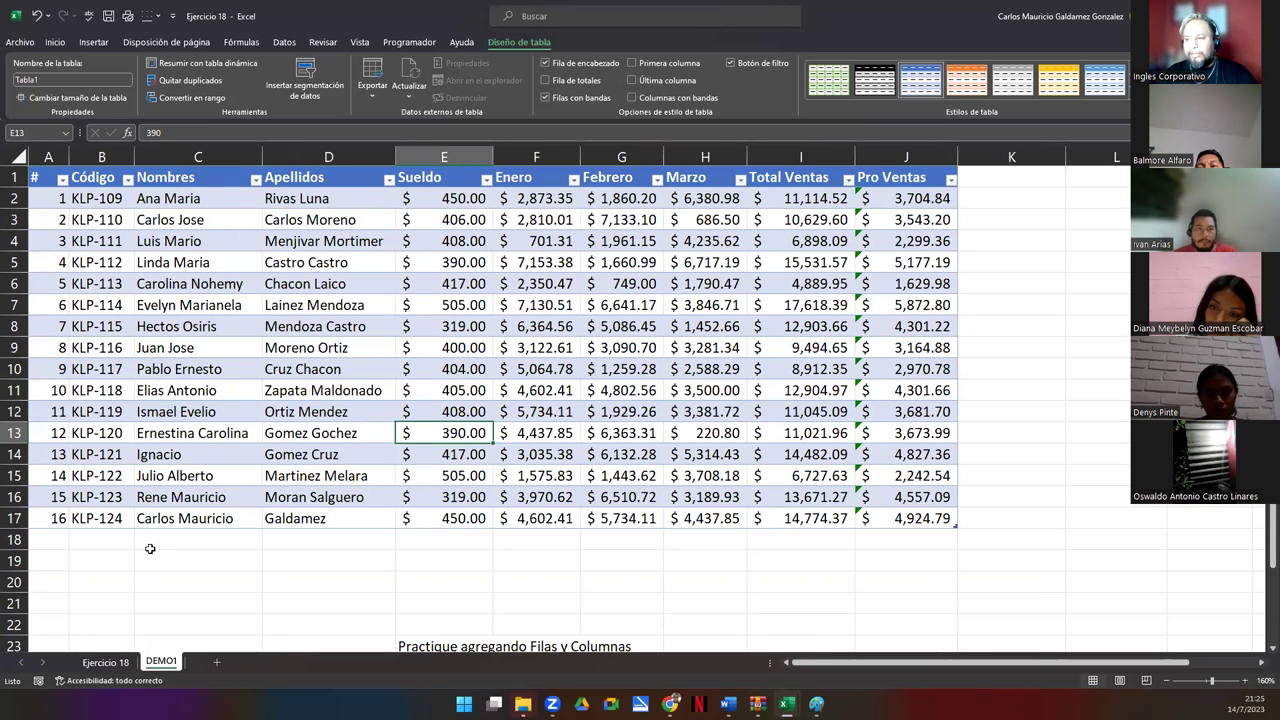
{"action": "left_click", "coordinate": [53, 567]}
{"action": "left_click", "coordinate": [53, 577]}
{"action": "left_click", "coordinate": [50, 604]}
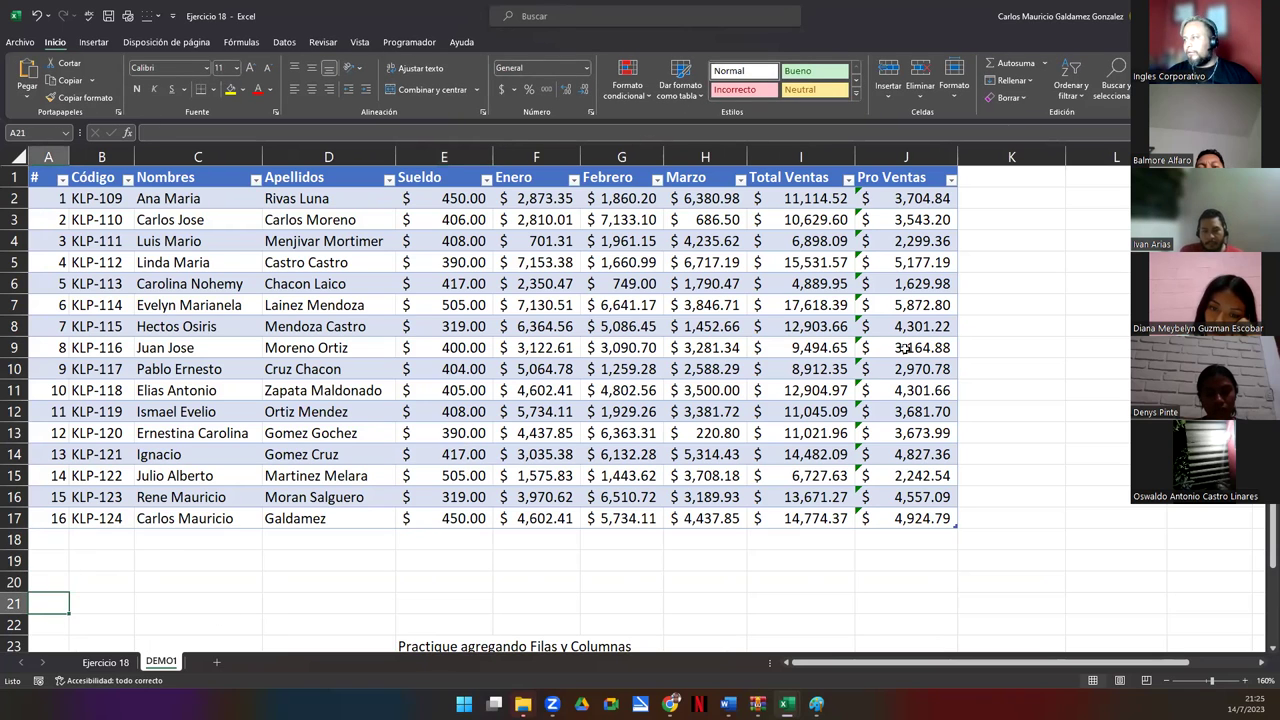
{"action": "left_click", "coordinate": [1026, 179]}
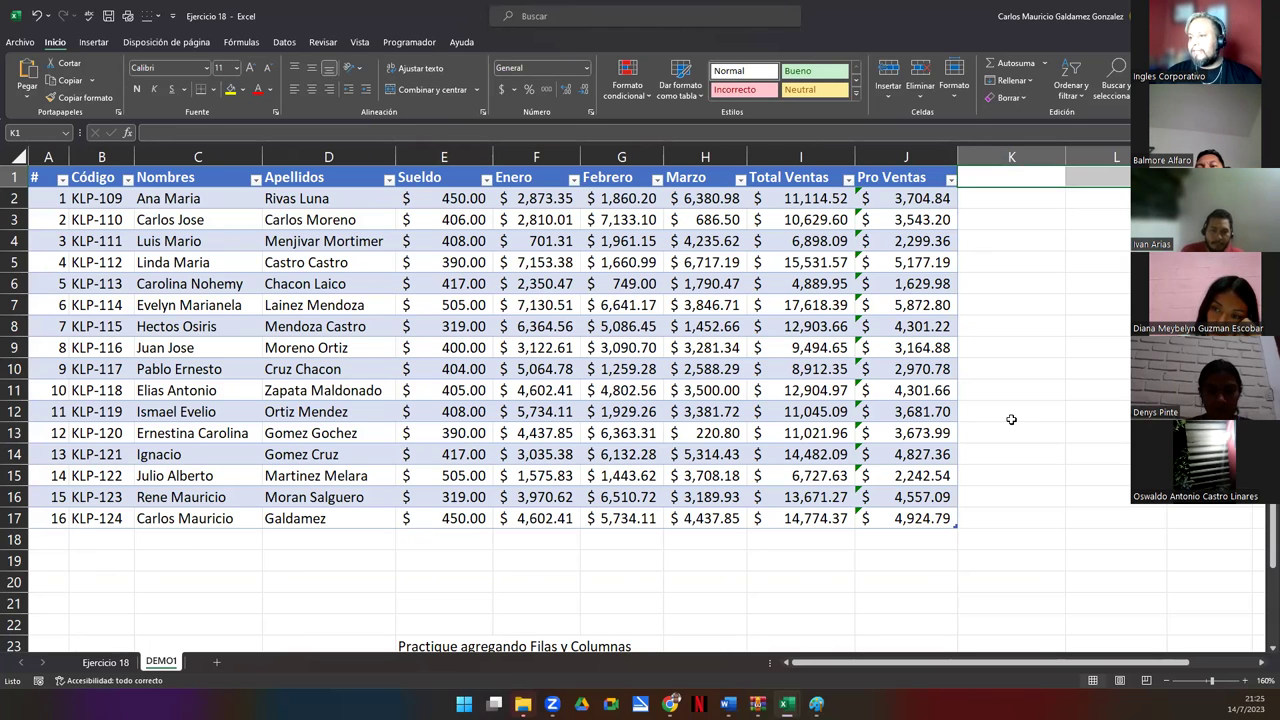
Insert a new table row below the last employee in row 17
{"action": "left_click", "coordinate": [146, 518]}
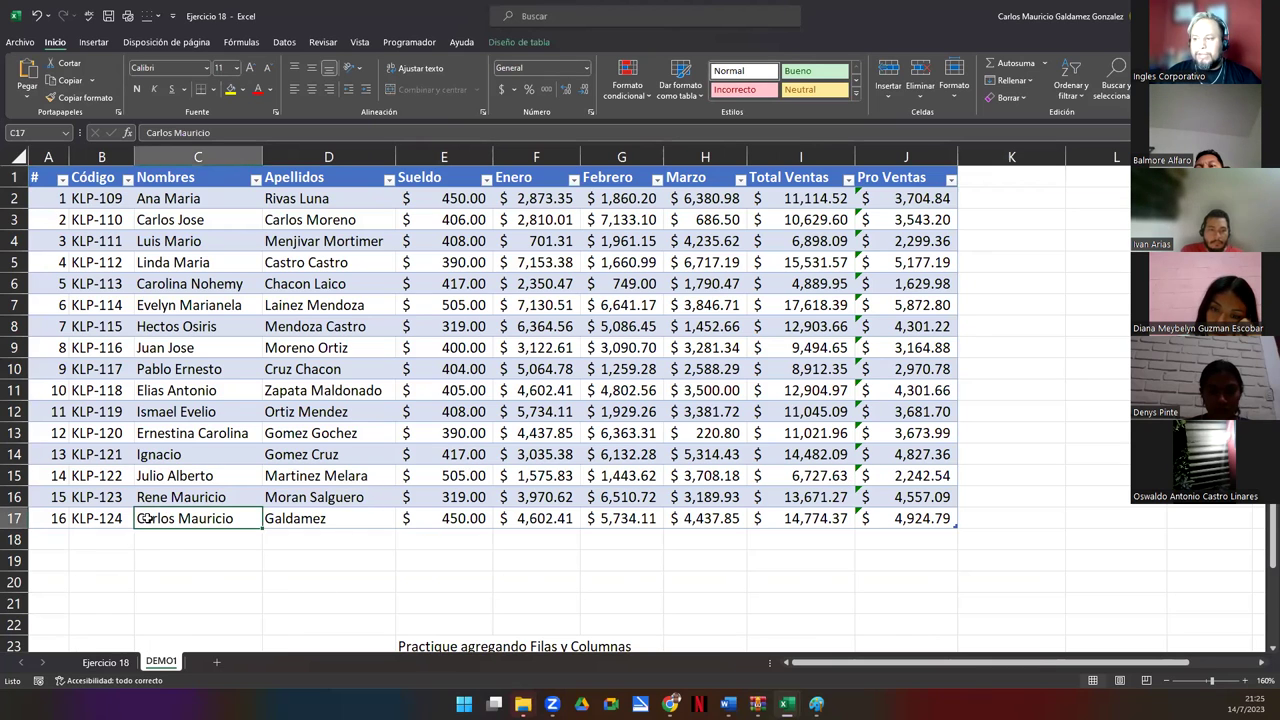
{"action": "right_click", "coordinate": [148, 521]}
{"action": "mouse_move", "coordinate": [188, 277]}
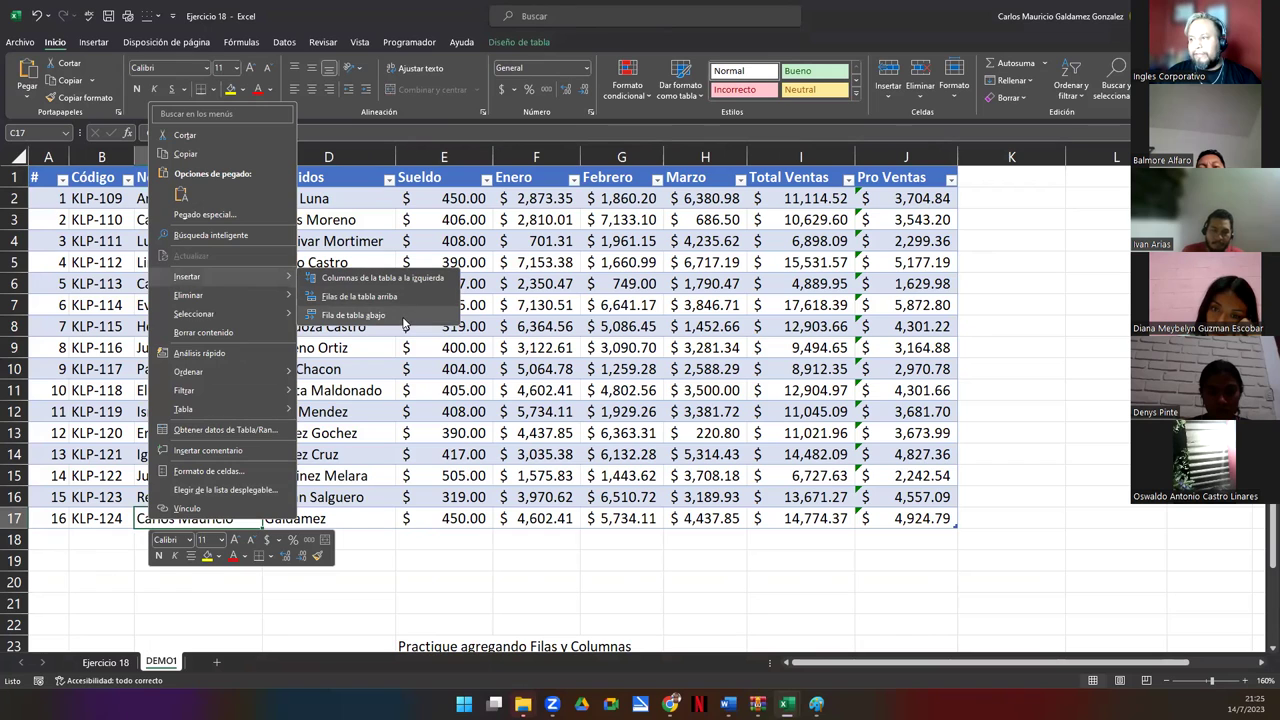
{"action": "left_click", "coordinate": [403, 317]}
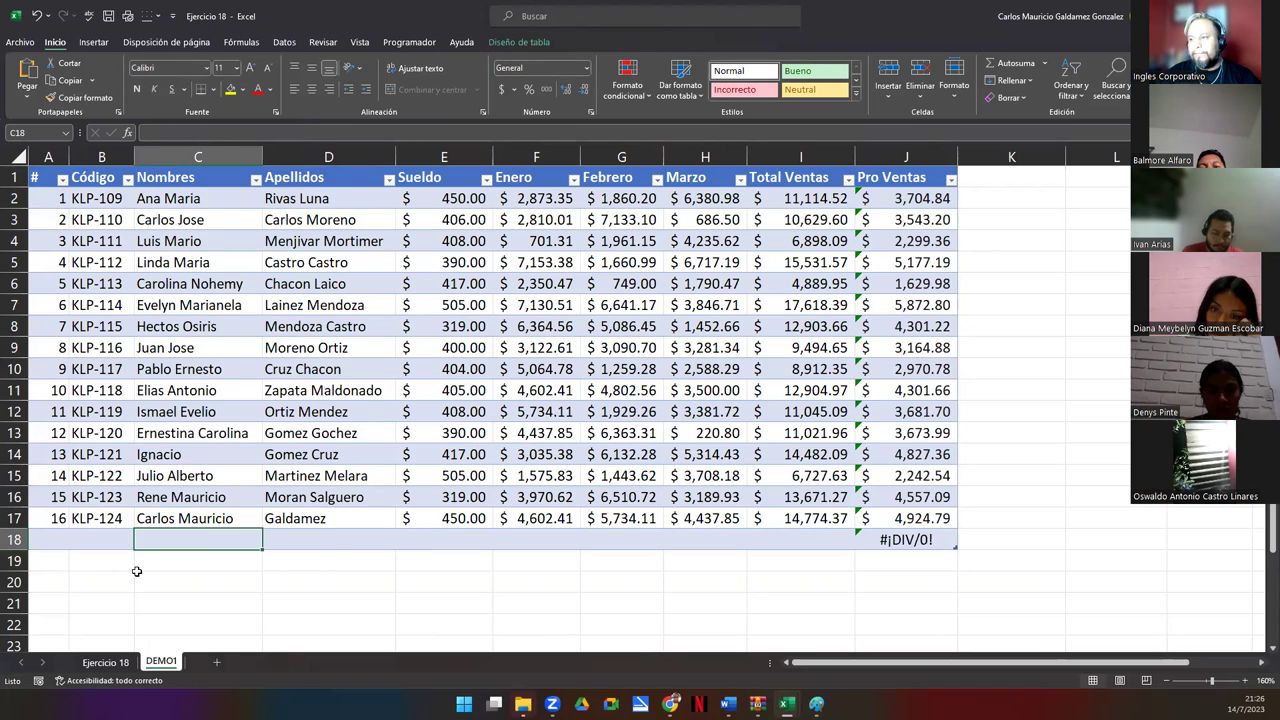
Resize the table down to row 21 and right through columns K and L
{"action": "left_click", "coordinate": [45, 537]}
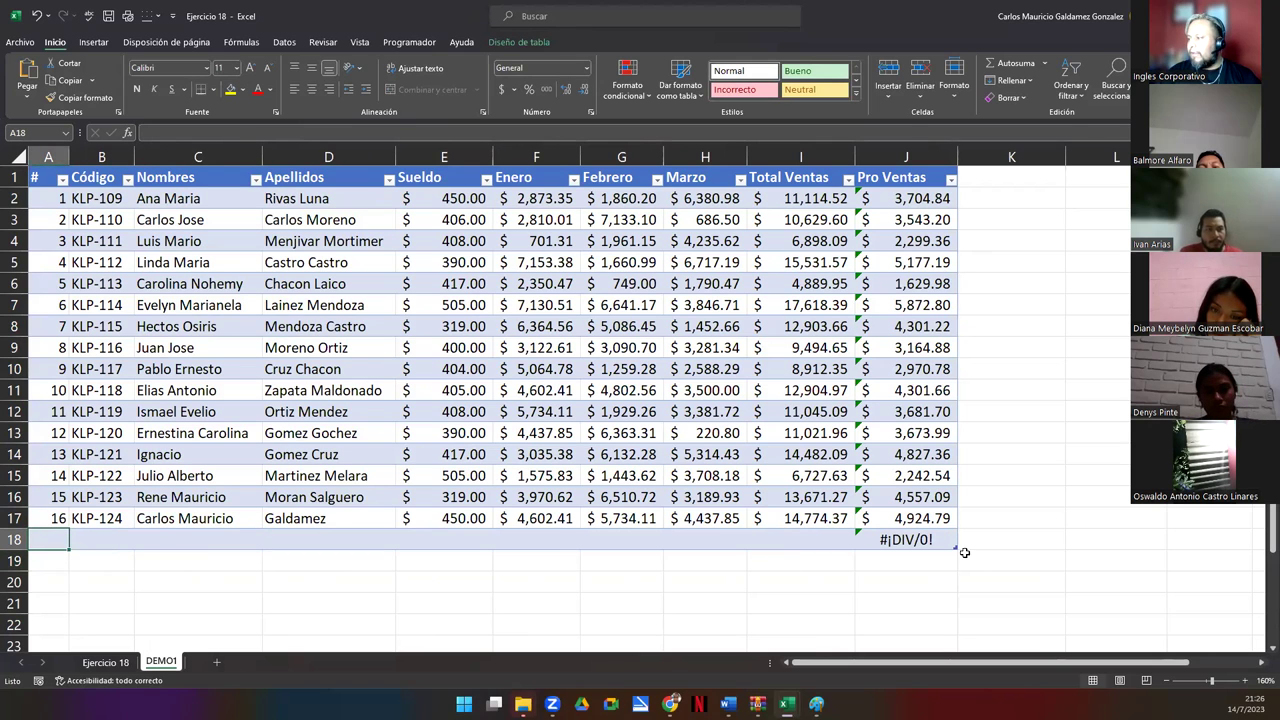
{"action": "left_click_drag", "start_coordinate": [954, 547], "coordinate": [951, 616]}
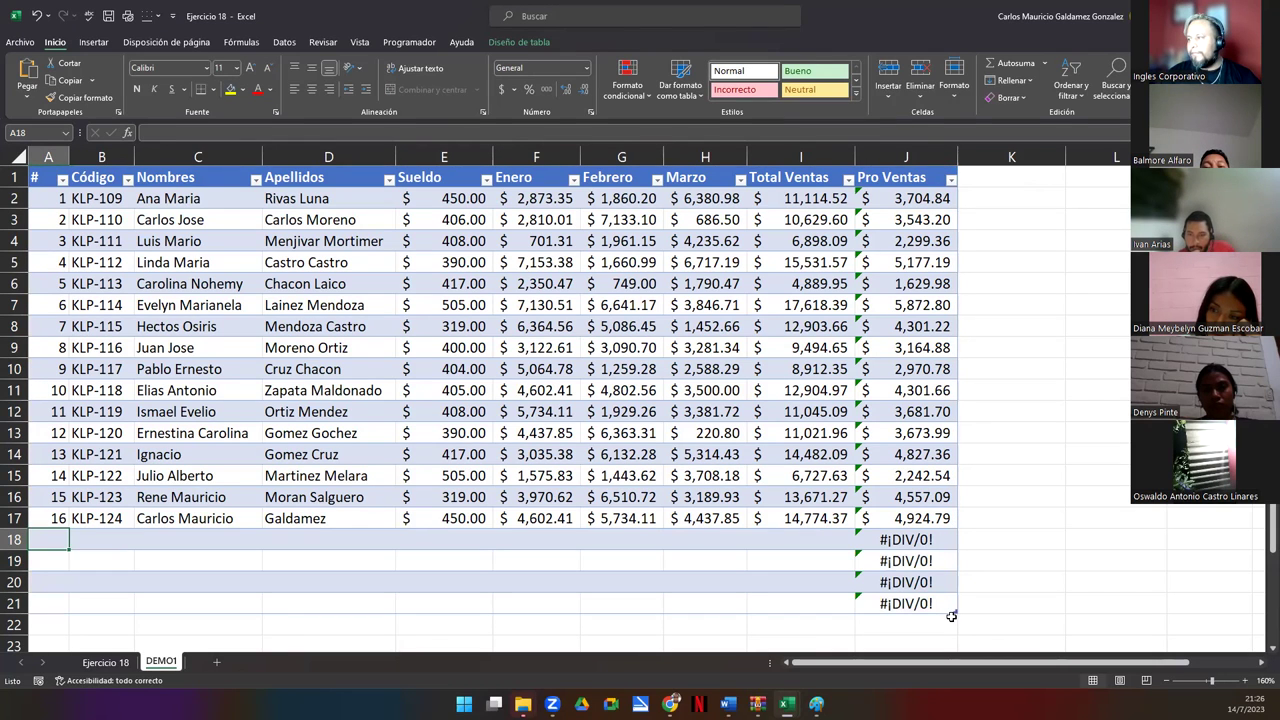
{"action": "left_click_drag", "start_coordinate": [954, 612], "coordinate": [1054, 610]}
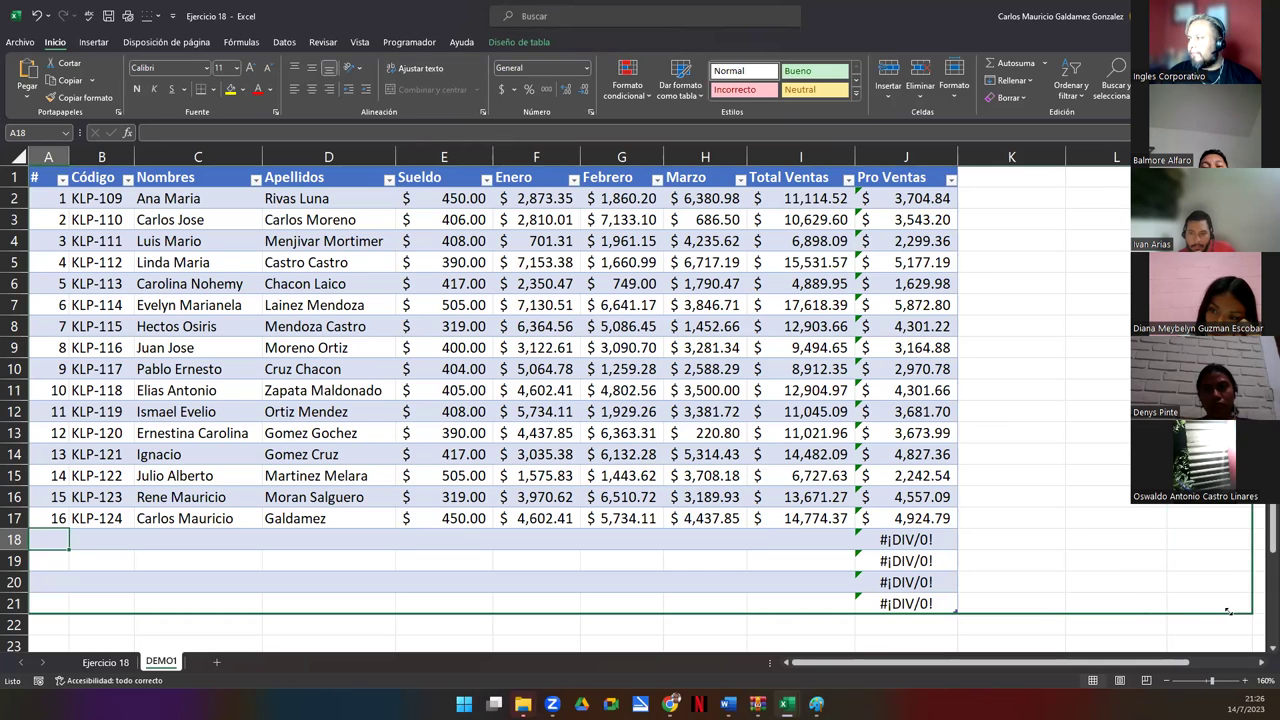
{"action": "left_click_drag", "start_coordinate": [1151, 611], "coordinate": [1243, 610]}
Title the new columns Comisión in K1, Pago Ventas in L1 and Sueldo Total in M1
{"action": "left_click", "coordinate": [1008, 186]}
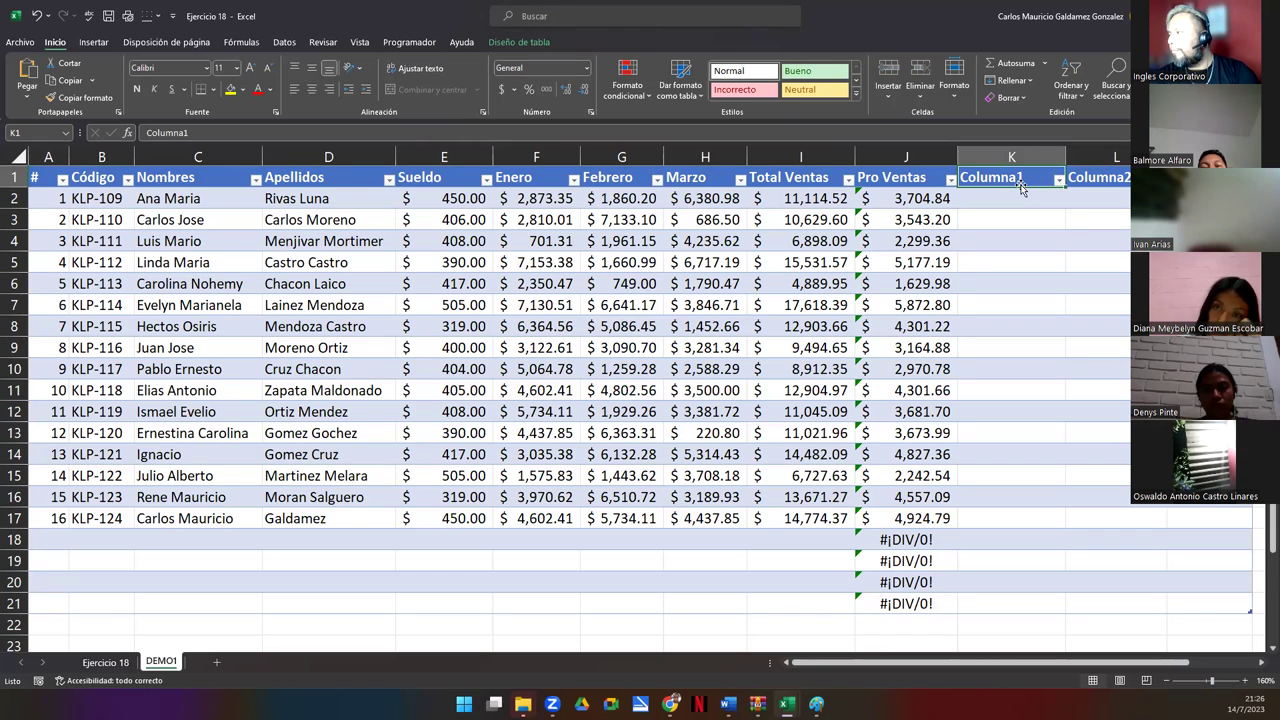
{"action": "type", "text": "Pago V"}
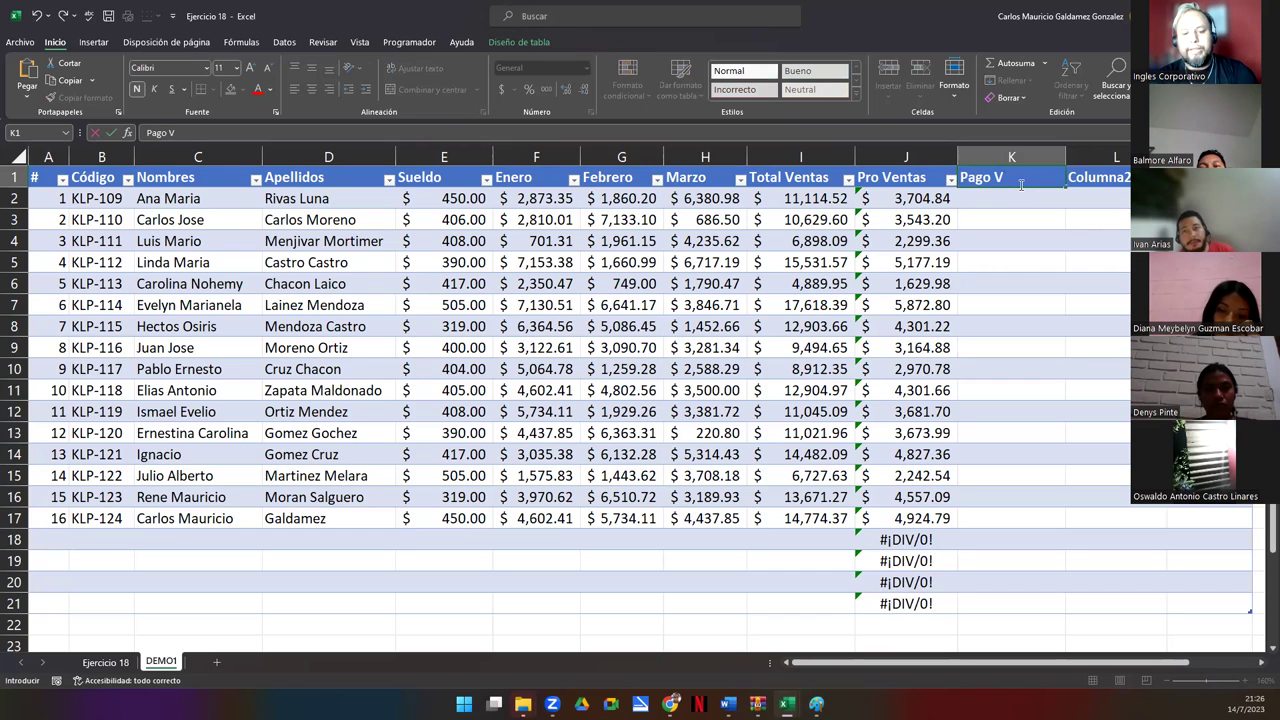
{"action": "type", "text": "entas"}
{"action": "key", "text": "Tab"}
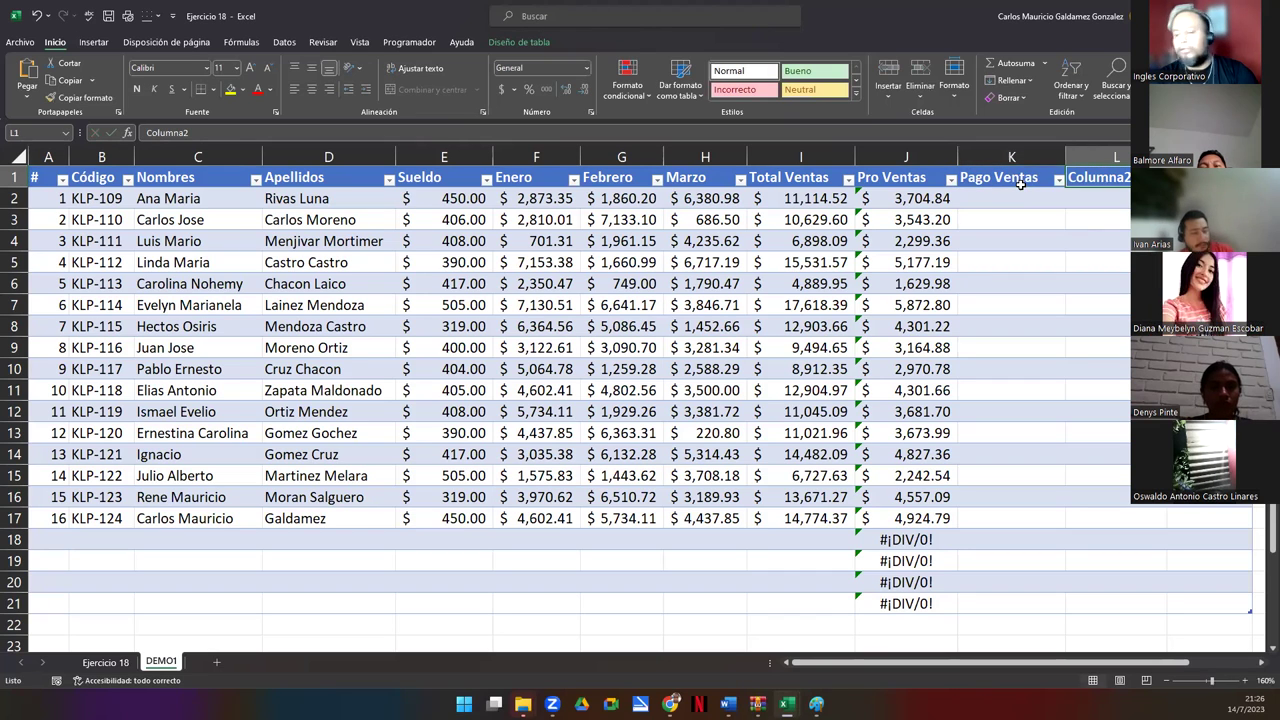
{"action": "left_click", "coordinate": [1021, 186]}
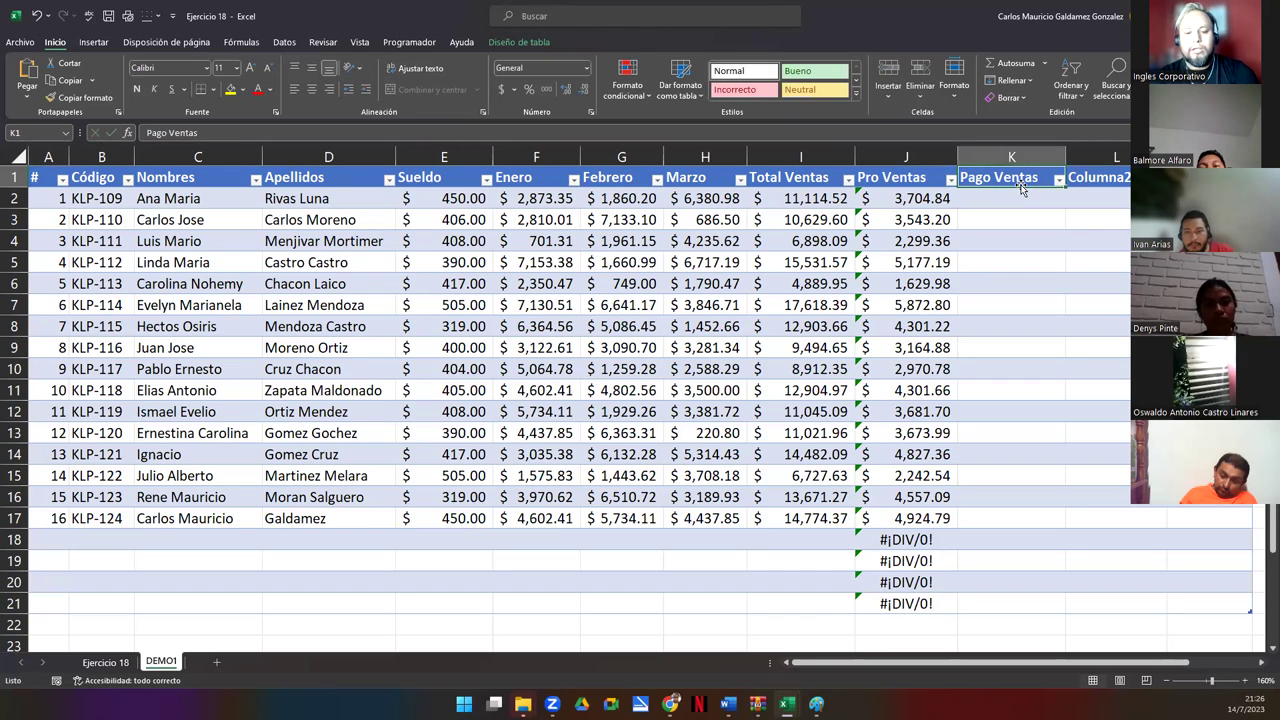
{"action": "type", "text": "Comisión"}
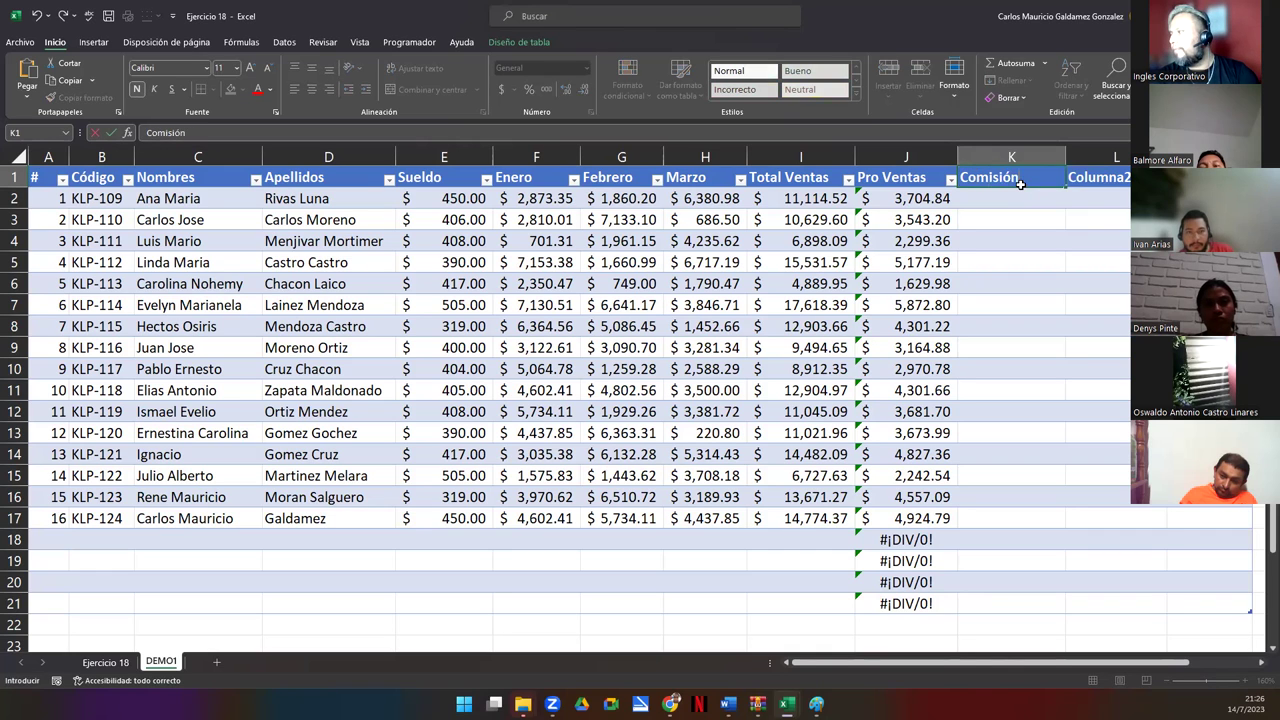
{"action": "key", "text": "Tab"}
{"action": "type", "text": "Pag"}
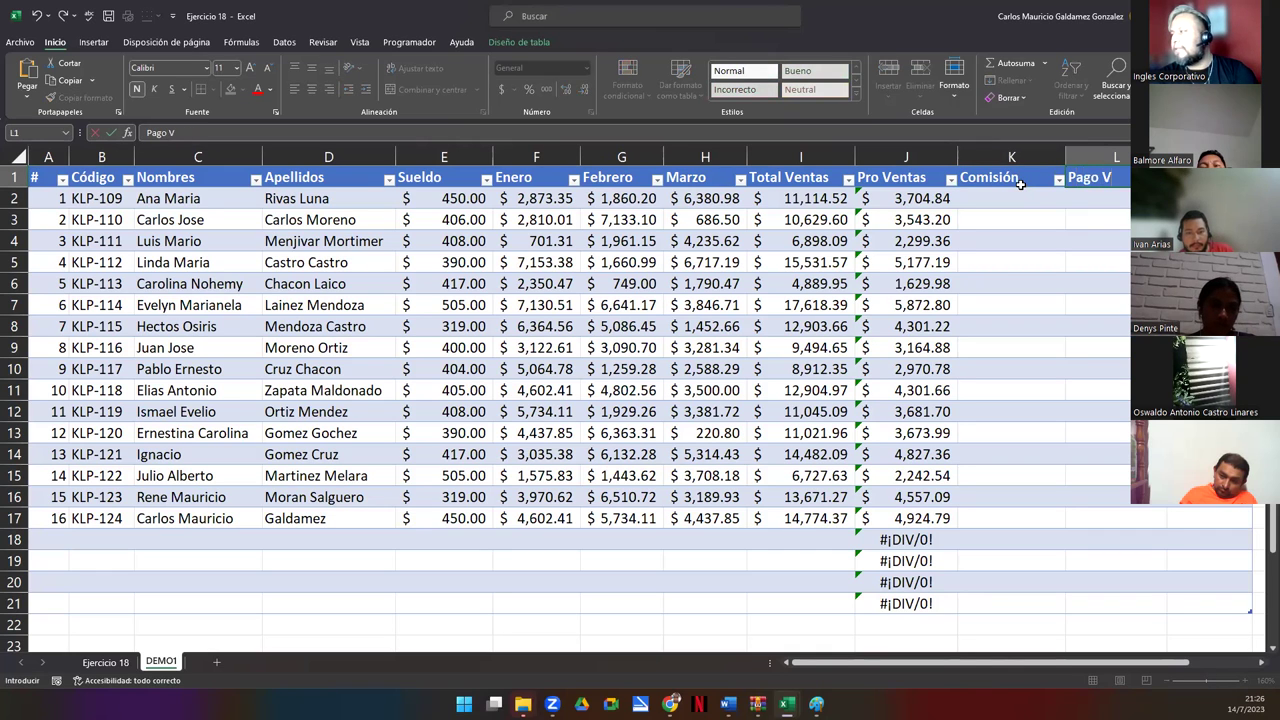
{"action": "key", "text": "Tab"}
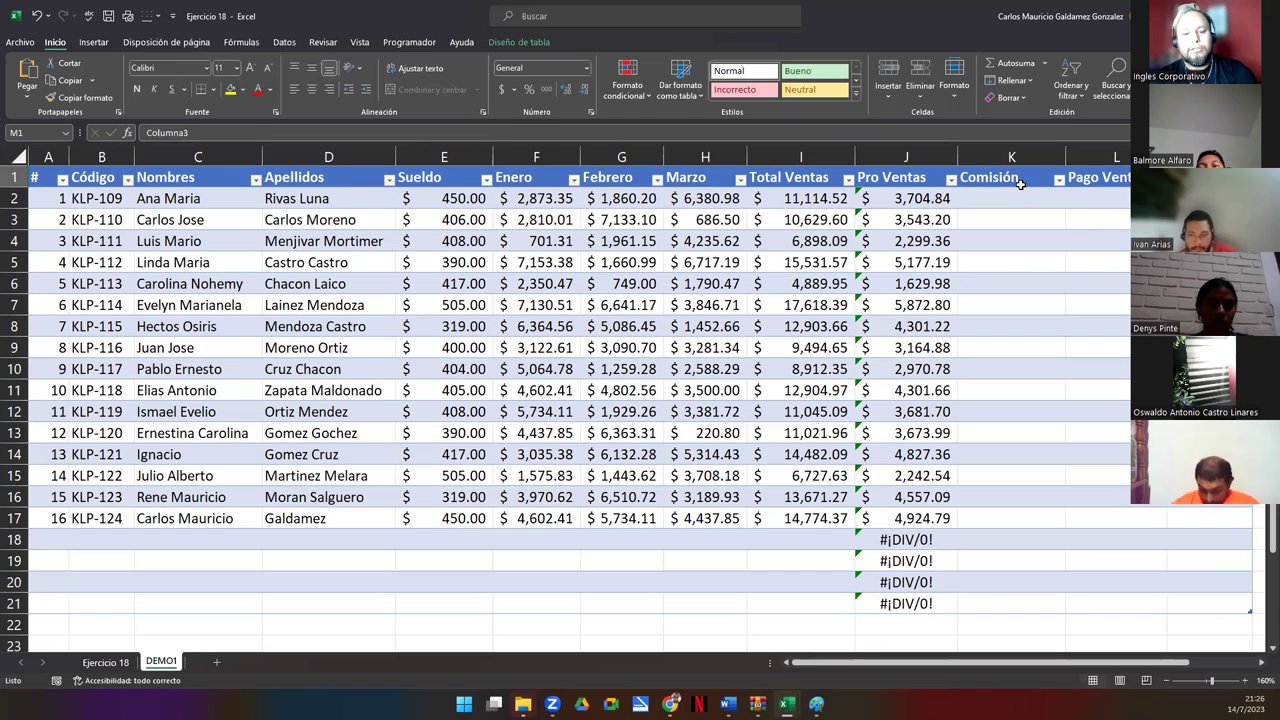
{"action": "type", "text": "Sueldo Total"}
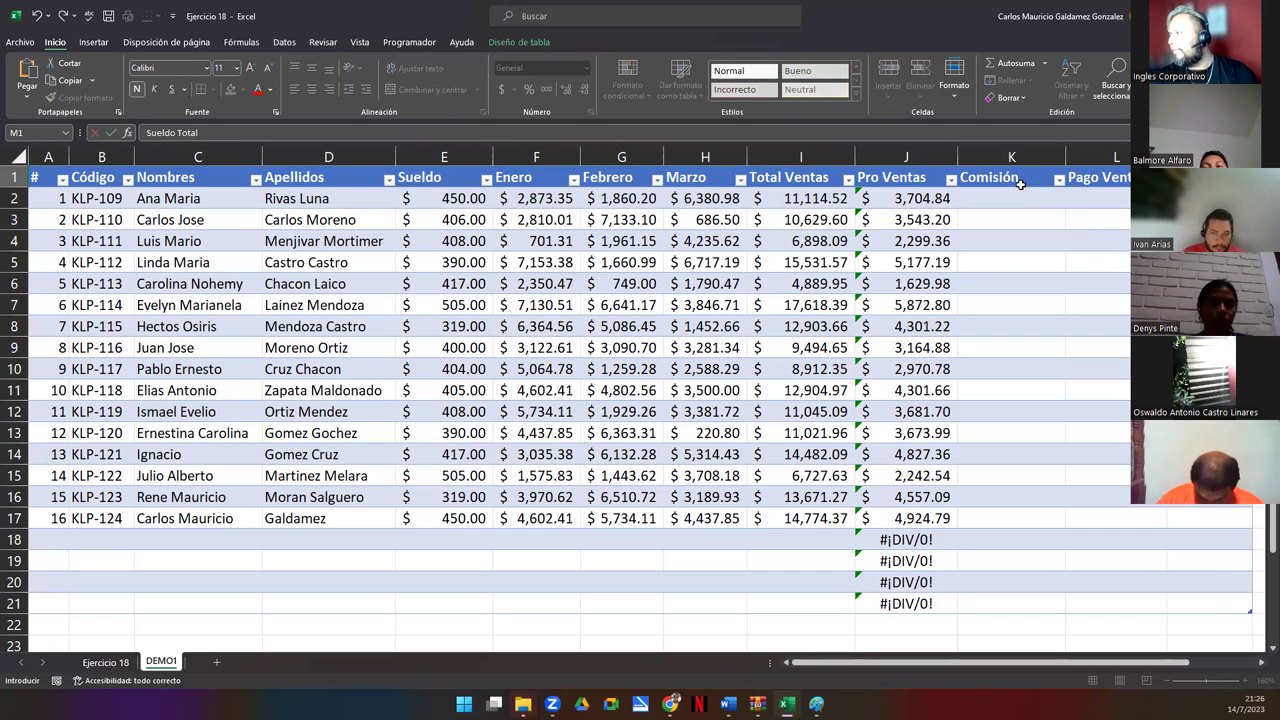
{"action": "left_click", "coordinate": [1022, 189]}
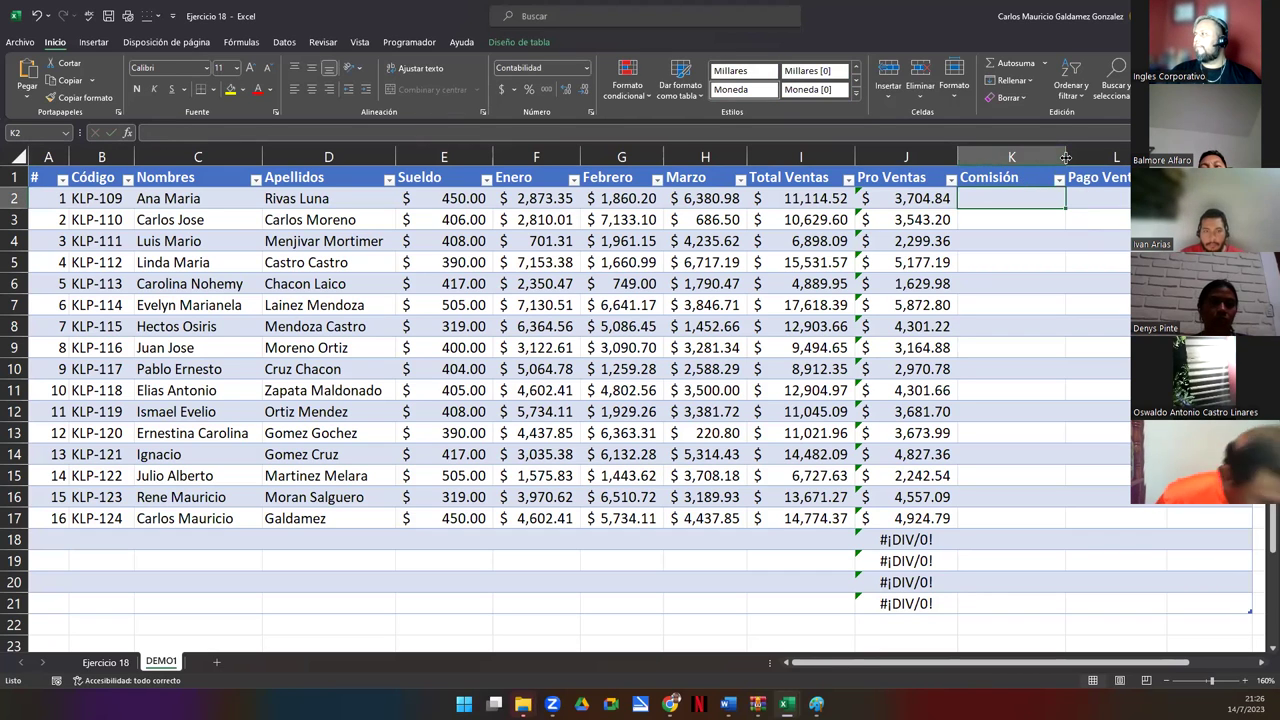
Autofit columns K and L and widen column M
{"action": "double_click", "coordinate": [1068, 166]}
{"action": "double_click", "coordinate": [1147, 157]}
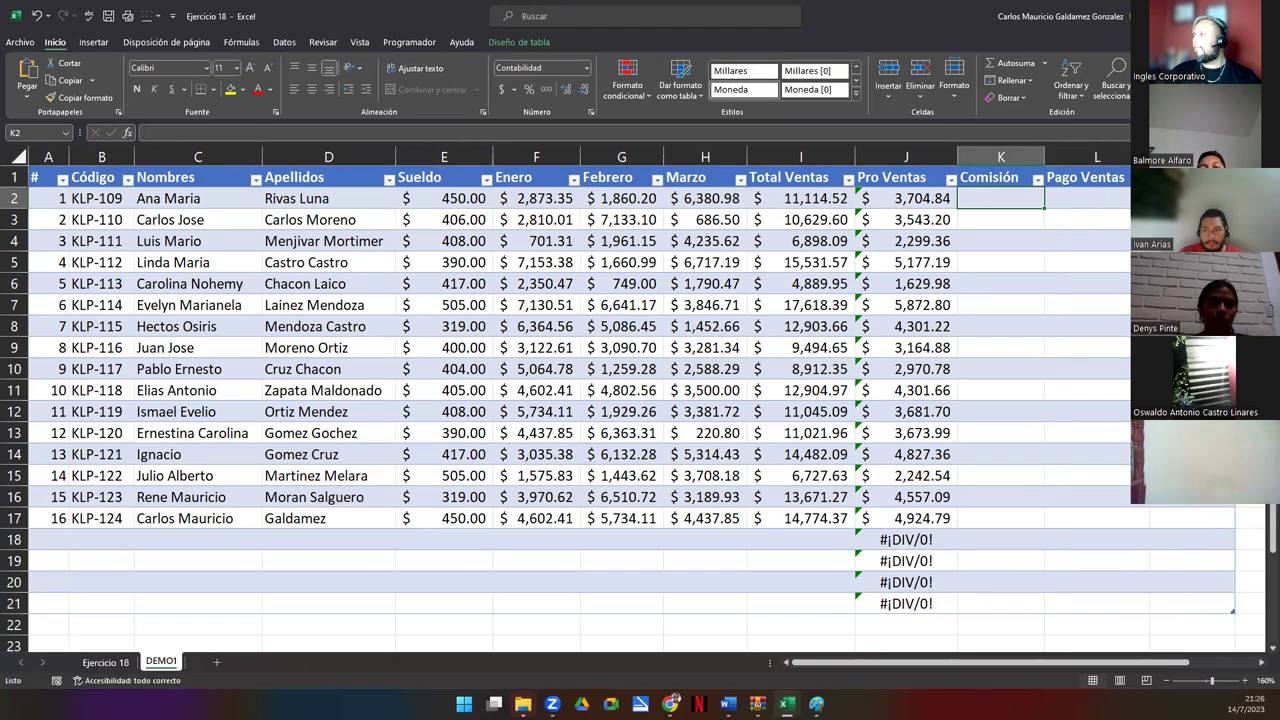
{"action": "left_click_drag", "start_coordinate": [1234, 157], "coordinate": [1256, 157]}
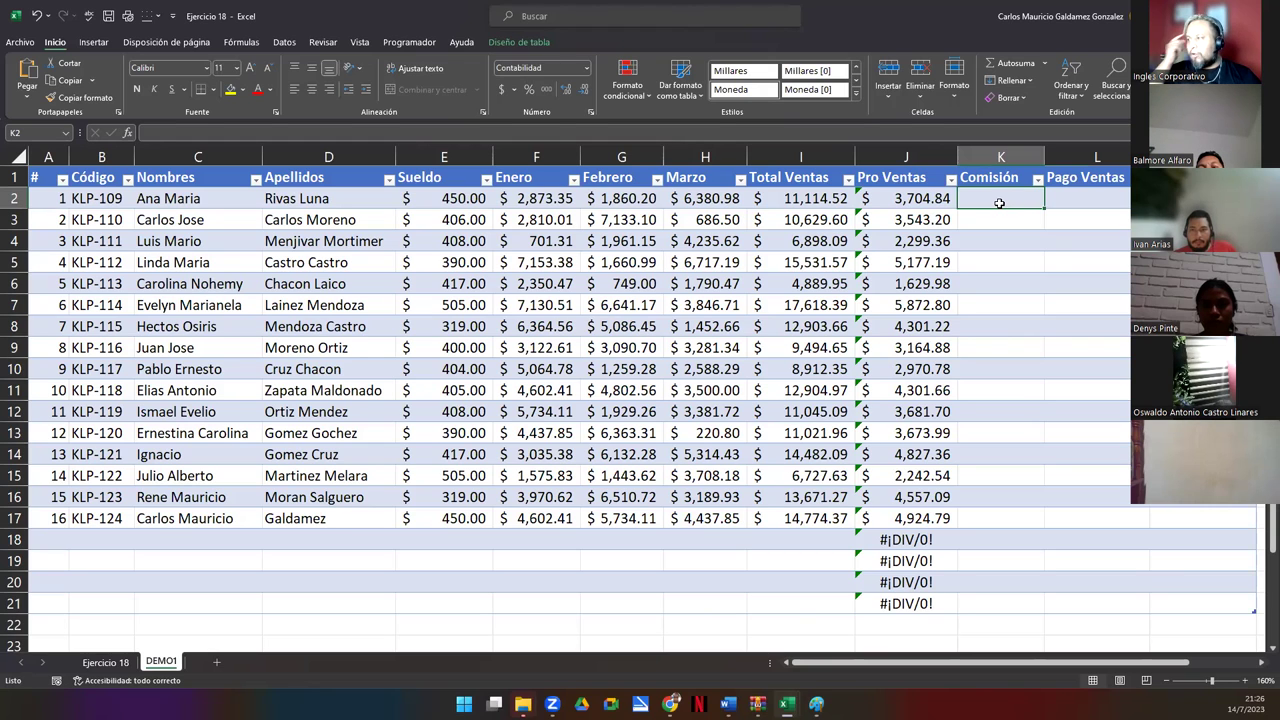
{"action": "type", "text": "="}
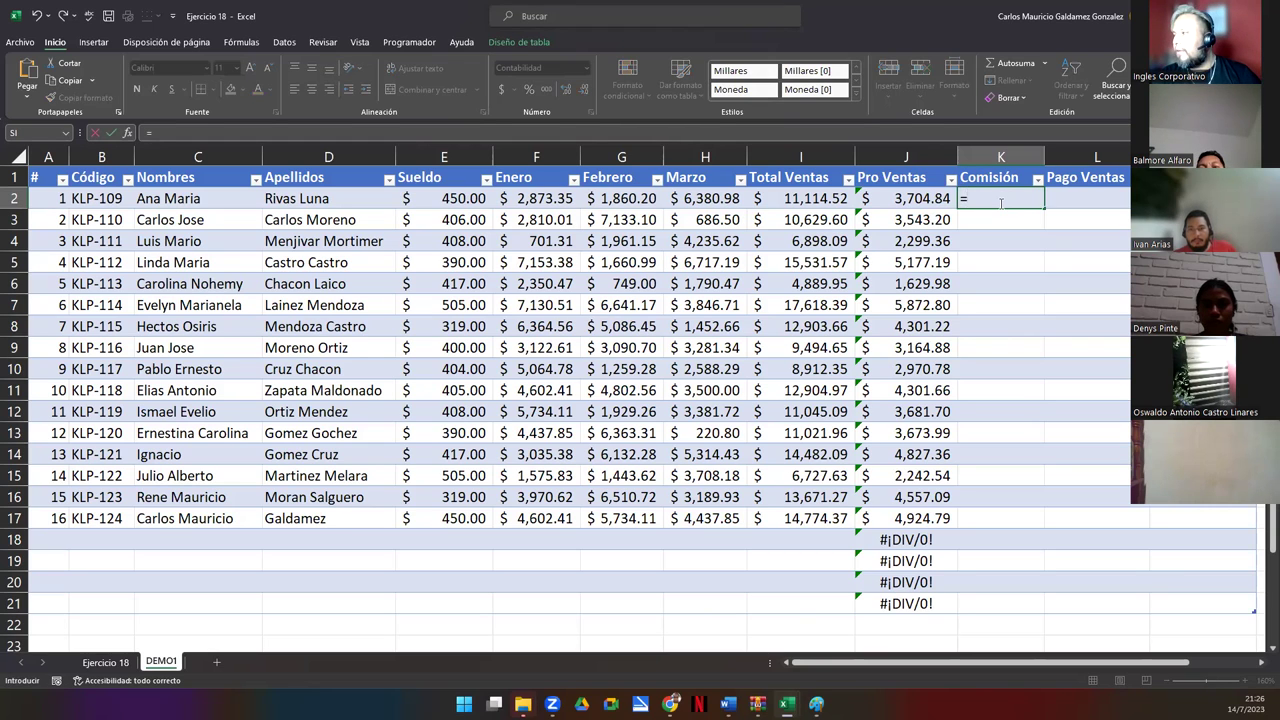
{"action": "key", "text": "Left"}
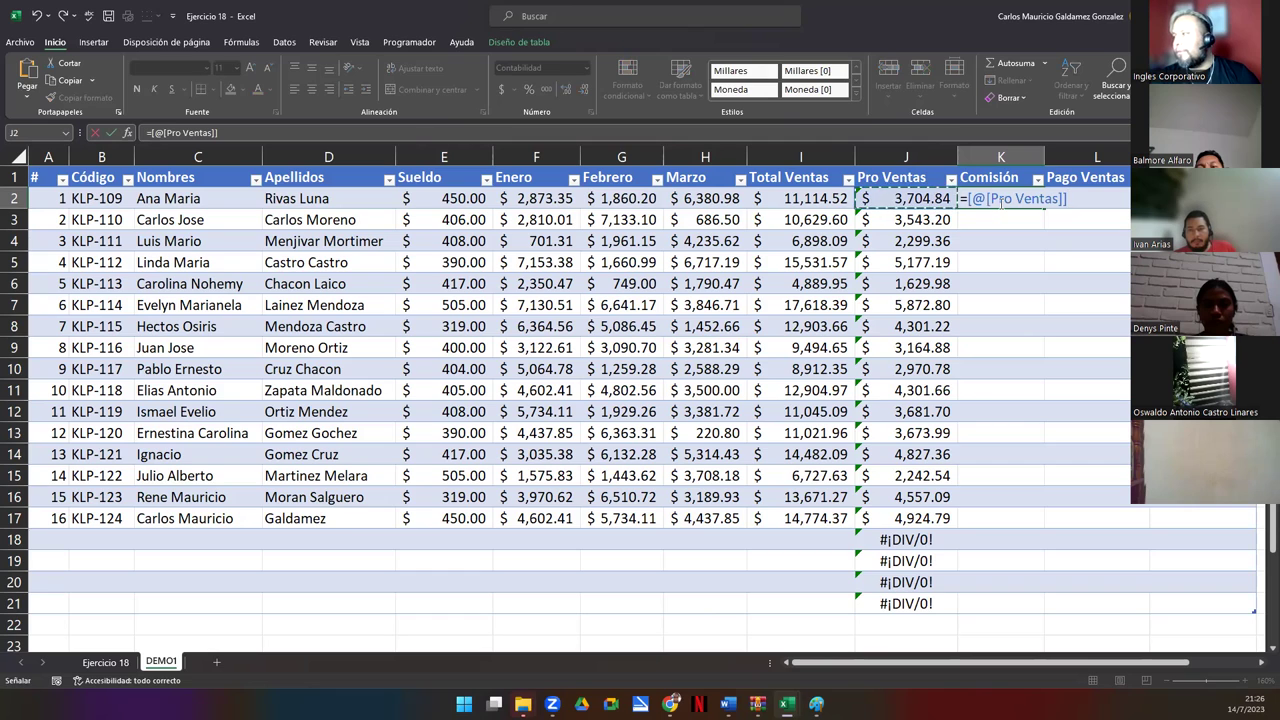
{"action": "type", "text": "*"}
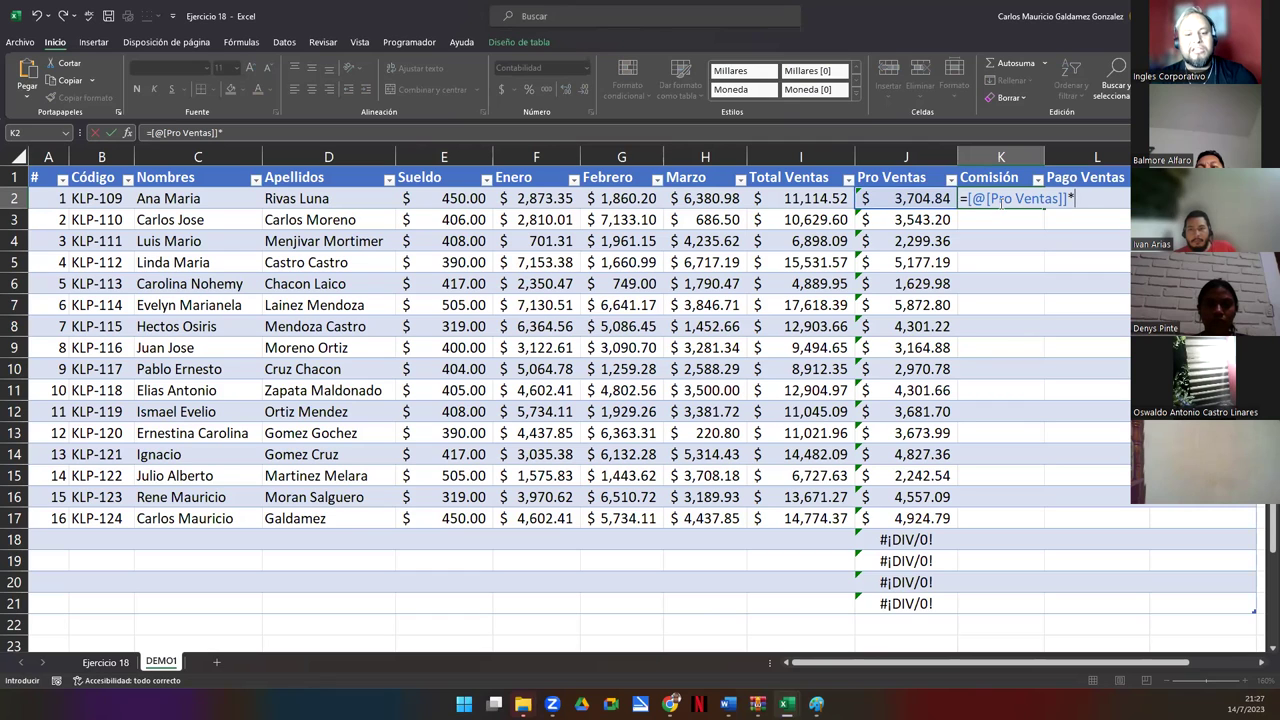
{"action": "type", "text": "15%"}
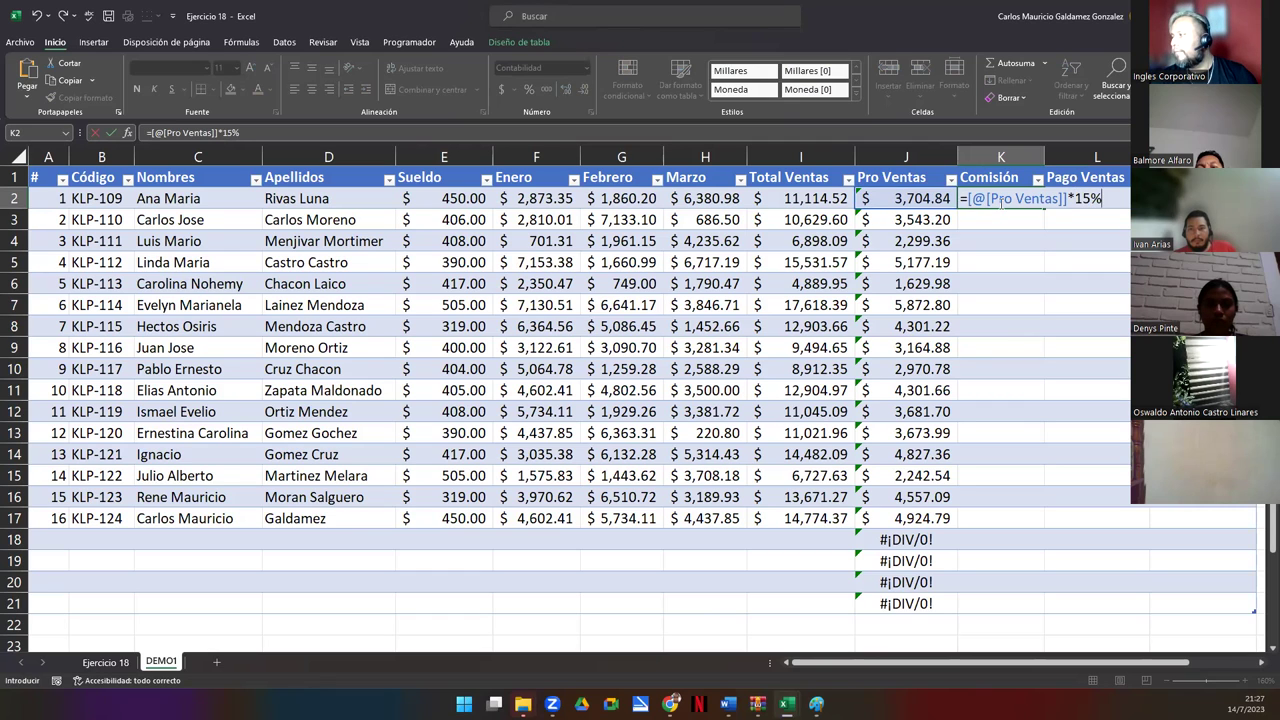
{"action": "key", "text": "Return"}
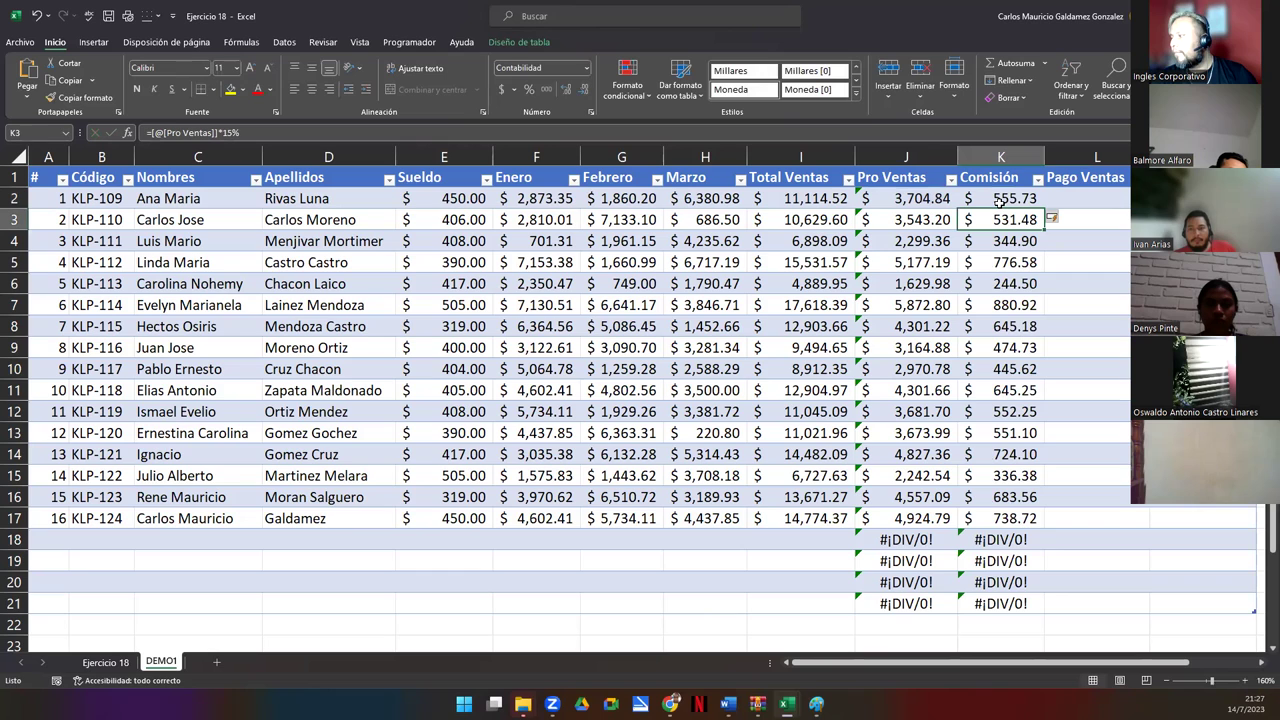
{"action": "left_click", "coordinate": [1000, 201]}
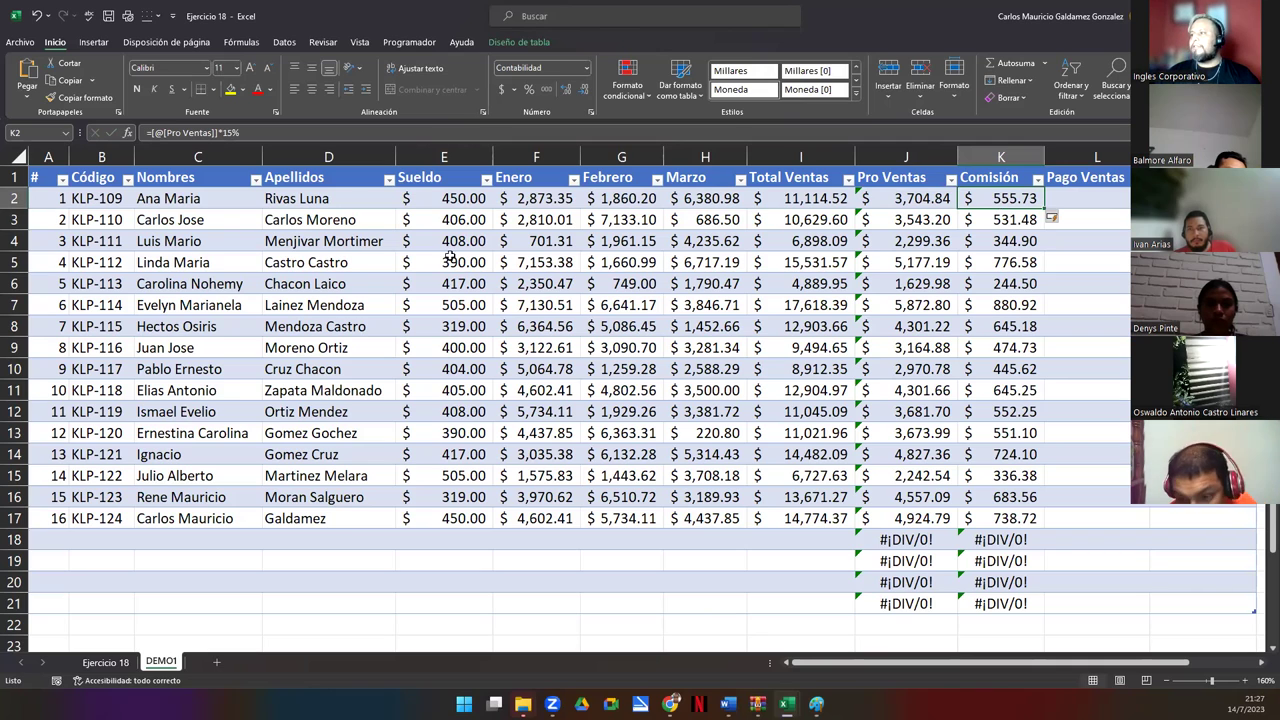
{"action": "left_click_drag", "start_coordinate": [534, 201], "coordinate": [705, 199]}
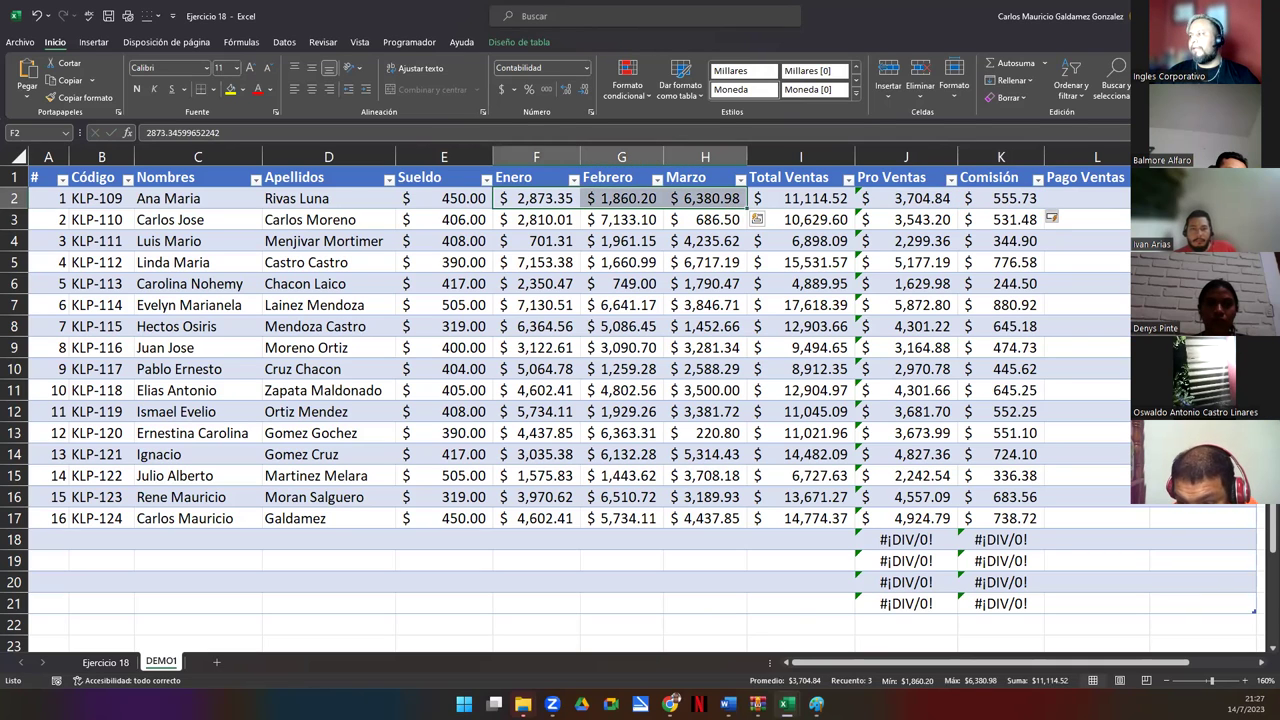
{"action": "left_click", "coordinate": [1067, 196]}
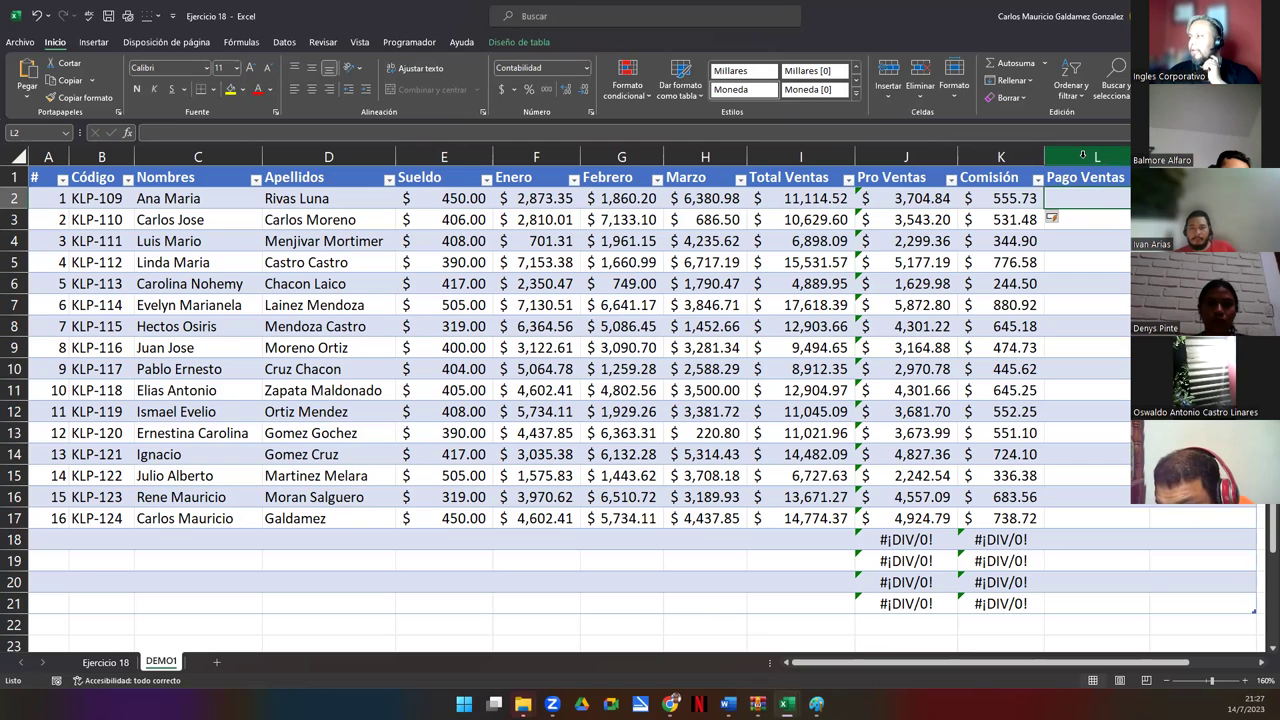
Rename the K1 header to '% Comisión' and the L1 header to '%'
{"action": "left_click", "coordinate": [1073, 178]}
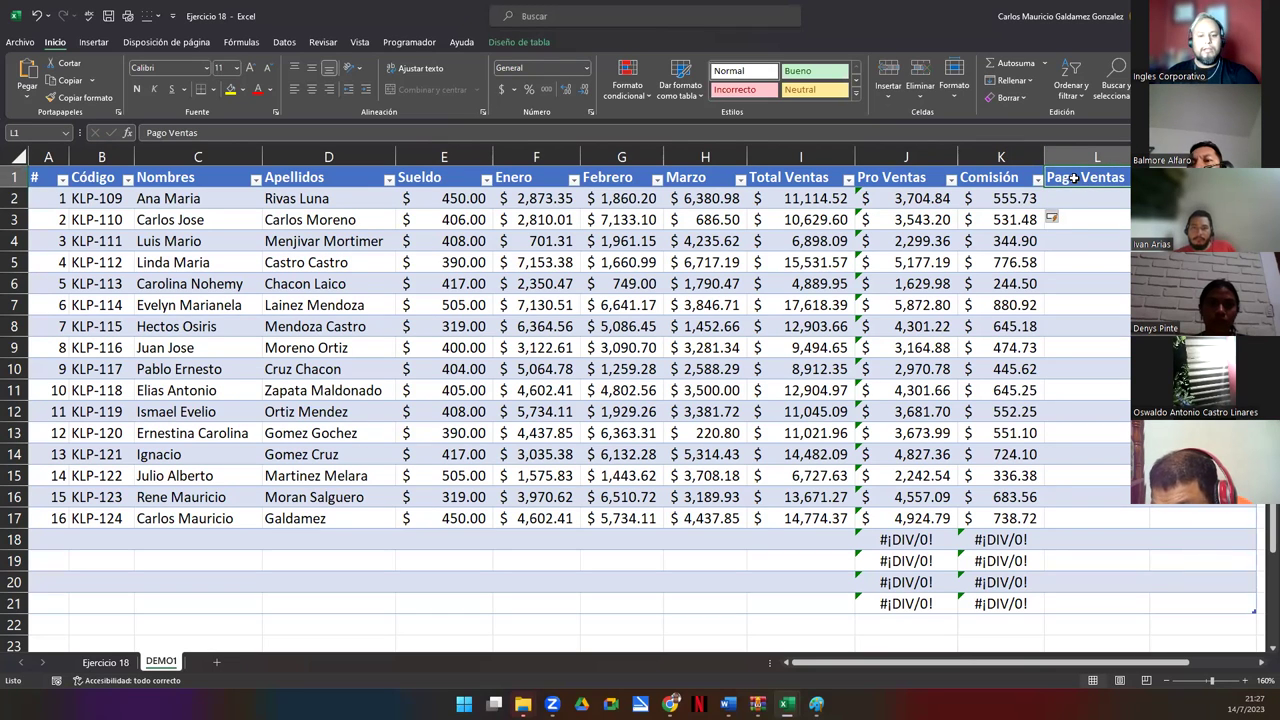
{"action": "type", "text": "%"}
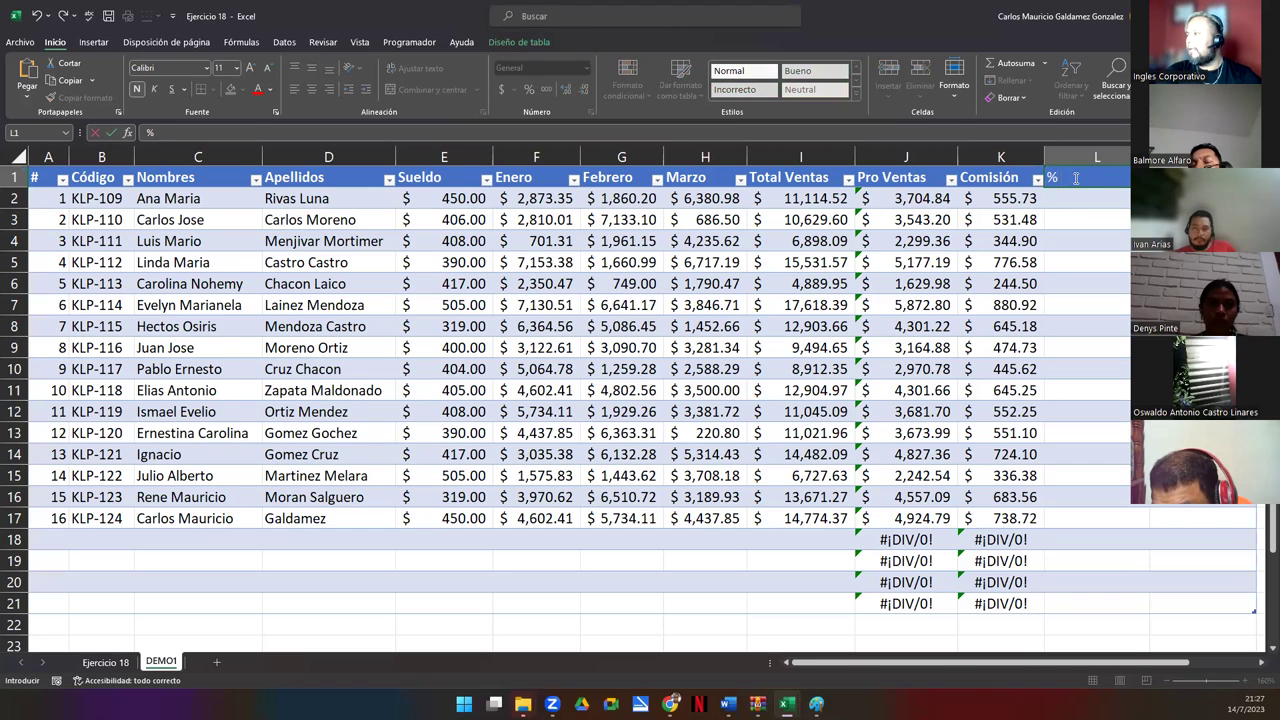
{"action": "type", "text": " Comisi"}
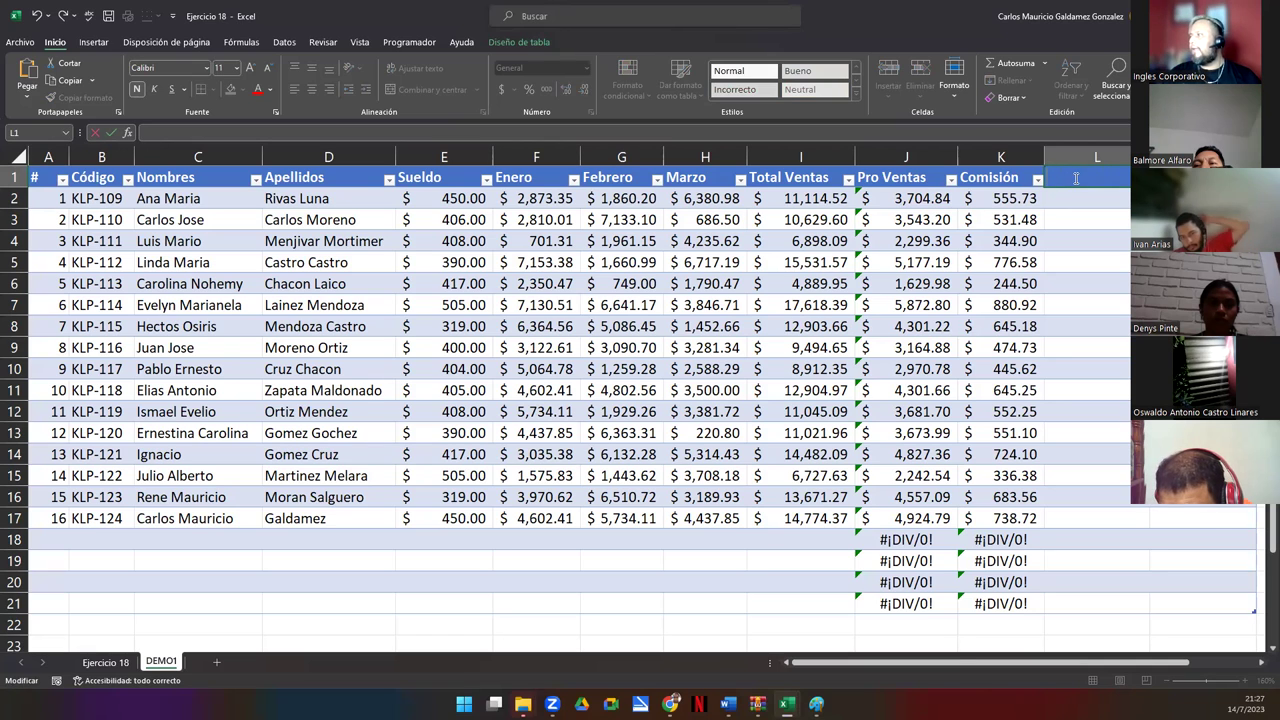
{"action": "left_click", "coordinate": [1030, 157]}
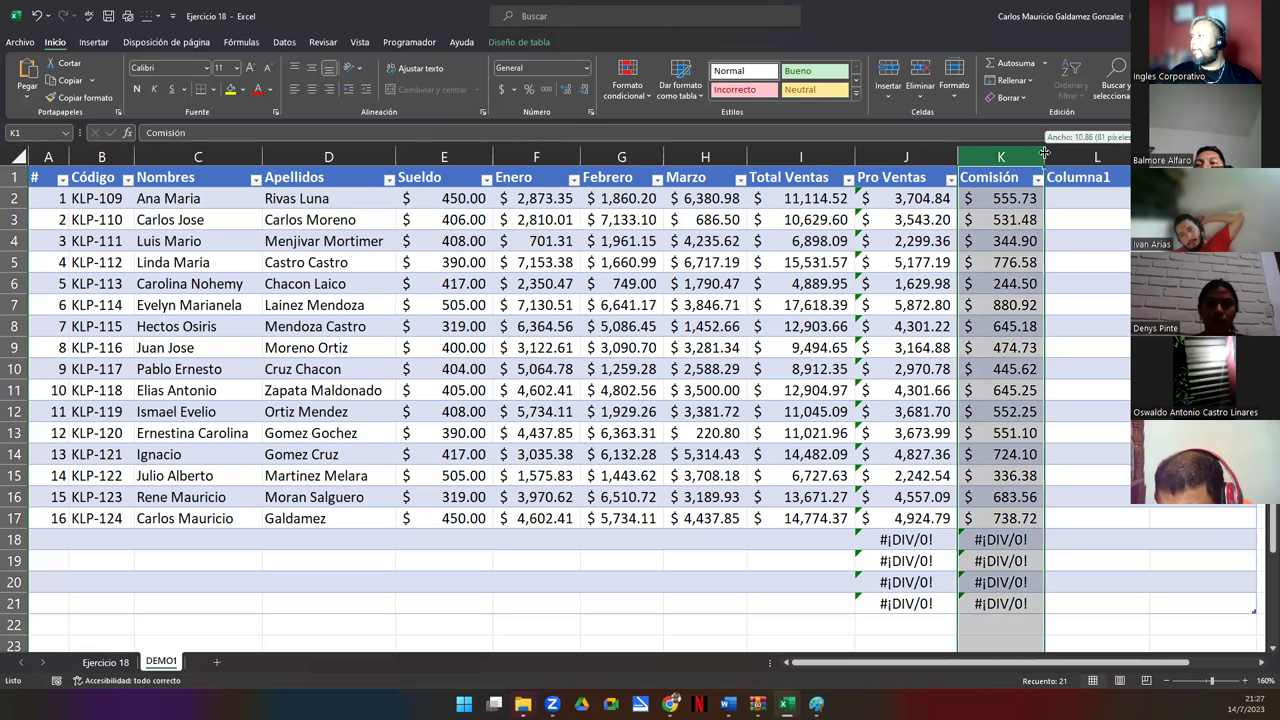
{"action": "double_click", "coordinate": [978, 178]}
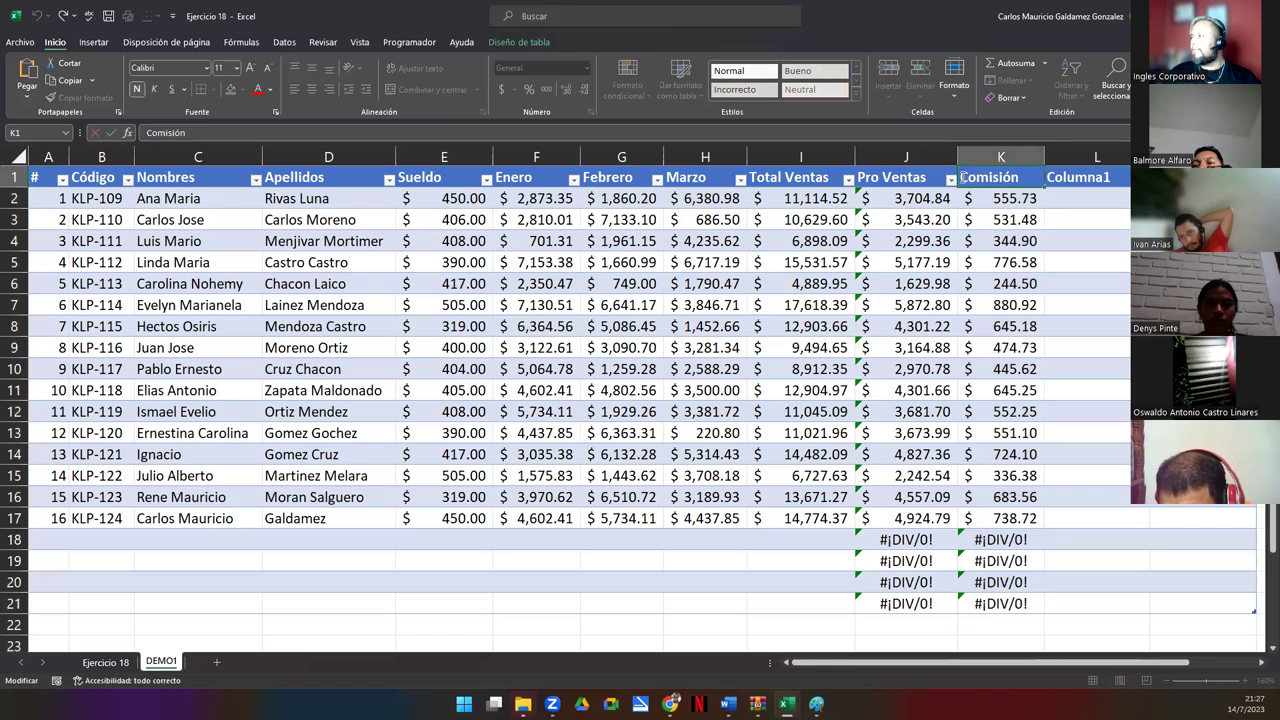
{"action": "type", "text": "%"}
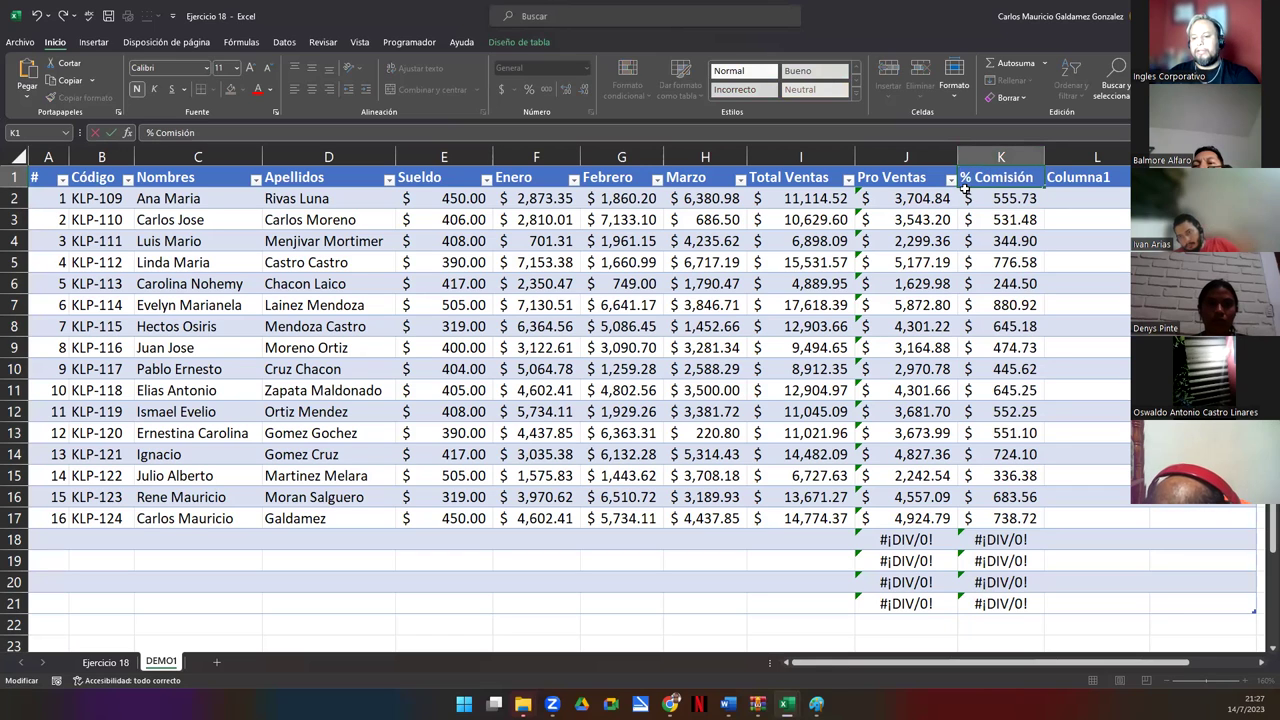
{"action": "key", "text": "Return"}
{"action": "left_click", "coordinate": [1086, 181]}
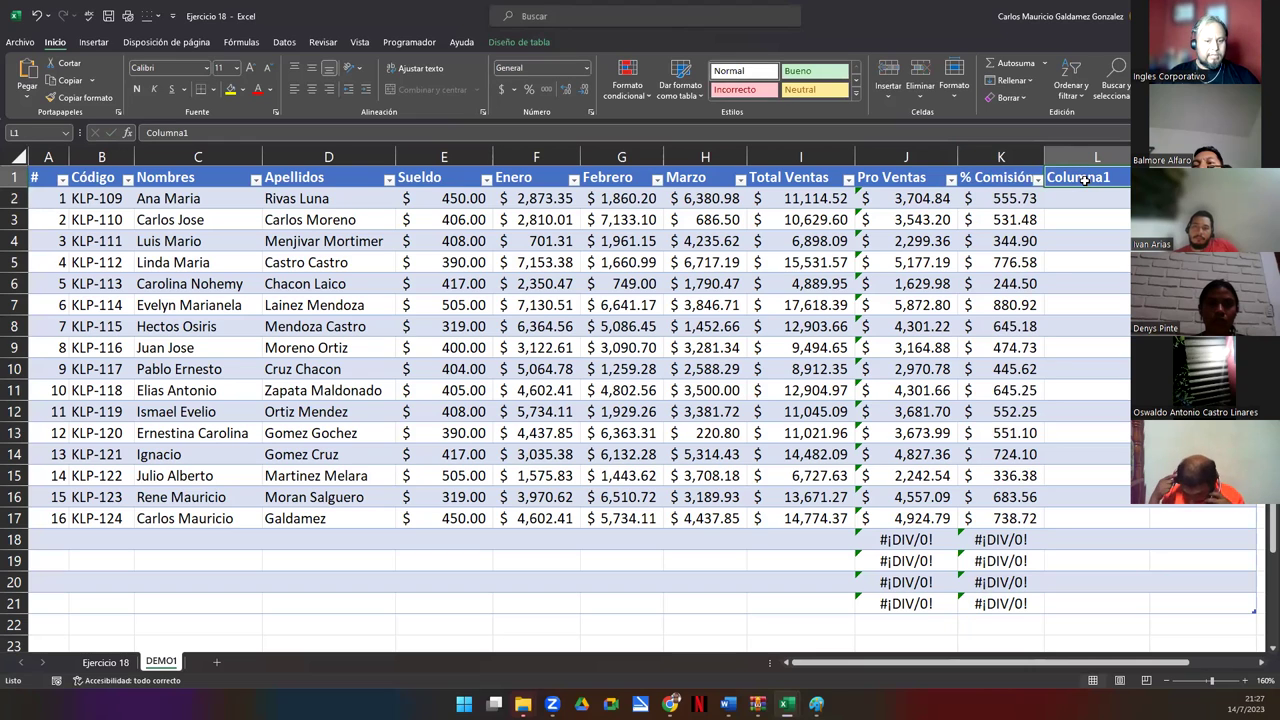
{"action": "type", "text": "%"}
{"action": "key", "text": "Return"}
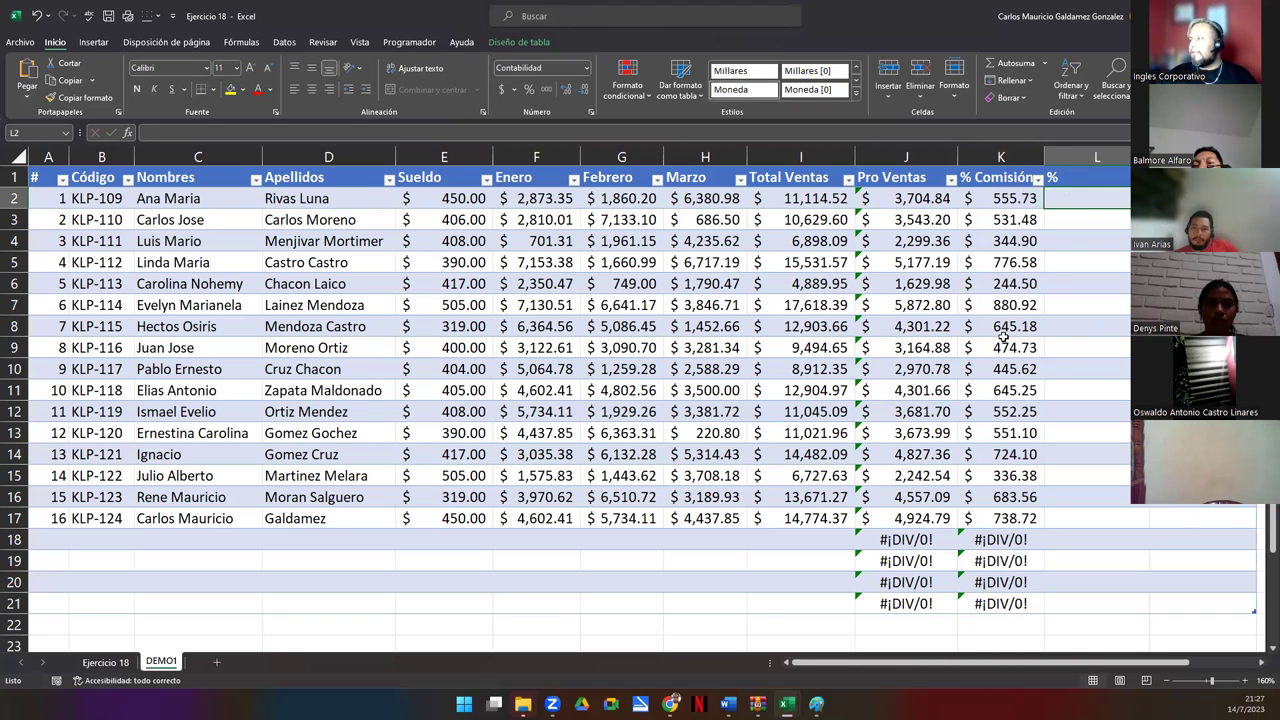
{"action": "key", "text": "Right"}
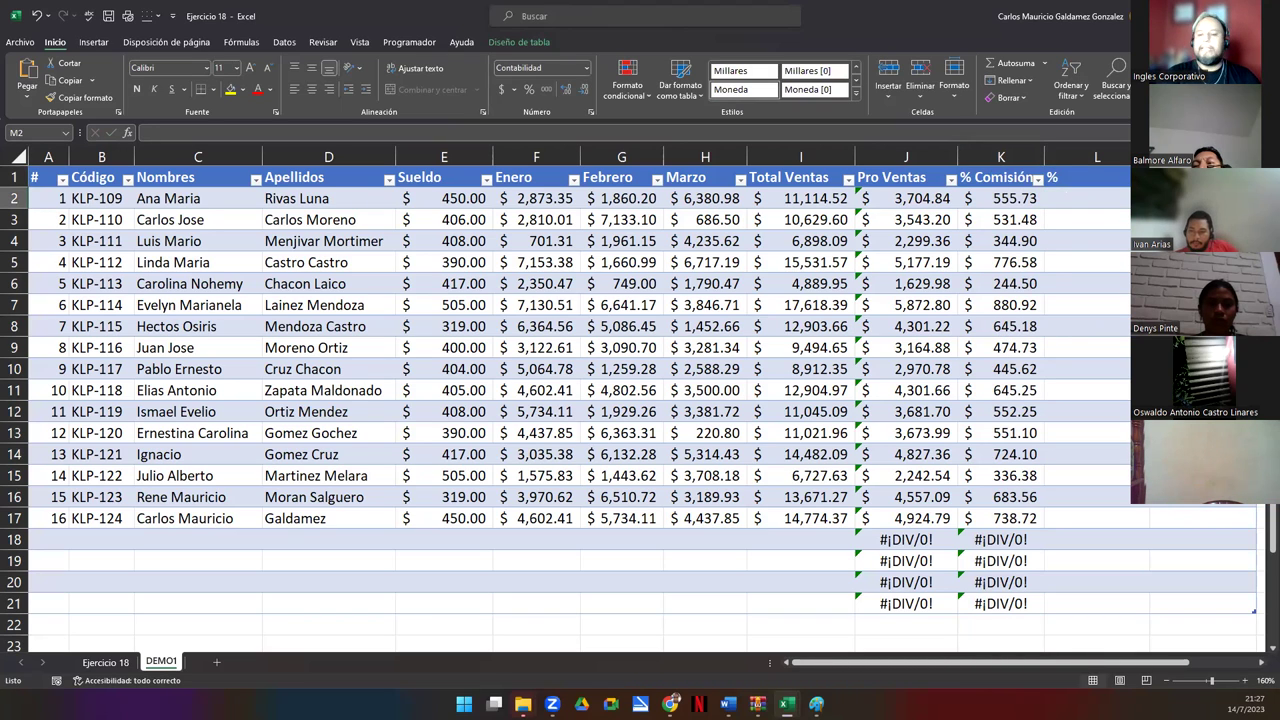
{"action": "type", "text": "="}
{"action": "key", "text": "Left"}
{"action": "key", "text": "Left"}
{"action": "key", "text": "Left"}
{"action": "key", "text": "Left"}
{"action": "key", "text": "Left"}
{"action": "key", "text": "Left"}
{"action": "key", "text": "Left"}
{"action": "key", "text": "Left"}
{"action": "type", "text": "+"}
{"action": "key", "text": "Left"}
{"action": "key", "text": "Left"}
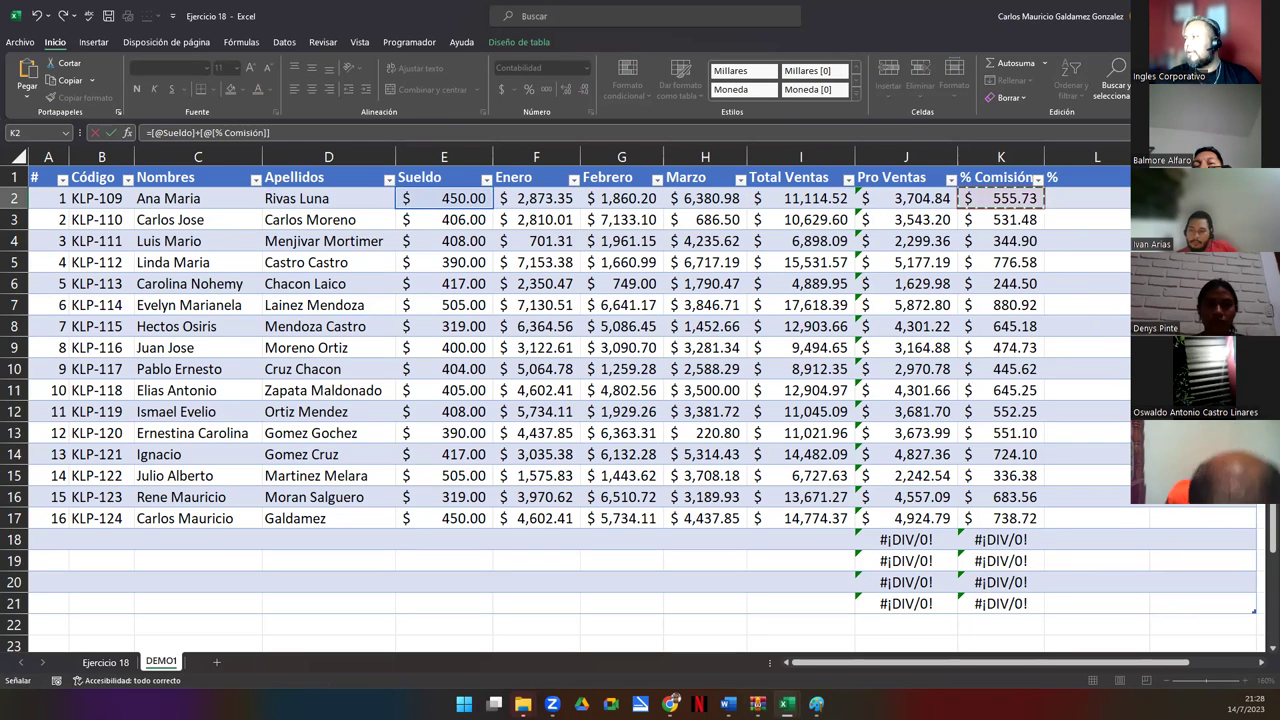
{"action": "key", "text": "Return"}
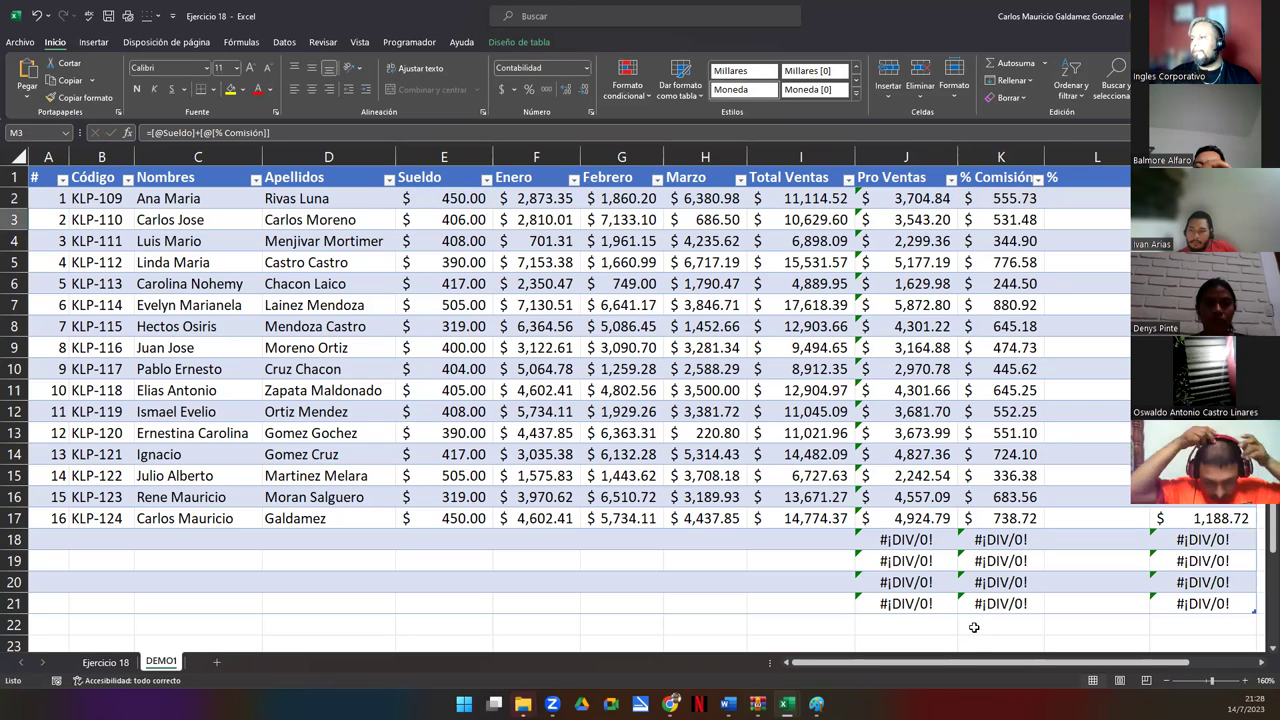
Number the new rows 17 to 20 and extend the Código codes to KLP-128
{"action": "left_click", "coordinate": [48, 539]}
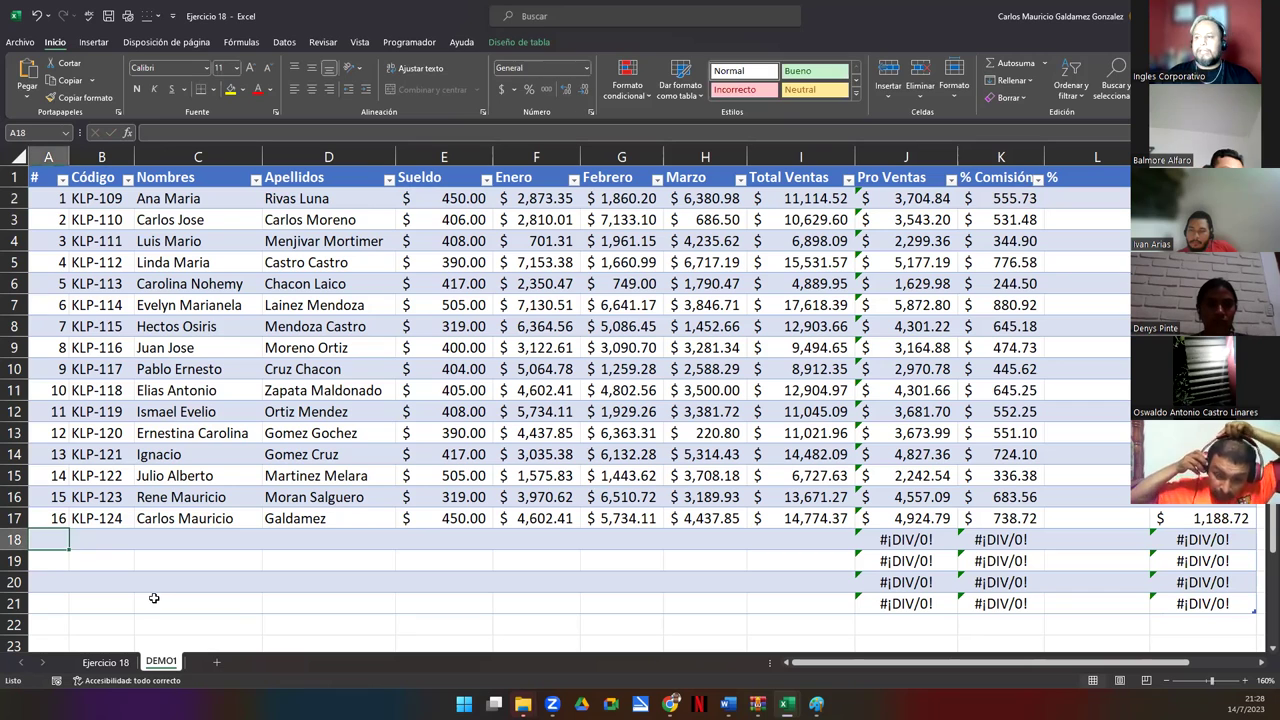
{"action": "type", "text": "17"}
{"action": "key", "text": "Return"}
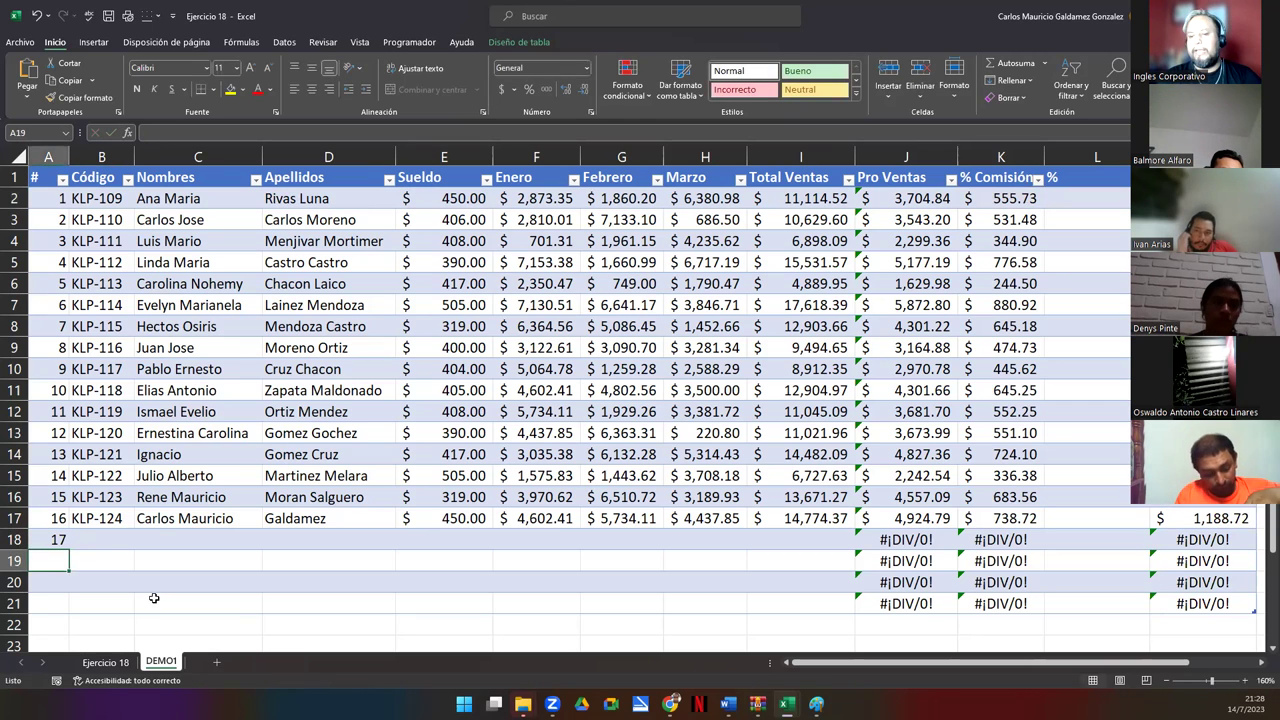
{"action": "type", "text": "18"}
{"action": "key", "text": "Return"}
{"action": "type", "text": "19"}
{"action": "key", "text": "Return"}
{"action": "type", "text": "20"}
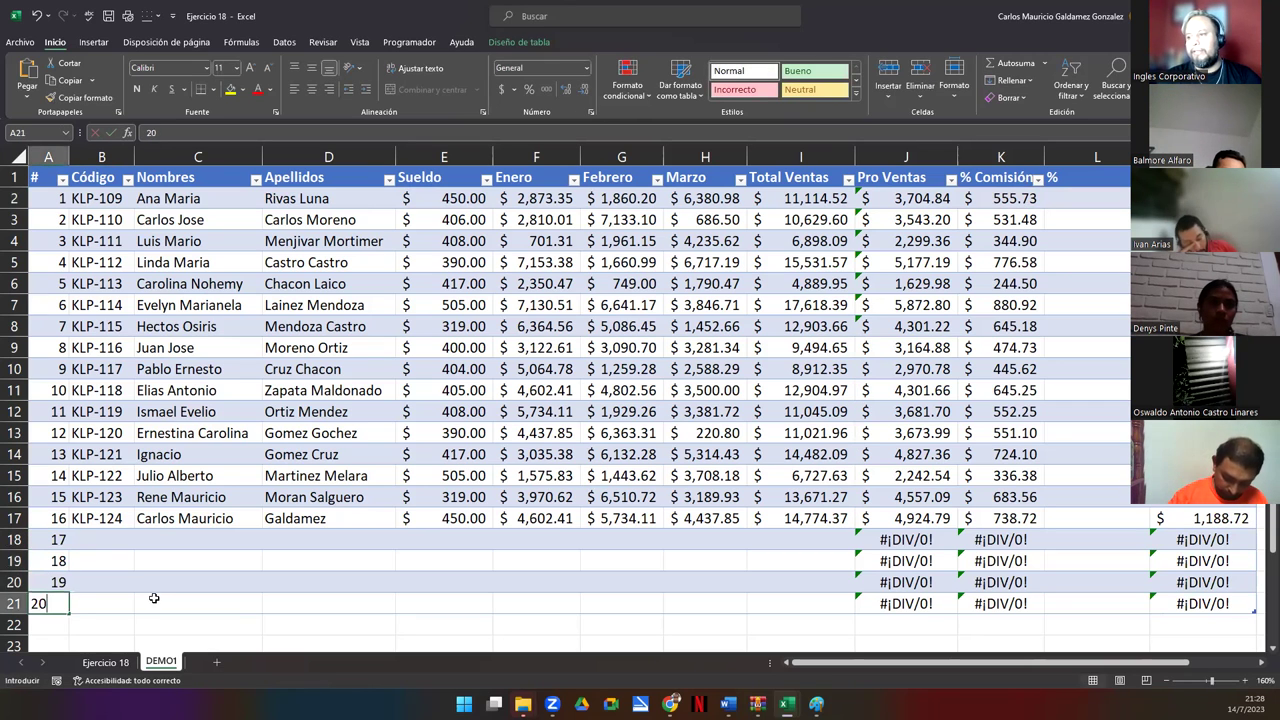
{"action": "key", "text": "Tab"}
{"action": "key", "text": "Up"}
{"action": "key", "text": "Up"}
{"action": "key", "text": "Up"}
{"action": "key", "text": "Up"}
{"action": "key", "text": "Up"}
{"action": "key", "text": "Up"}
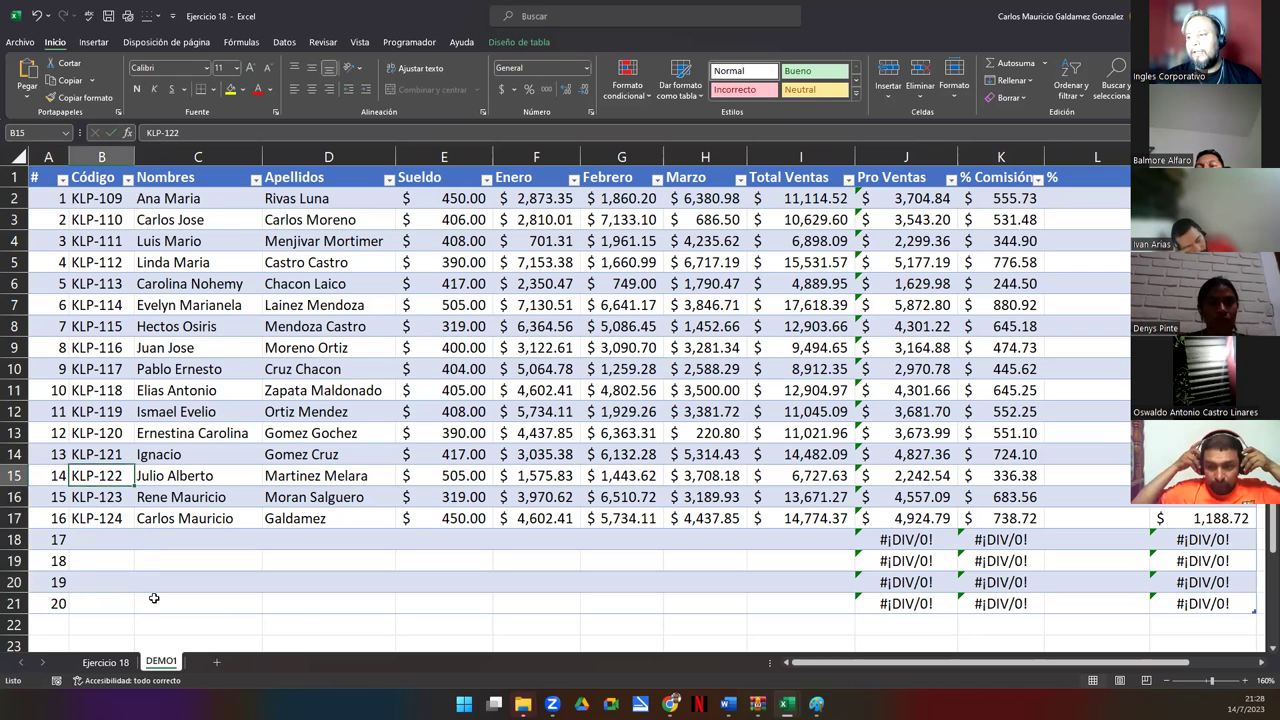
{"action": "key", "text": "shift+Down"}
{"action": "key", "text": "shift+Down"}
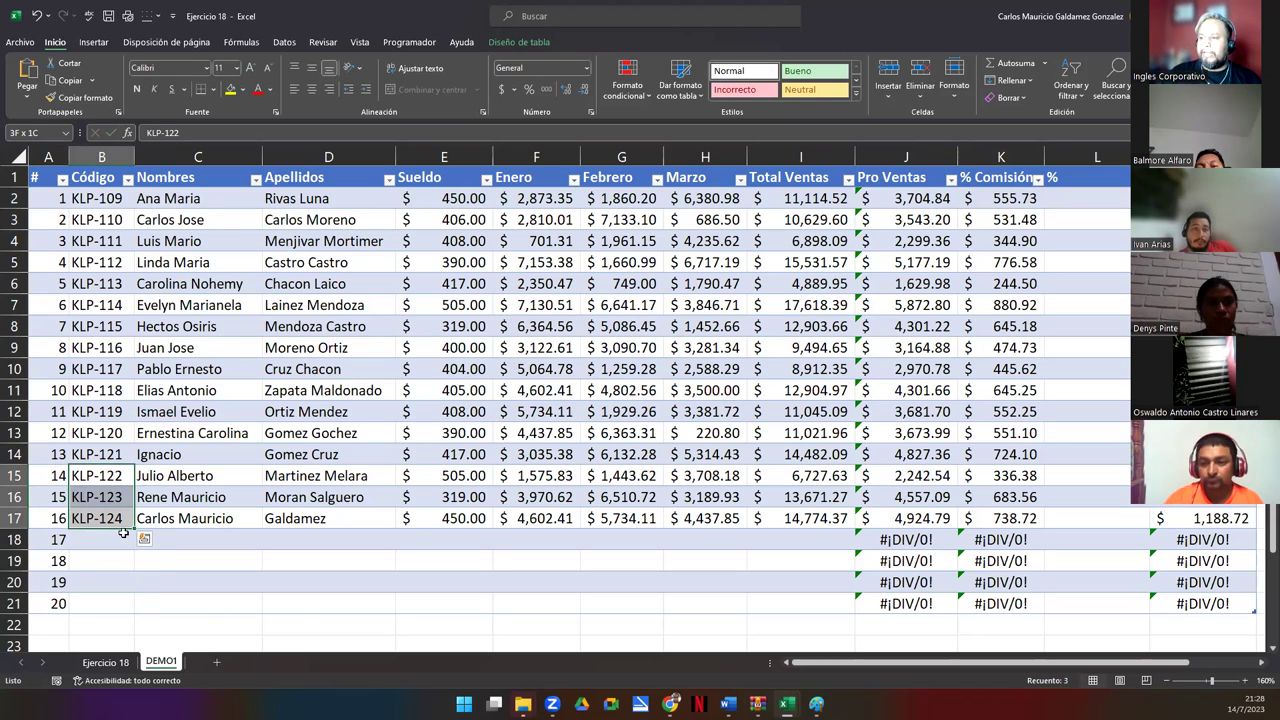
{"action": "left_click_drag", "start_coordinate": [133, 580], "coordinate": [133, 608]}
Enter first names and surnames for the four new employees in rows 18–21
{"action": "left_click", "coordinate": [166, 543]}
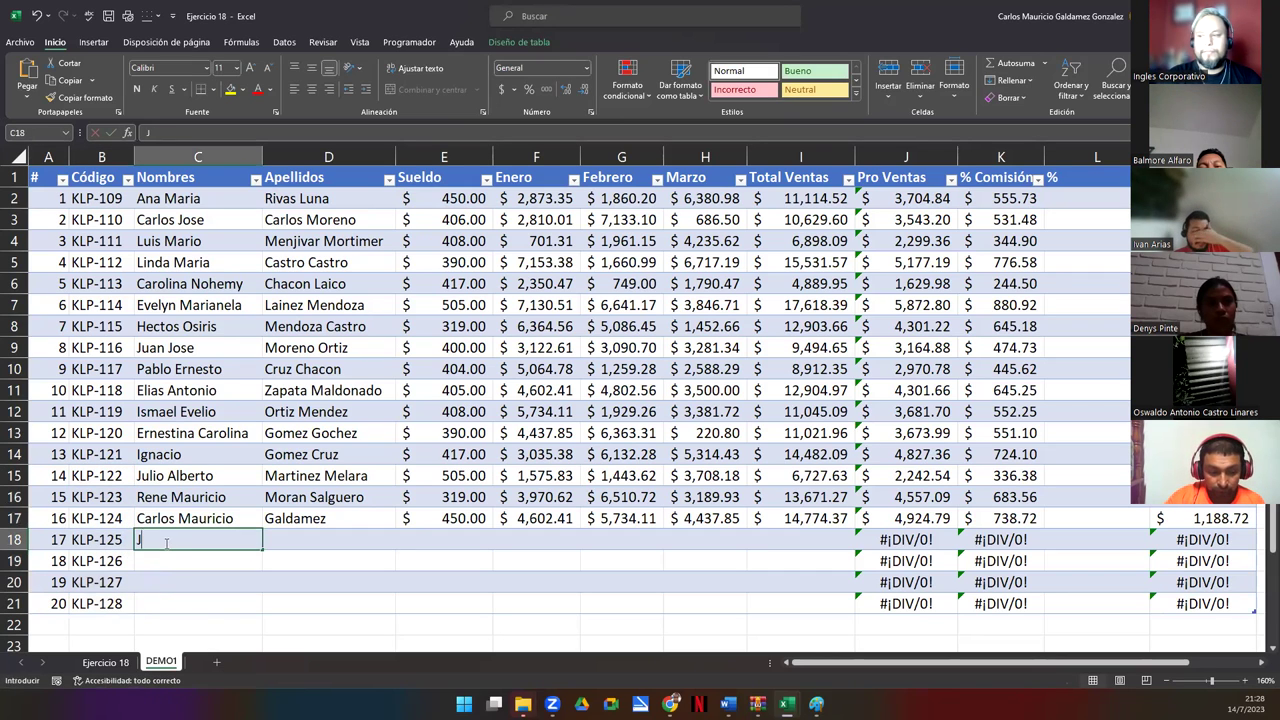
{"action": "key", "text": "Tab"}
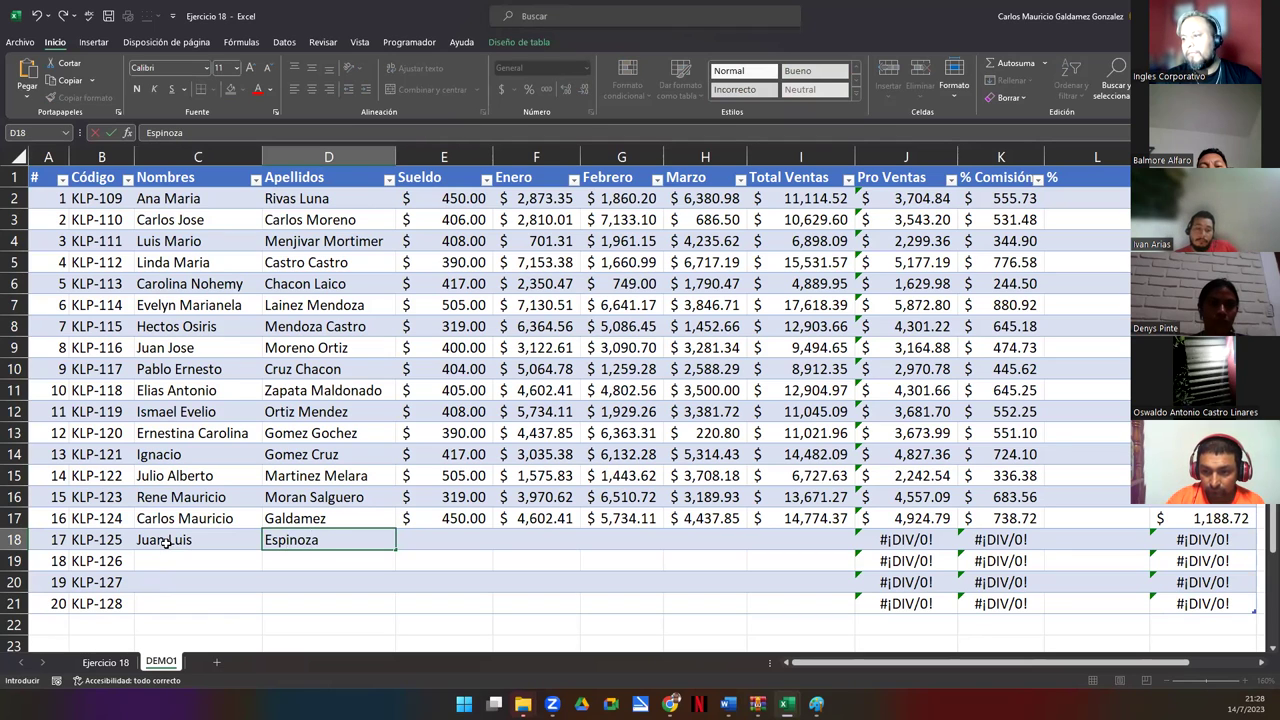
{"action": "key", "text": "Return"}
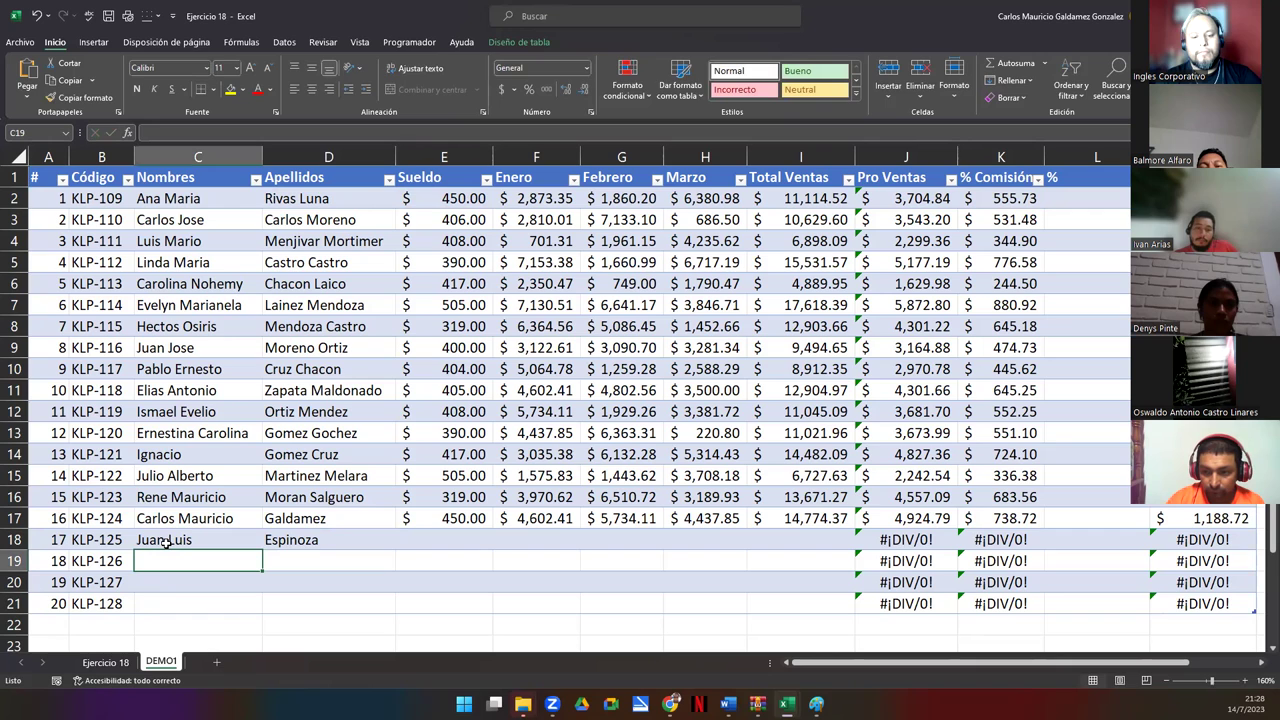
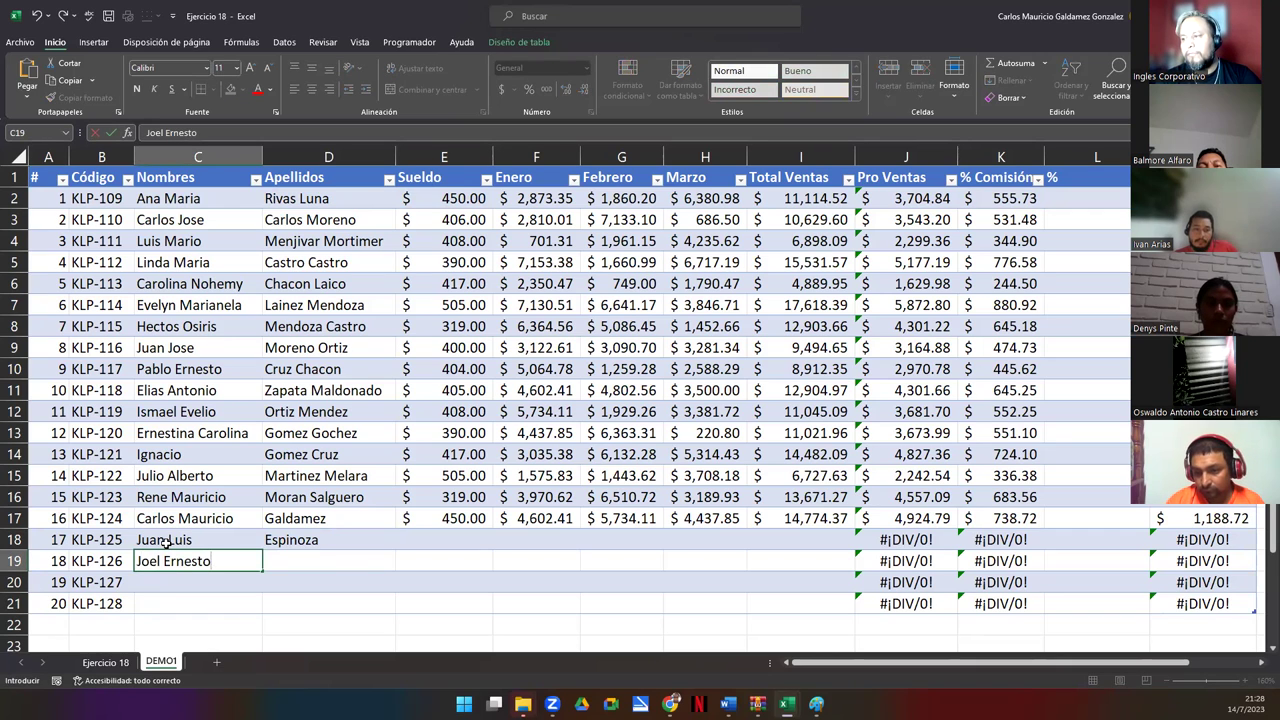
{"action": "key", "text": "Tab"}
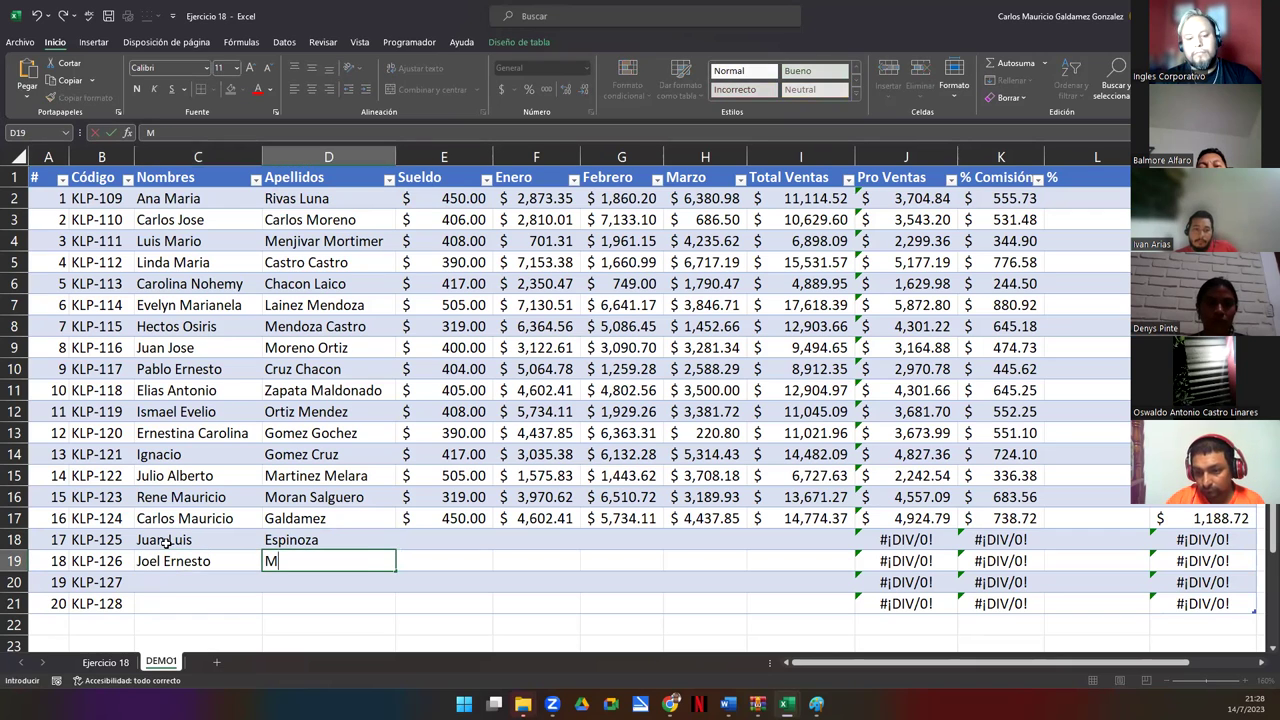
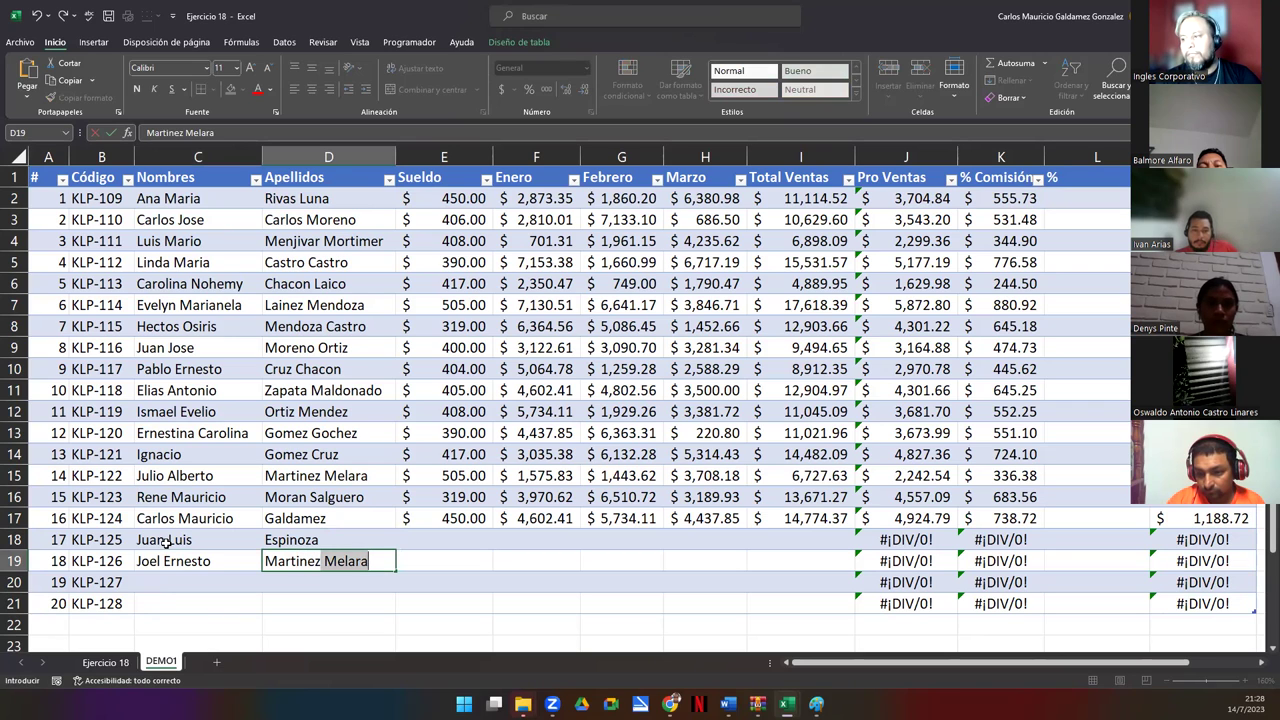
{"action": "type", "text": "Mo"}
{"action": "key", "text": "BackSpace"}
{"action": "key", "text": "BackSpace"}
{"action": "key", "text": "BackSpace"}
{"action": "key", "text": "BackSpace"}
{"action": "key", "text": "BackSpace"}
{"action": "type", "text": "ój"}
{"action": "key", "text": "Return"}
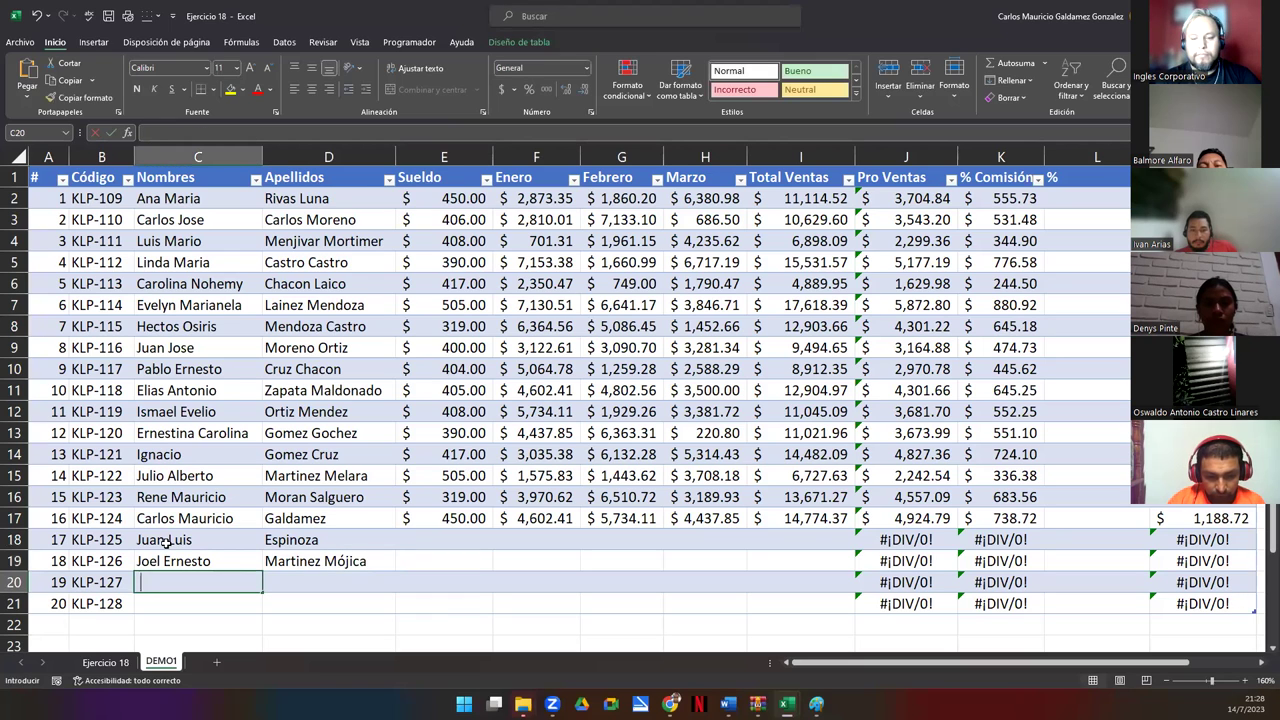
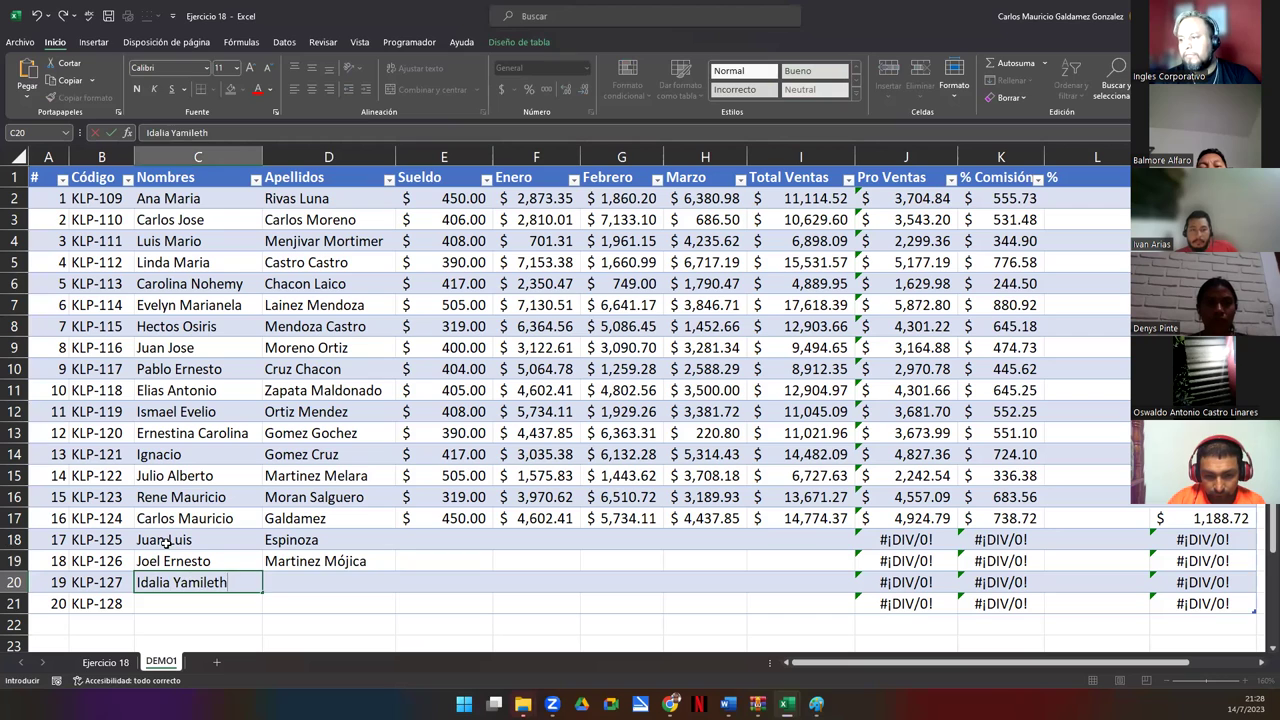
{"action": "key", "text": "Tab"}
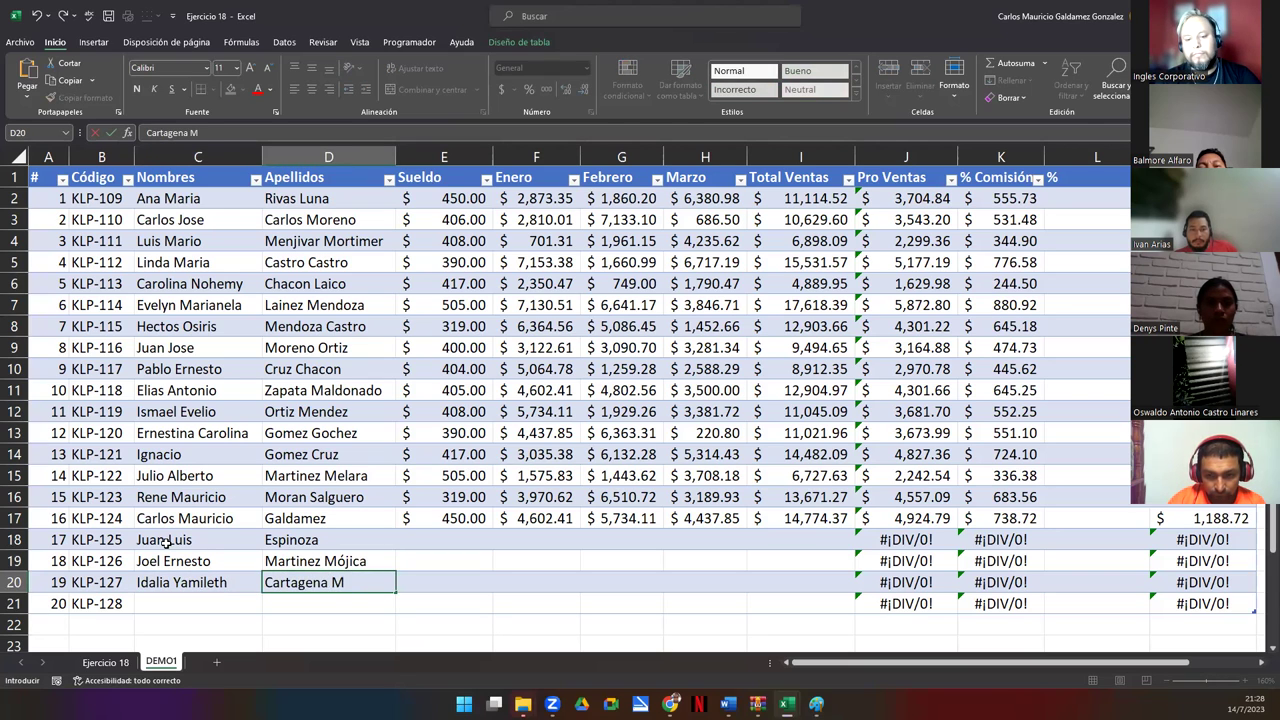
{"action": "key", "text": "Return"}
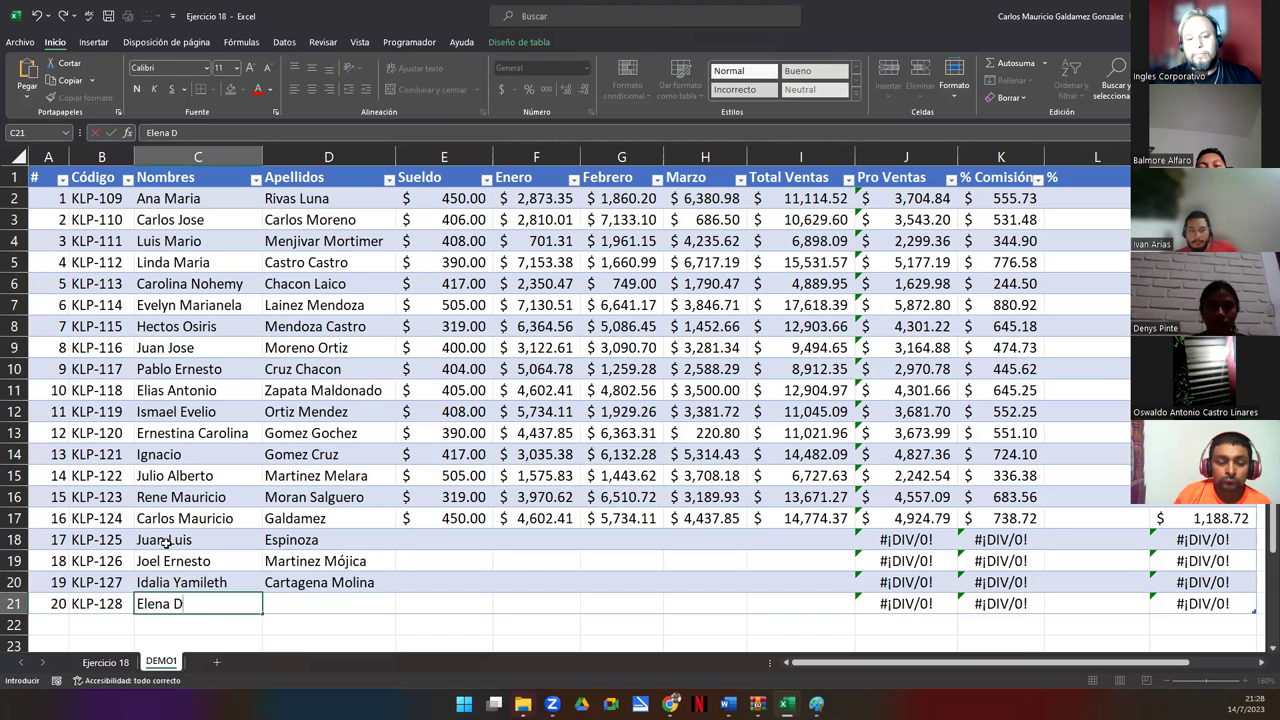
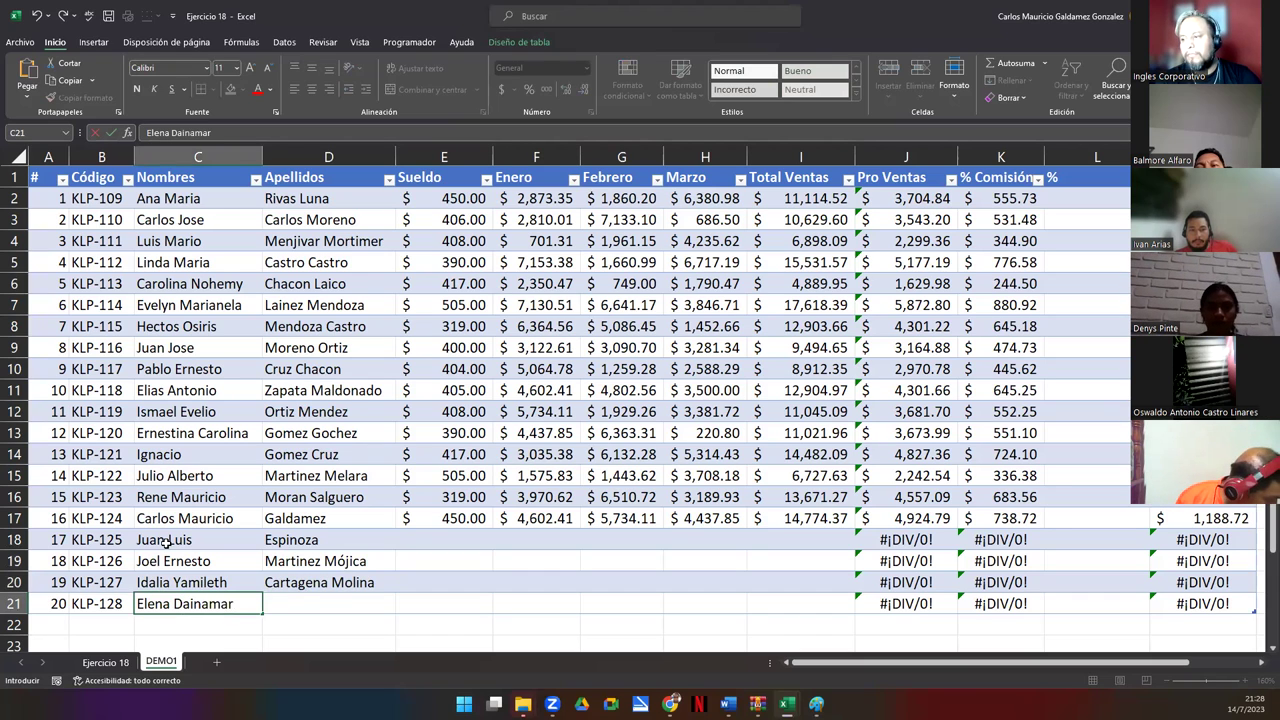
{"action": "key", "text": "Tab"}
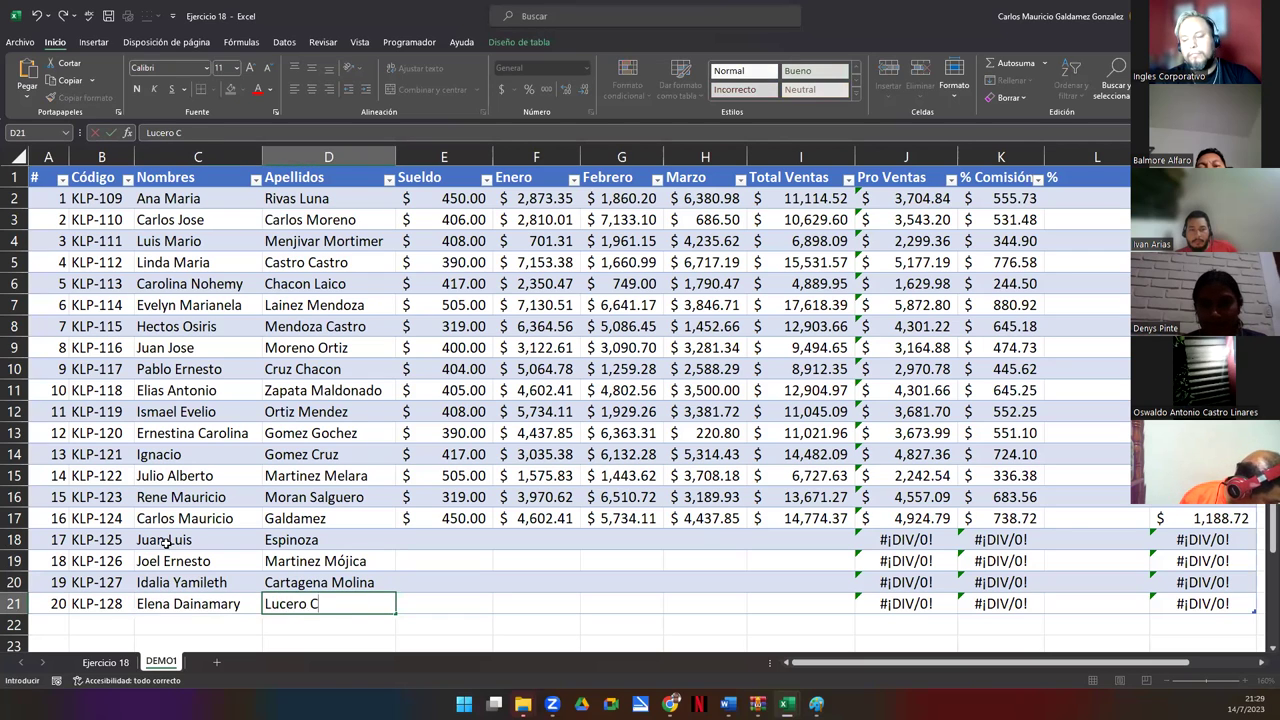
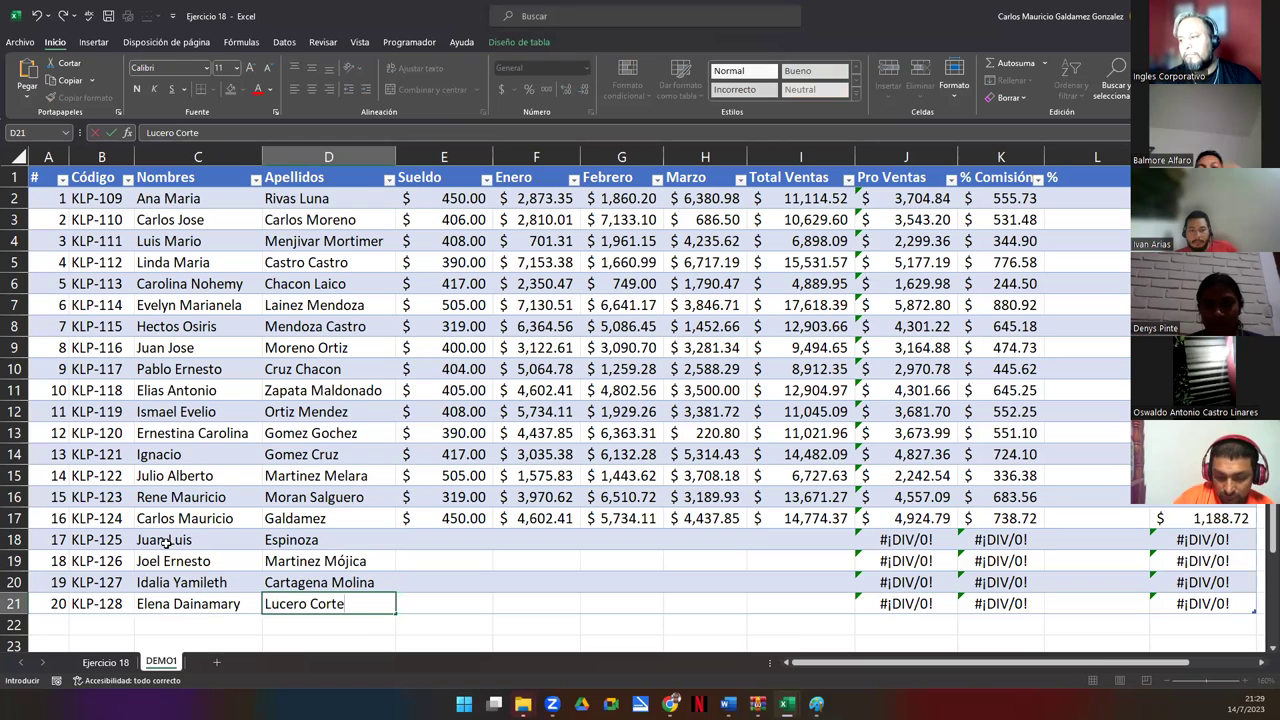
{"action": "key", "text": "Tab"}
Enter Sueldo values 500, 600, 550 and 710 for rows 18–21
{"action": "key", "text": "Up"}
{"action": "key", "text": "Up"}
{"action": "key", "text": "Up"}
{"action": "type", "text": "50"}
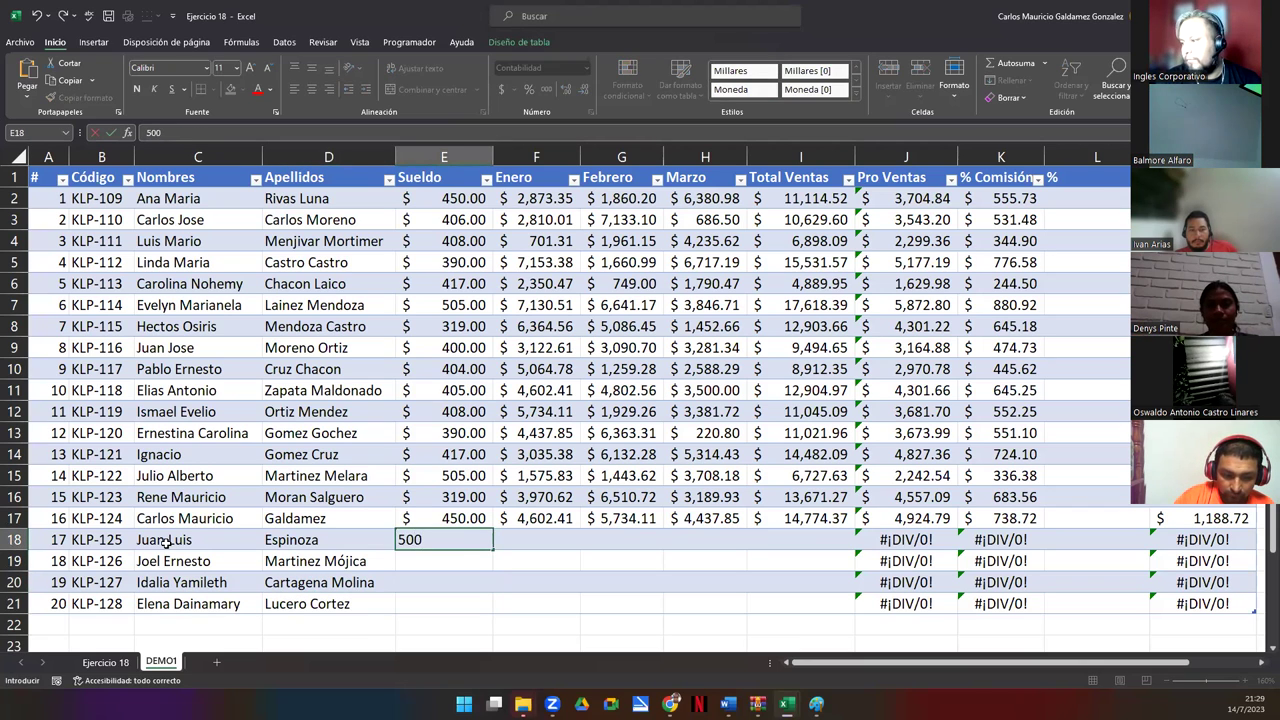
{"action": "key", "text": "Return"}
{"action": "type", "text": "60"}
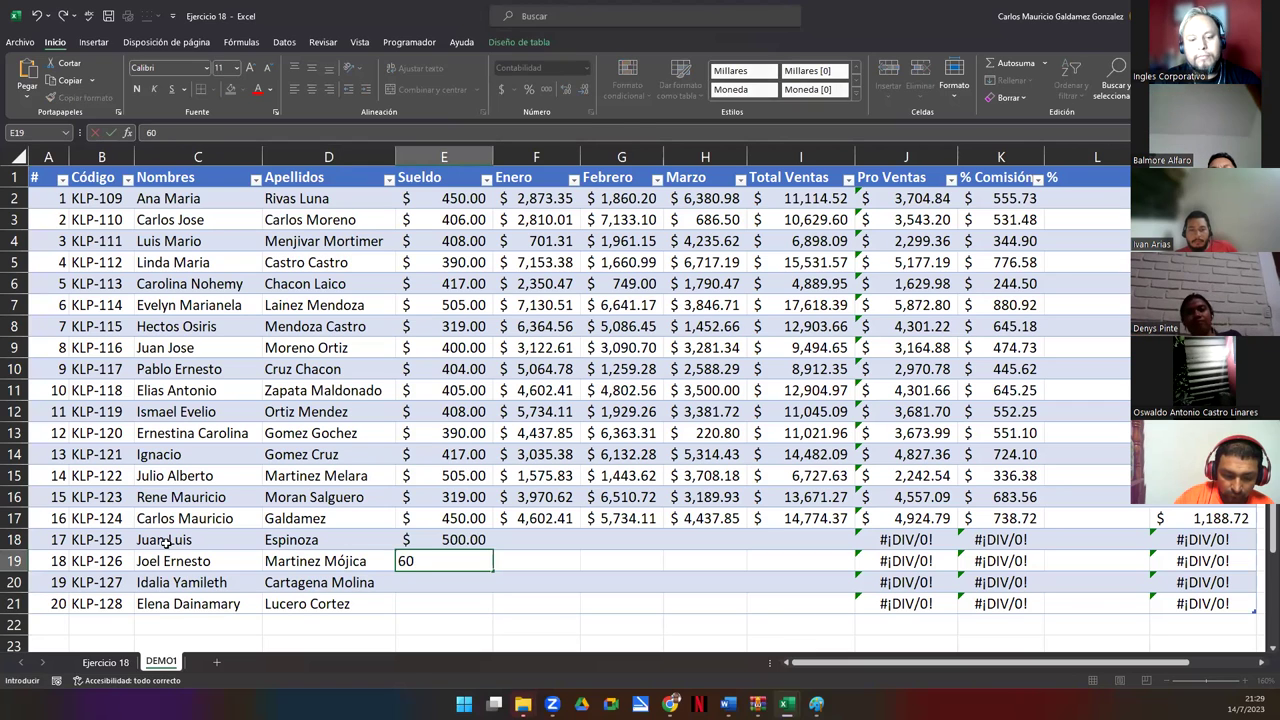
{"action": "type", "text": "0"}
{"action": "key", "text": "Return"}
{"action": "type", "text": "550"}
{"action": "key", "text": "Return"}
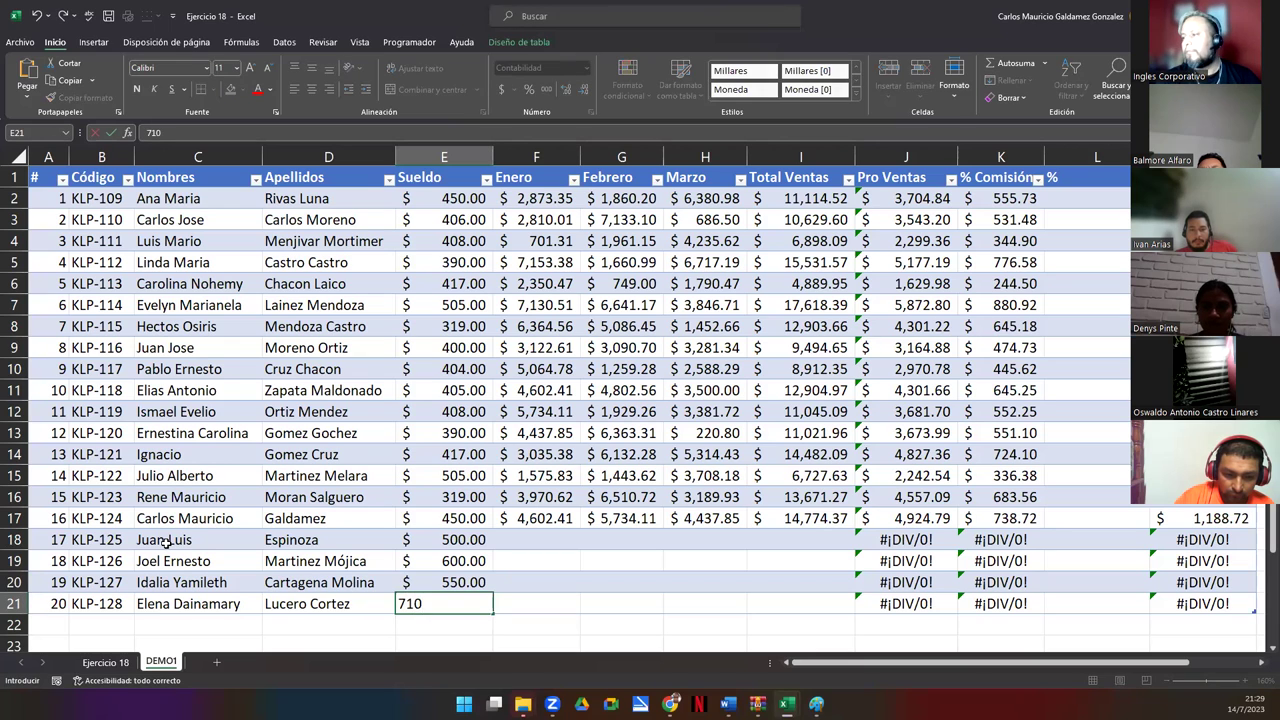
{"action": "key", "text": "Return"}
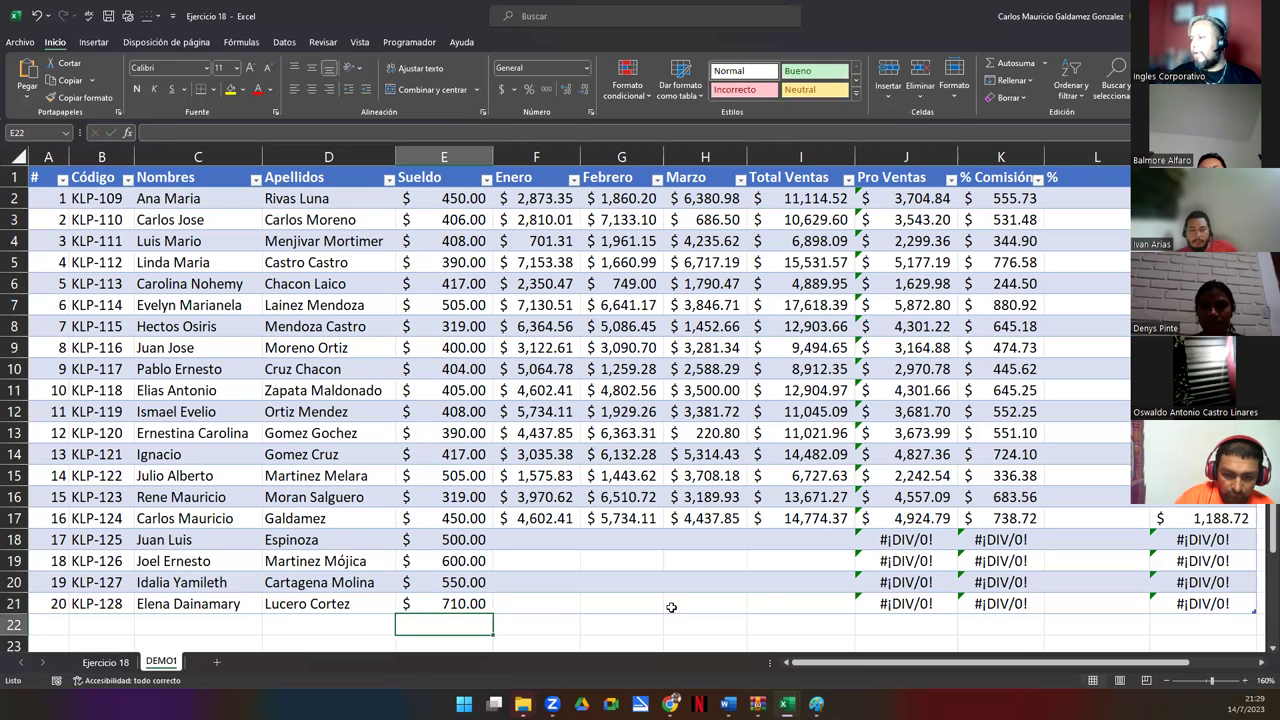
Fill F18:H21 with =ALEATORIO.ENTRE(6000;10000) and extend Total Ventas down to row 21
{"action": "left_click", "coordinate": [530, 541]}
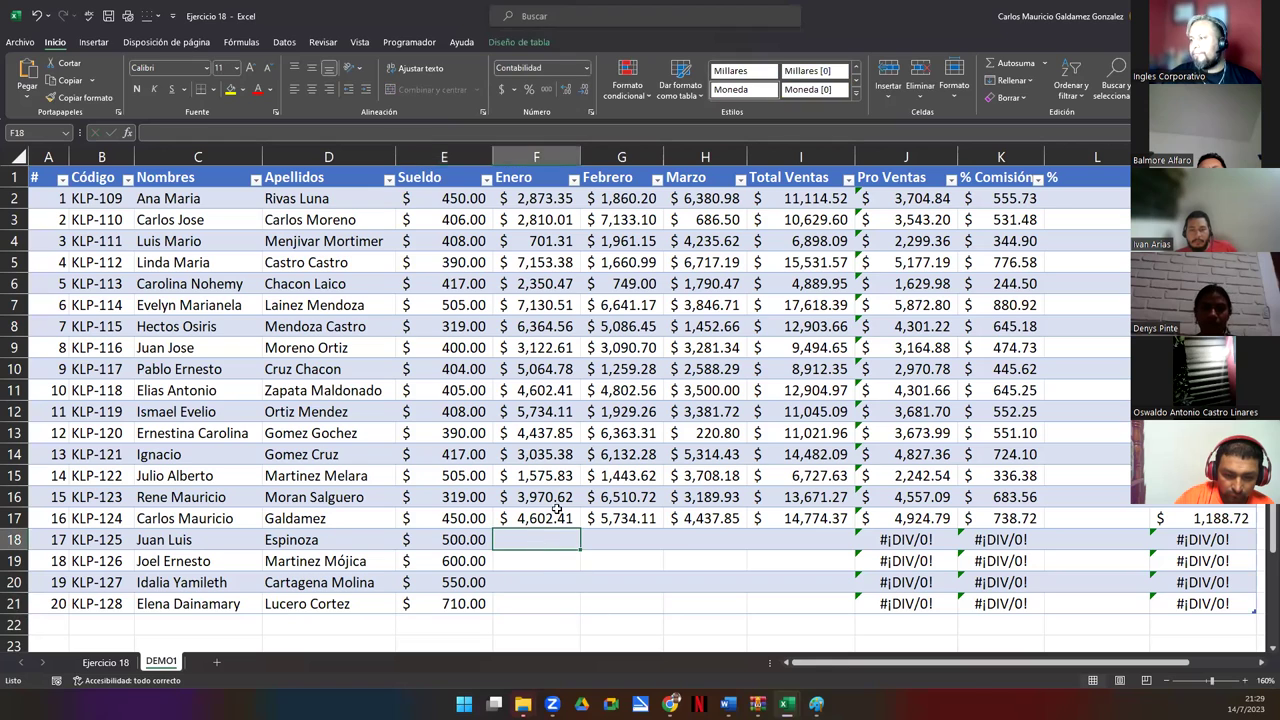
{"action": "type", "text": "=a"}
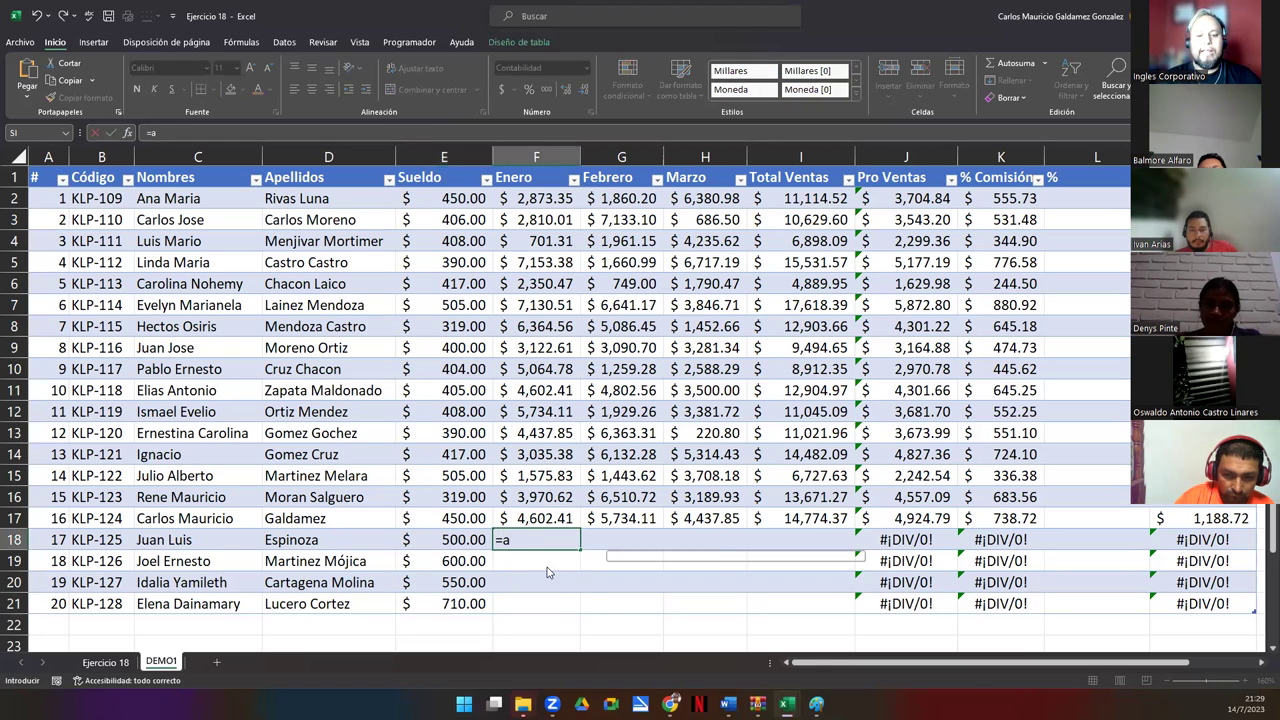
{"action": "type", "text": "lea"}
{"action": "double_click", "coordinate": [548, 569]}
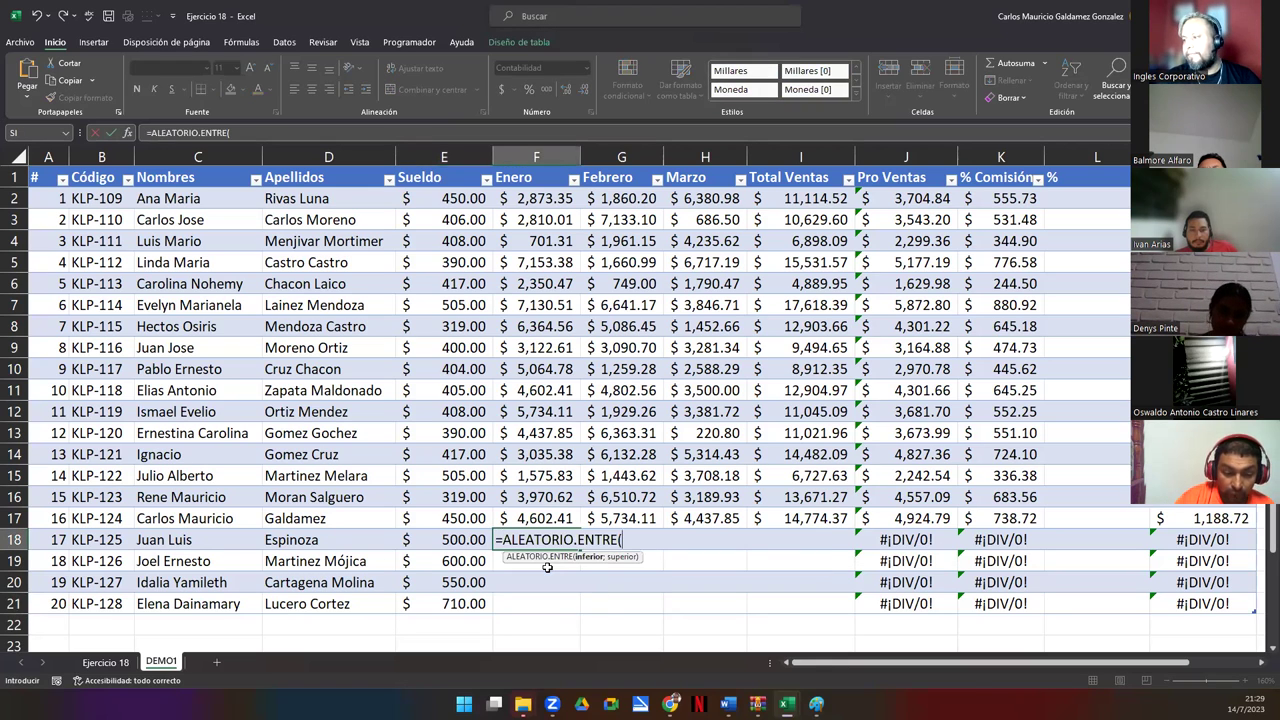
{"action": "type", "text": "6"}
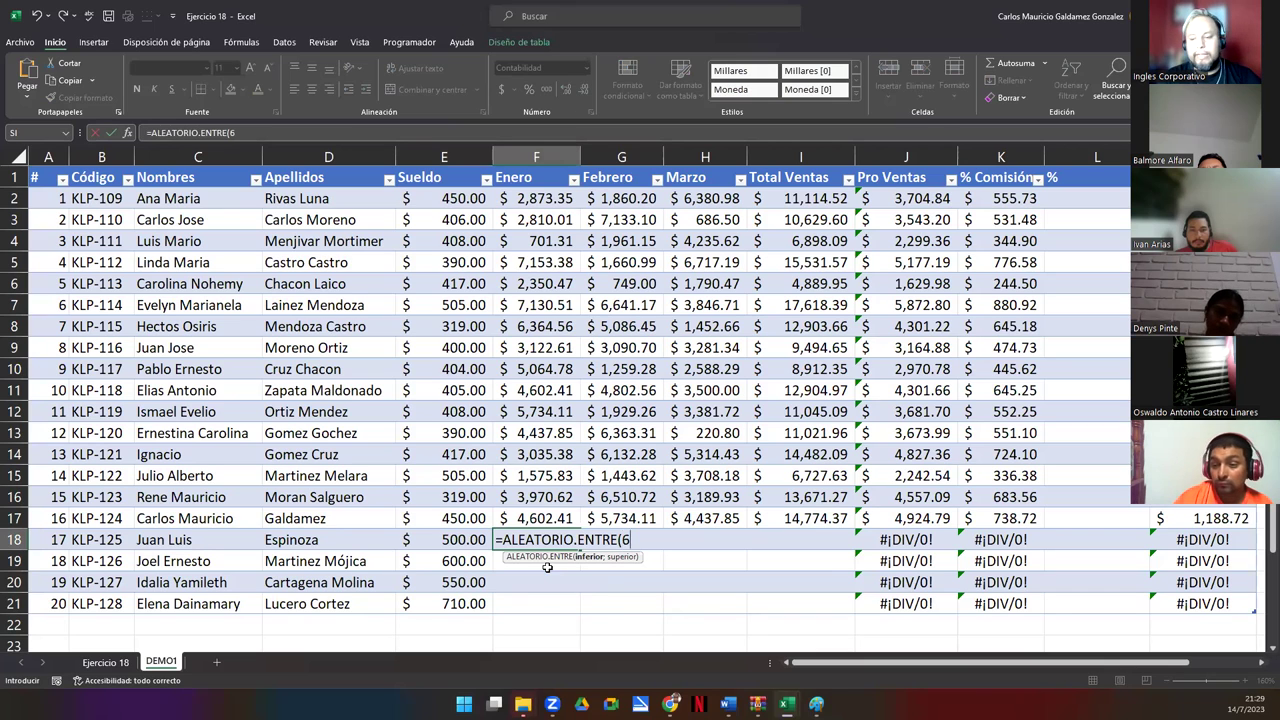
{"action": "type", "text": "000;10000"}
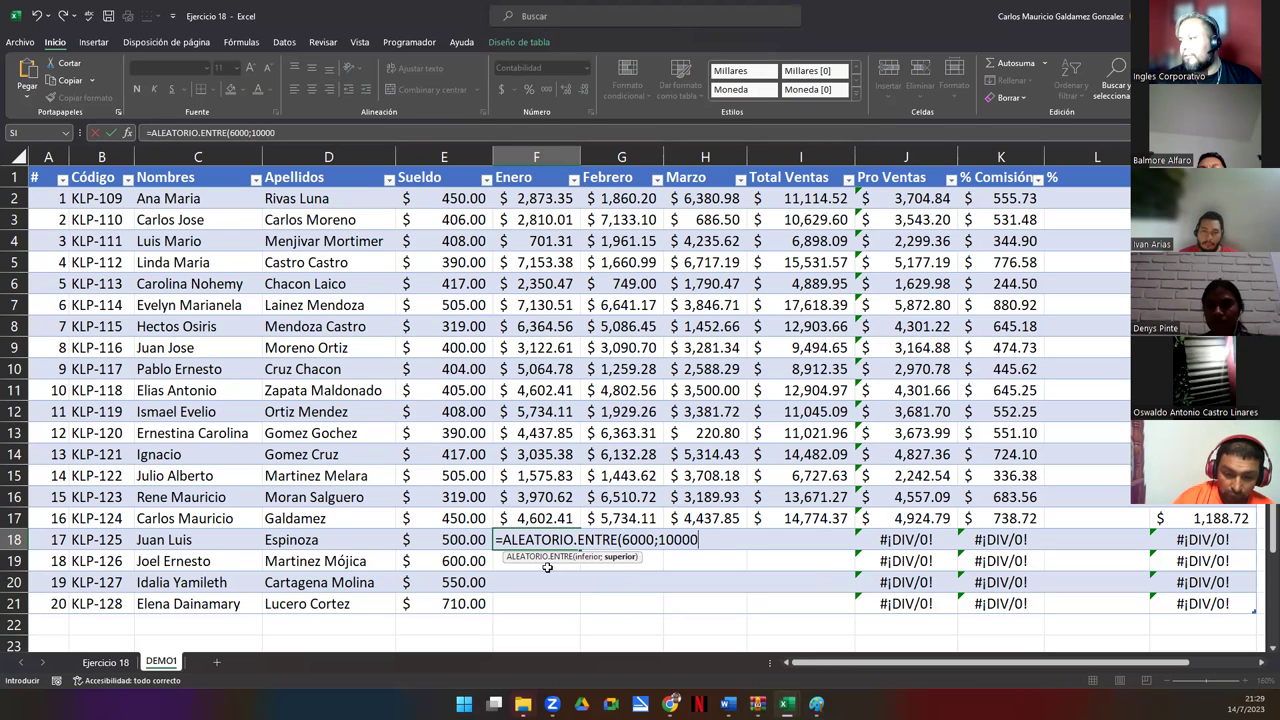
{"action": "type", "text": ")"}
{"action": "key", "text": "Return"}
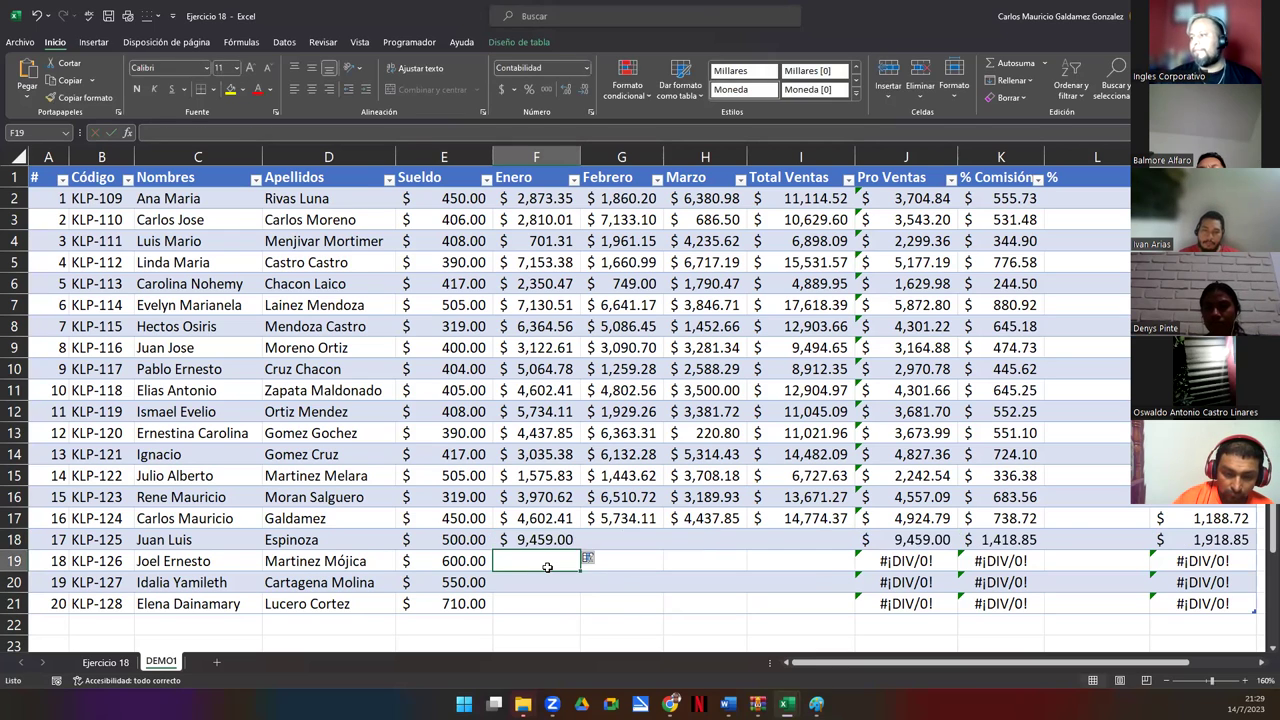
{"action": "left_click", "coordinate": [535, 541]}
{"action": "mouse_move", "coordinate": [580, 550]}
{"action": "left_mouse_down"}
{"action": "mouse_move", "coordinate": [569, 612]}
{"action": "mouse_move", "coordinate": [820, 615]}
{"action": "mouse_move", "coordinate": [728, 616]}
{"action": "left_mouse_up"}
{"action": "left_click", "coordinate": [813, 518]}
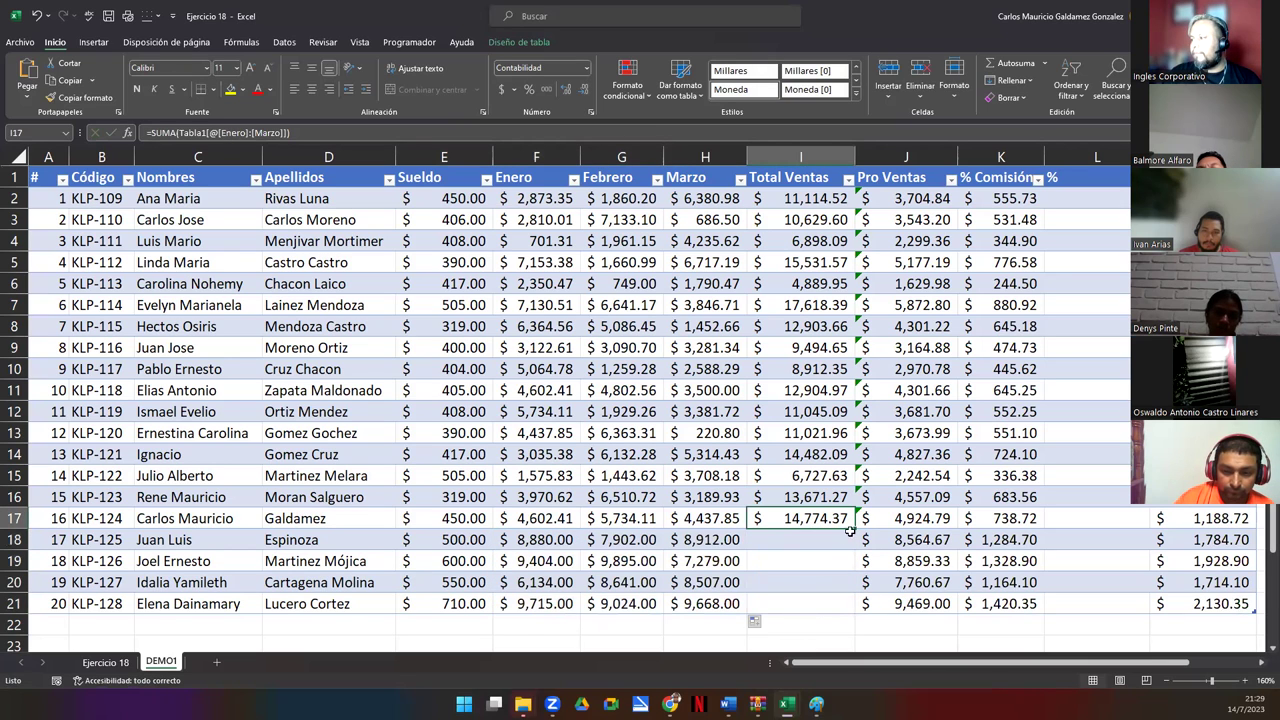
{"action": "double_click", "coordinate": [854, 528]}
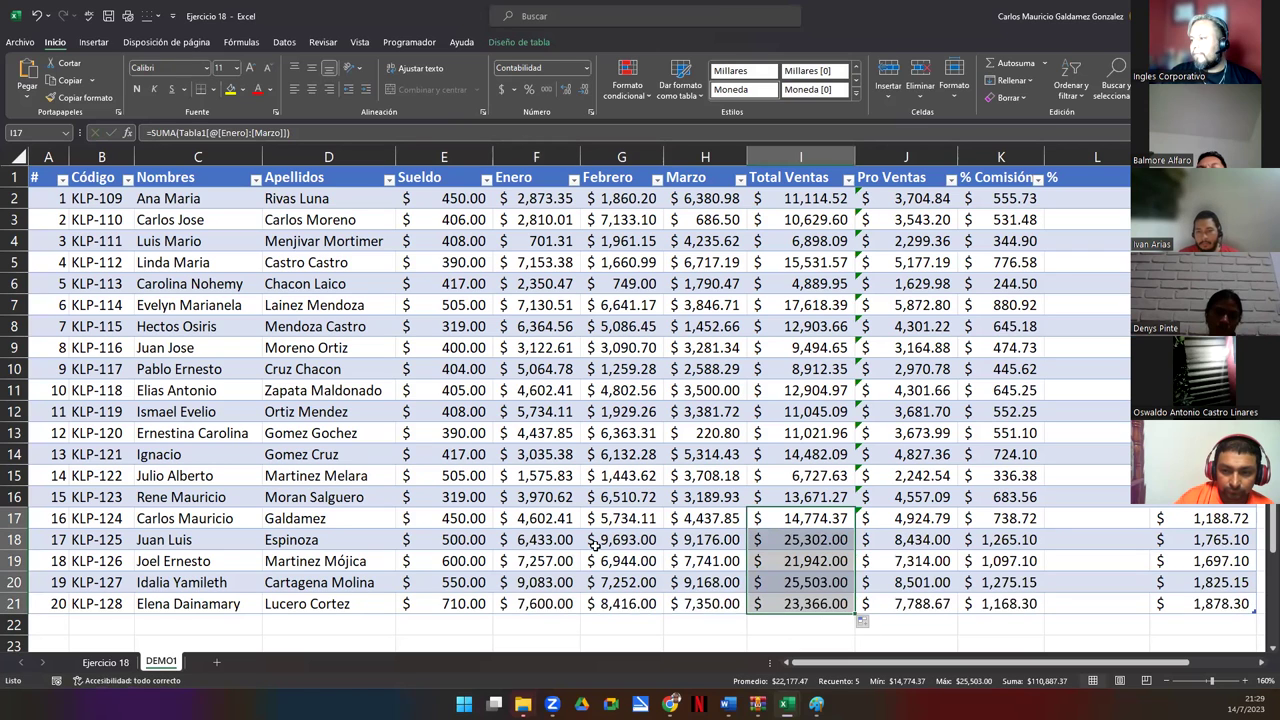
Copy F18:H21 and paste it back as values to fix the random sales
{"action": "left_click_drag", "start_coordinate": [572, 541], "coordinate": [705, 603]}
{"action": "key", "text": "ctrl+c"}
{"action": "right_click", "coordinate": [522, 545]}
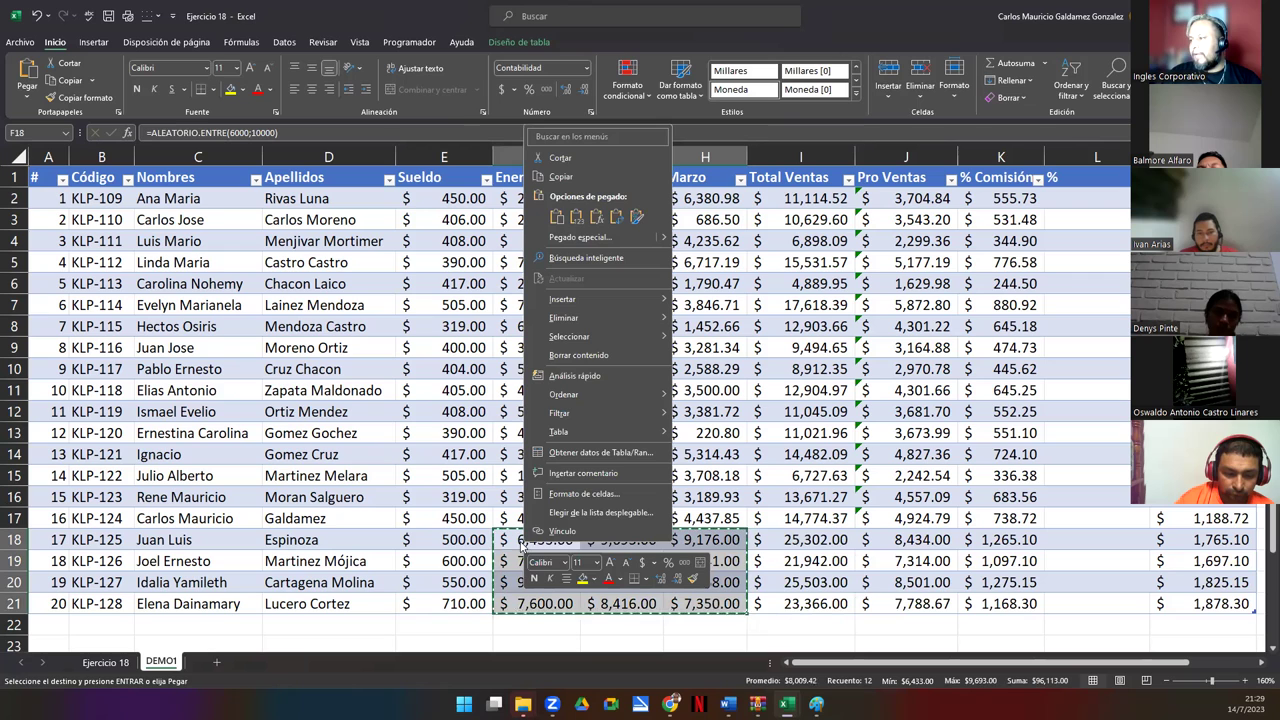
{"action": "left_click", "coordinate": [577, 217]}
{"action": "key", "text": "ctrl+v"}
{"action": "left_click", "coordinate": [705, 539]}
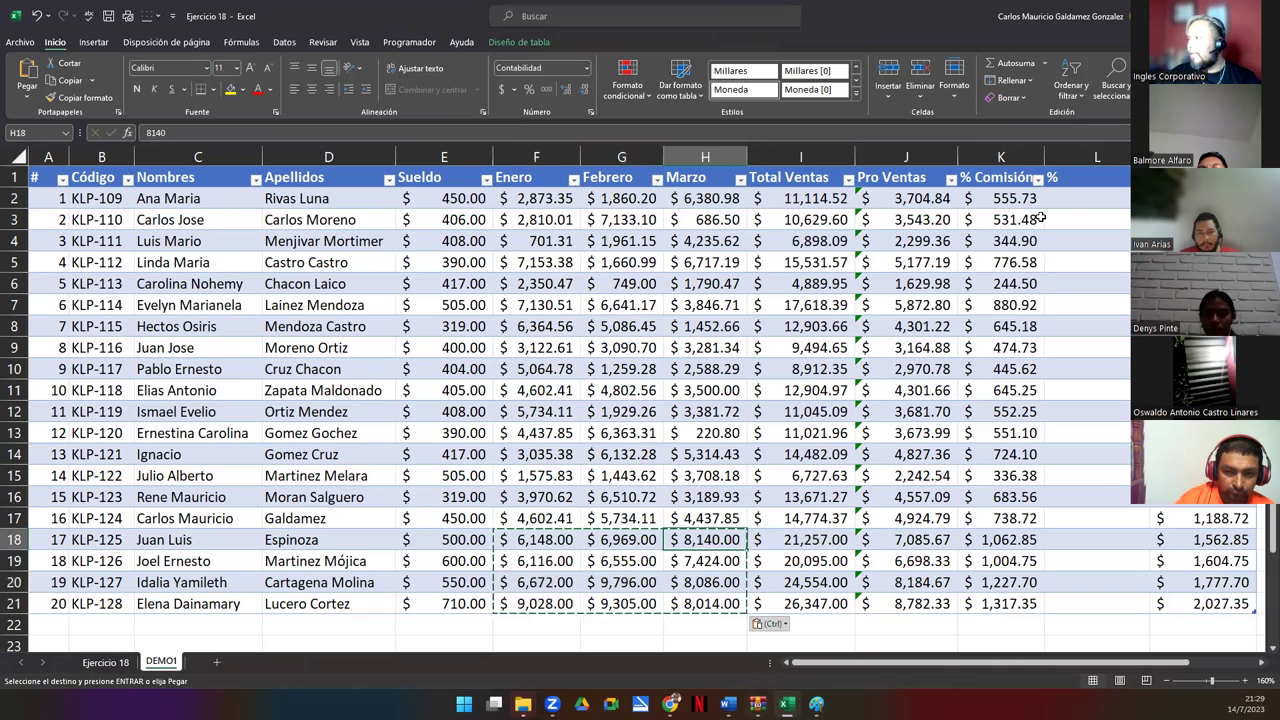
{"action": "left_click", "coordinate": [617, 470]}
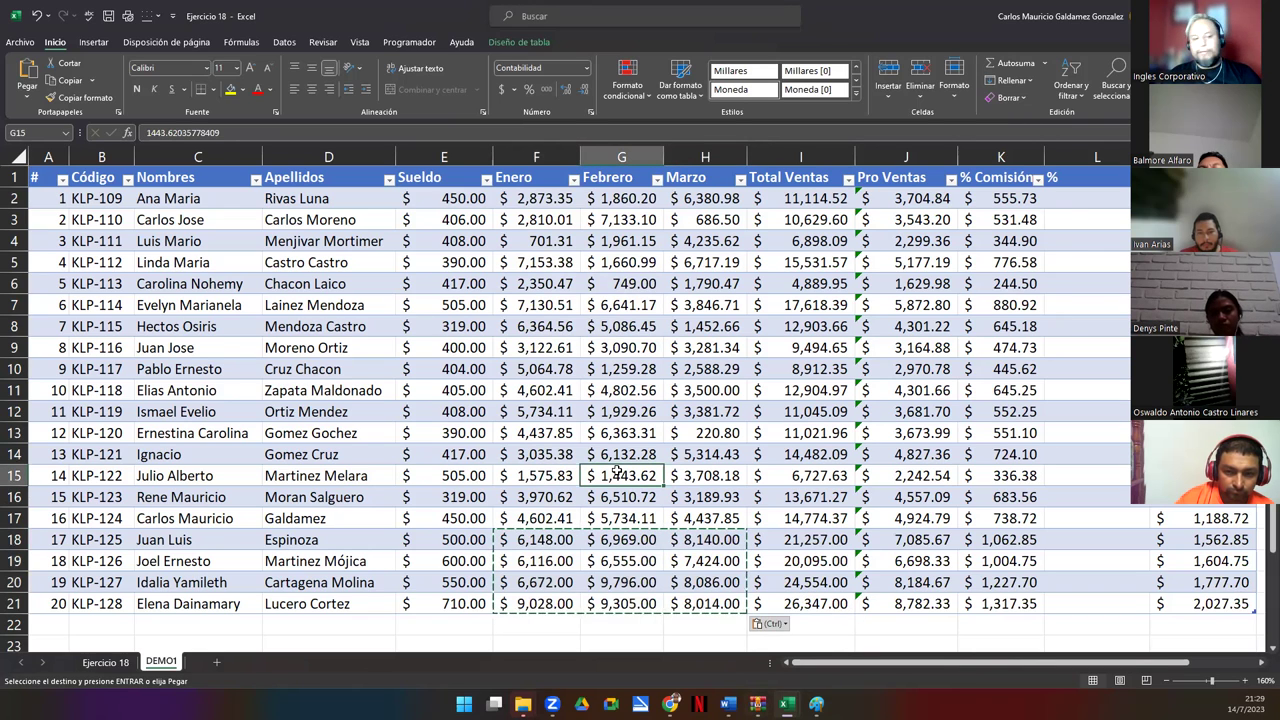
{"action": "key", "text": "Escape"}
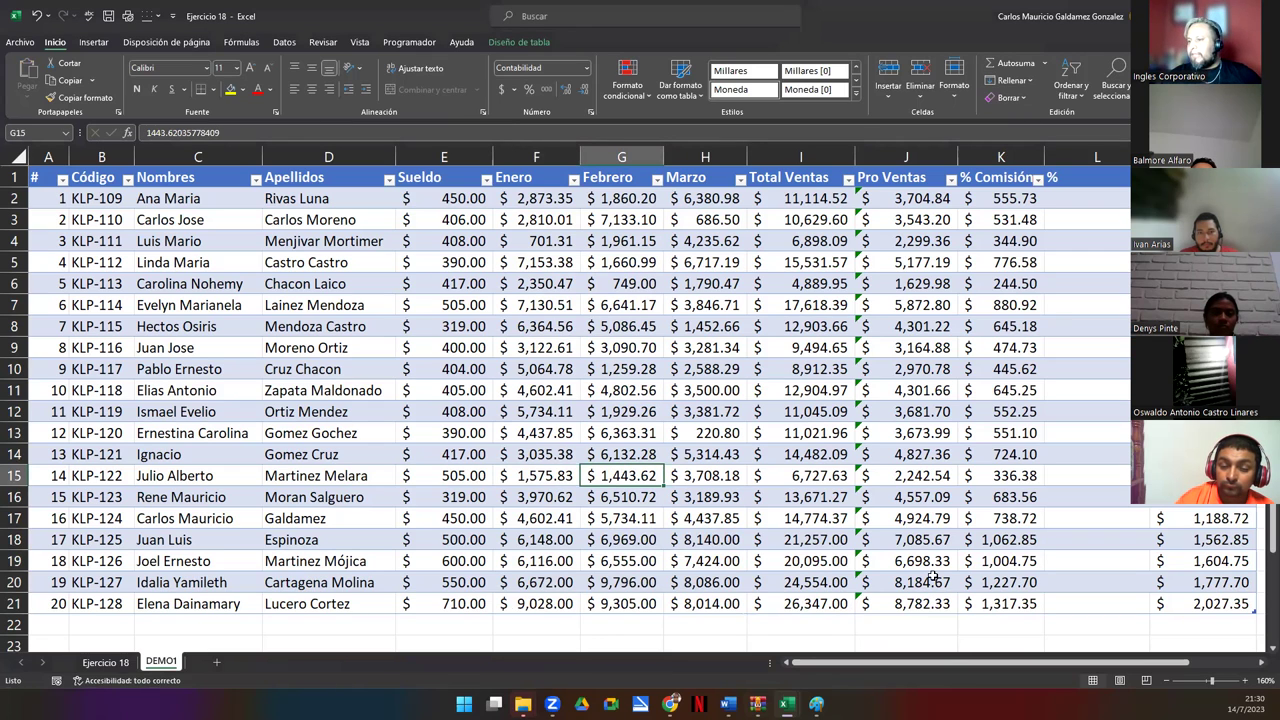
{"action": "scroll", "coordinate": [727, 496], "scroll_direction": "down", "scroll_amount": 1, "text": "ctrl"}
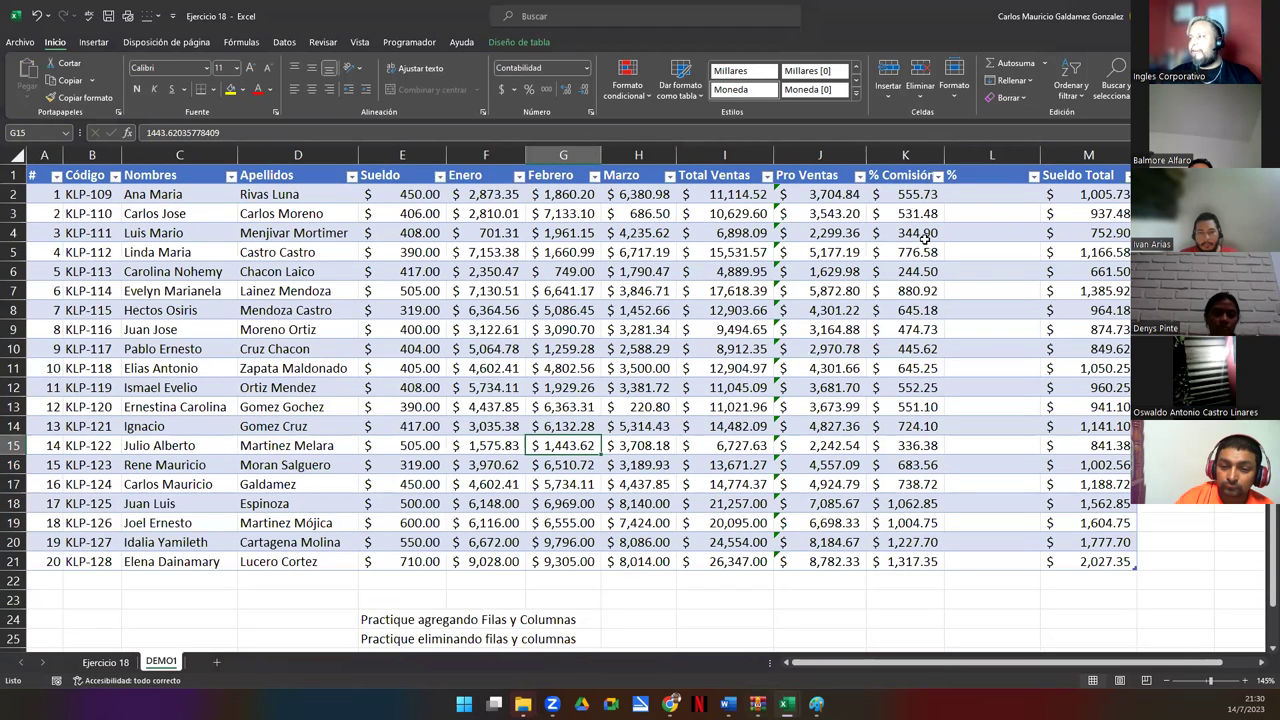
{"action": "left_click", "coordinate": [965, 200]}
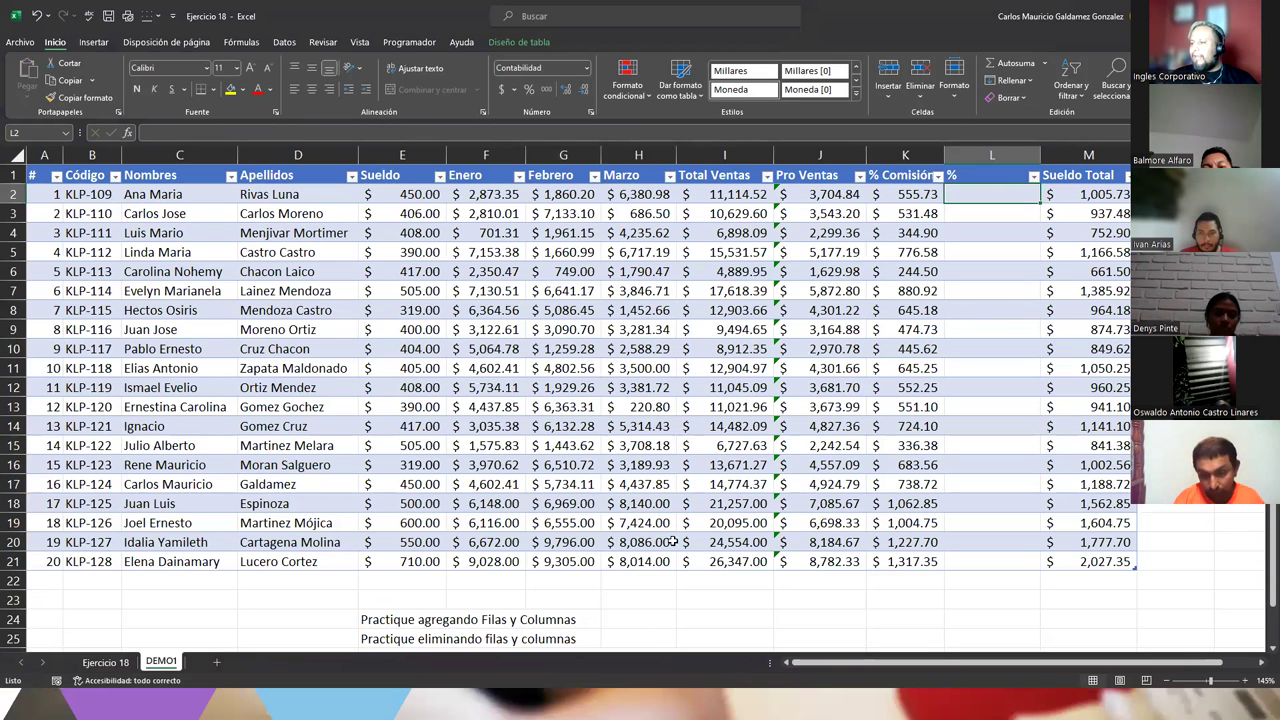
Delete the three practice notes in E24:I26 below the table
{"action": "scroll", "coordinate": [535, 645], "scroll_direction": "down", "scroll_amount": 5}
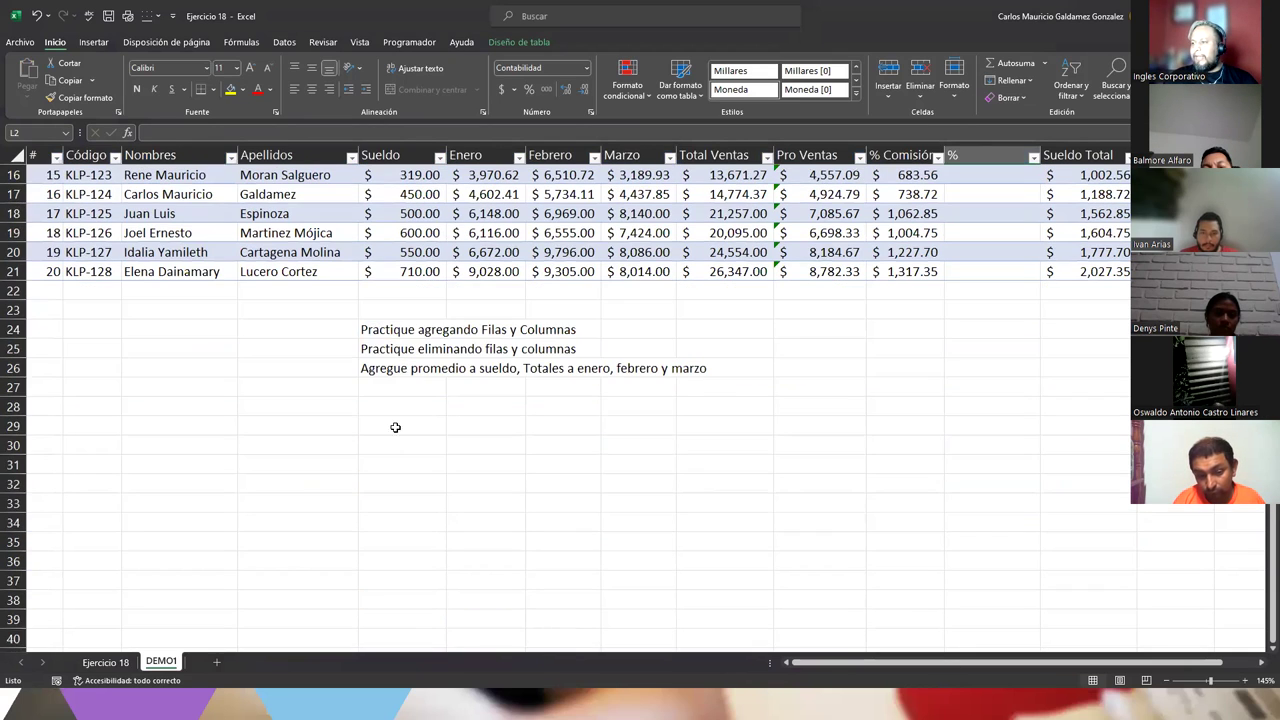
{"action": "left_click_drag", "start_coordinate": [358, 329], "coordinate": [703, 368]}
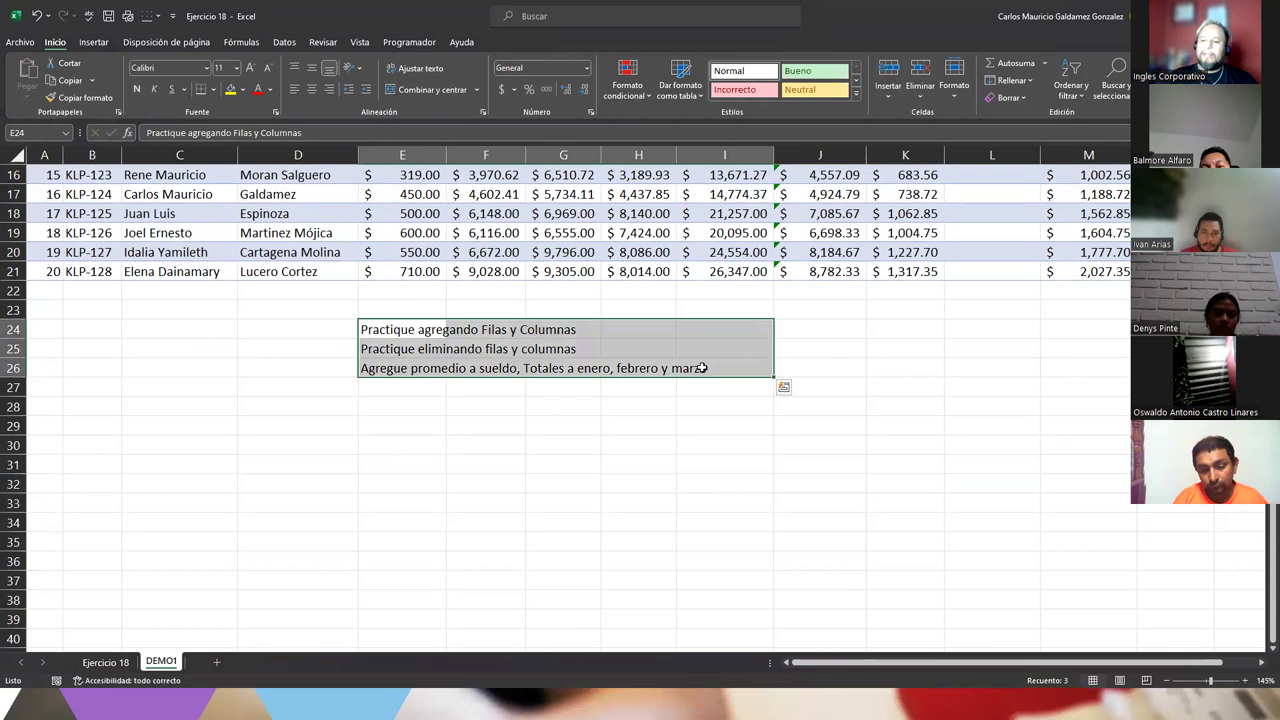
{"action": "key", "text": "Delete"}
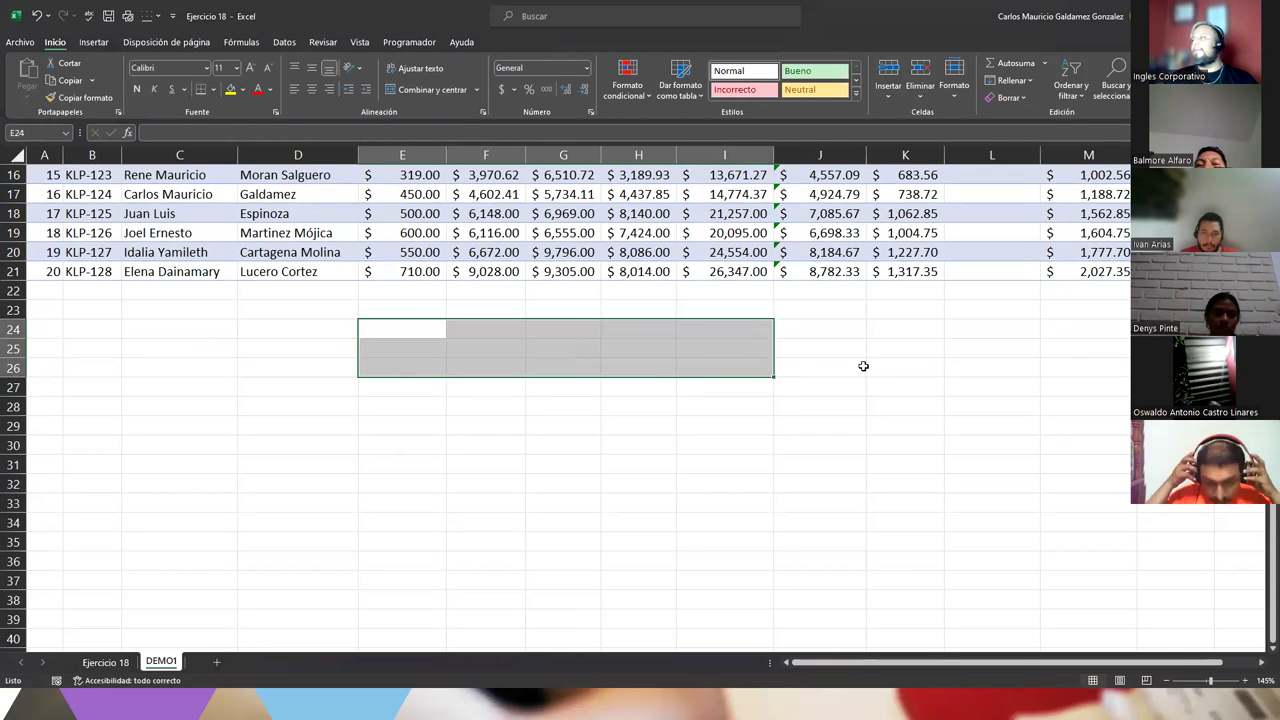
Center-align the % header in L1
{"action": "scroll", "coordinate": [957, 193], "scroll_direction": "up", "scroll_amount": 5}
{"action": "left_click", "coordinate": [955, 177]}
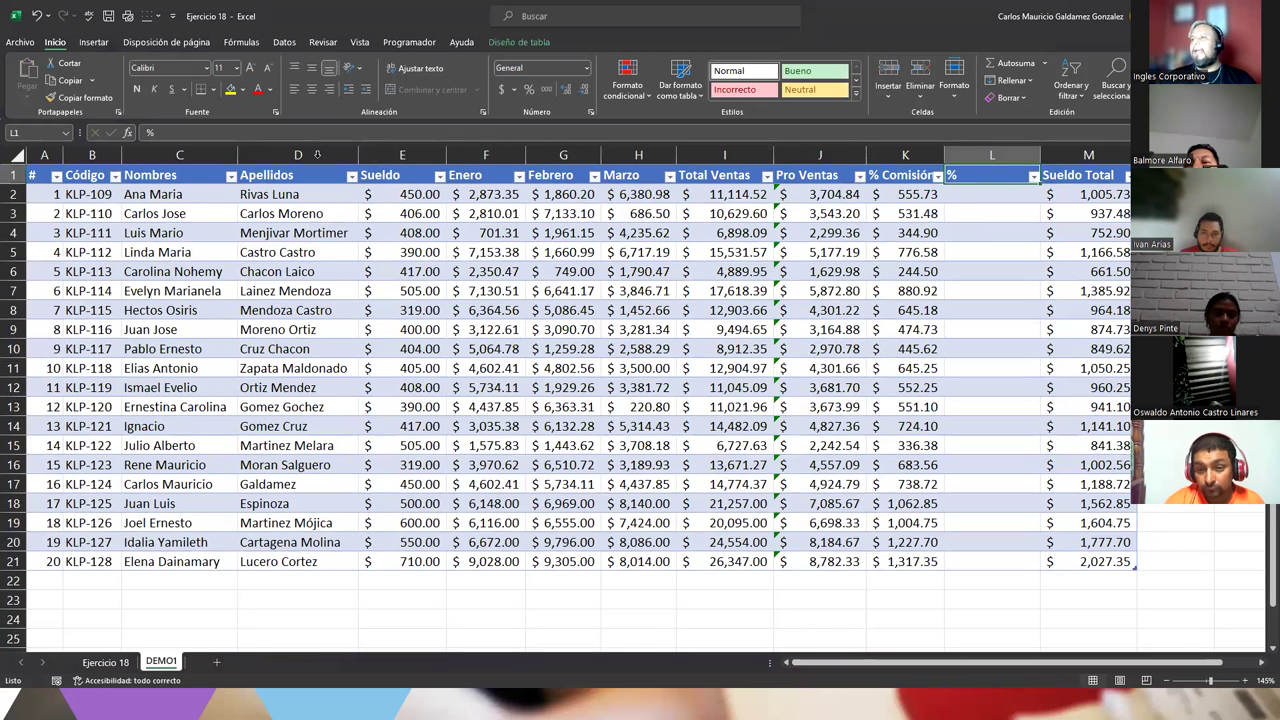
{"action": "left_click", "coordinate": [311, 90]}
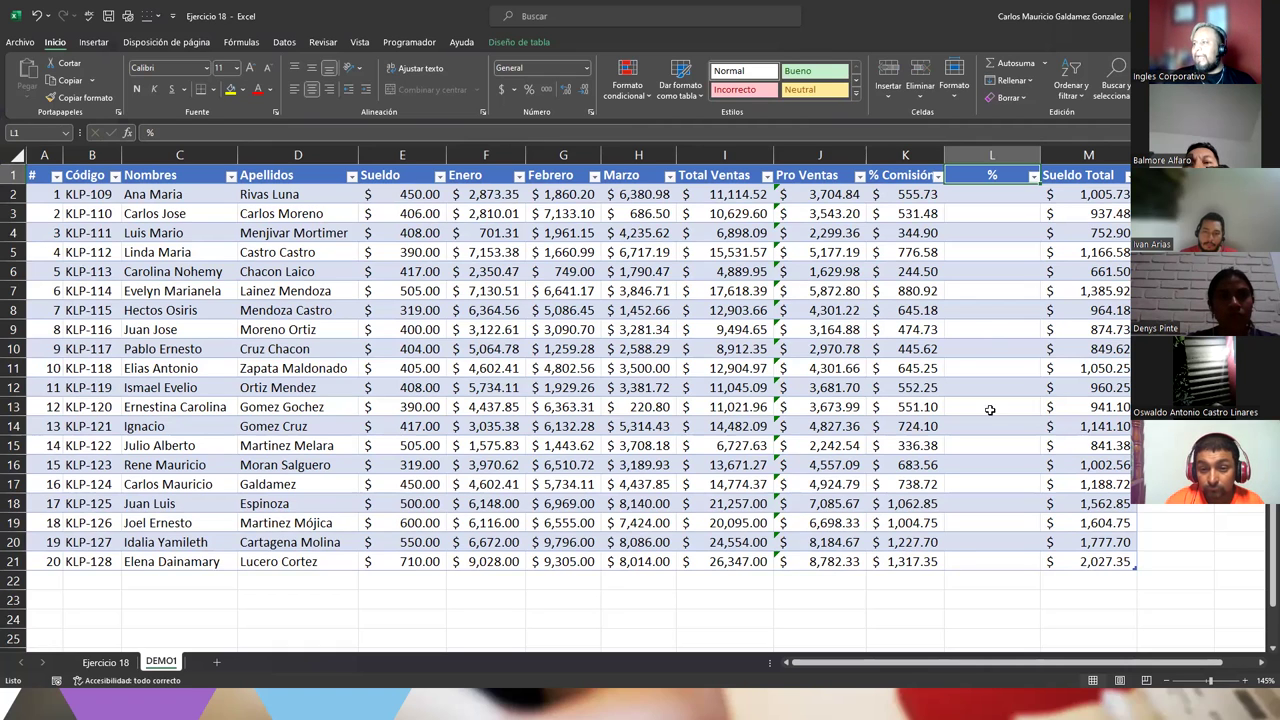
{"action": "left_click", "coordinate": [952, 349]}
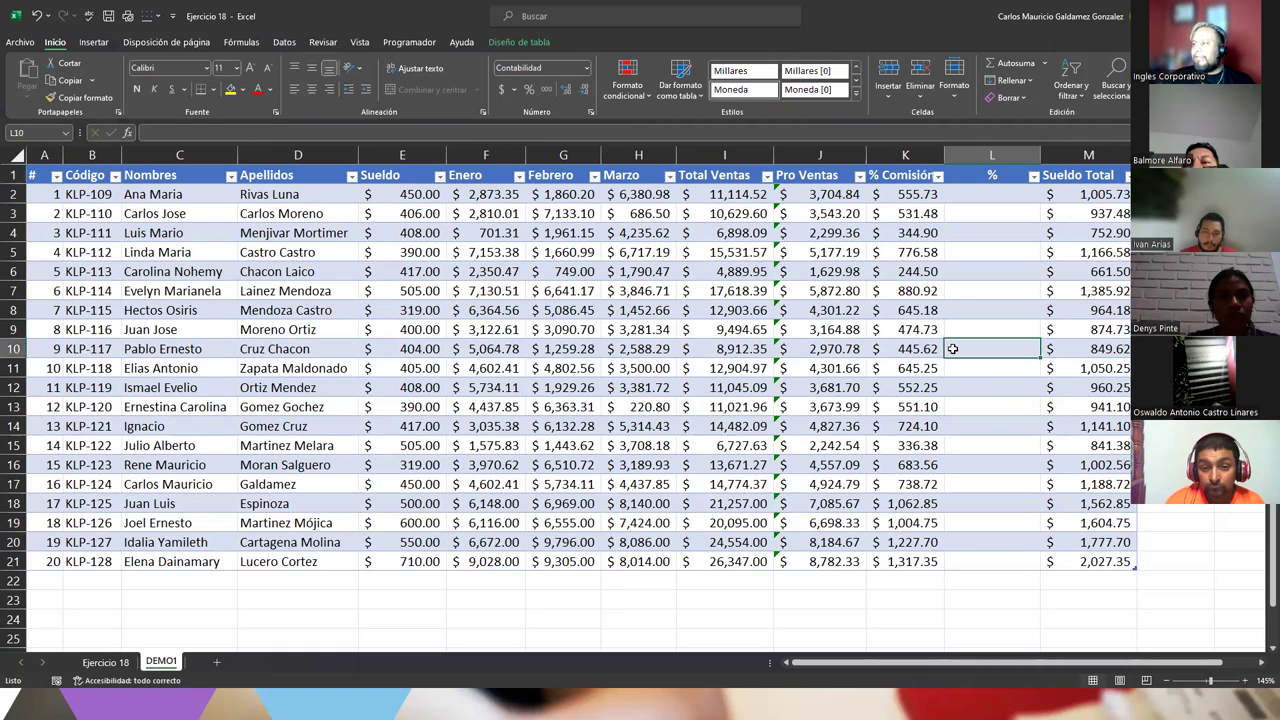
Add a Total row to the table and set the Sueldo Total total to Suma
{"action": "left_click", "coordinate": [515, 45]}
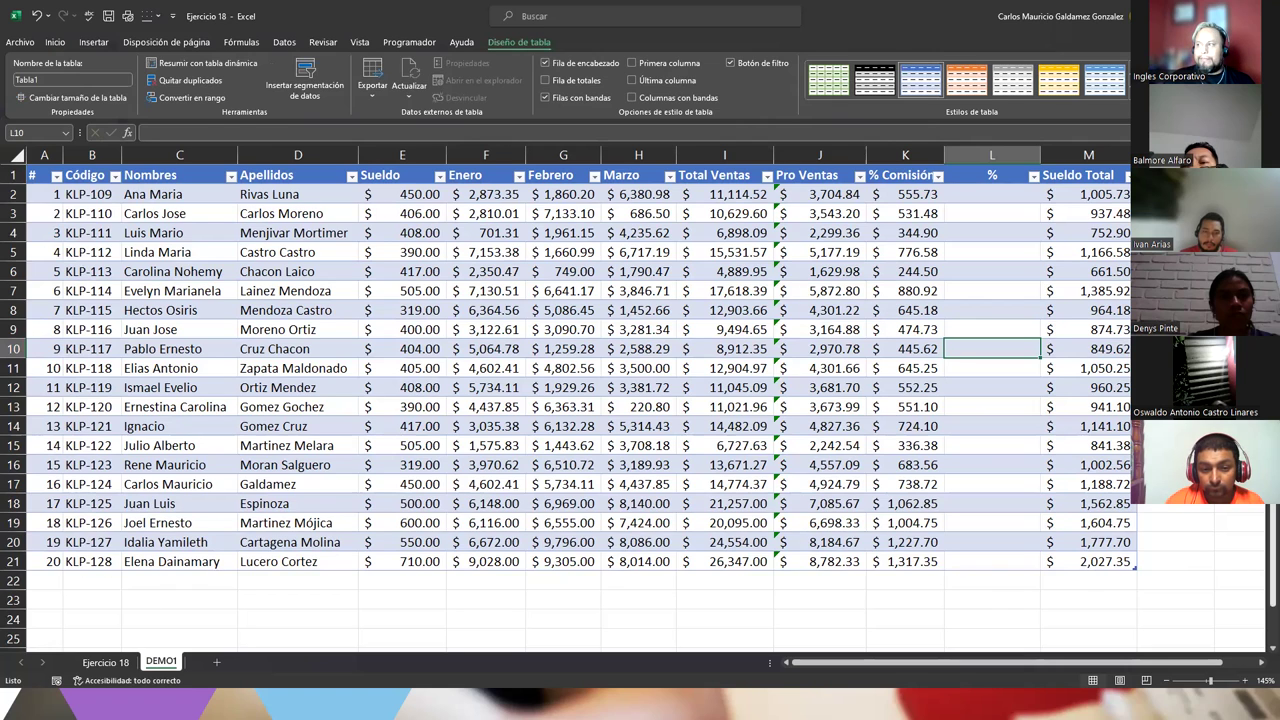
{"action": "left_click", "coordinate": [567, 84]}
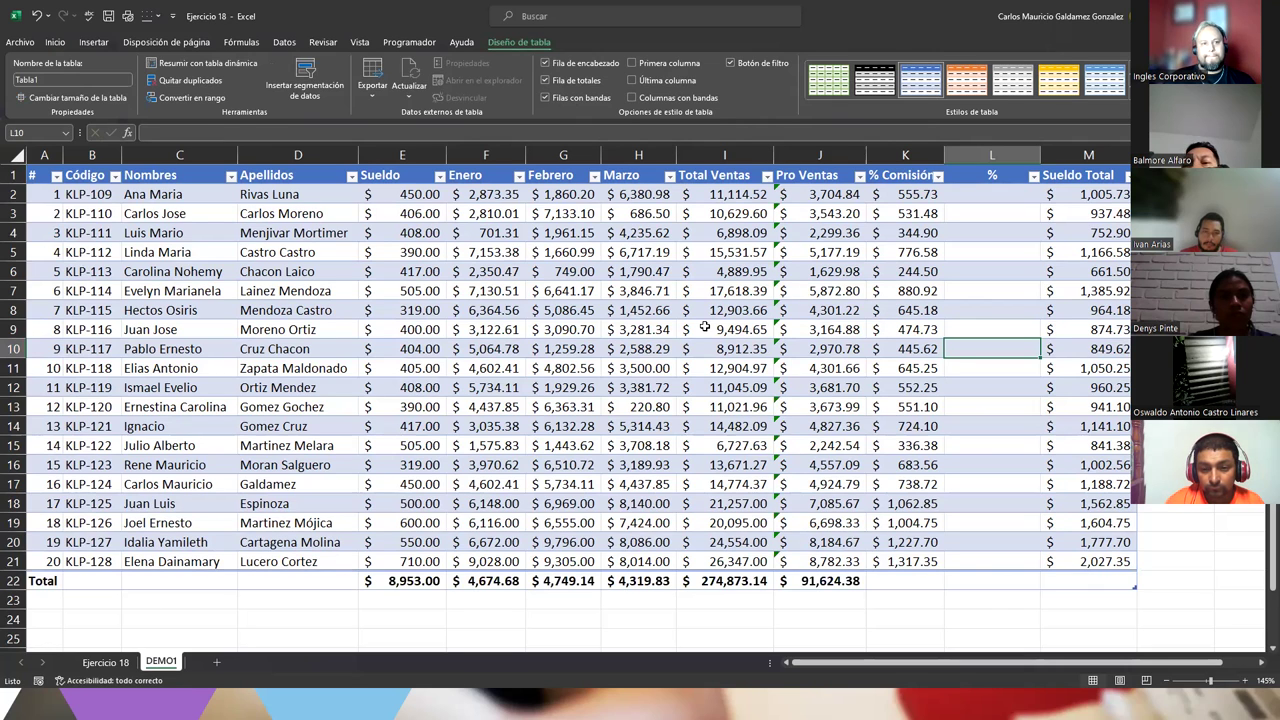
{"action": "left_click", "coordinate": [1109, 584]}
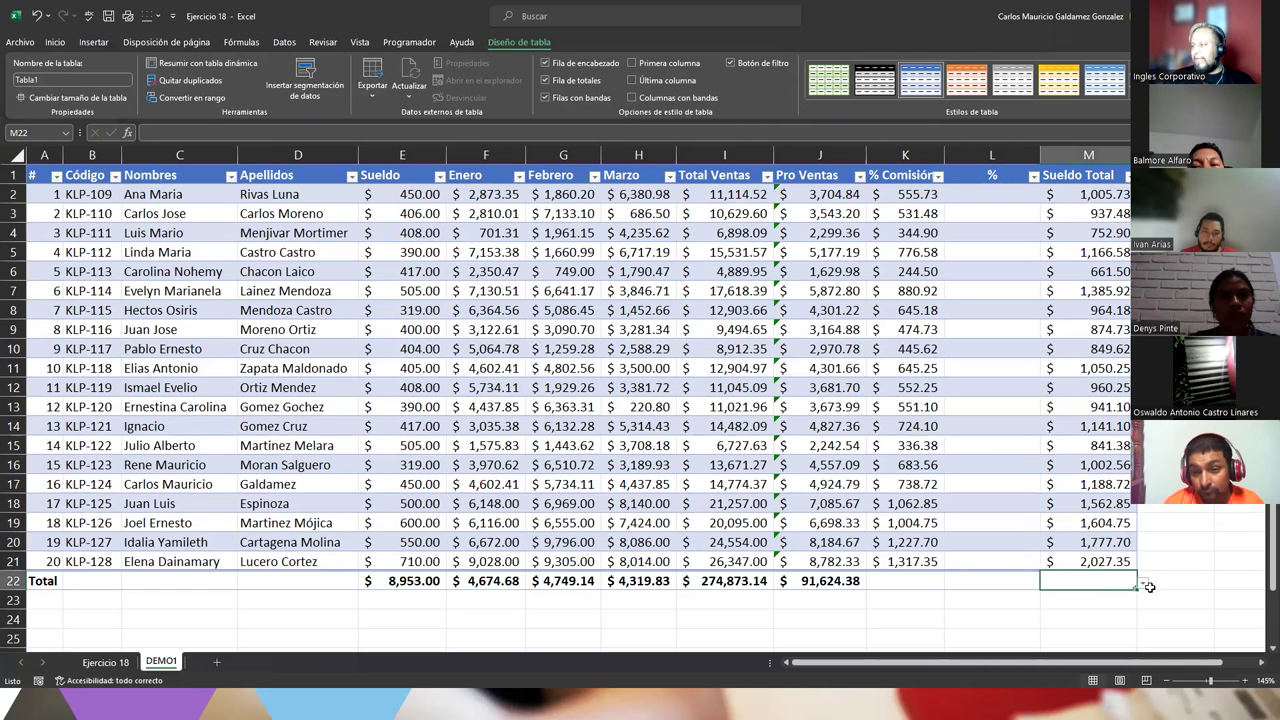
{"action": "left_click", "coordinate": [1142, 584]}
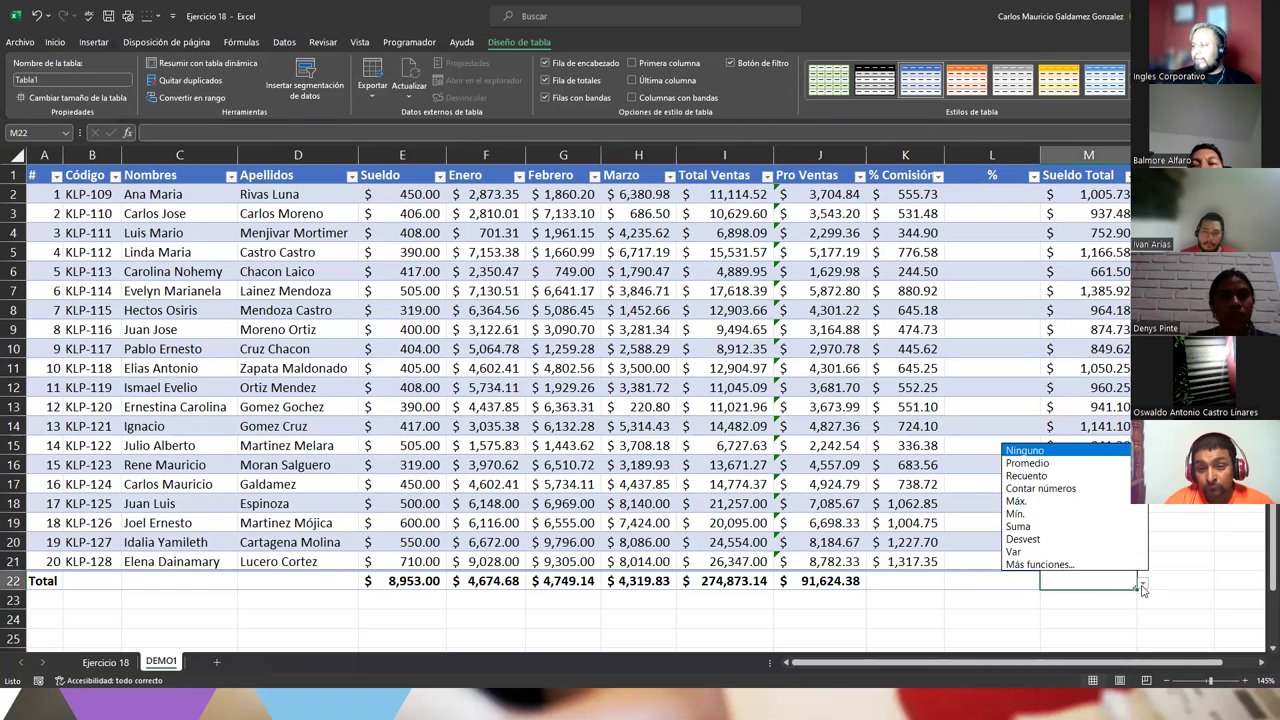
{"action": "left_click", "coordinate": [1051, 528]}
Clear the Total row cells from Sueldo to %, then inspect M22's SUBTOTALES(109) formula
{"action": "left_click_drag", "start_coordinate": [970, 582], "coordinate": [395, 578]}
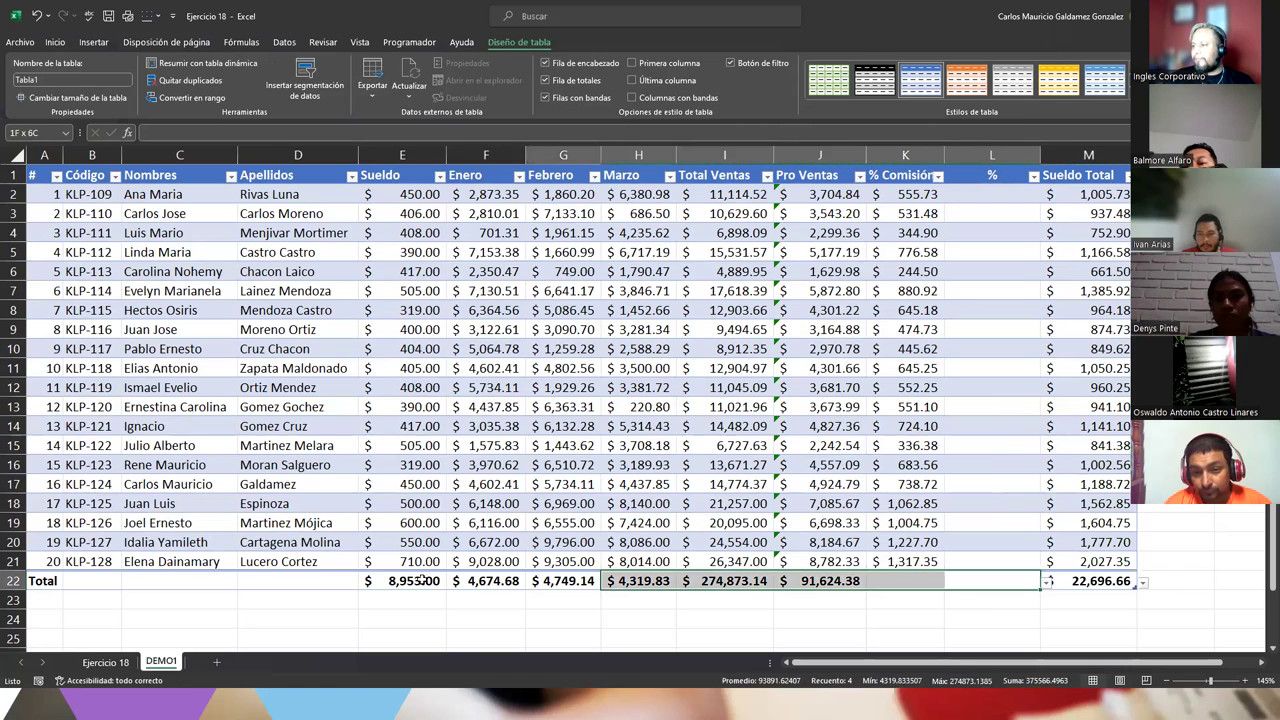
{"action": "key", "text": "Delete"}
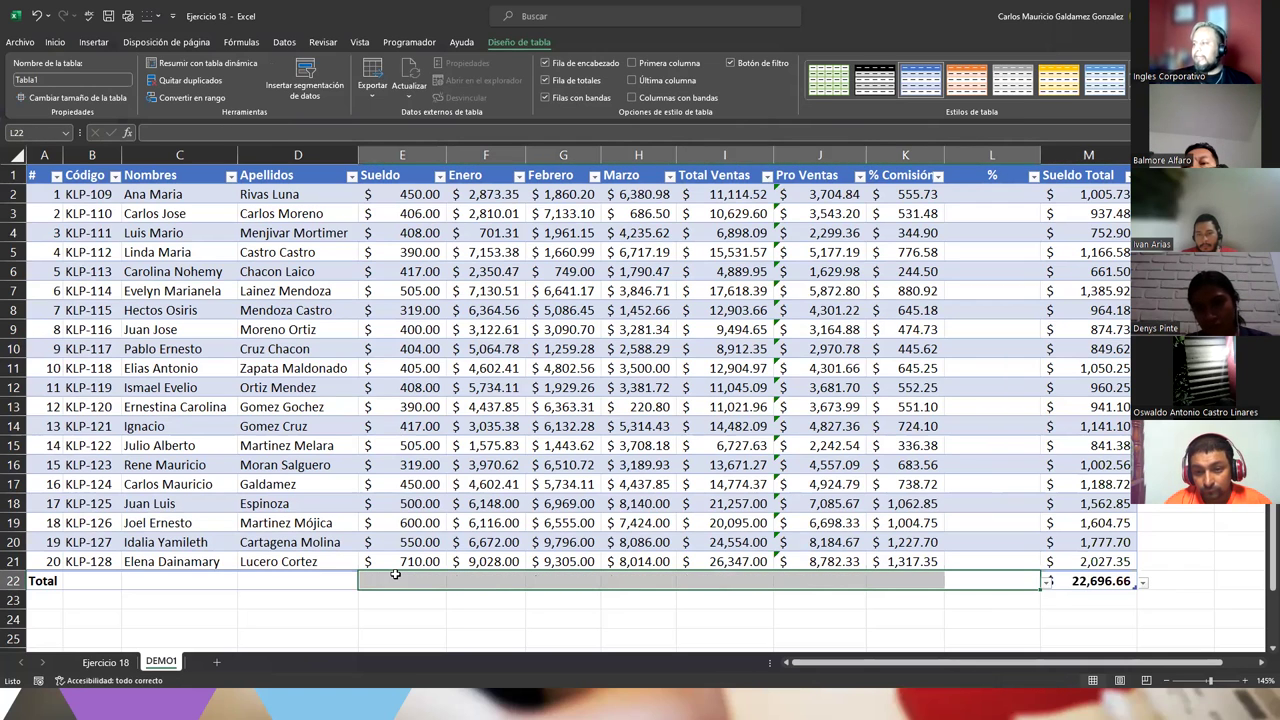
{"action": "left_click", "coordinate": [1100, 580]}
{"action": "double_click", "coordinate": [1100, 580]}
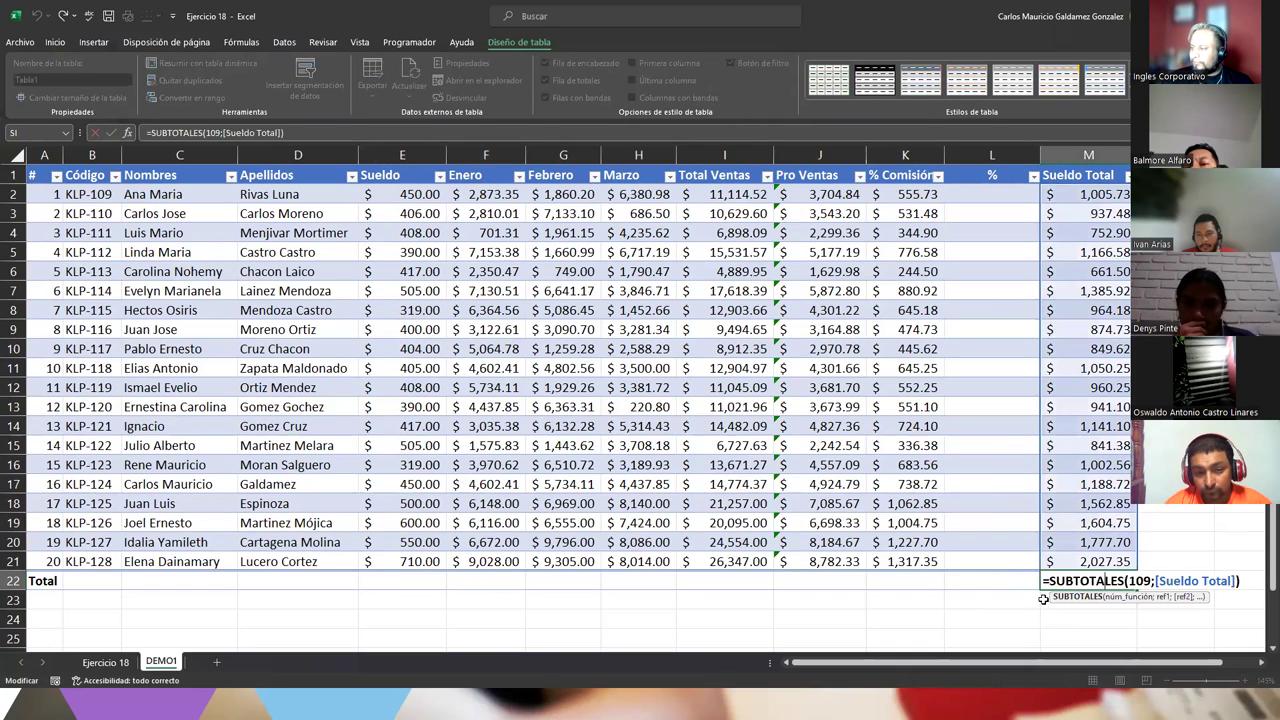
{"action": "left_click", "coordinate": [1128, 580]}
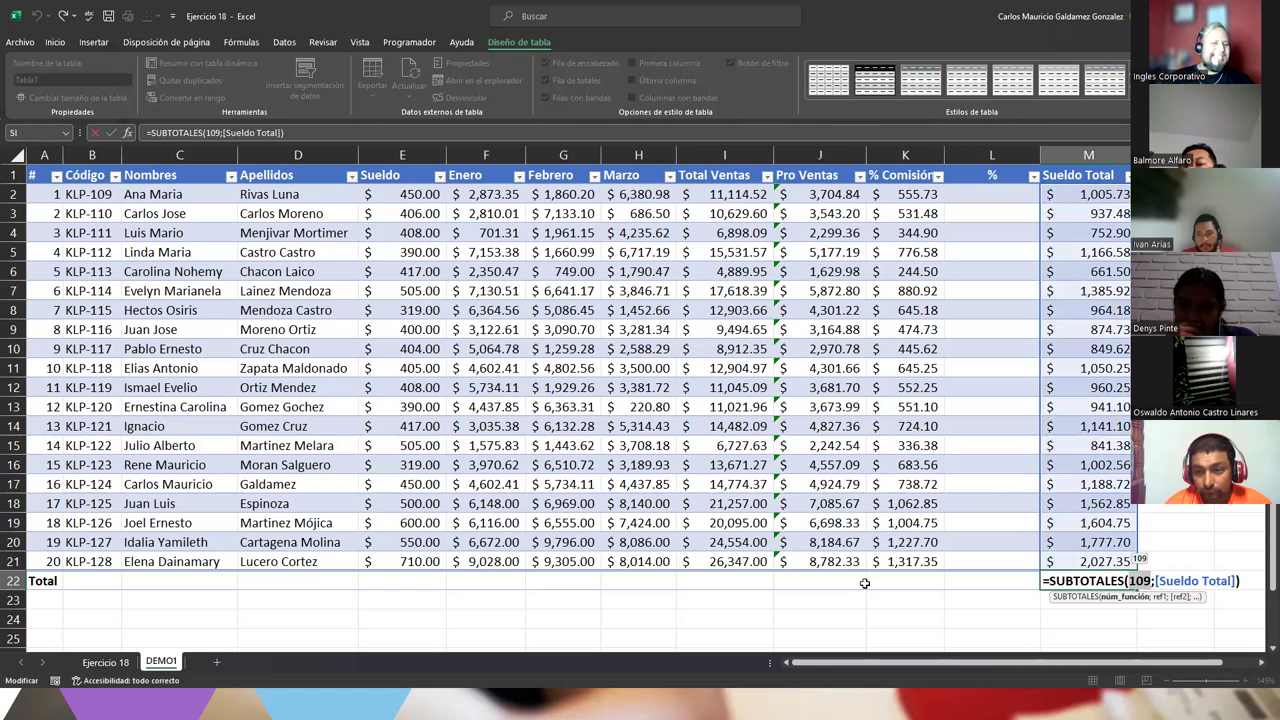
{"action": "key", "text": "Escape"}
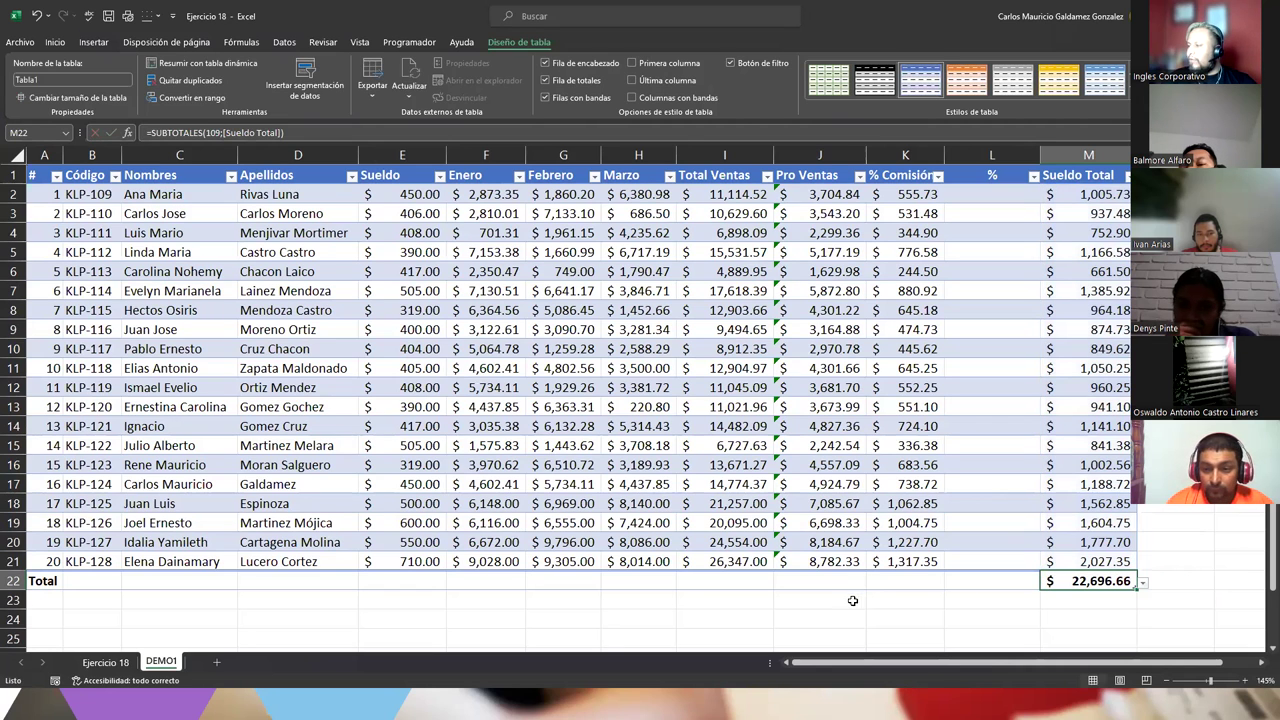
Replace M22 with =SUBTOTALES(9;[Sueldo Total]) summing Sueldo Total over M2:M21
{"action": "key", "text": "Delete"}
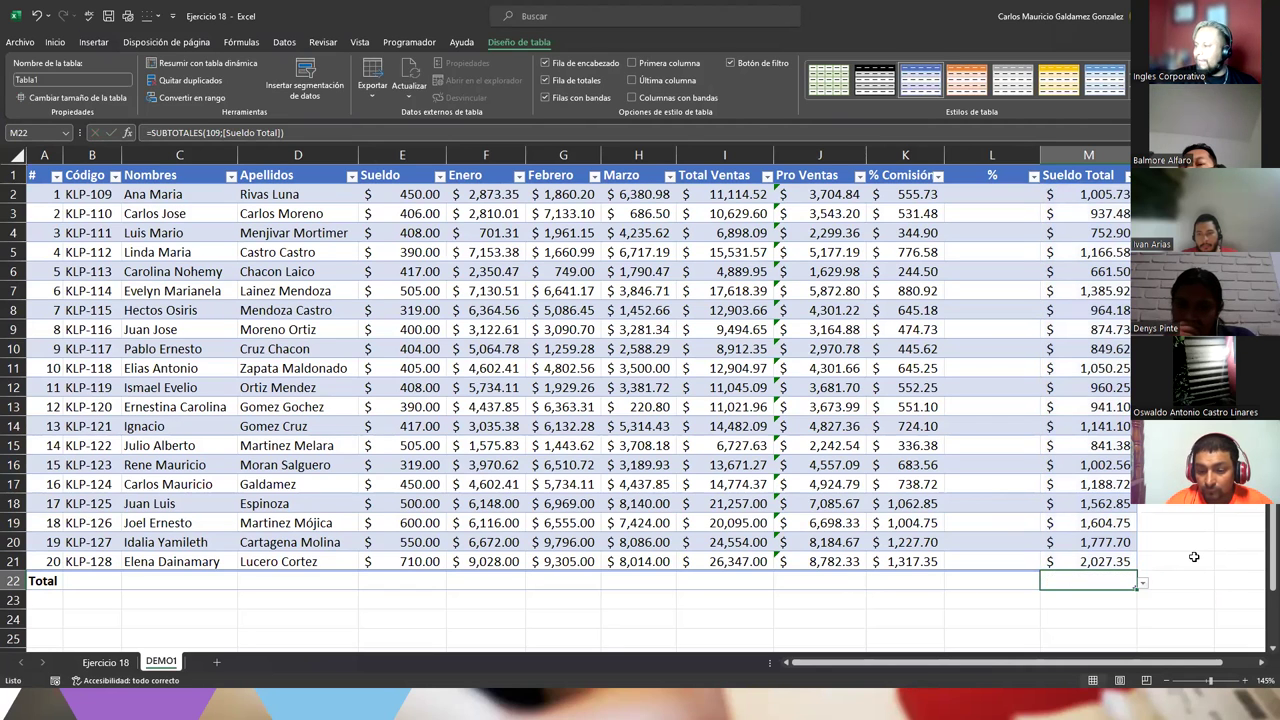
{"action": "type", "text": "=su"}
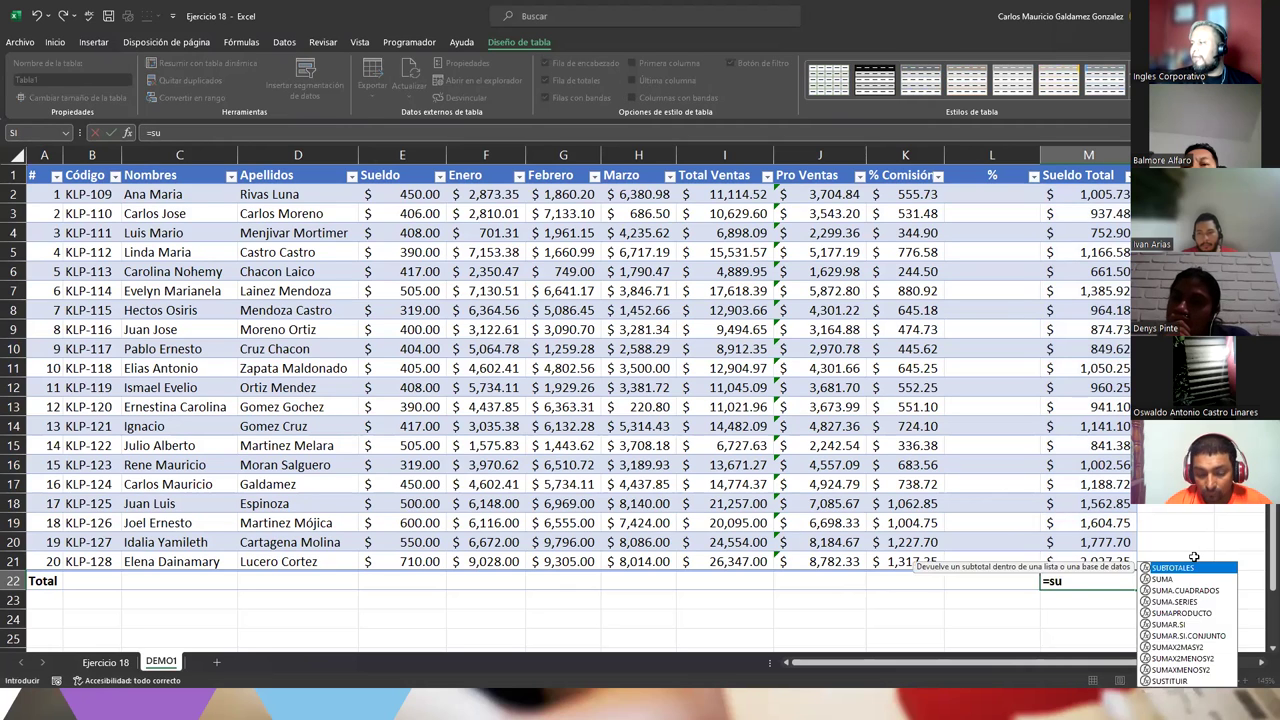
{"action": "type", "text": "b"}
{"action": "key", "text": "Tab"}
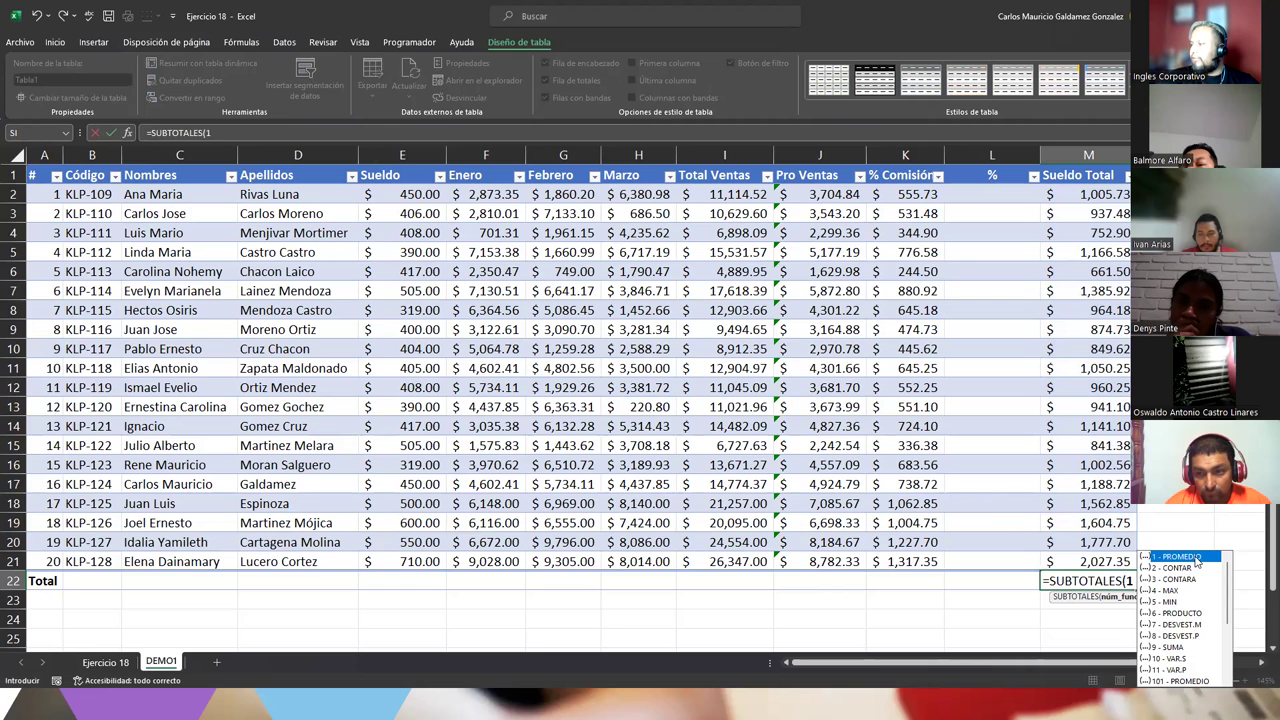
{"action": "type", "text": "09"}
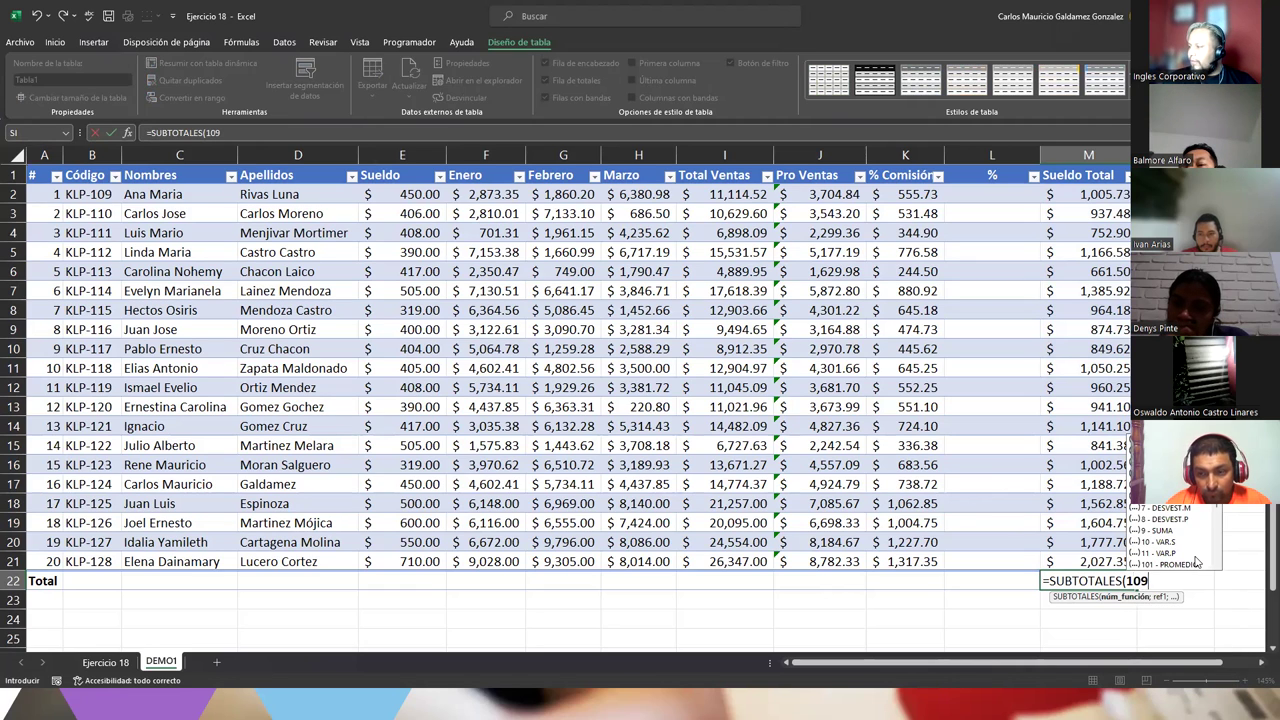
{"action": "key", "text": "Down"}
{"action": "key", "text": "Down"}
{"action": "key", "text": "Down"}
{"action": "key", "text": "Tab"}
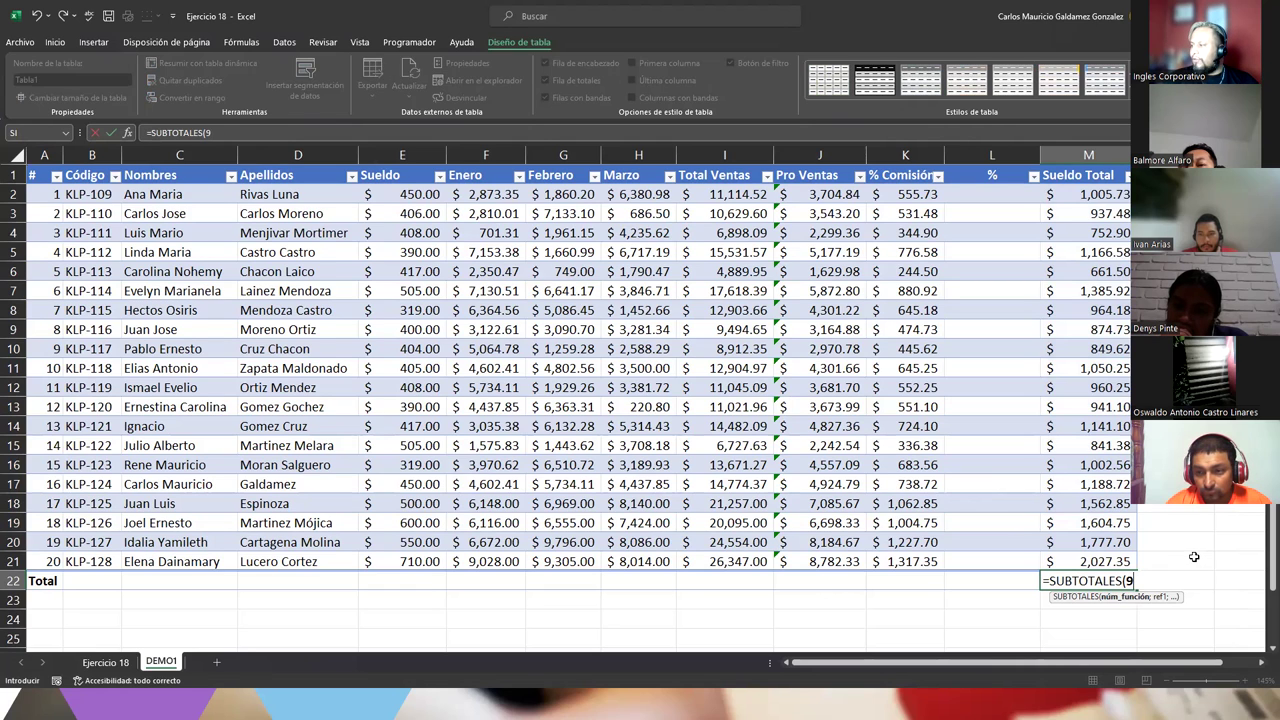
{"action": "type", "text": ";"}
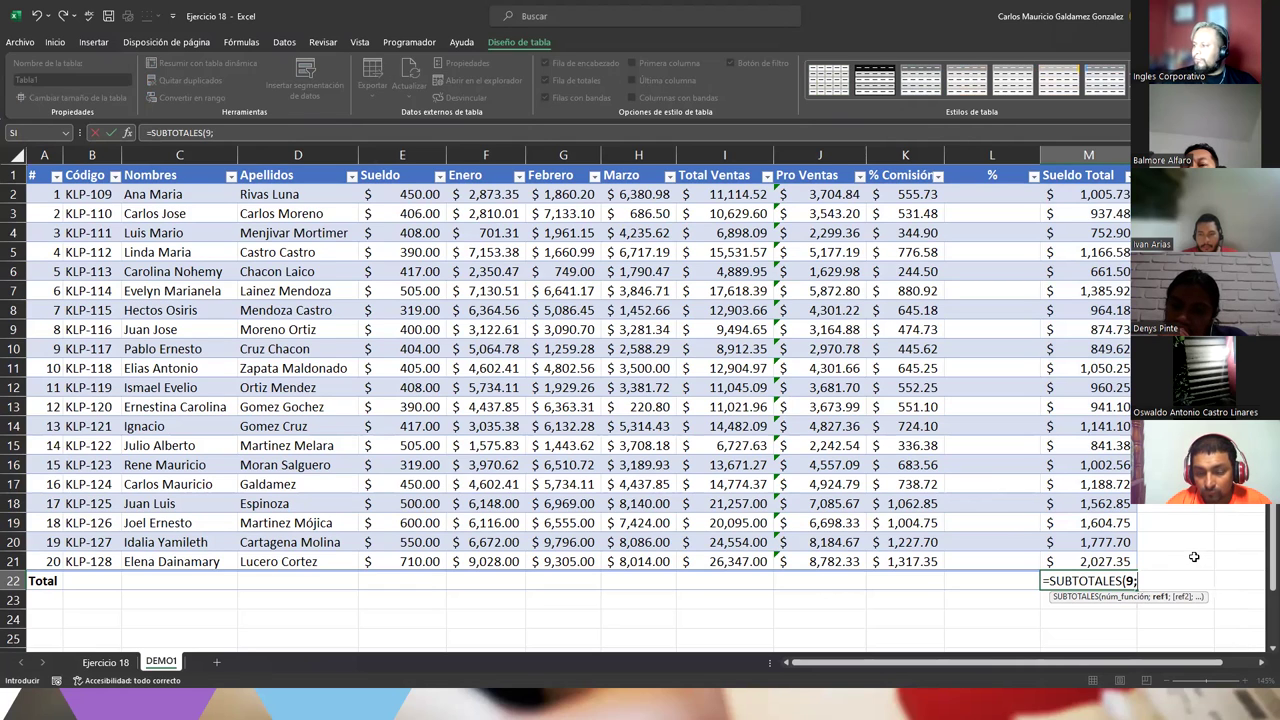
{"action": "left_click_drag", "start_coordinate": [1098, 193], "coordinate": [1105, 557]}
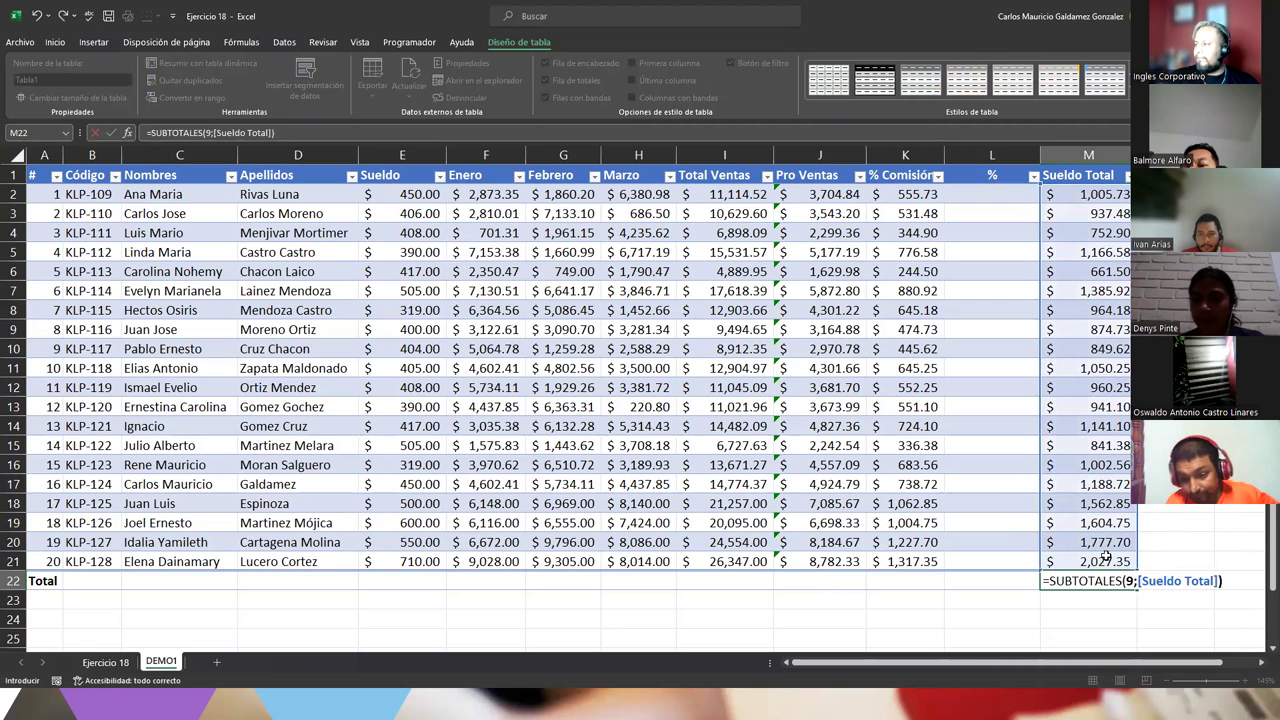
{"action": "key", "text": "ctrl+Return"}
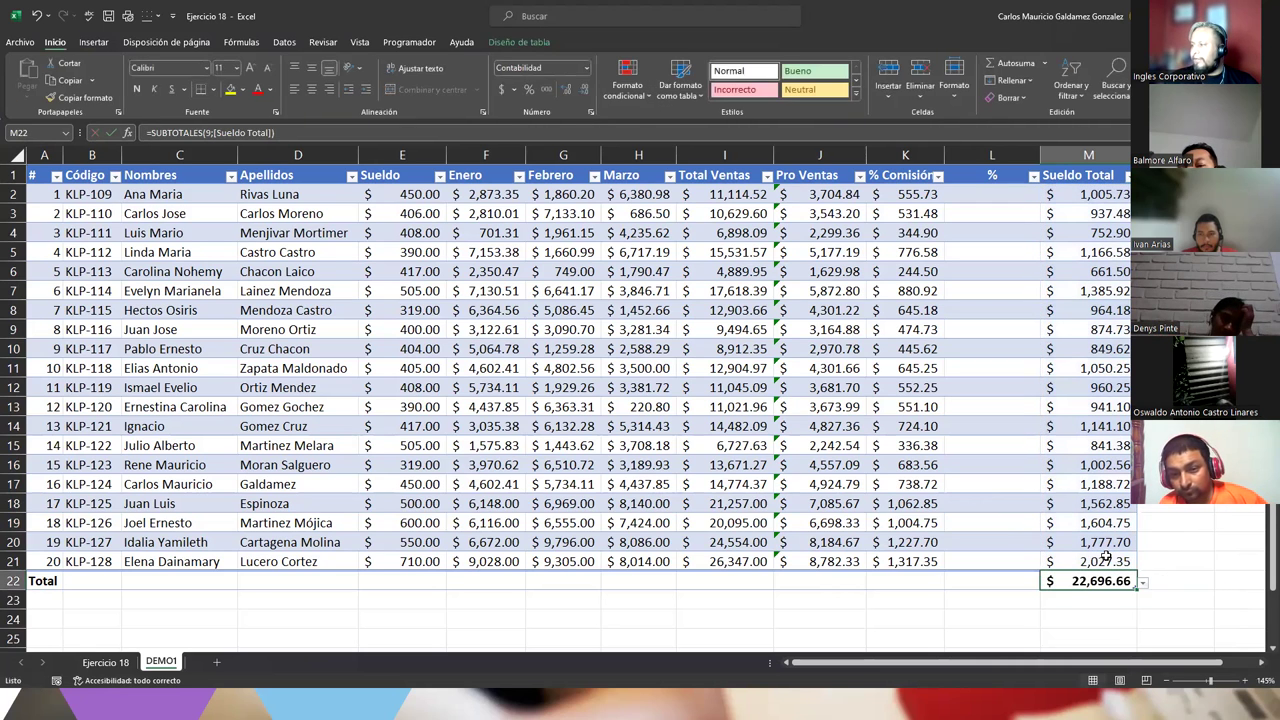
{"action": "left_click", "coordinate": [1091, 197]}
Set the % Comisión Total-row cell to Suma, showing 13,743.66, and autofit column K
{"action": "left_click_drag", "start_coordinate": [1089, 348], "coordinate": [1119, 545]}
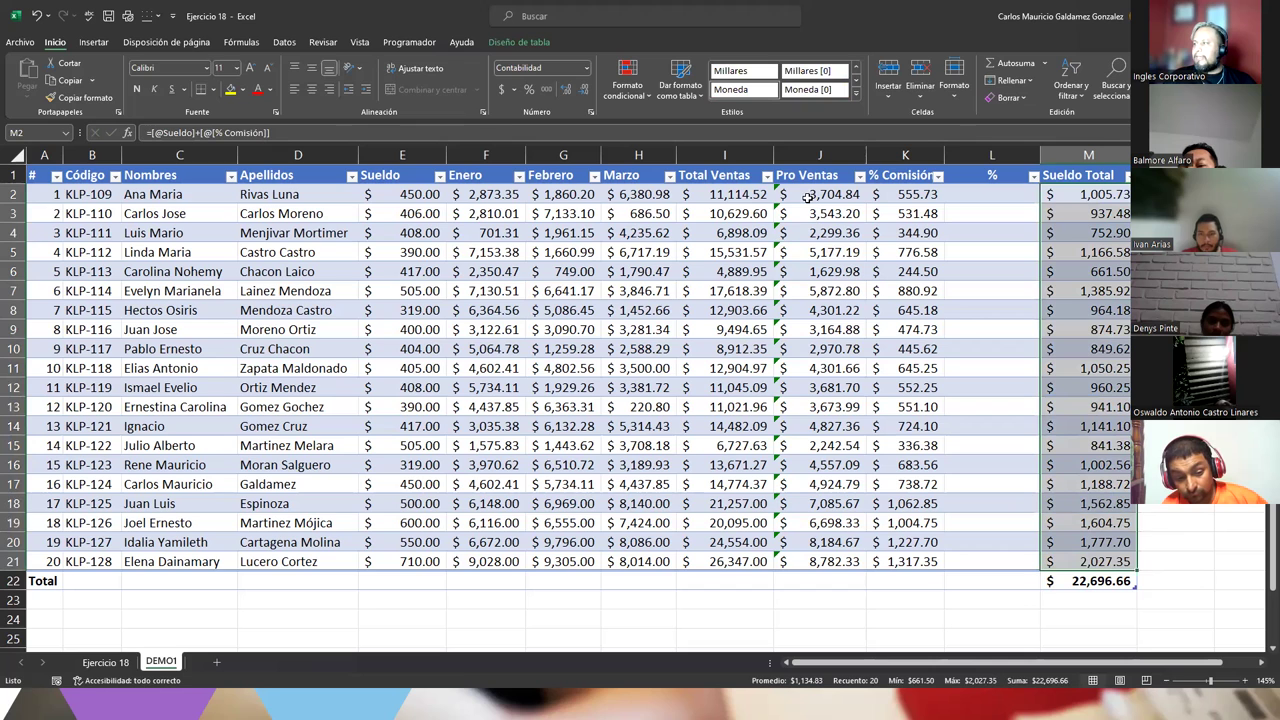
{"action": "left_click_drag", "start_coordinate": [878, 194], "coordinate": [890, 563]}
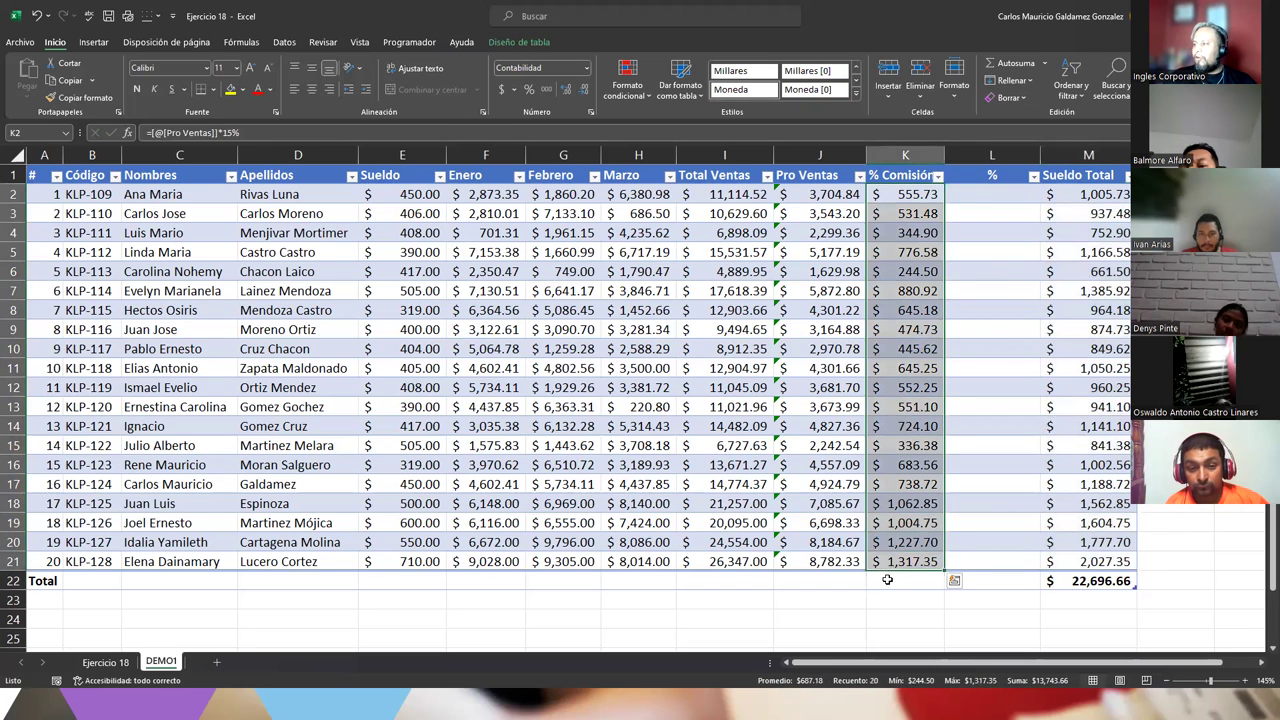
{"action": "left_click", "coordinate": [888, 580]}
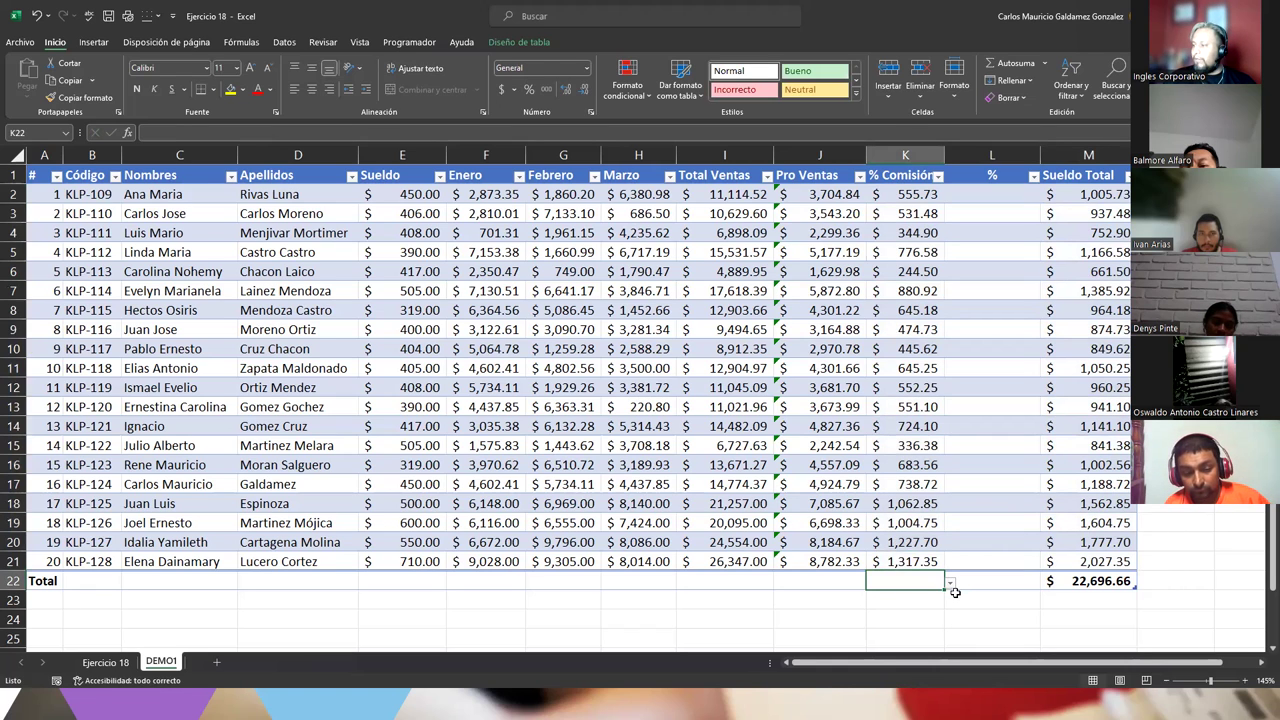
{"action": "left_click", "coordinate": [950, 584]}
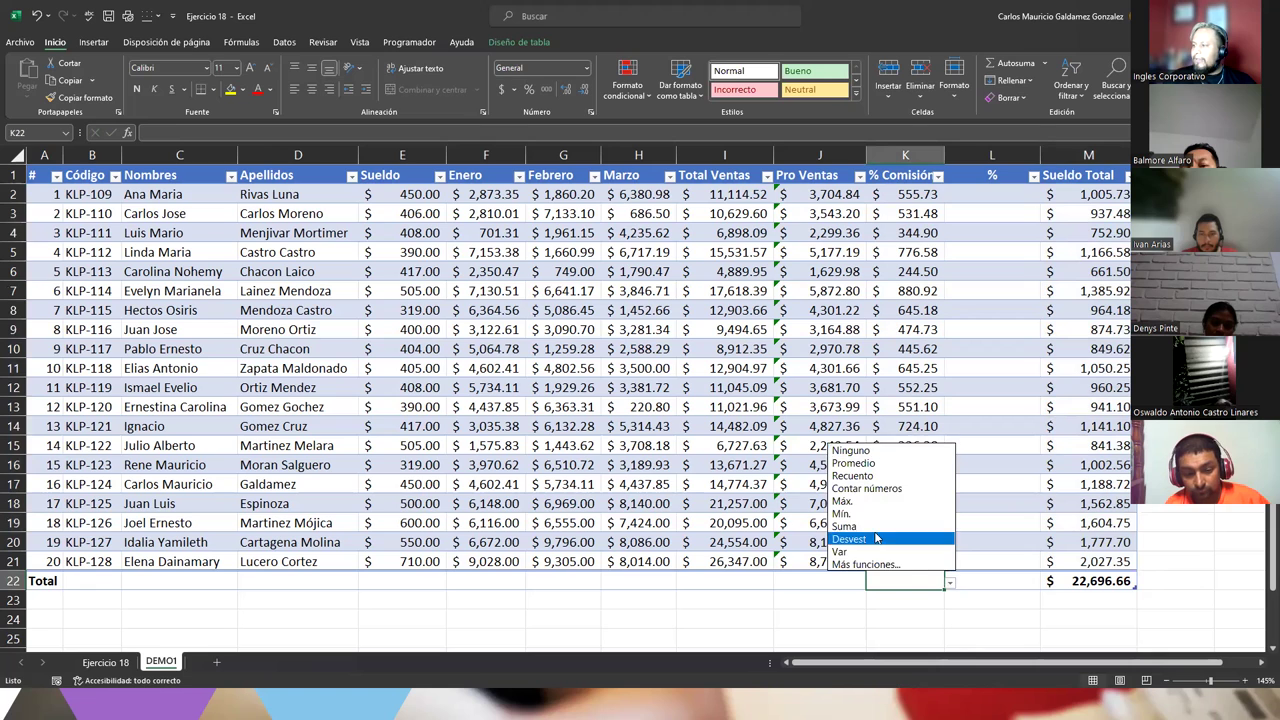
{"action": "left_click", "coordinate": [846, 526]}
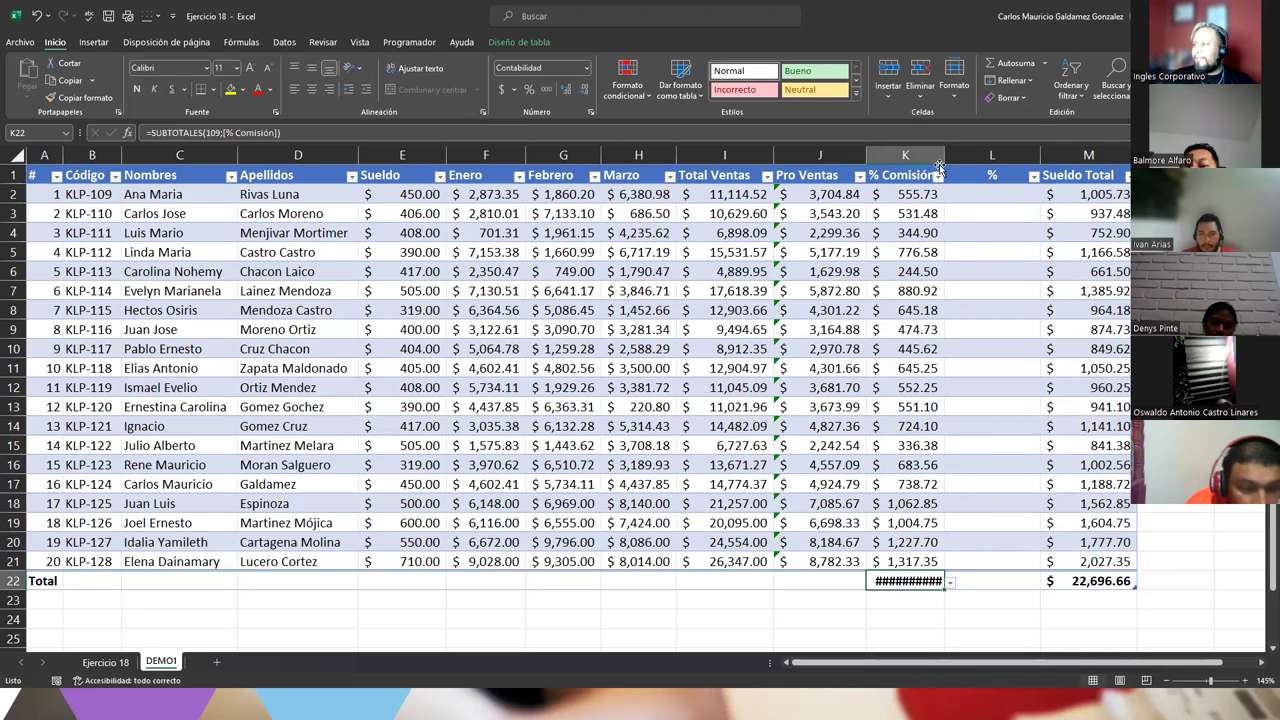
{"action": "double_click", "coordinate": [944, 155]}
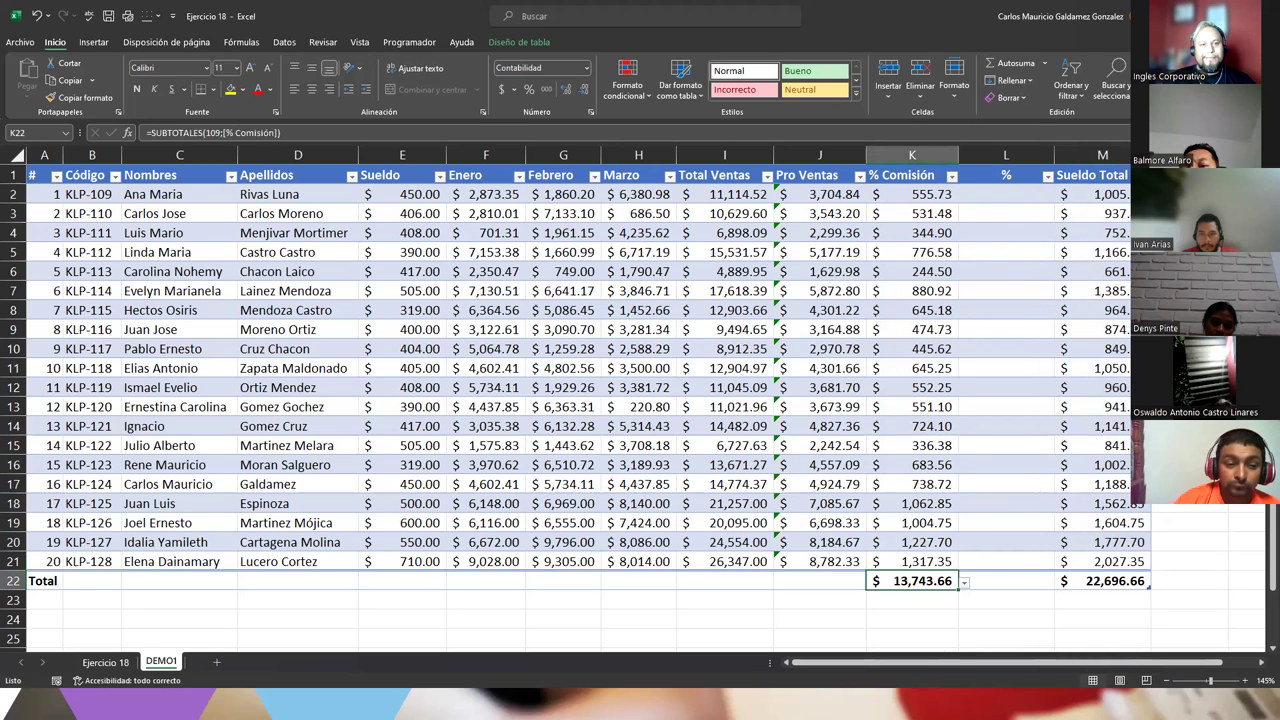
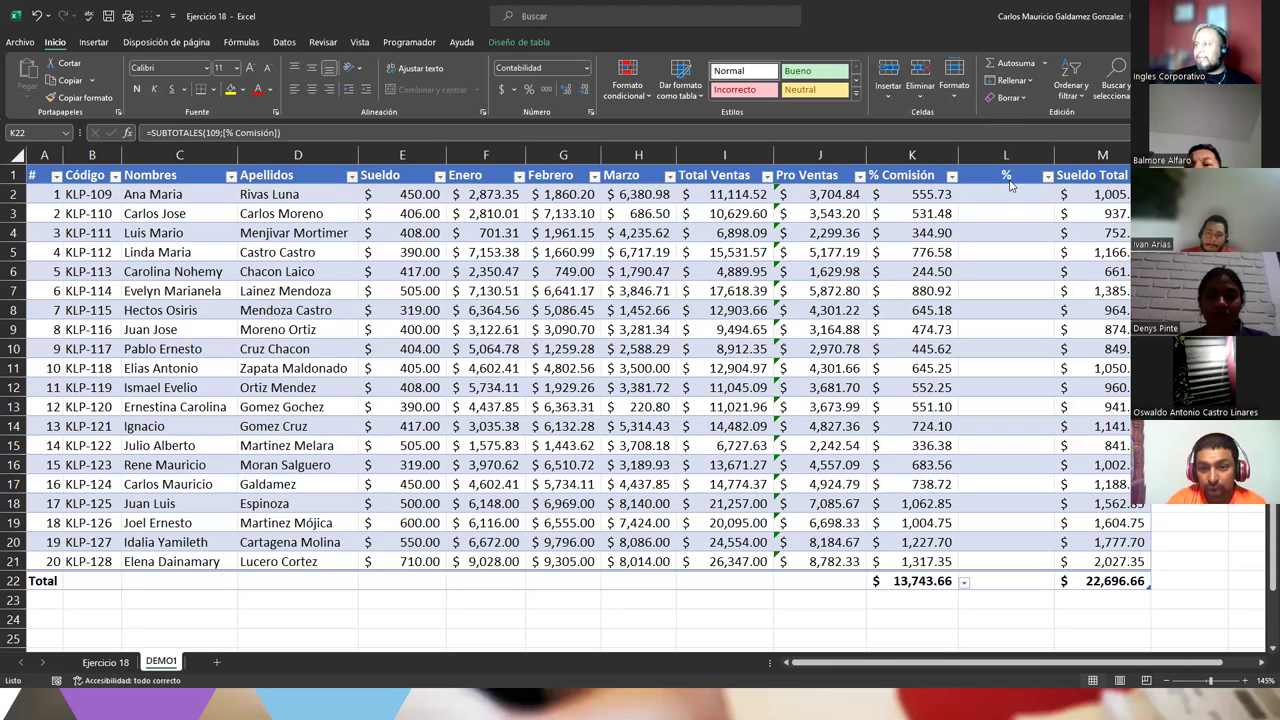
Auto-fit the % column L, then make it slightly wider
{"action": "left_click", "coordinate": [1056, 153]}
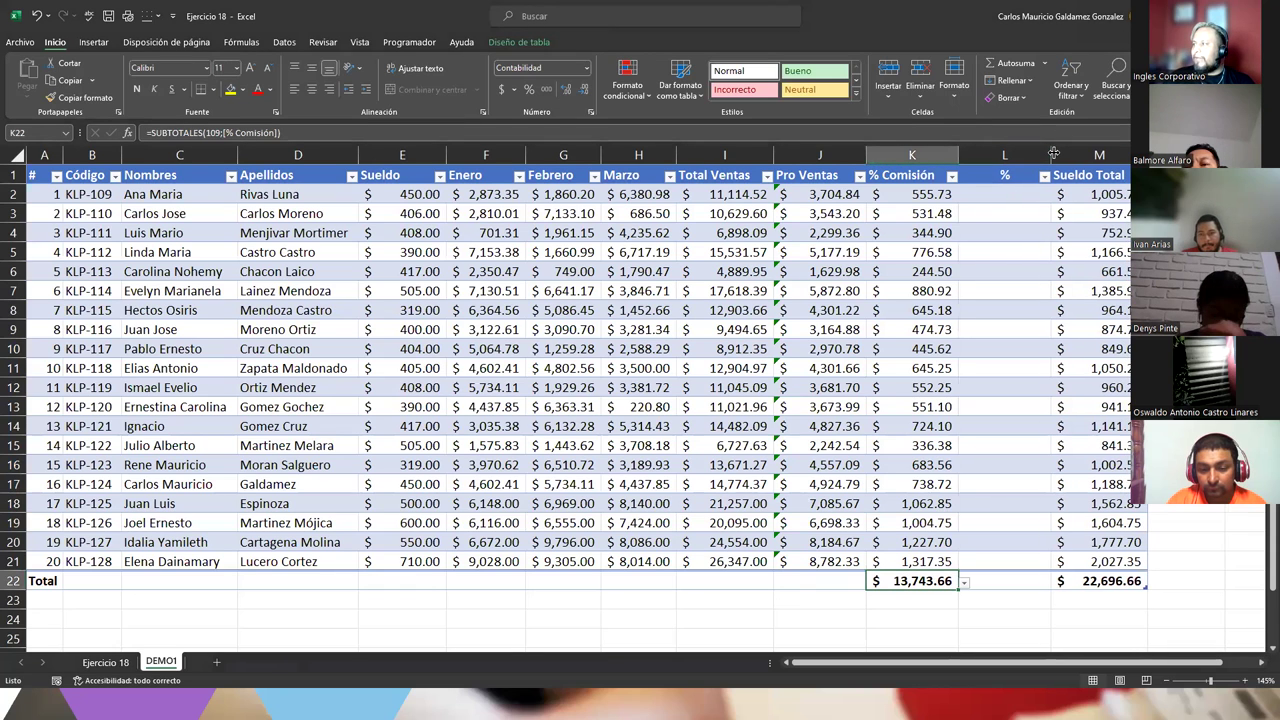
{"action": "double_click", "coordinate": [1056, 153]}
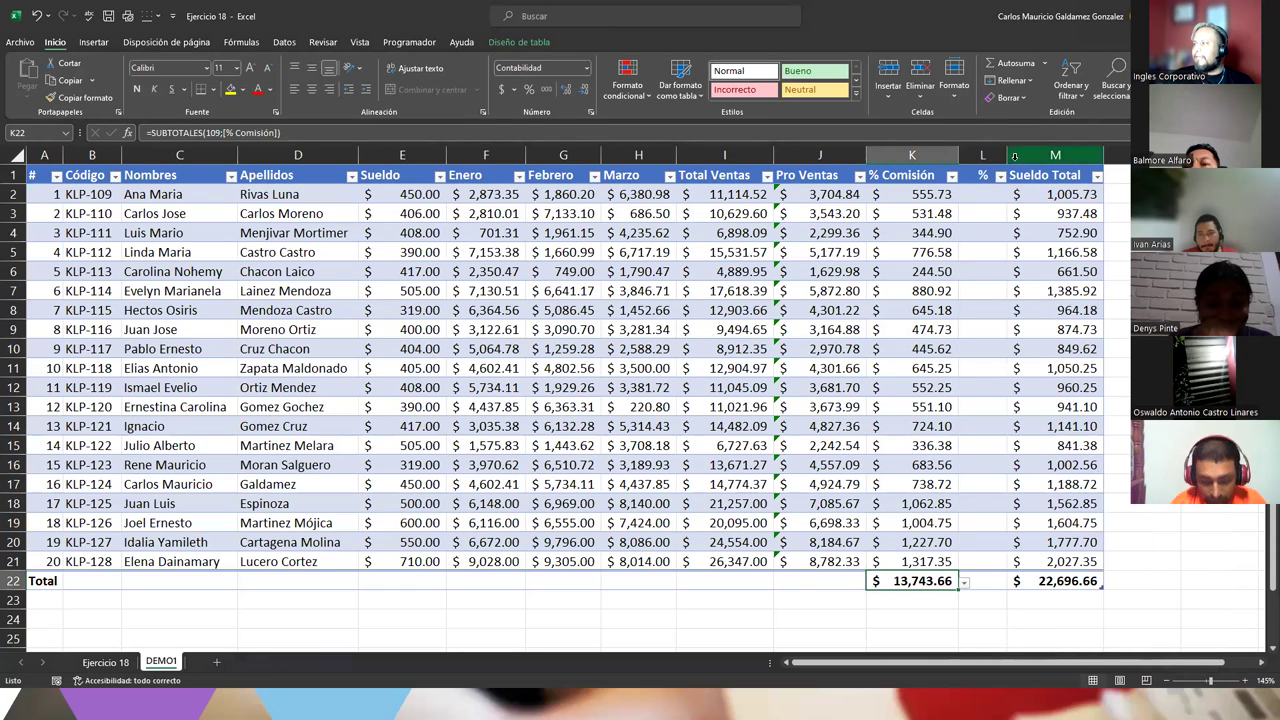
{"action": "left_click_drag", "start_coordinate": [1009, 155], "coordinate": [1038, 156]}
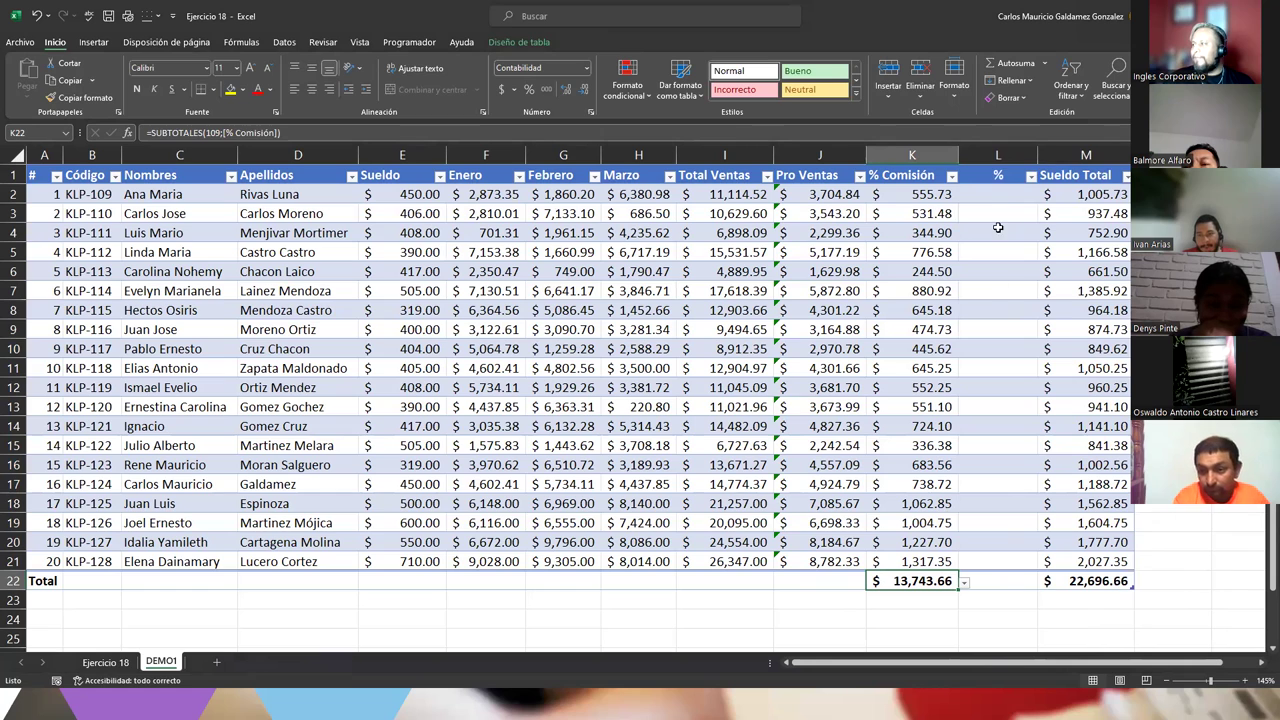
Review the commission formula in K2 and the total commission formula in K22
{"action": "left_click", "coordinate": [988, 197]}
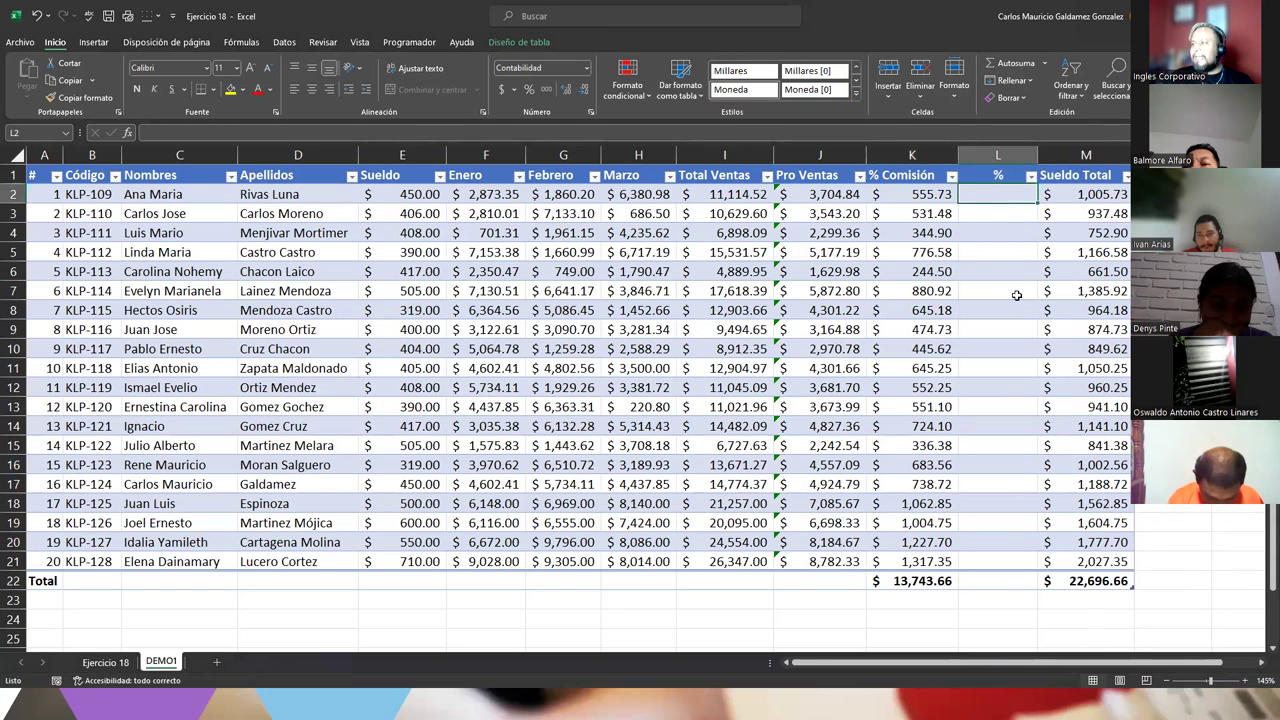
{"action": "left_click", "coordinate": [925, 197]}
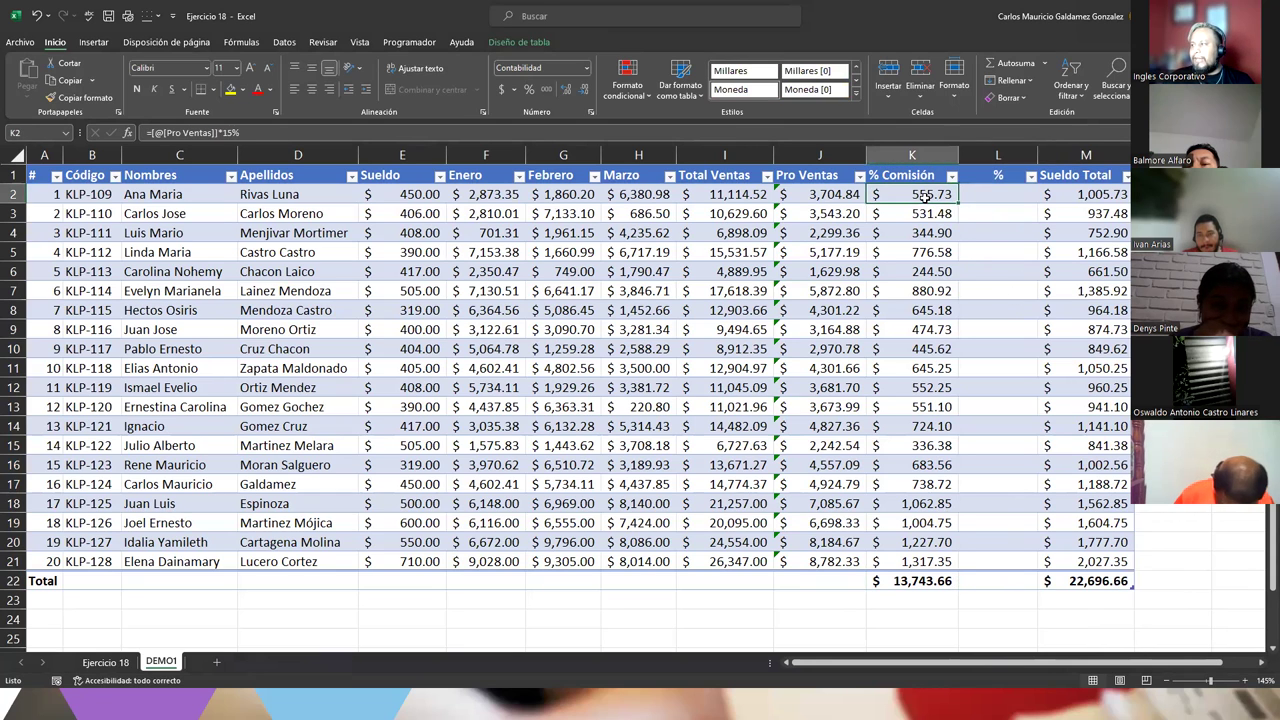
{"action": "left_click", "coordinate": [925, 582]}
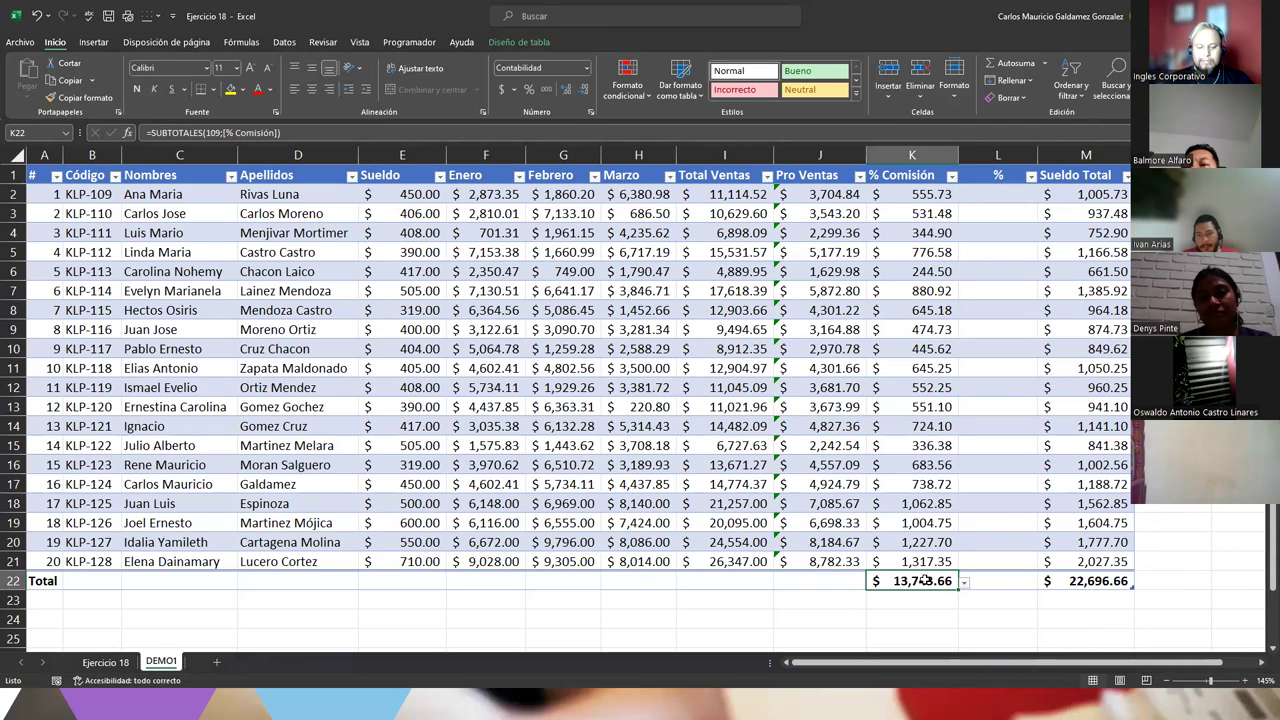
Enter =K2/K22 in L2 to divide each commission by the total, filling L2:L21
{"action": "left_click", "coordinate": [995, 195]}
{"action": "type", "text": "0"}
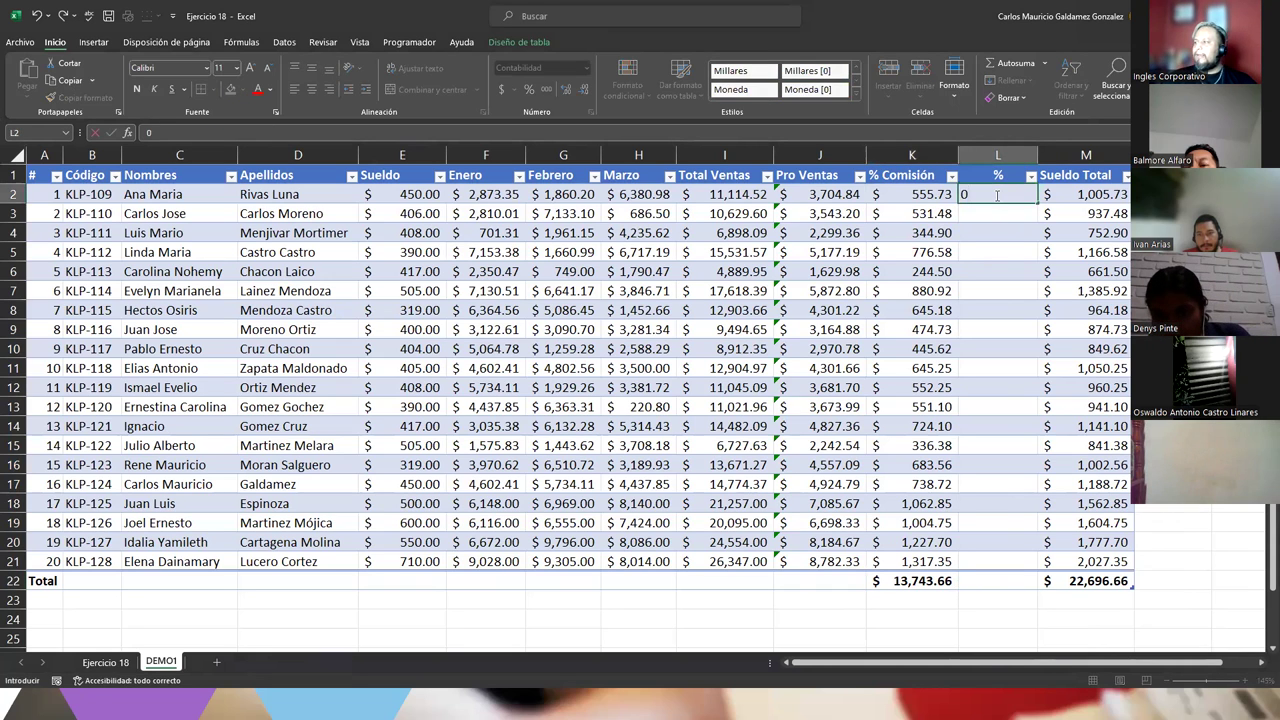
{"action": "key", "text": "BackSpace"}
{"action": "type", "text": "="}
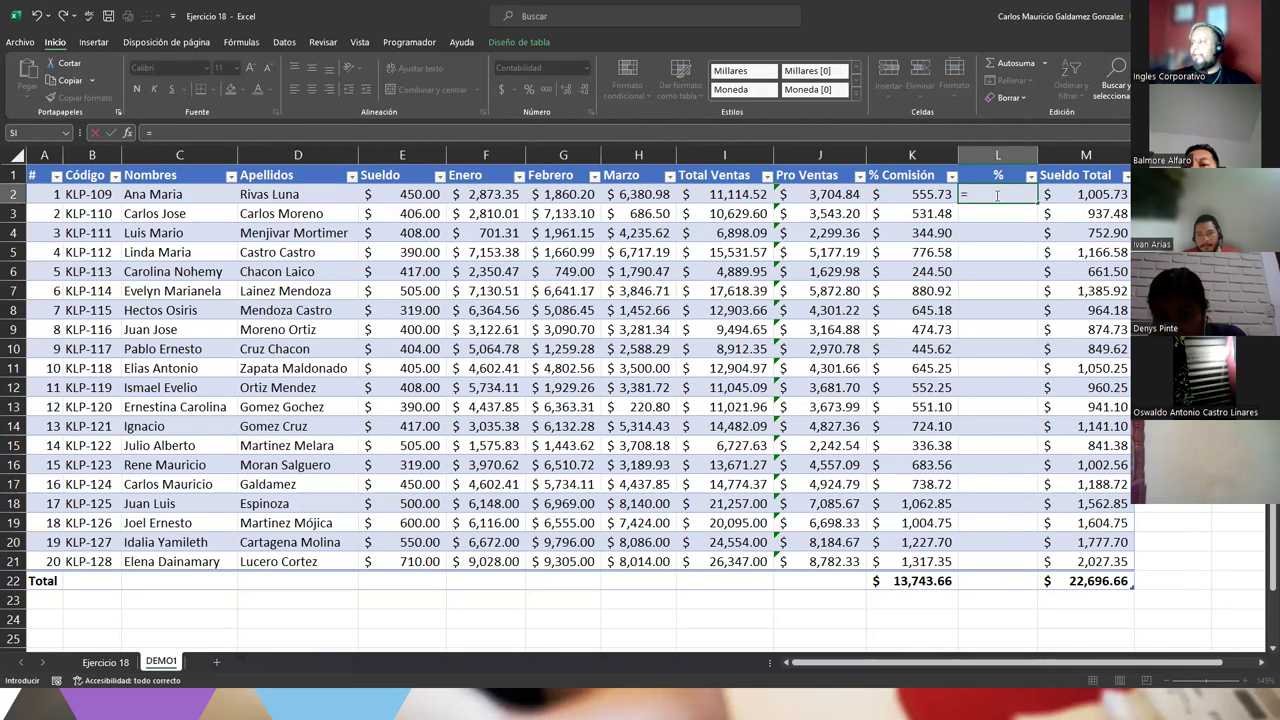
{"action": "left_click", "coordinate": [897, 192]}
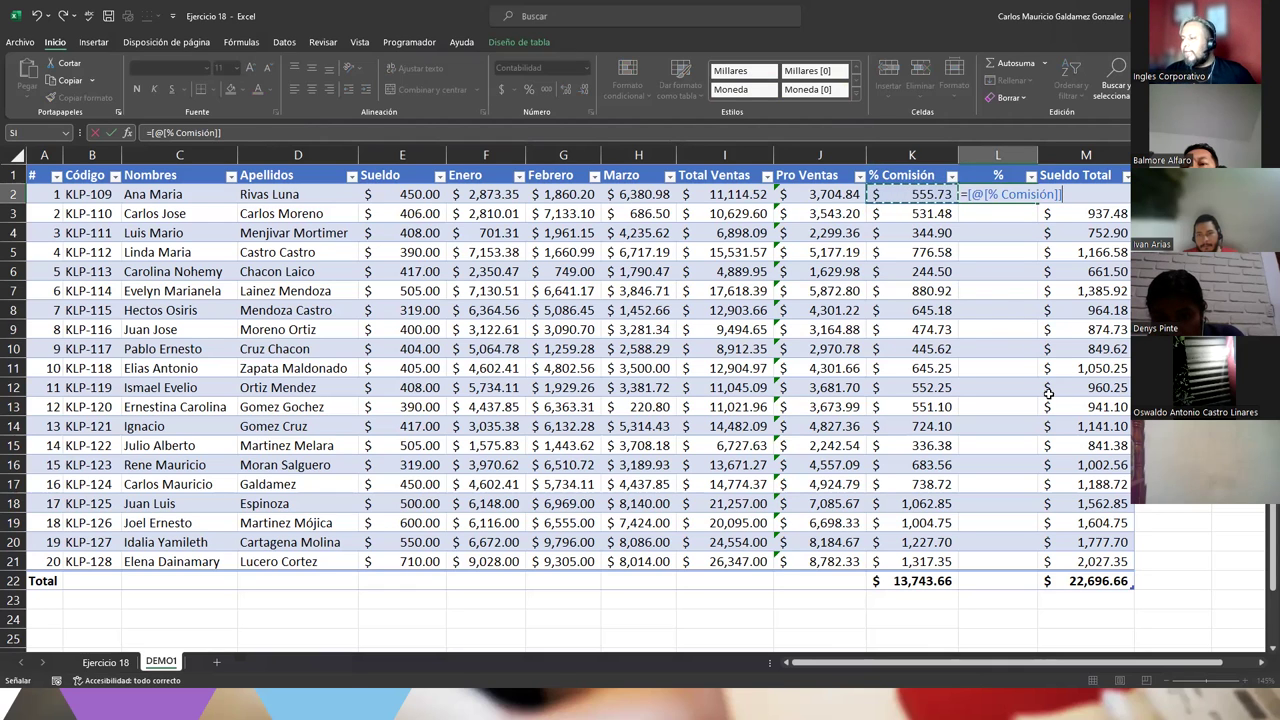
{"action": "type", "text": "/"}
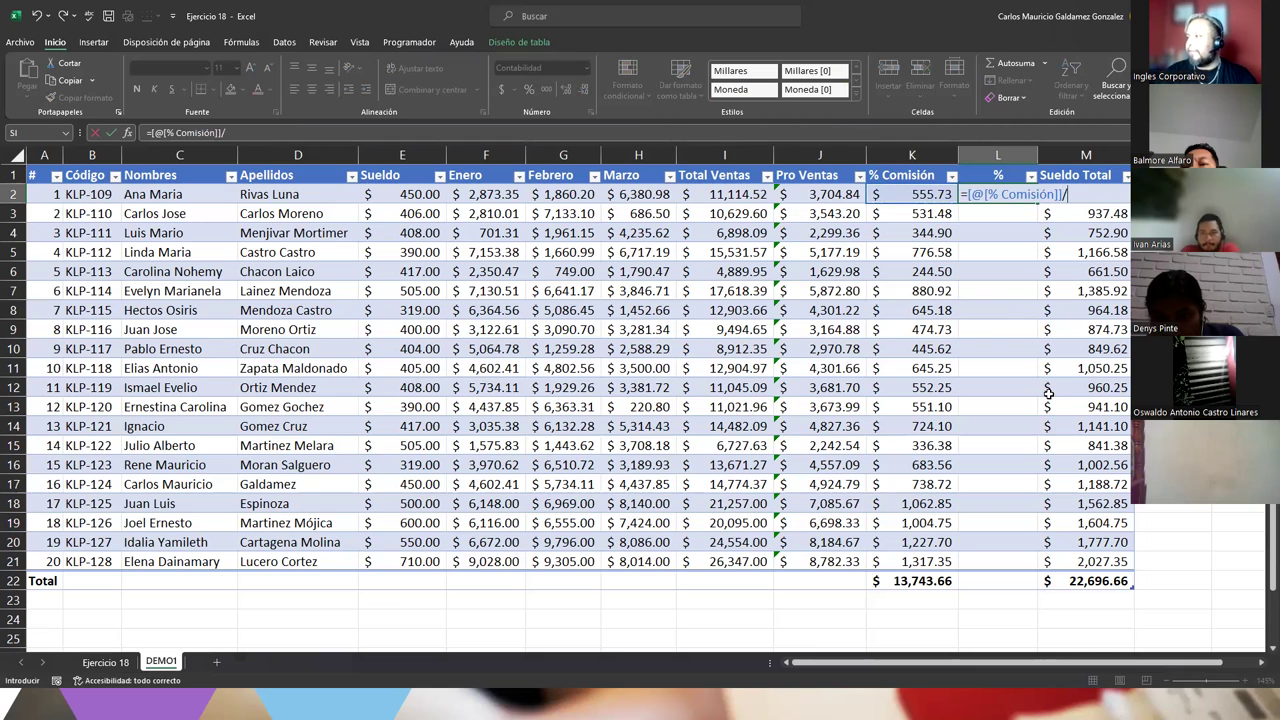
{"action": "left_click", "coordinate": [912, 580]}
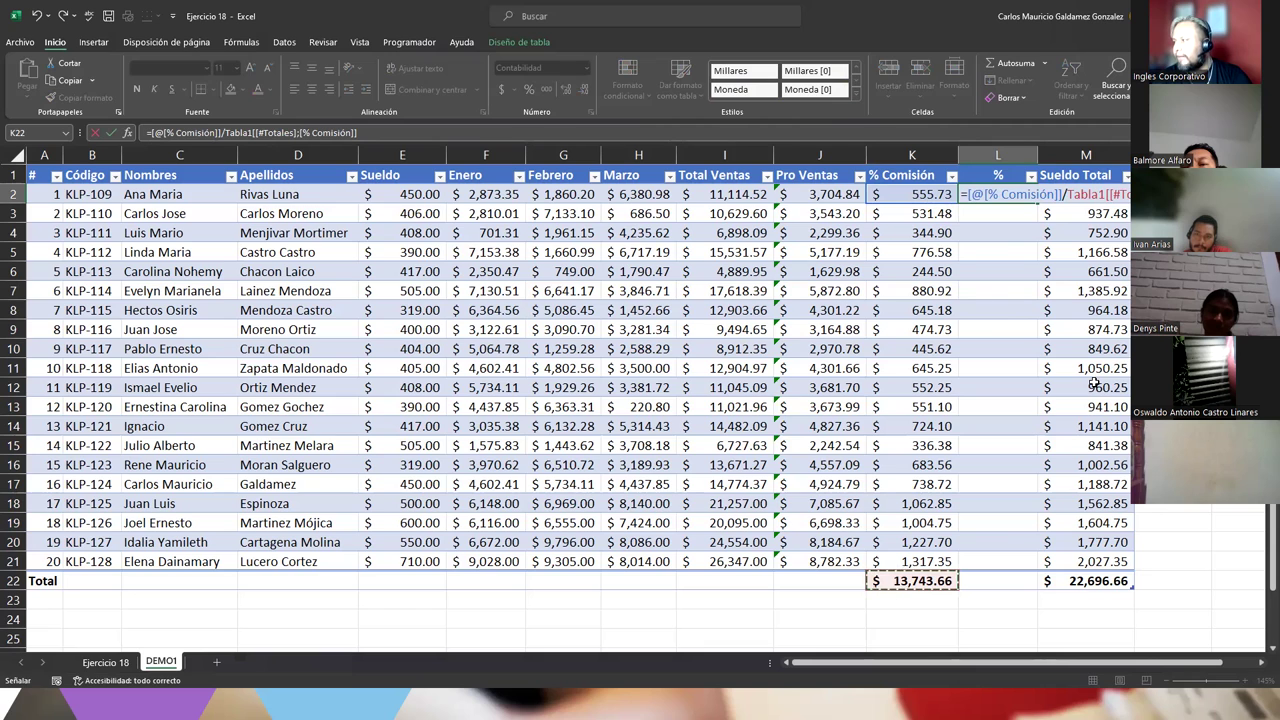
{"action": "key", "text": "ctrl+Return"}
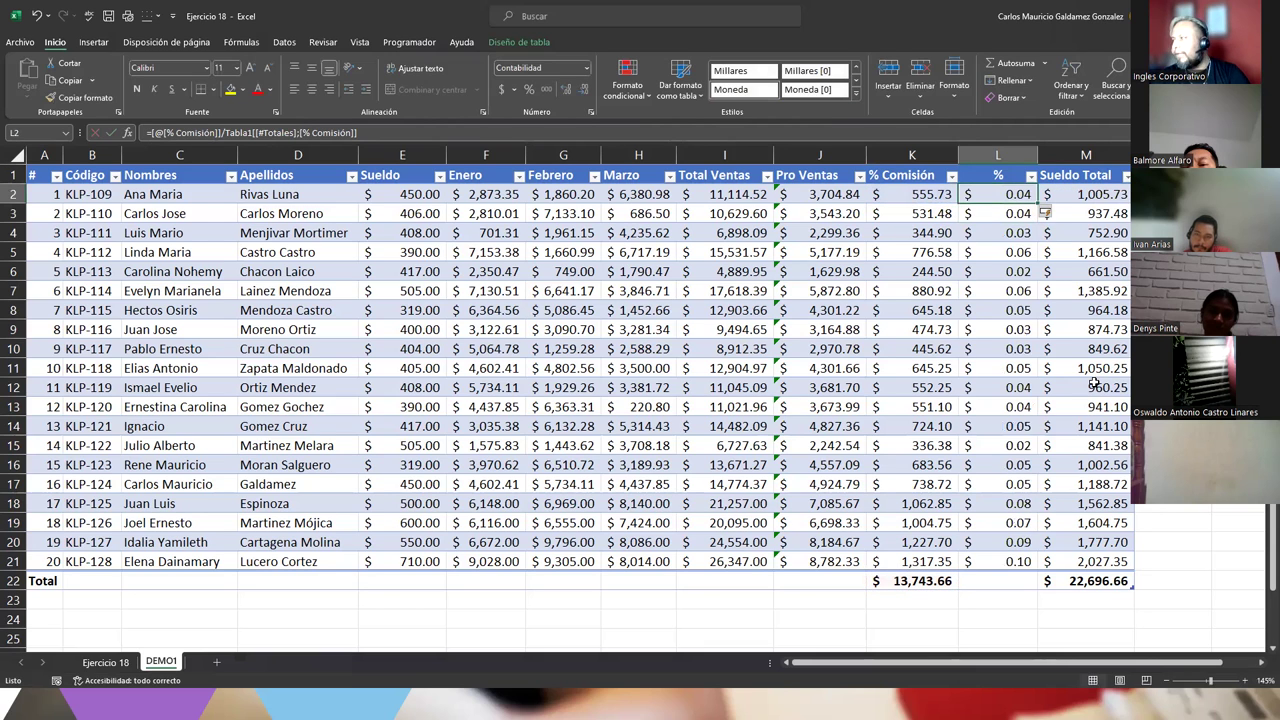
{"action": "left_click", "coordinate": [1005, 561], "text": "shift"}
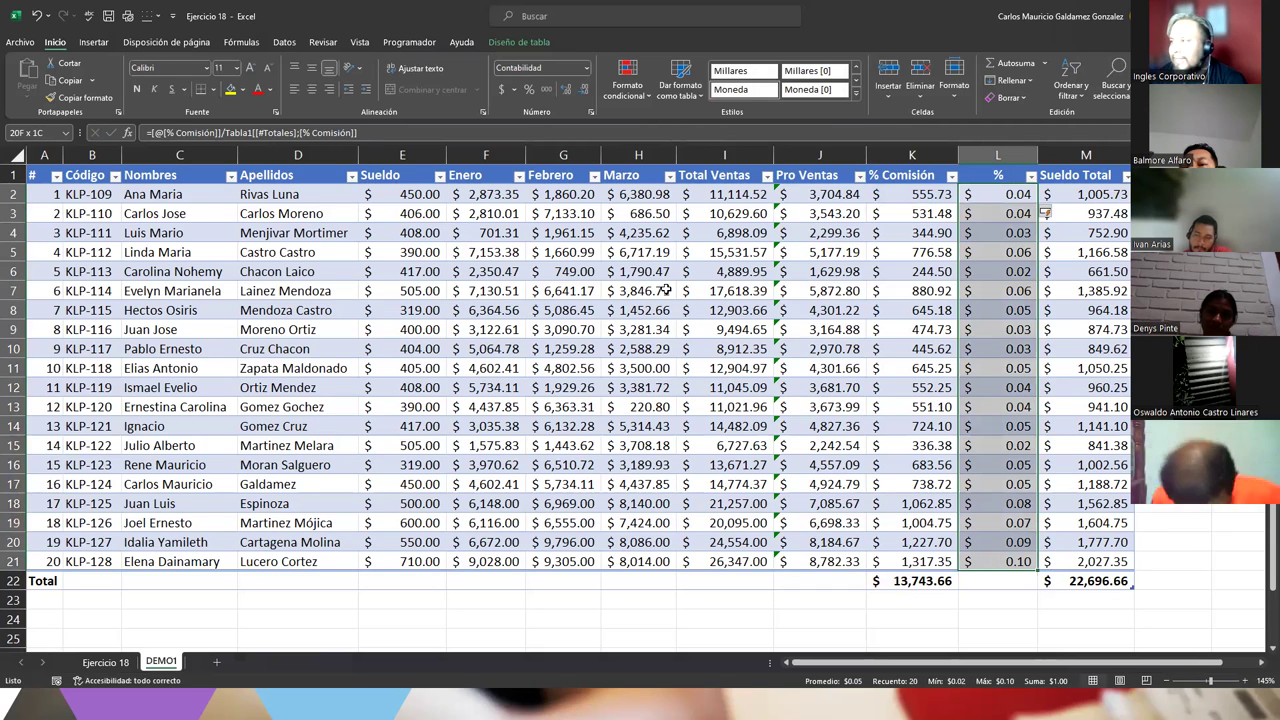
Format L2:L21 as percentages with no decimals, centred in their cells
{"action": "left_click", "coordinate": [533, 91]}
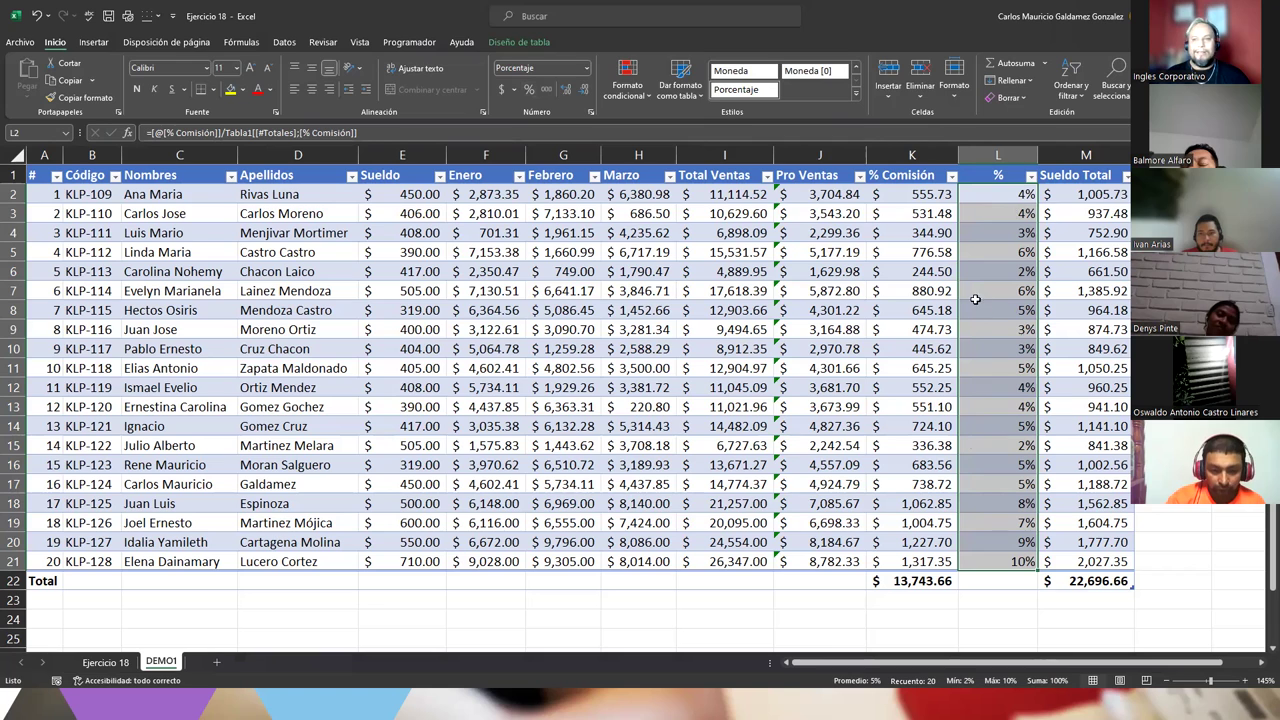
{"action": "left_click", "coordinate": [567, 90]}
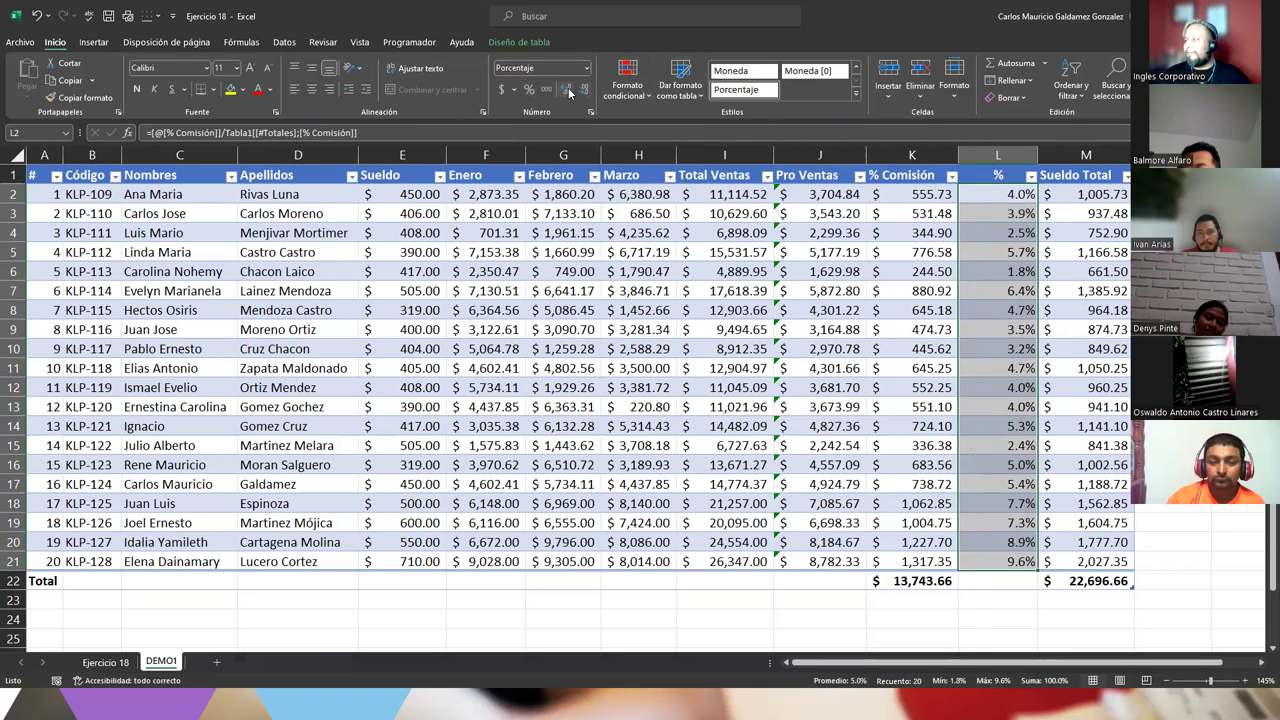
{"action": "left_click", "coordinate": [578, 96]}
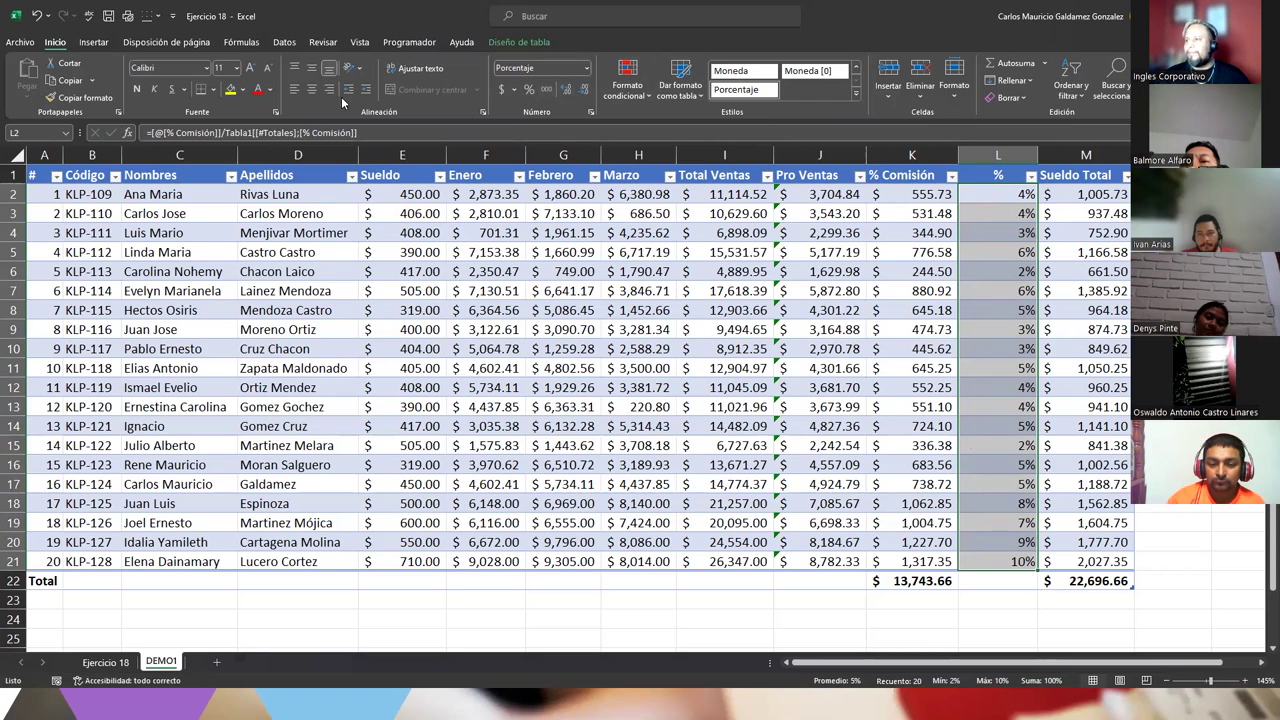
{"action": "left_click", "coordinate": [313, 91]}
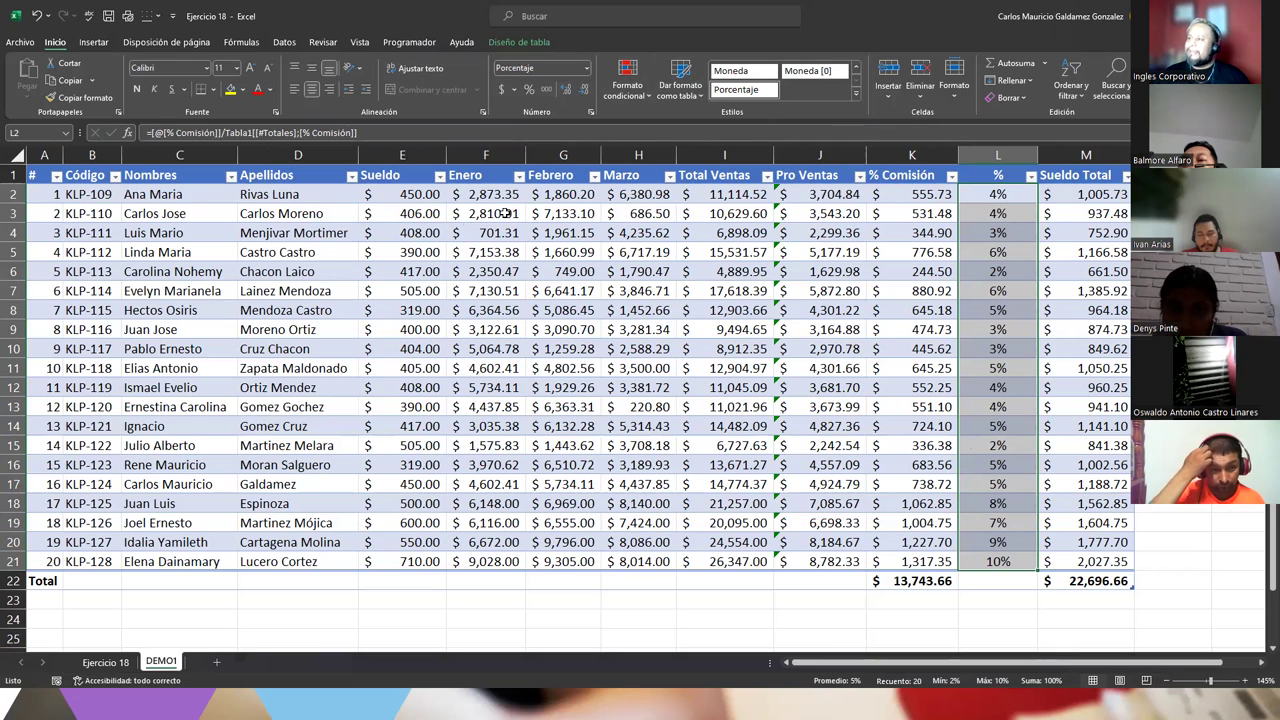
Apply pink Gradient Fill data bars to the % values in L2:L21
{"action": "left_click", "coordinate": [628, 90]}
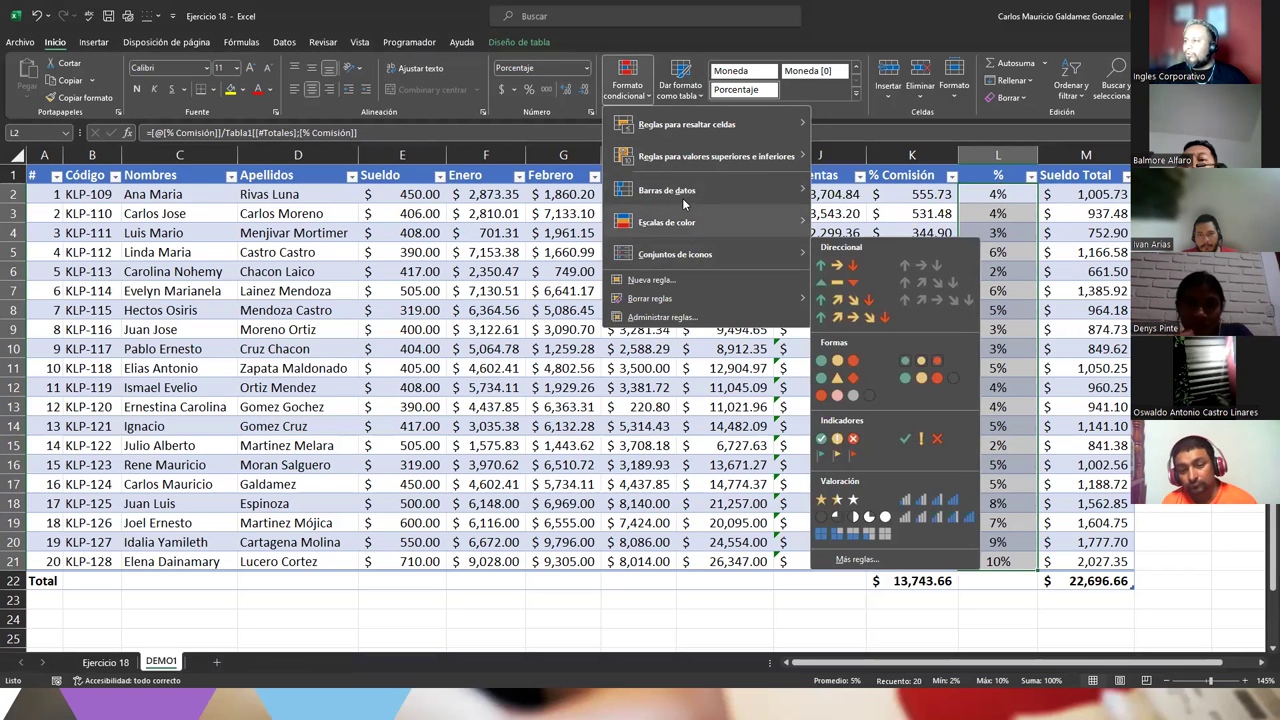
{"action": "mouse_move", "coordinate": [667, 190]}
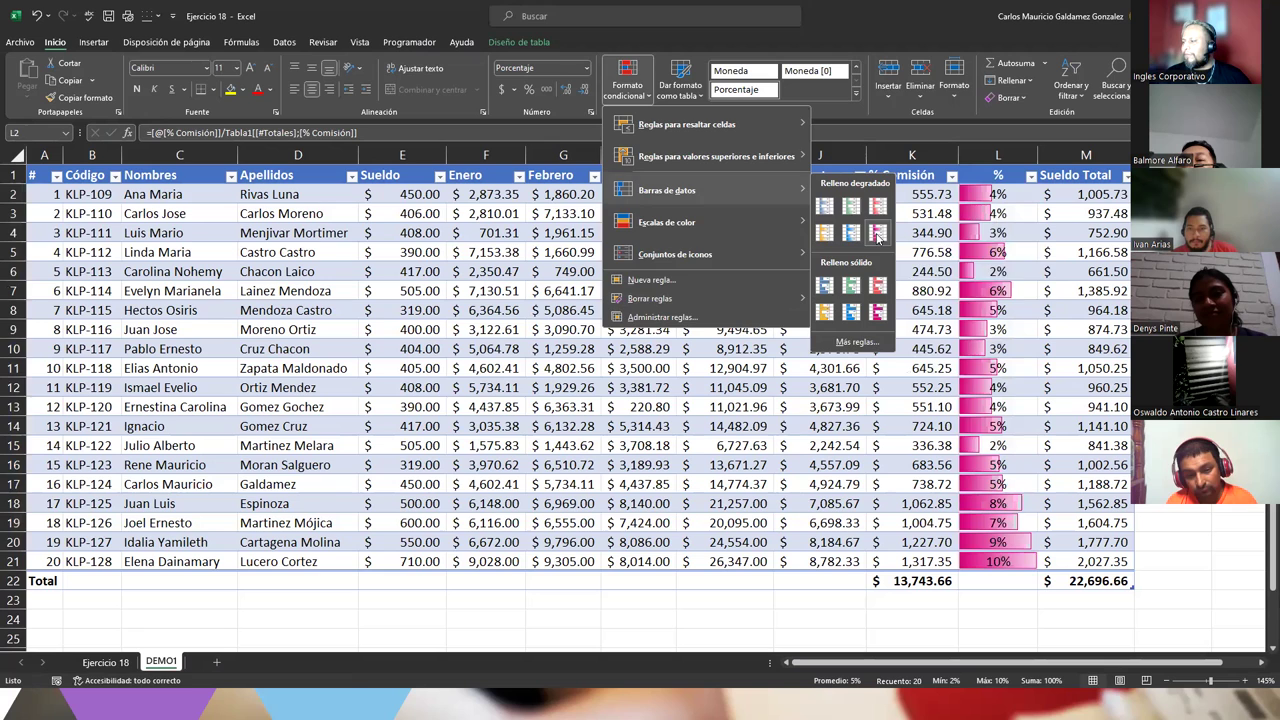
{"action": "left_click", "coordinate": [877, 232]}
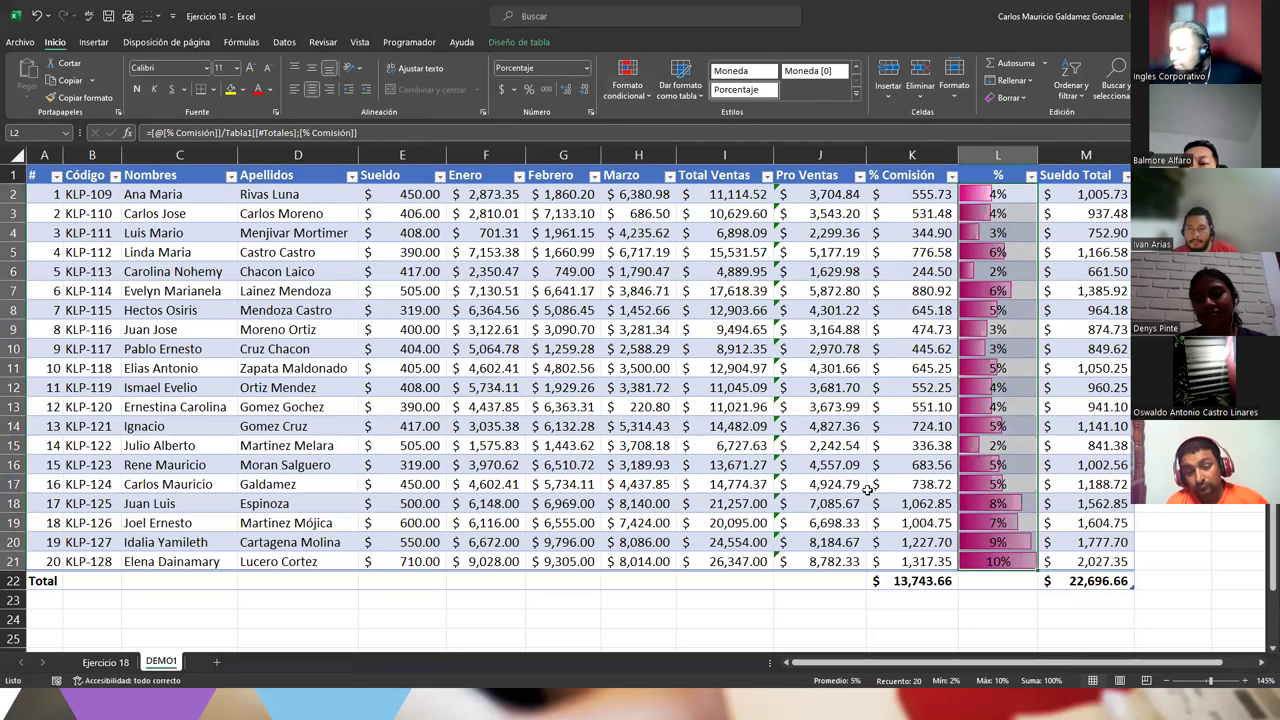
{"action": "left_click", "coordinate": [1012, 561]}
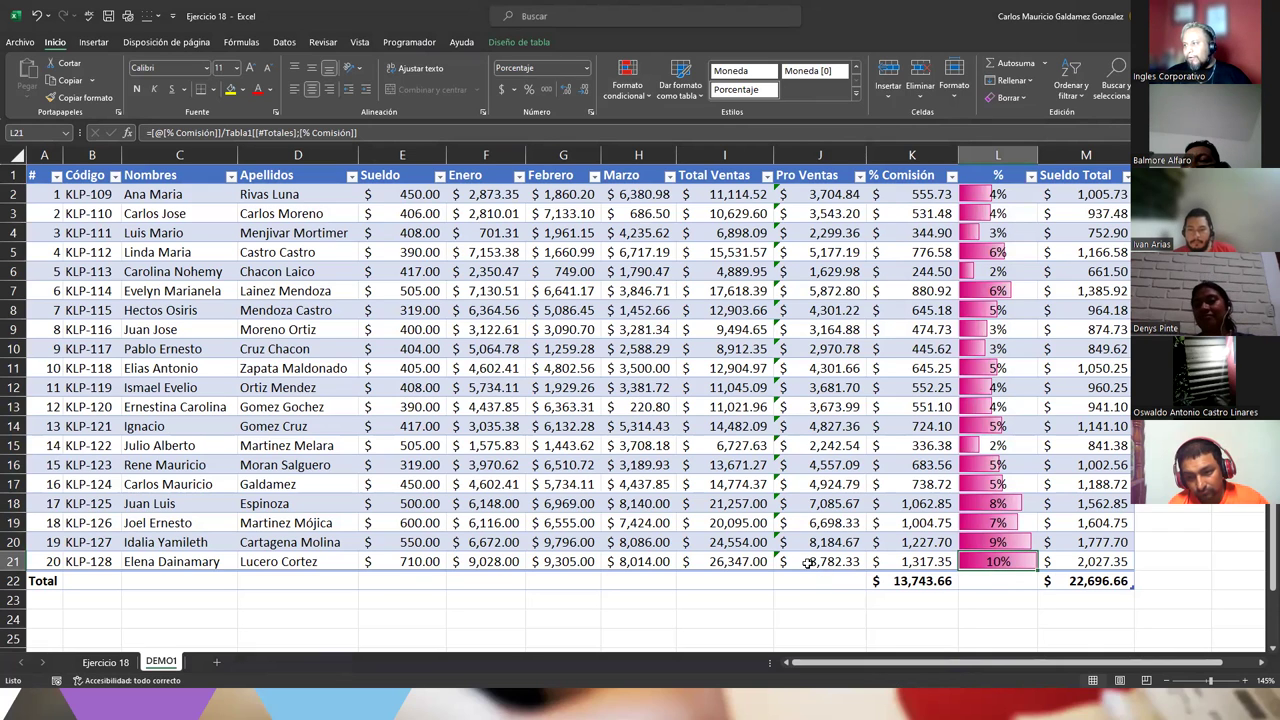
Check the formulas in I21 and L21, then select the % values L2:L21
{"action": "left_click", "coordinate": [697, 563]}
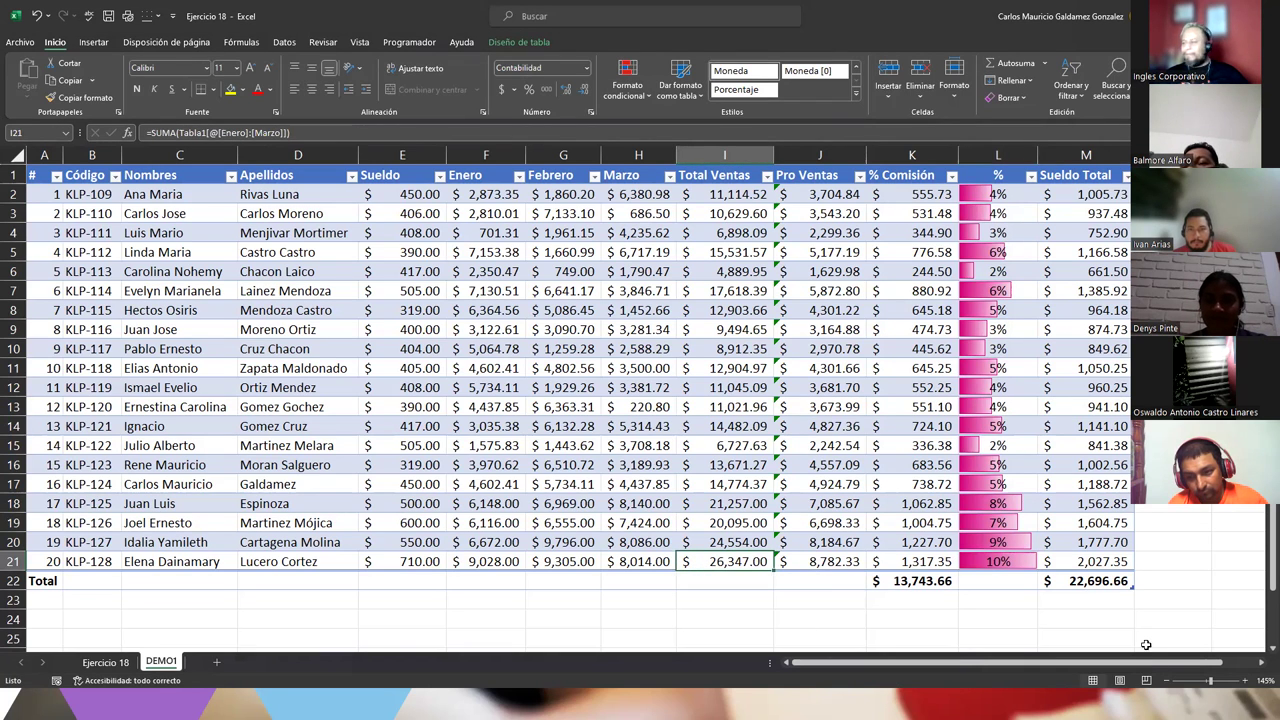
{"action": "left_click", "coordinate": [996, 557]}
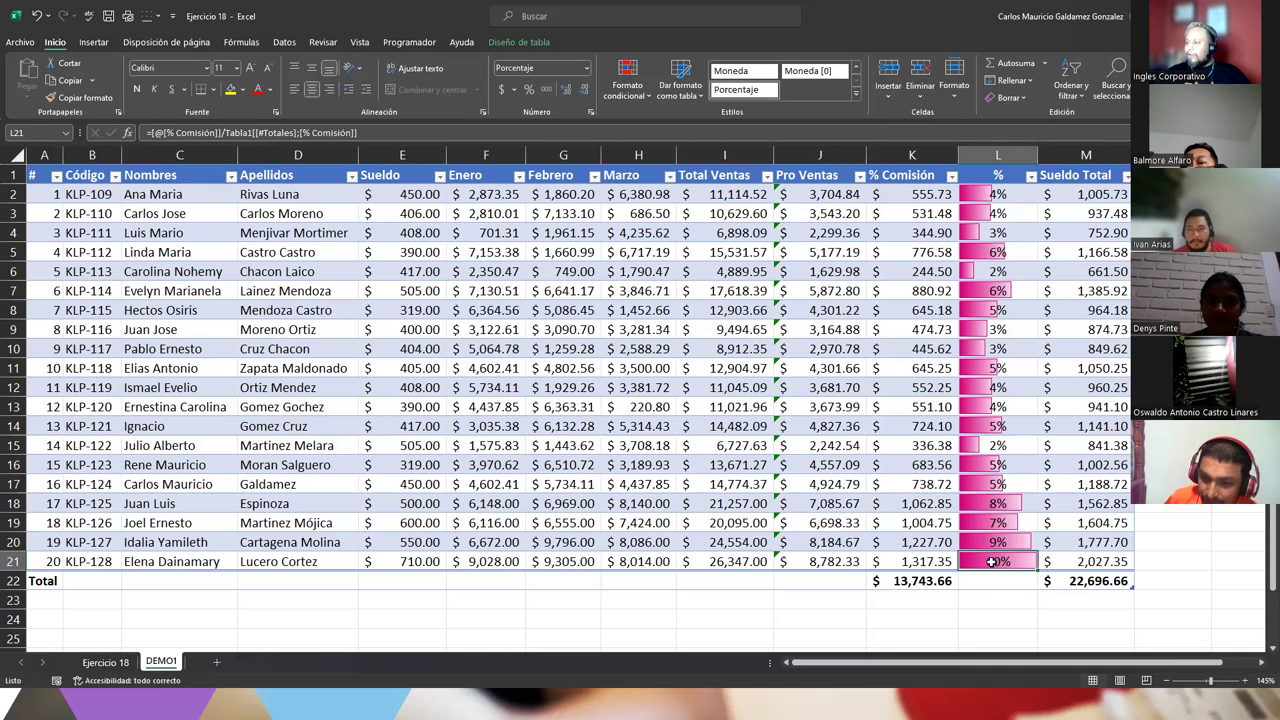
{"action": "left_click_drag", "start_coordinate": [991, 561], "coordinate": [996, 194]}
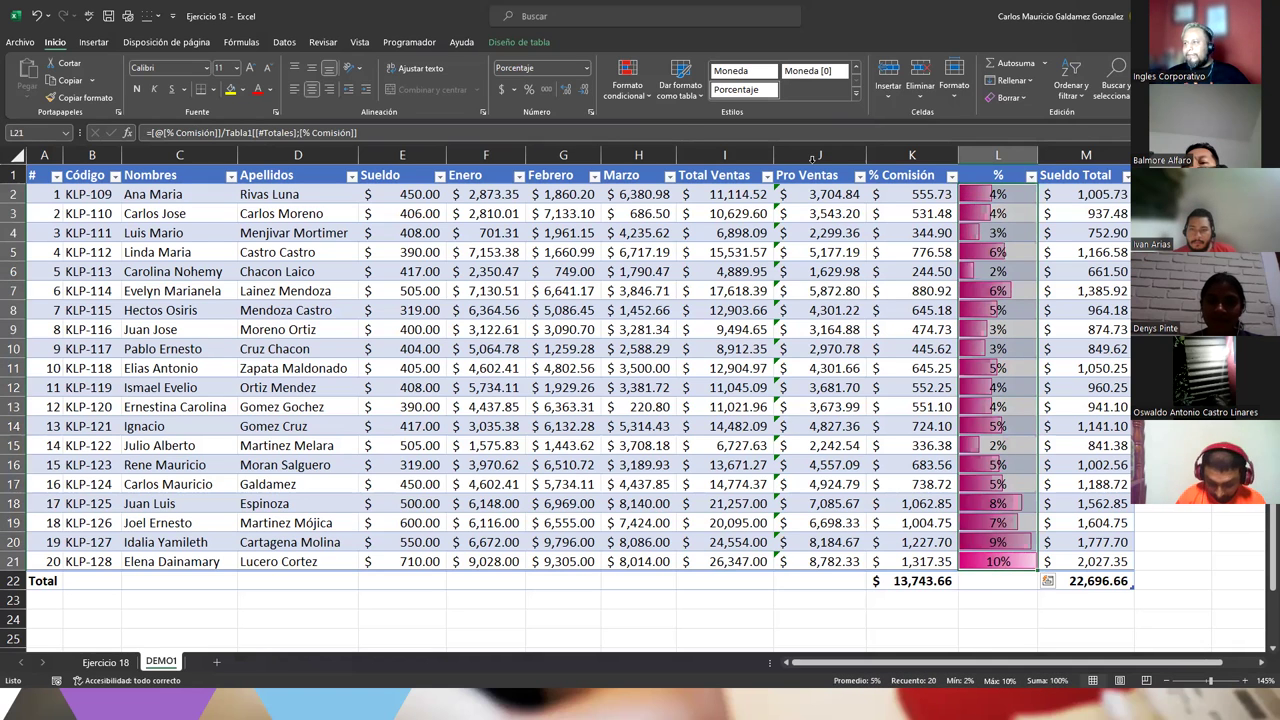
Remove the data bars by clearing conditional formatting rules from the entire sheet
{"action": "left_click", "coordinate": [628, 78]}
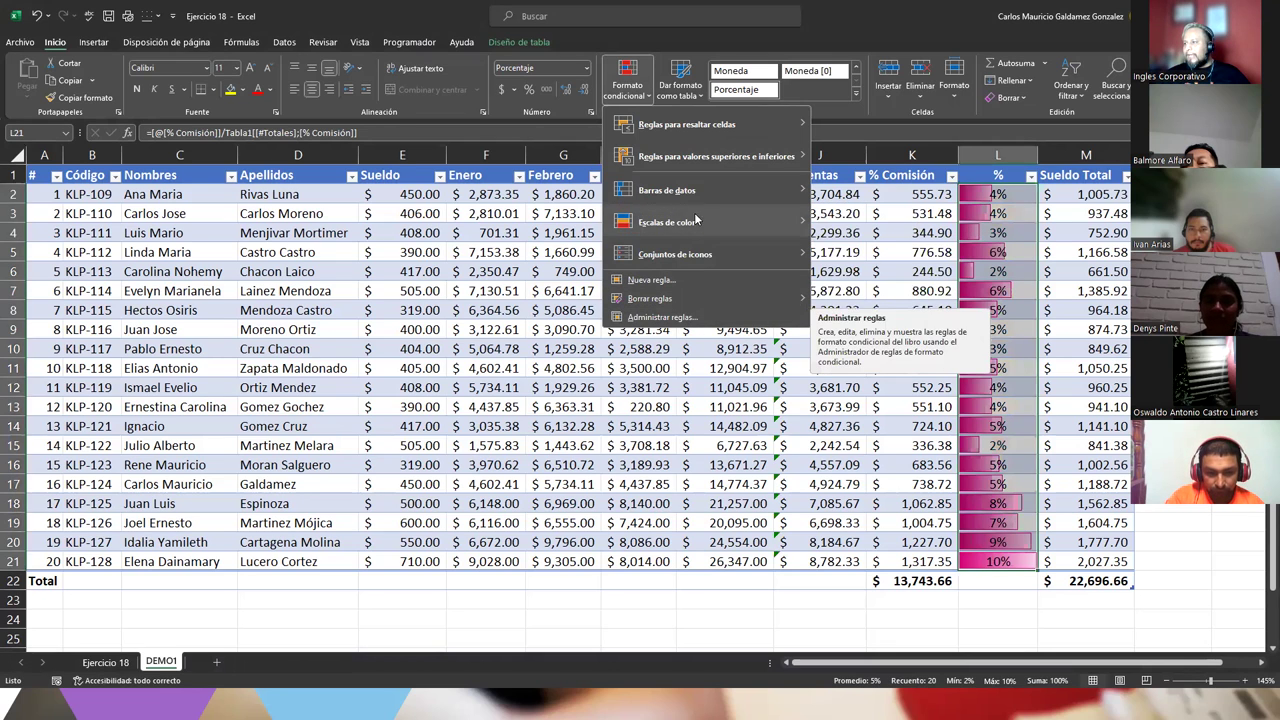
{"action": "left_click", "coordinate": [706, 317]}
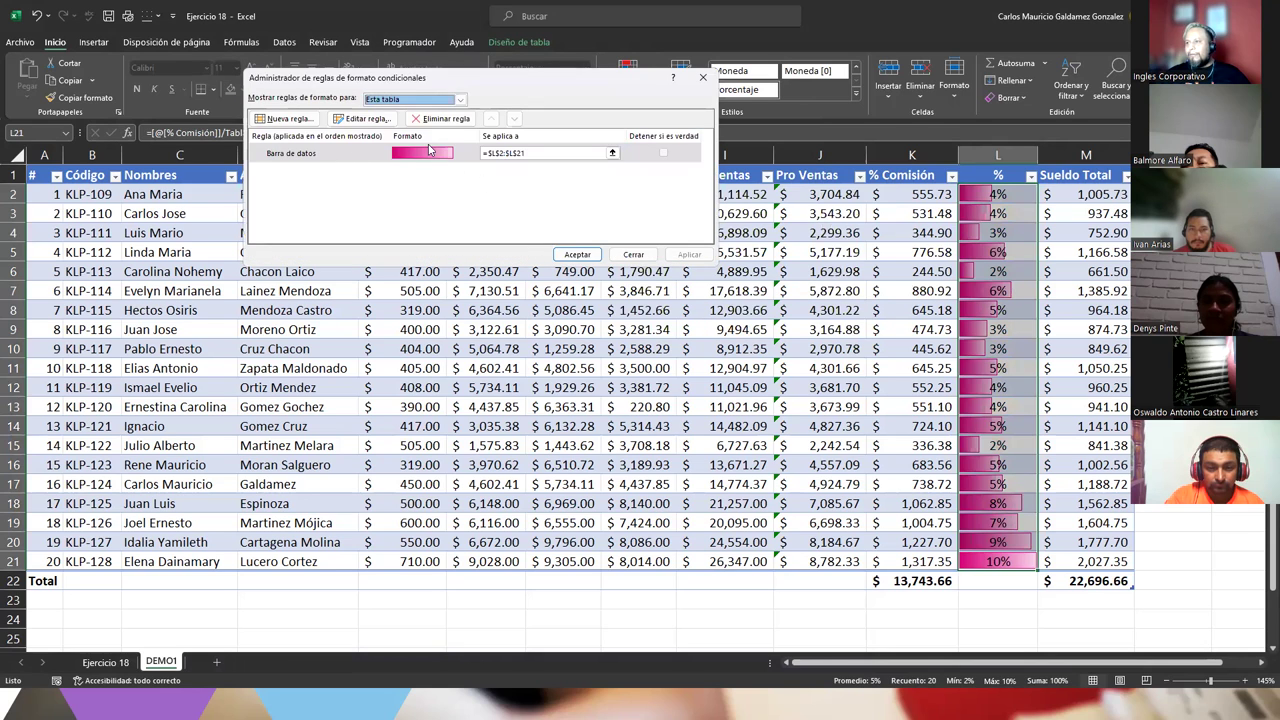
{"action": "left_click", "coordinate": [432, 119]}
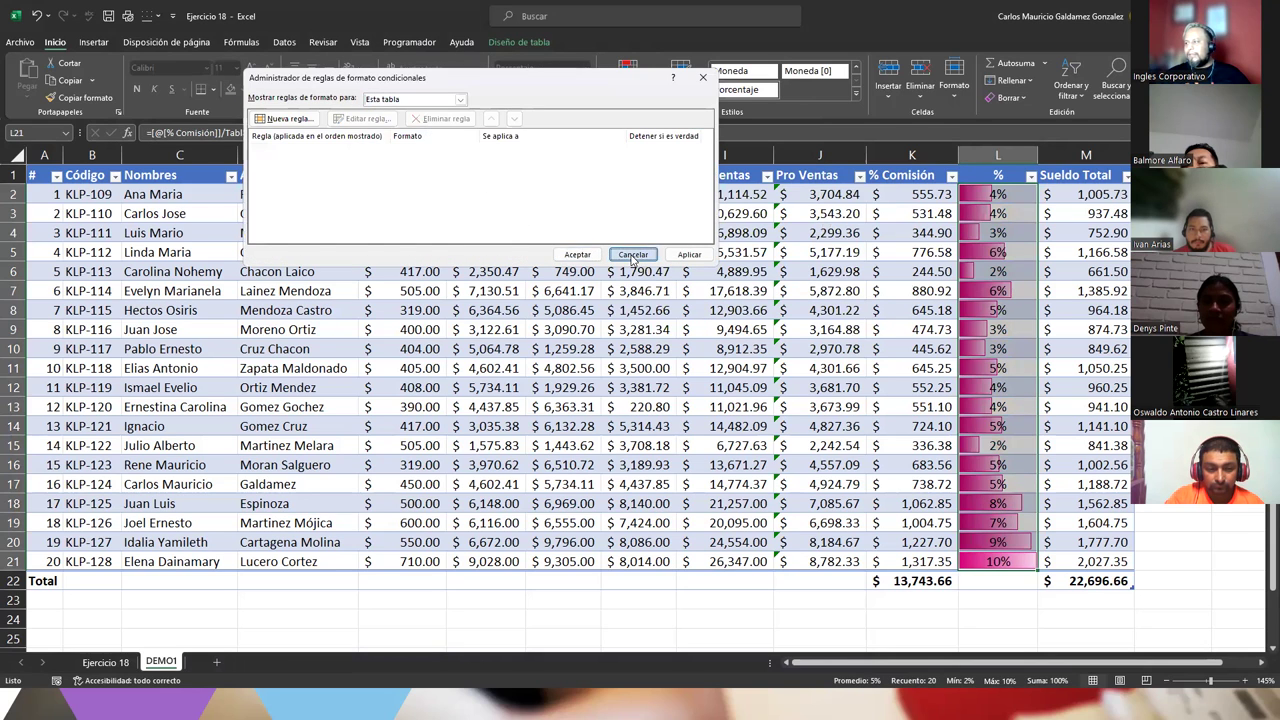
{"action": "left_click", "coordinate": [629, 254]}
{"action": "left_click", "coordinate": [625, 88]}
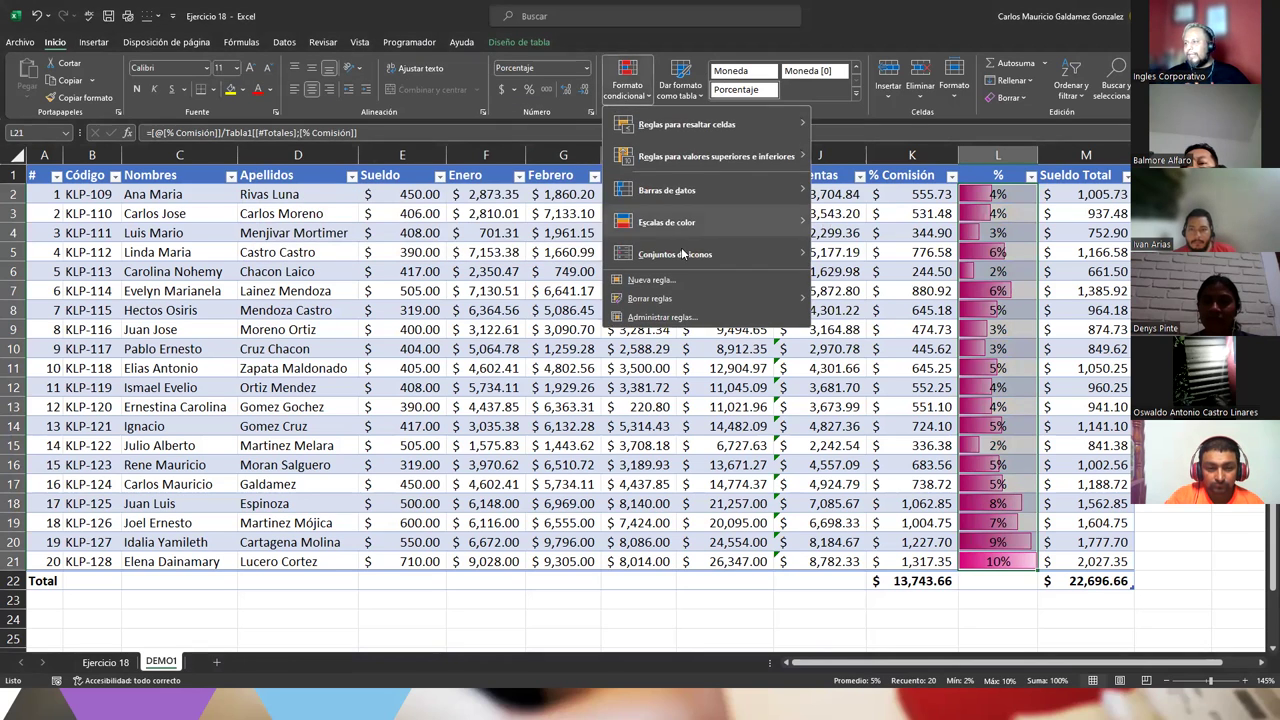
{"action": "mouse_move", "coordinate": [650, 298]}
{"action": "left_click", "coordinate": [888, 301]}
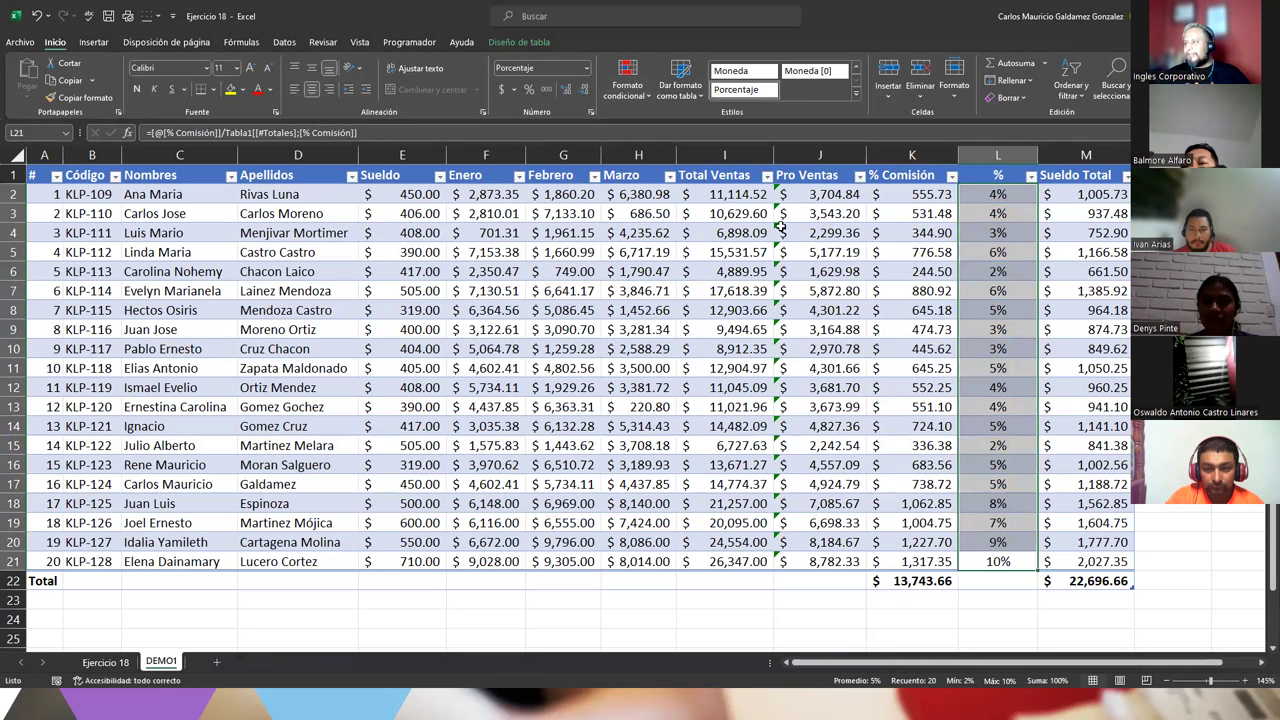
{"action": "left_click", "coordinate": [627, 85]}
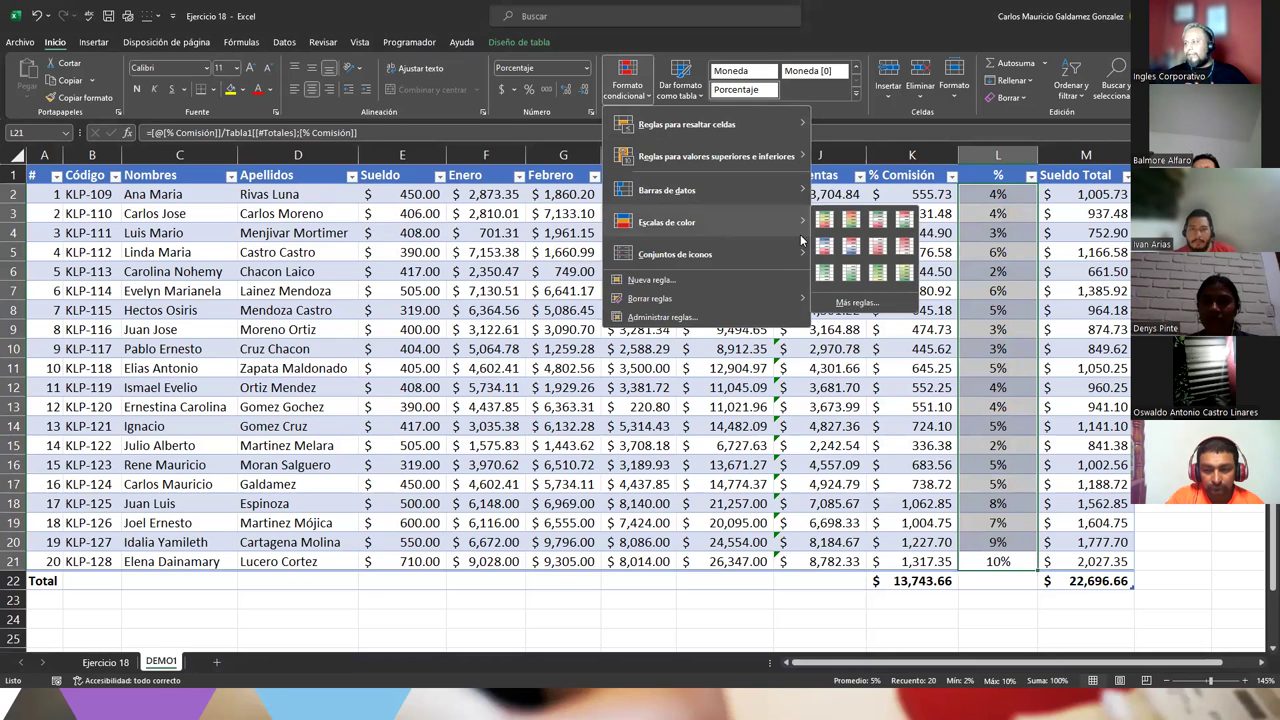
{"action": "mouse_move", "coordinate": [667, 222]}
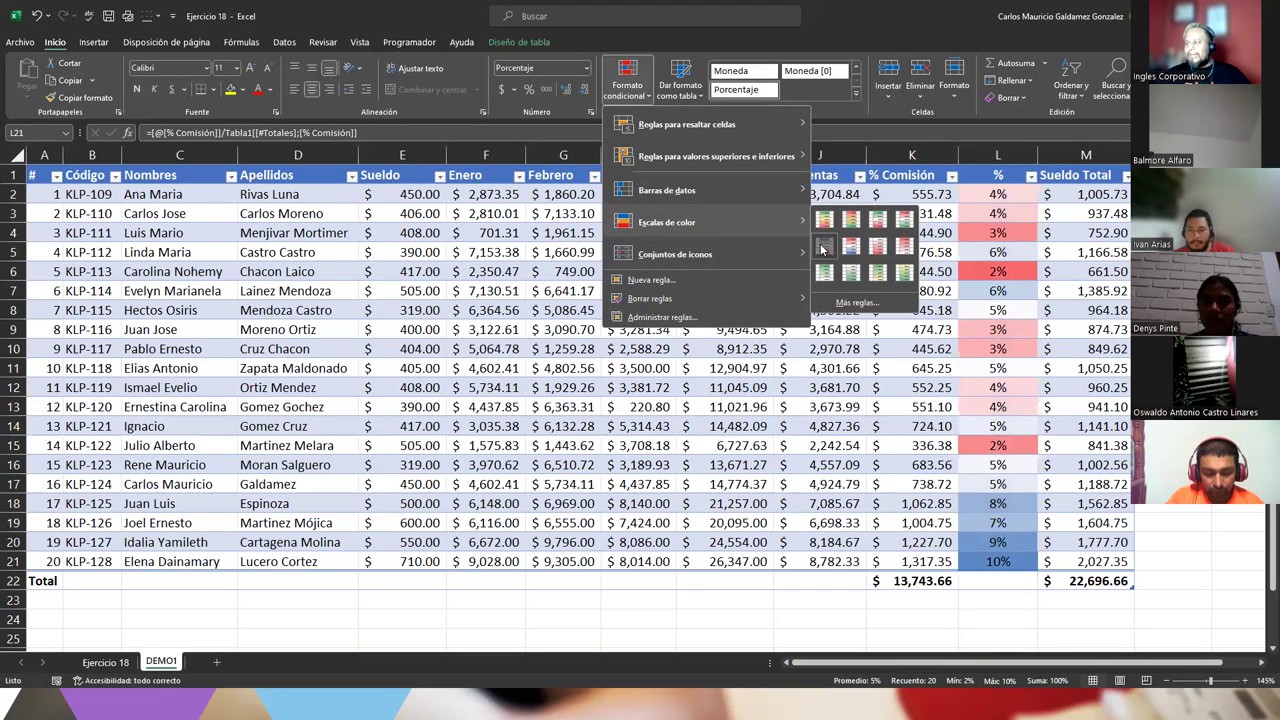
{"action": "left_click", "coordinate": [822, 246]}
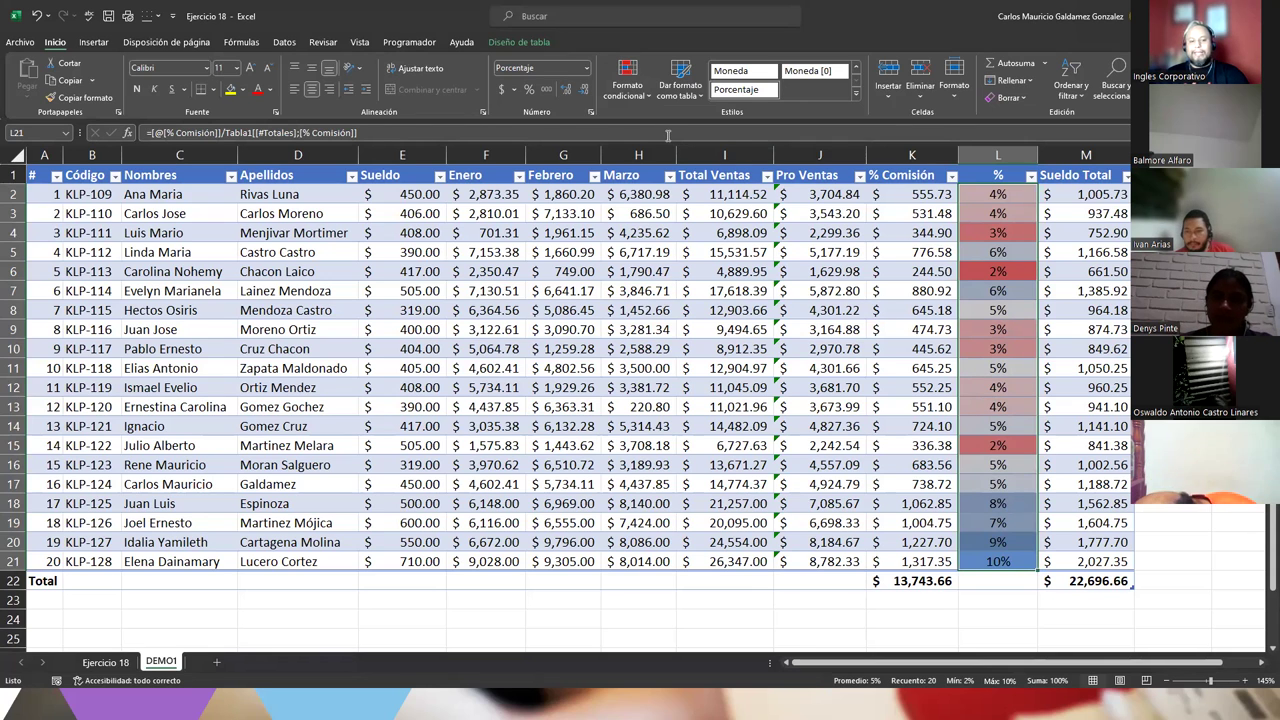
{"action": "key", "text": "ctrl+z"}
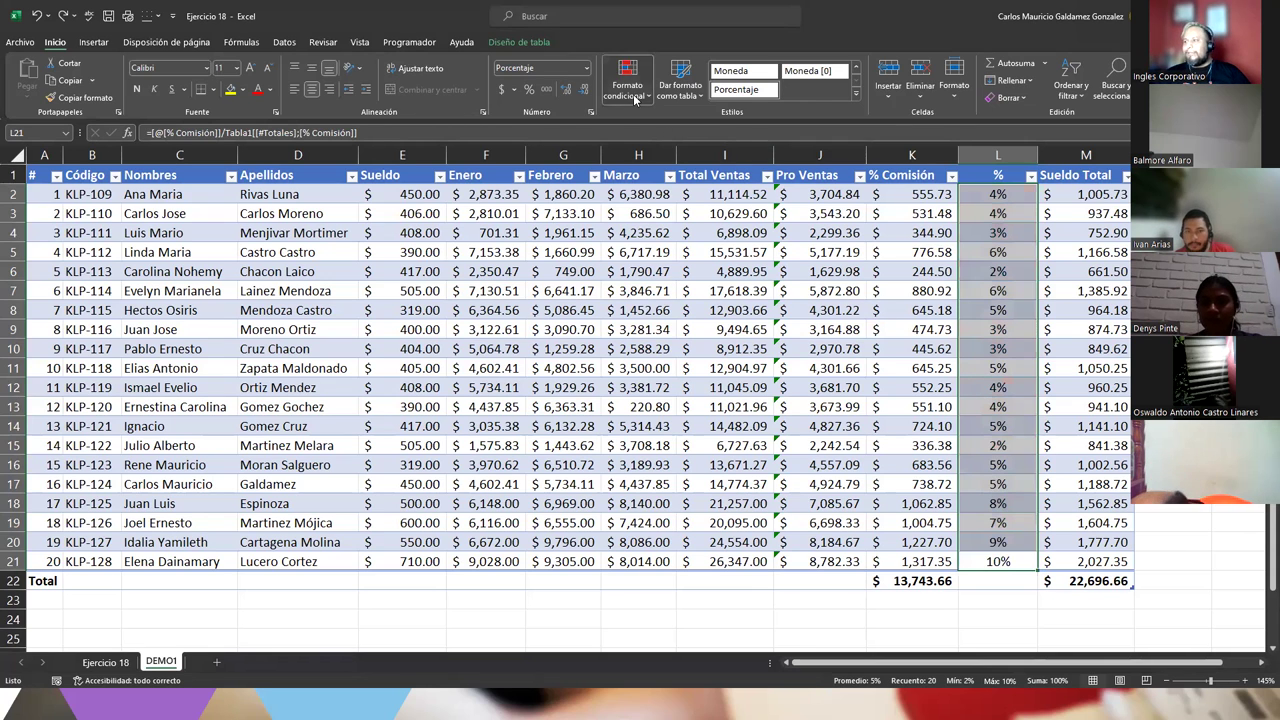
{"action": "left_click", "coordinate": [628, 90]}
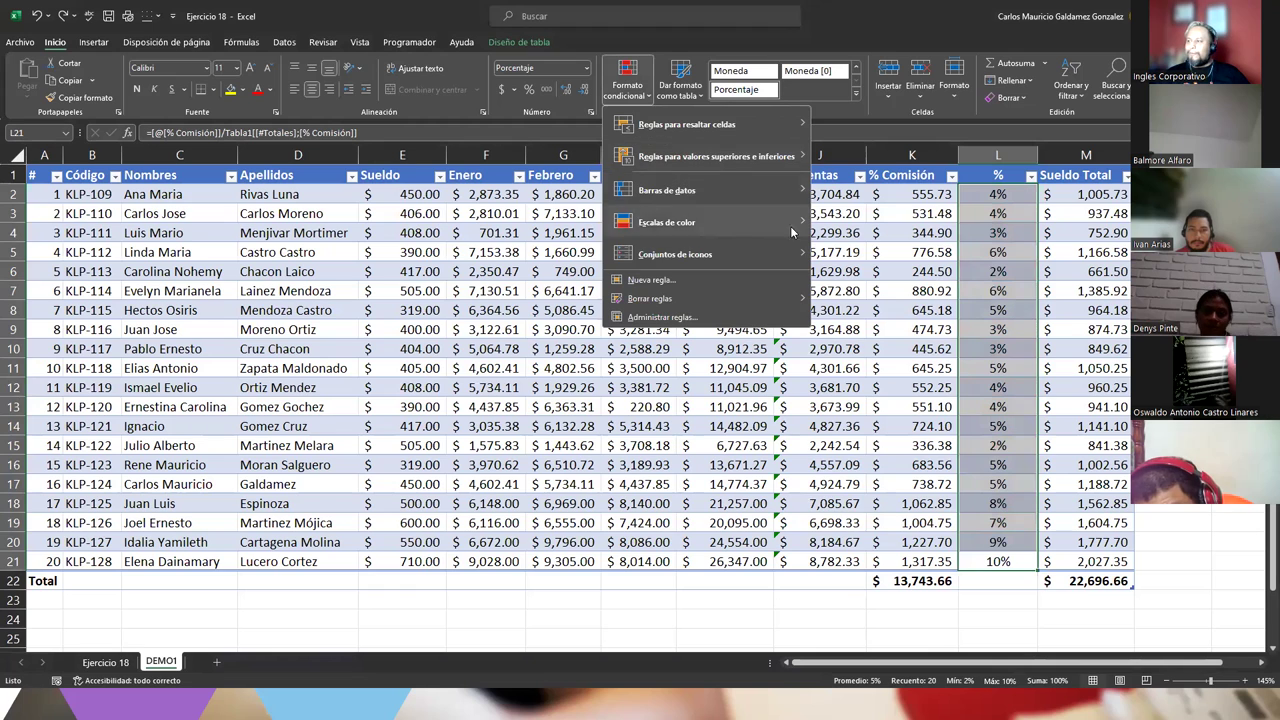
{"action": "mouse_move", "coordinate": [675, 254]}
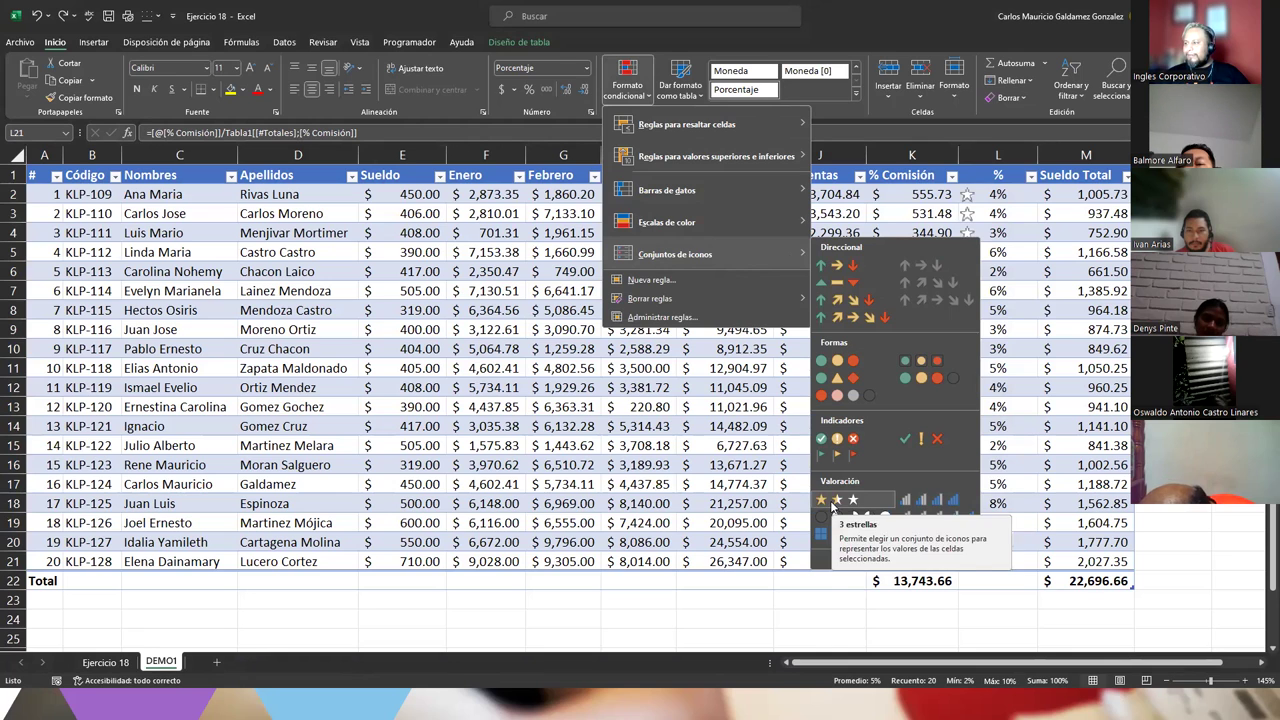
{"action": "left_click", "coordinate": [832, 505]}
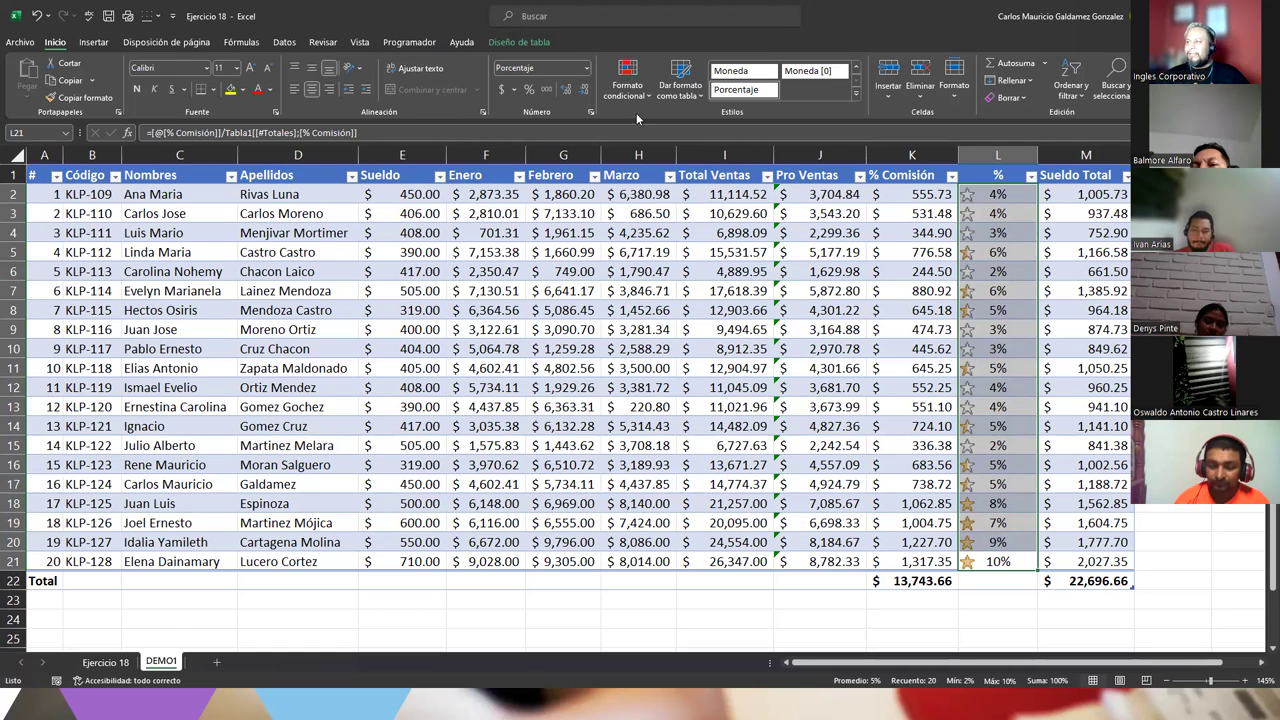
Undo the star icons and reapply pink Gradient Fill data bars to the % column
{"action": "key", "text": "ctrl+z"}
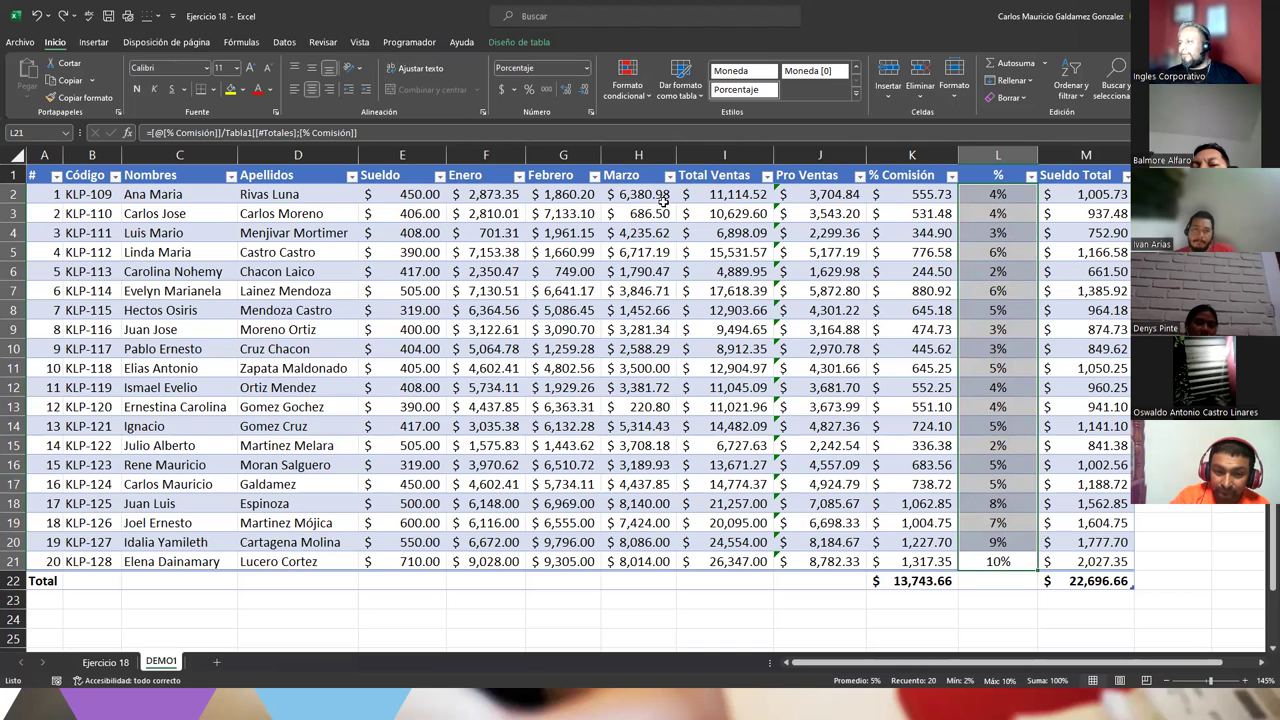
{"action": "left_click", "coordinate": [627, 85]}
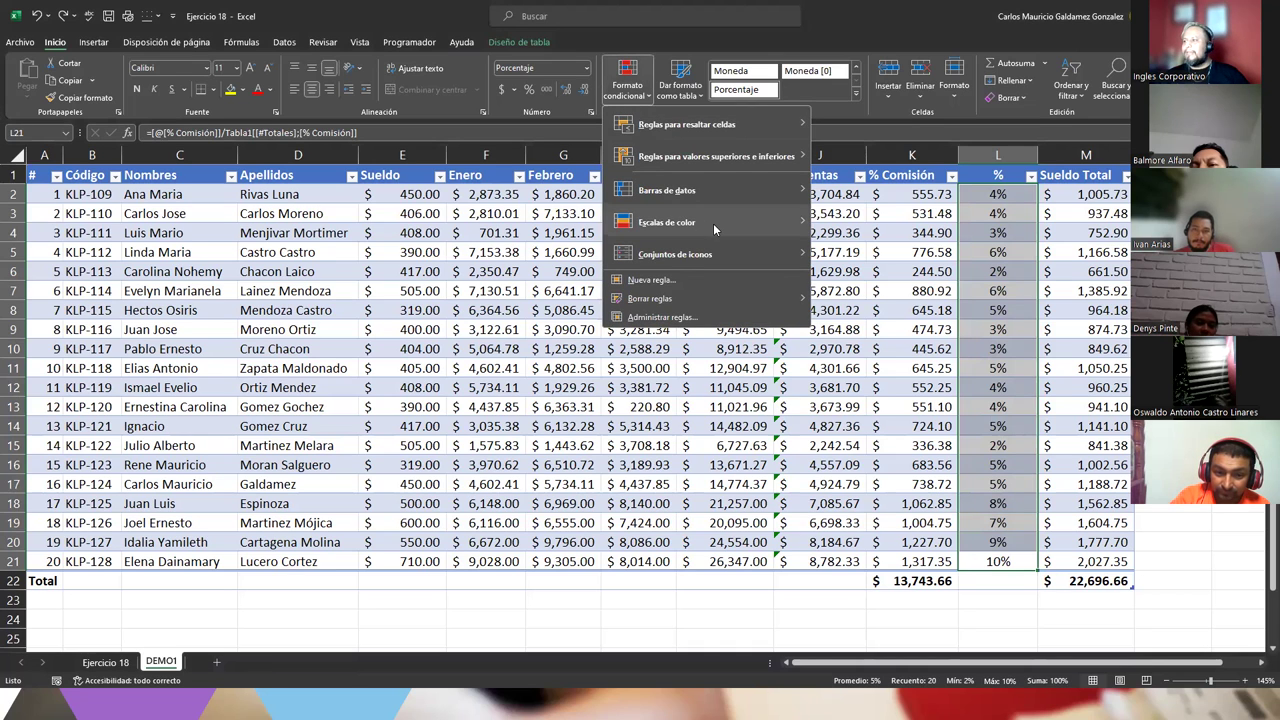
{"action": "mouse_move", "coordinate": [667, 190]}
{"action": "left_click", "coordinate": [879, 234]}
{"action": "left_click", "coordinate": [903, 387]}
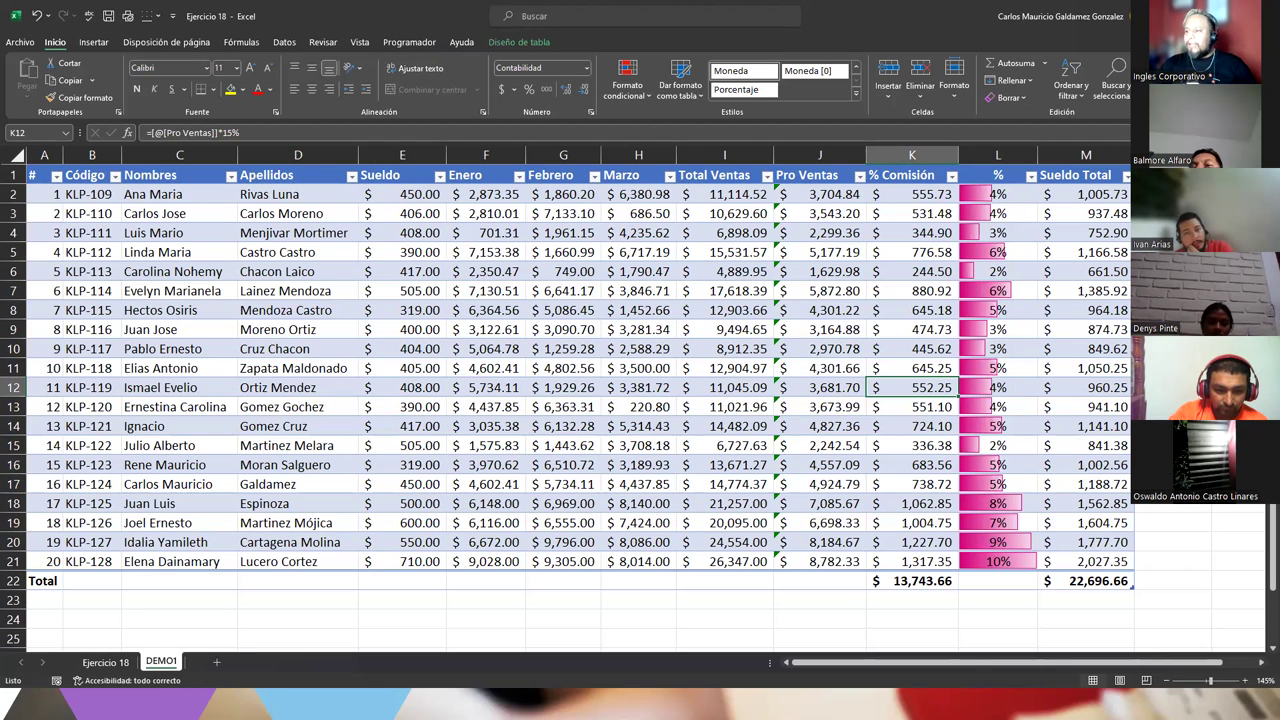
In the Total row, sum Sueldo and average Enero, Febrero and Marzo
{"action": "left_click", "coordinate": [414, 584]}
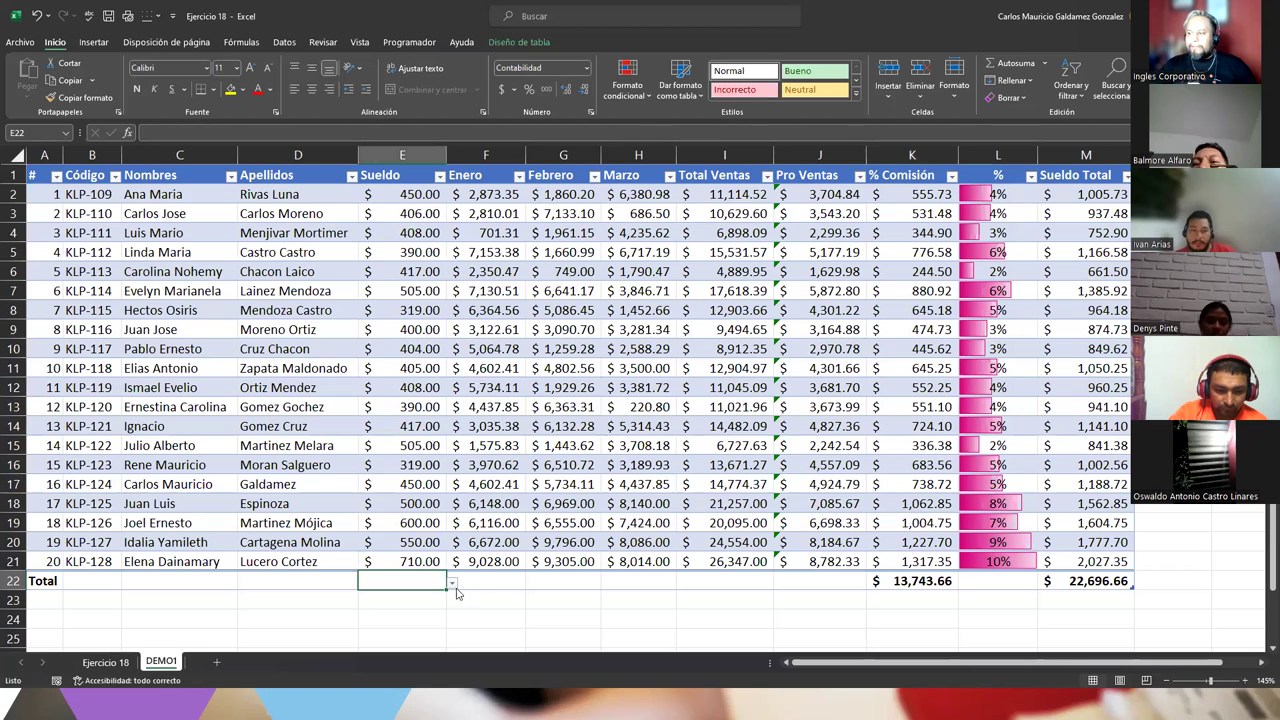
{"action": "left_click", "coordinate": [452, 584]}
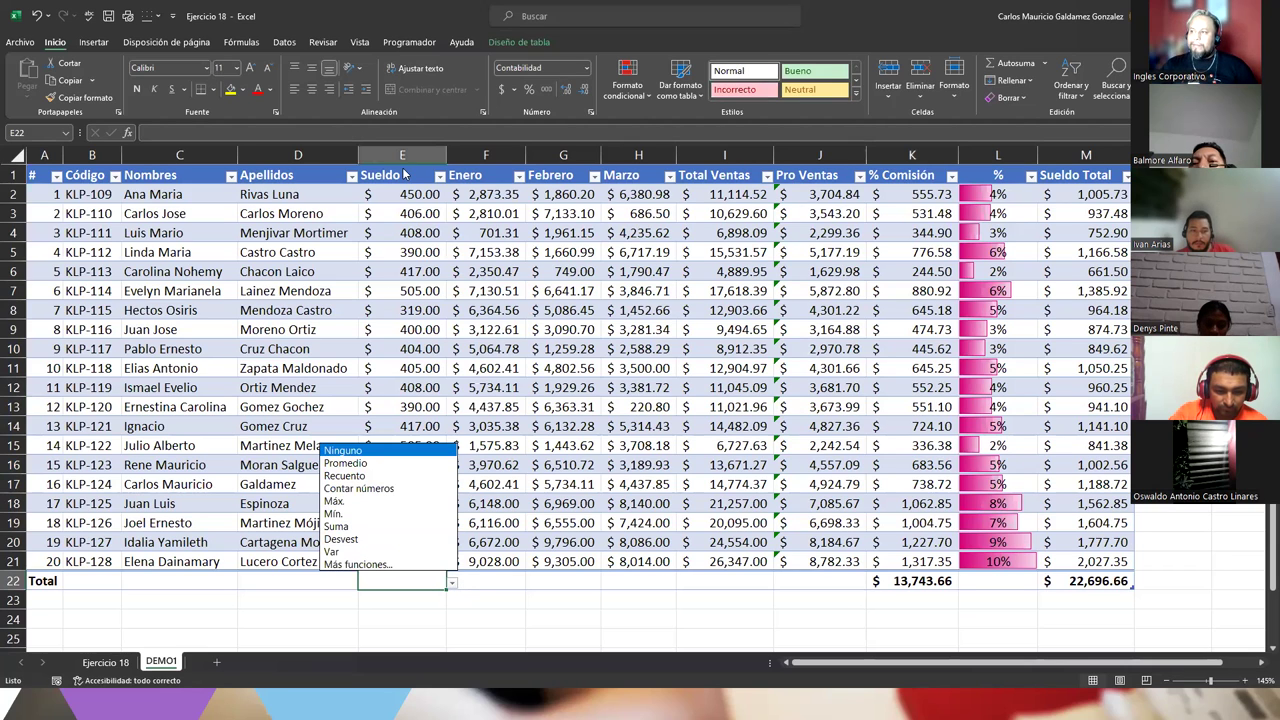
{"action": "left_click", "coordinate": [340, 526]}
{"action": "left_click", "coordinate": [497, 584]}
{"action": "left_click", "coordinate": [532, 584]}
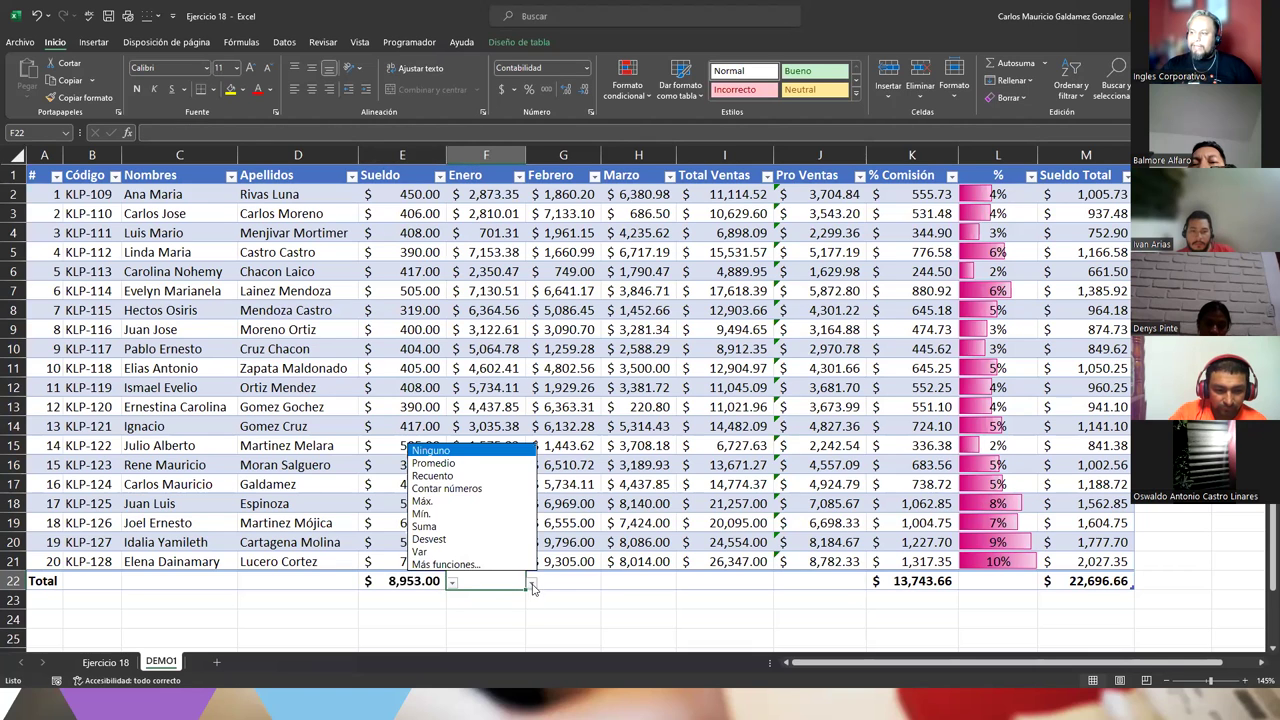
{"action": "left_click", "coordinate": [462, 465]}
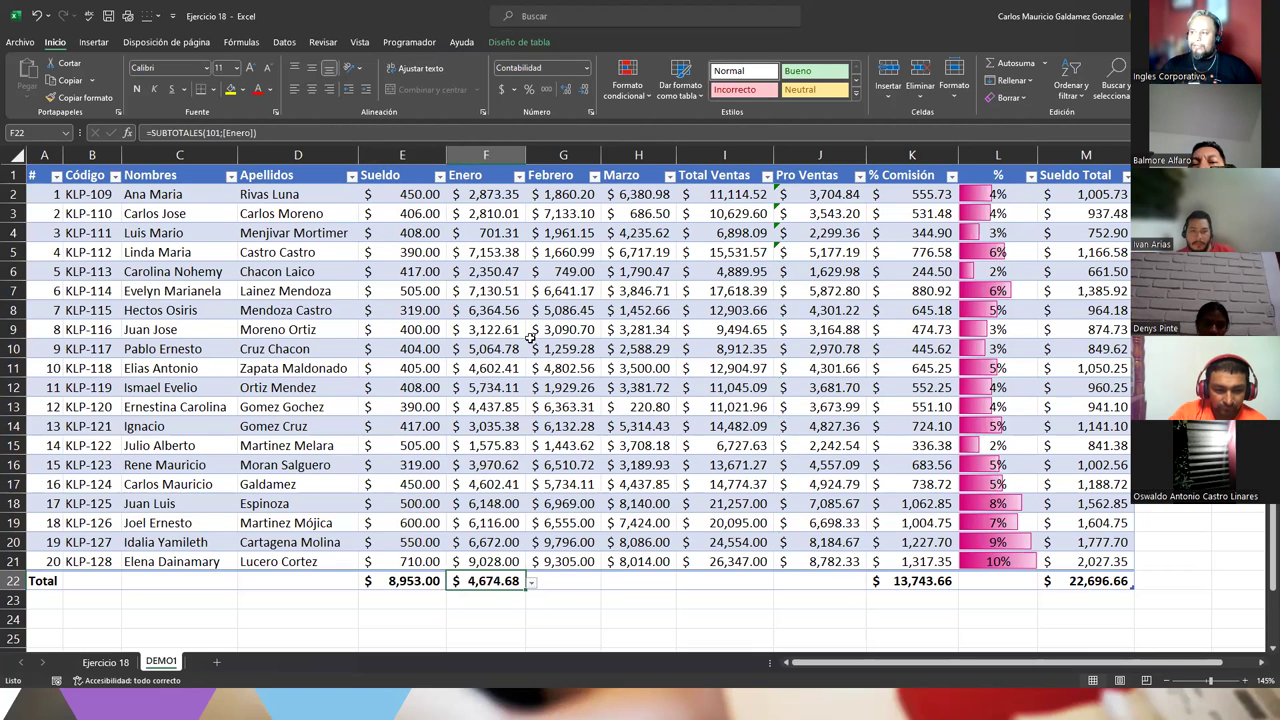
{"action": "left_click", "coordinate": [580, 584]}
{"action": "left_click", "coordinate": [606, 584]}
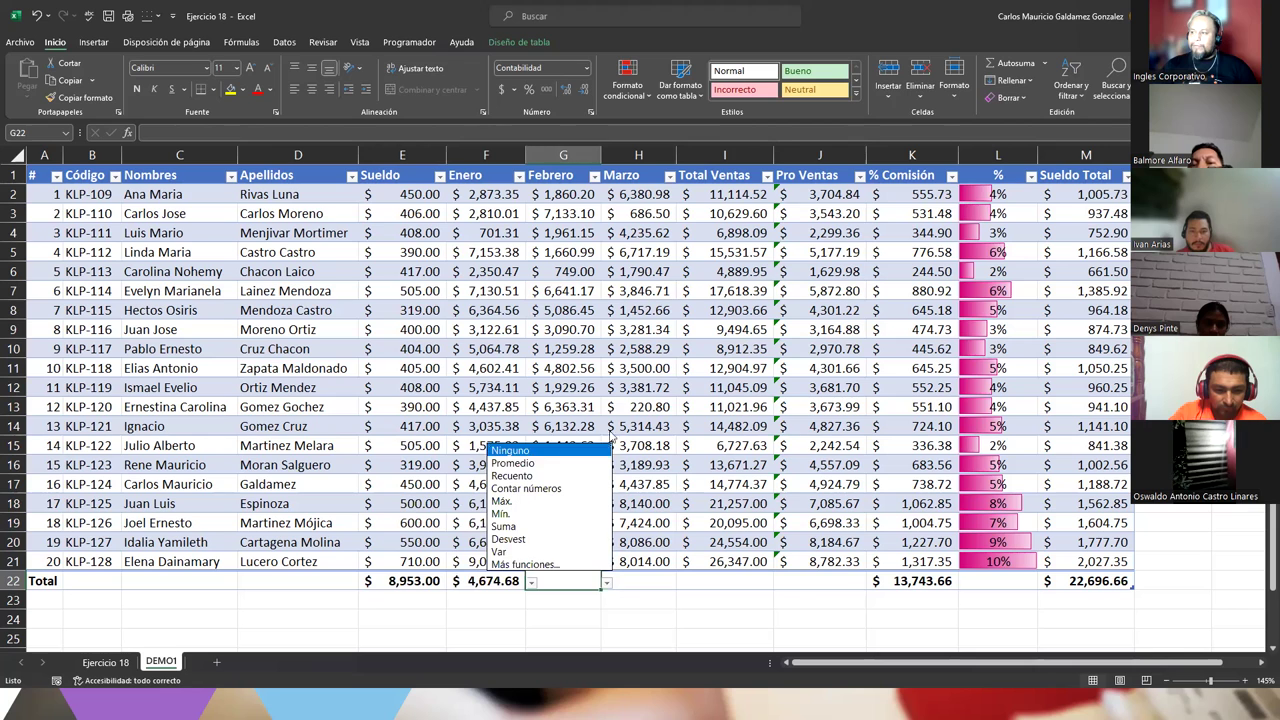
{"action": "left_click", "coordinate": [532, 465]}
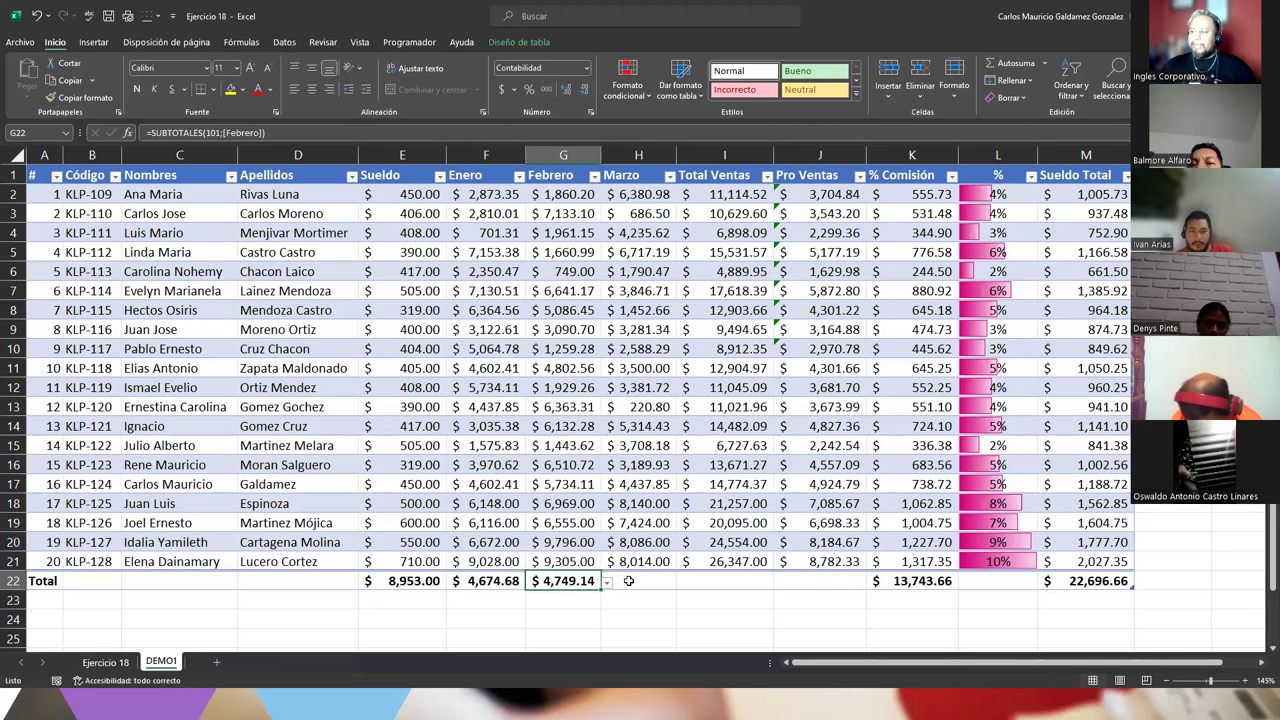
{"action": "left_click", "coordinate": [640, 582]}
{"action": "left_click", "coordinate": [682, 584]}
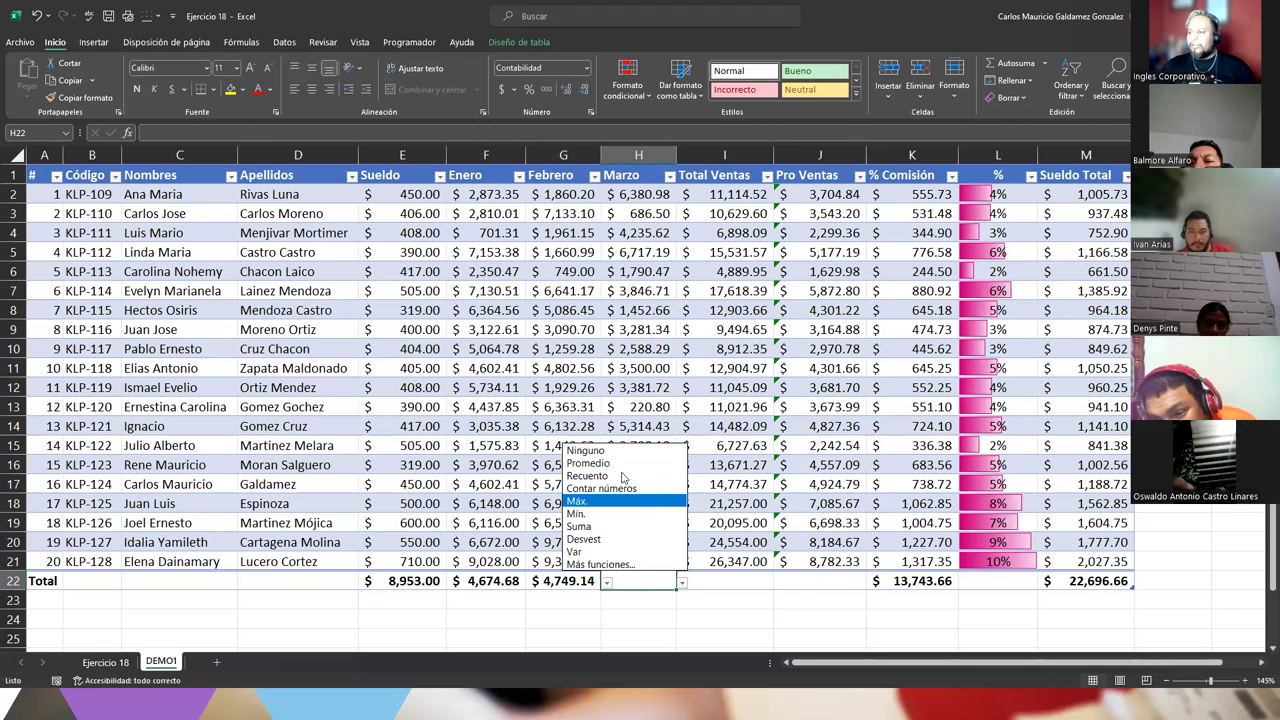
{"action": "left_click", "coordinate": [588, 463]}
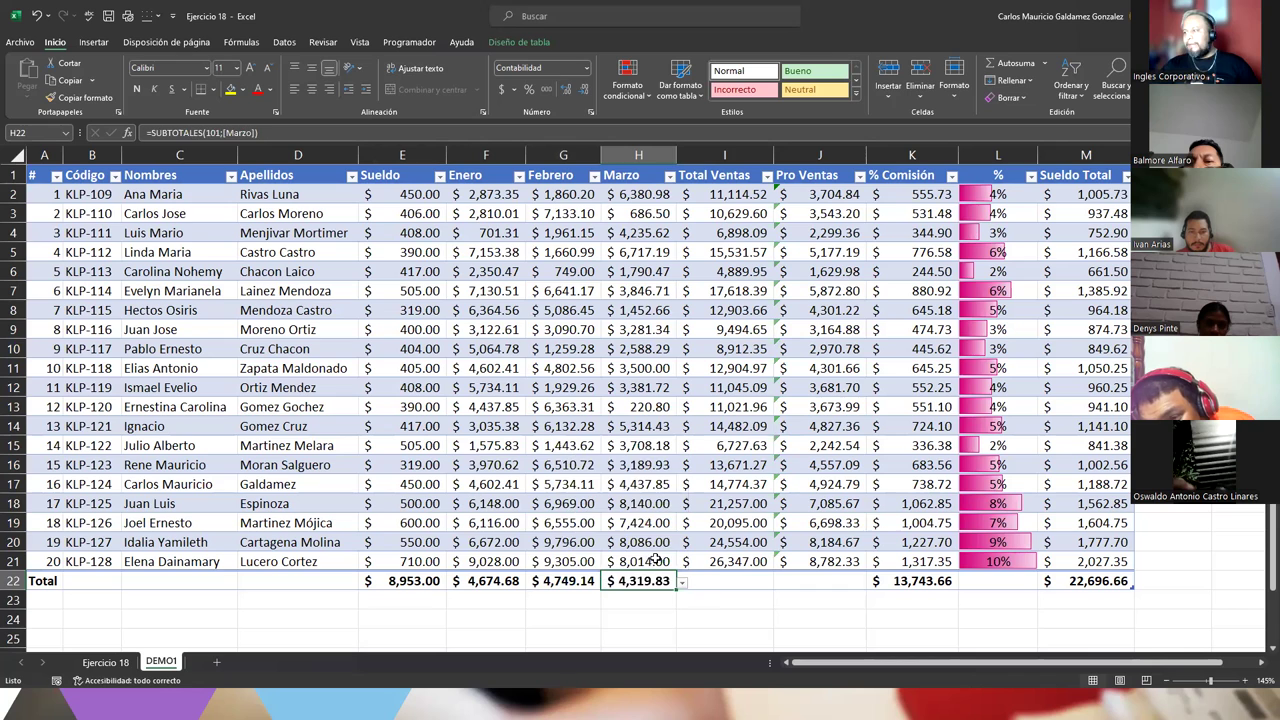
Sum Total Ventas, and switch Pro Ventas from average to sum, giving 91,624.38
{"action": "left_click", "coordinate": [748, 582]}
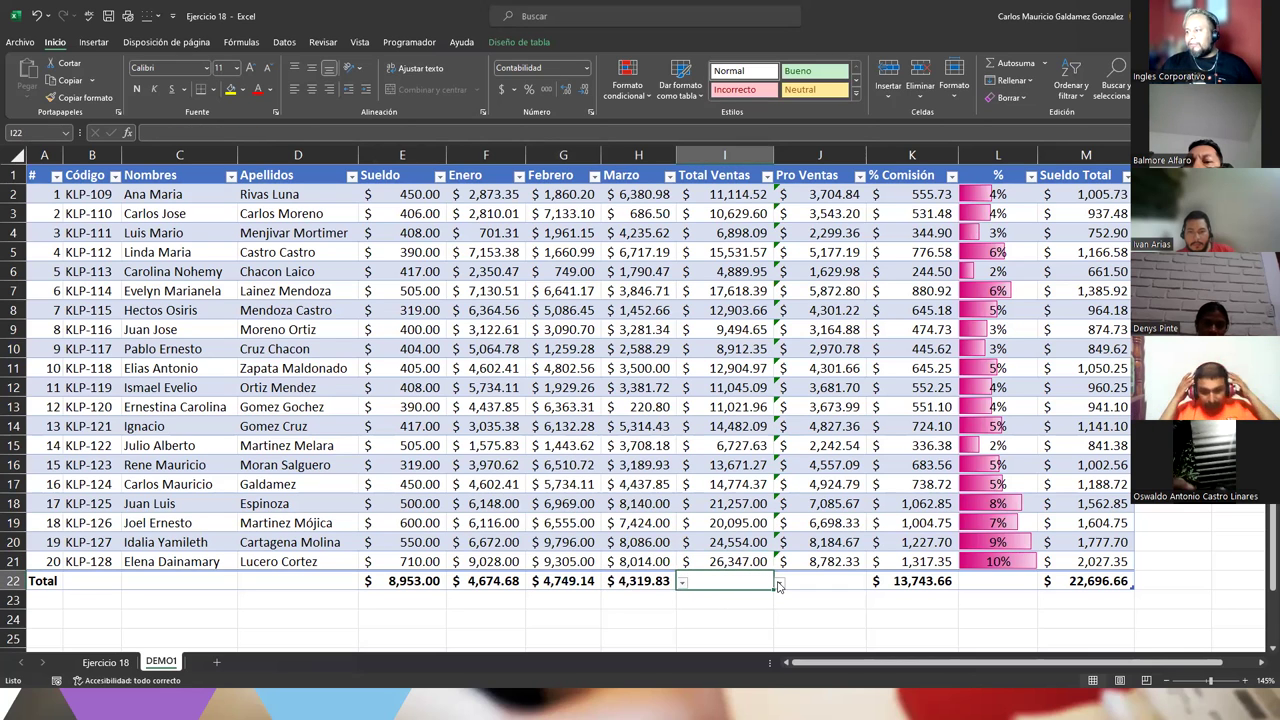
{"action": "left_click", "coordinate": [778, 583]}
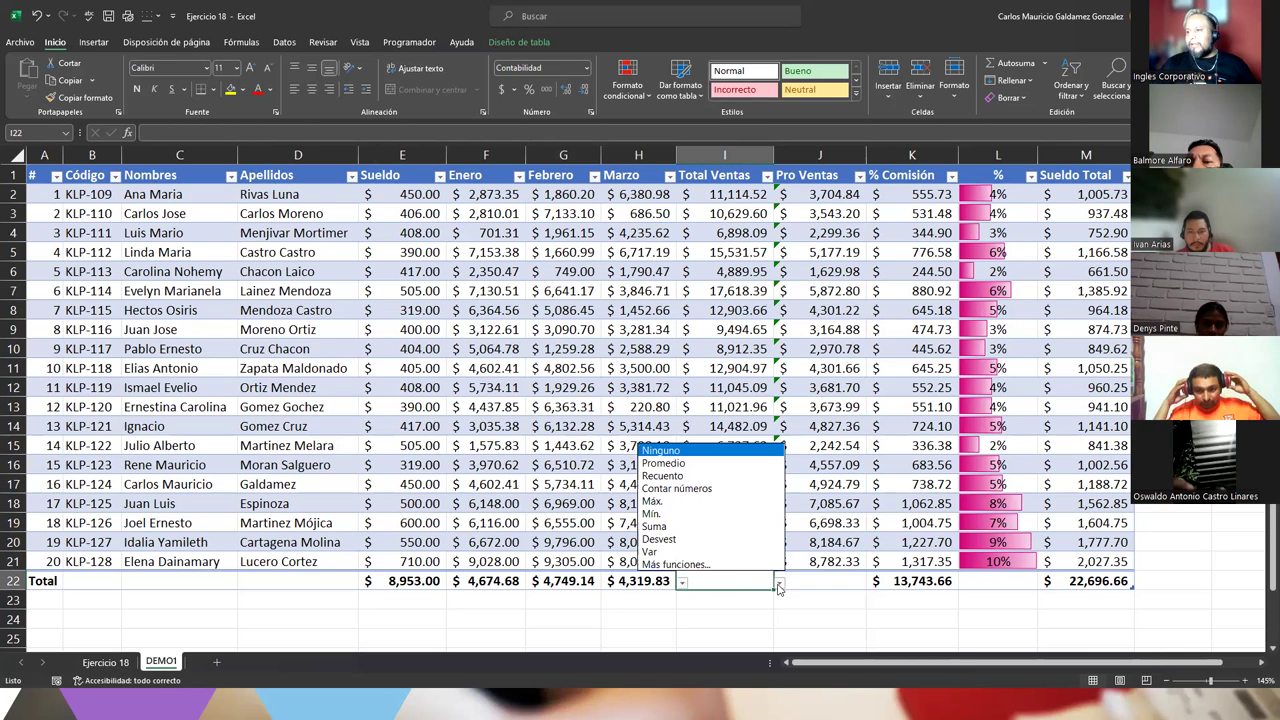
{"action": "left_click", "coordinate": [700, 526]}
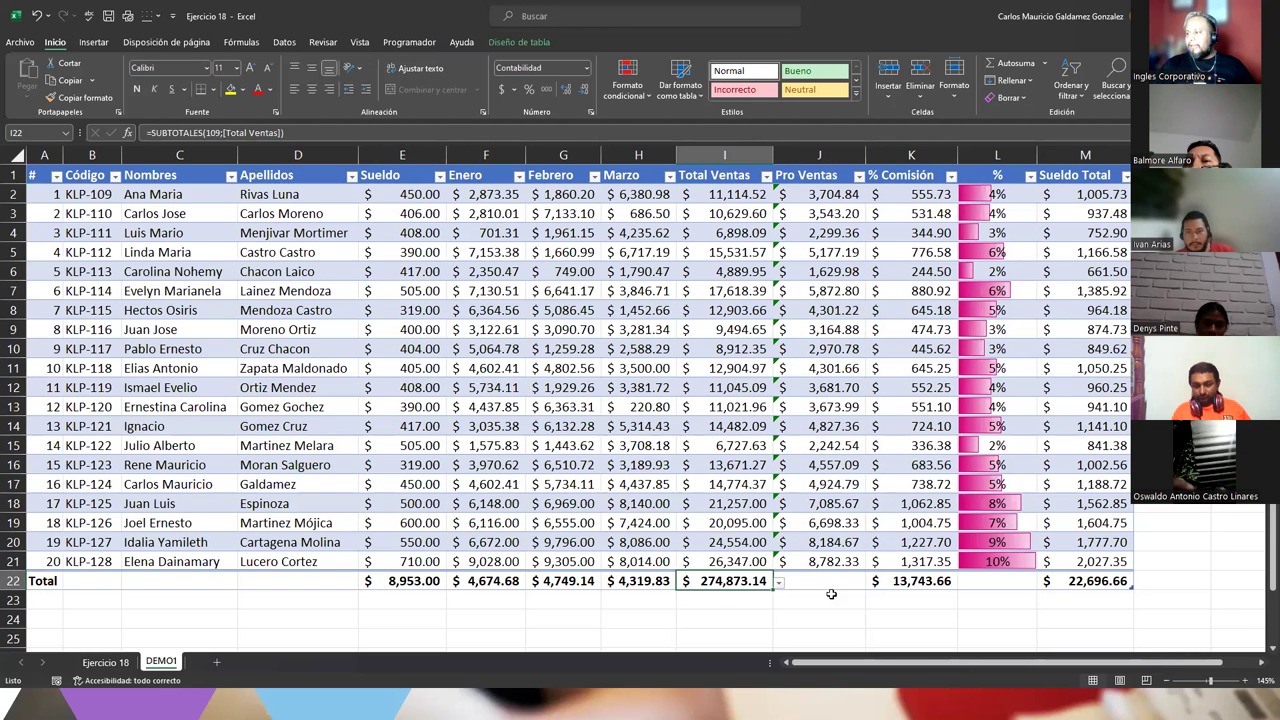
{"action": "left_click", "coordinate": [815, 584]}
{"action": "left_click", "coordinate": [873, 581]}
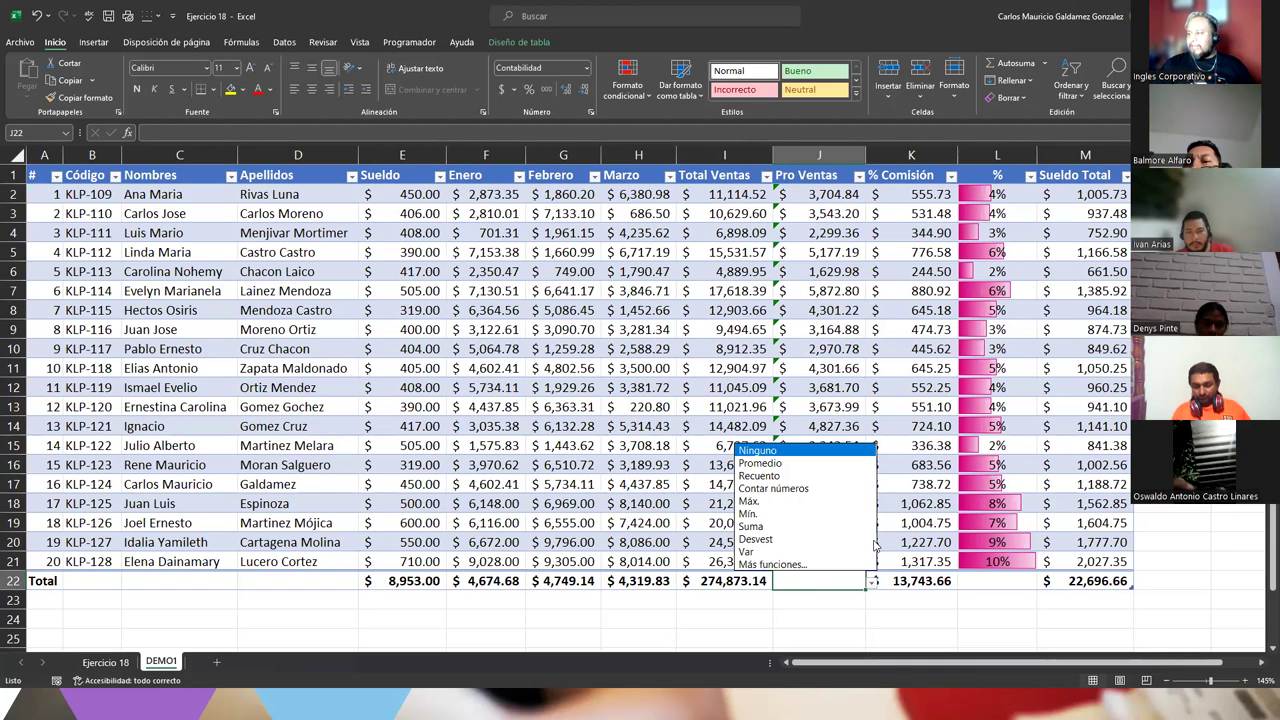
{"action": "left_click", "coordinate": [767, 466]}
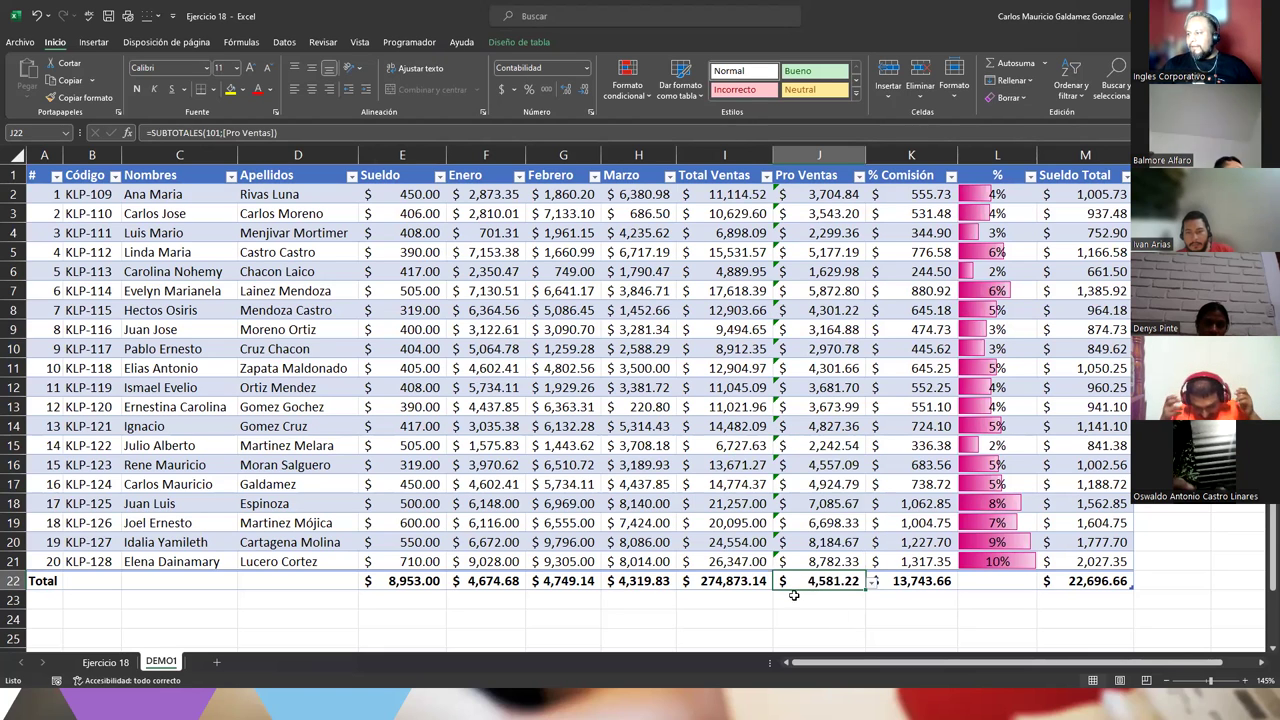
{"action": "left_click", "coordinate": [873, 582]}
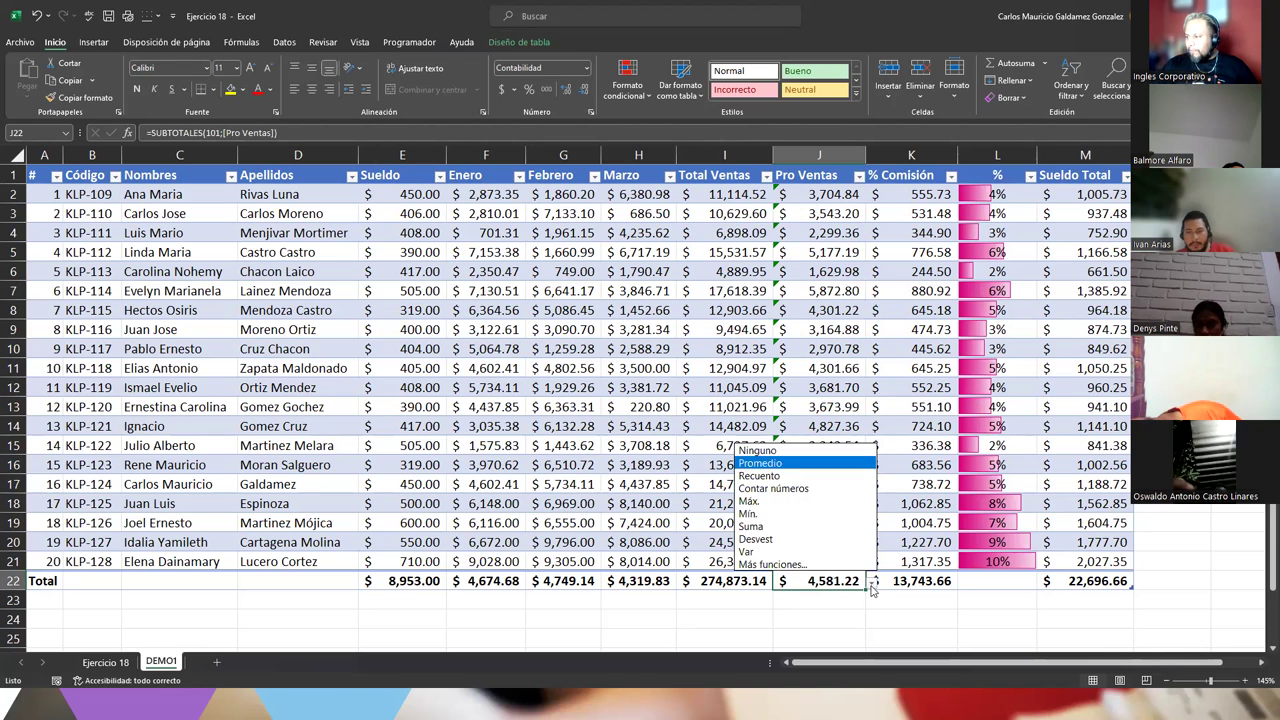
{"action": "left_click", "coordinate": [803, 586]}
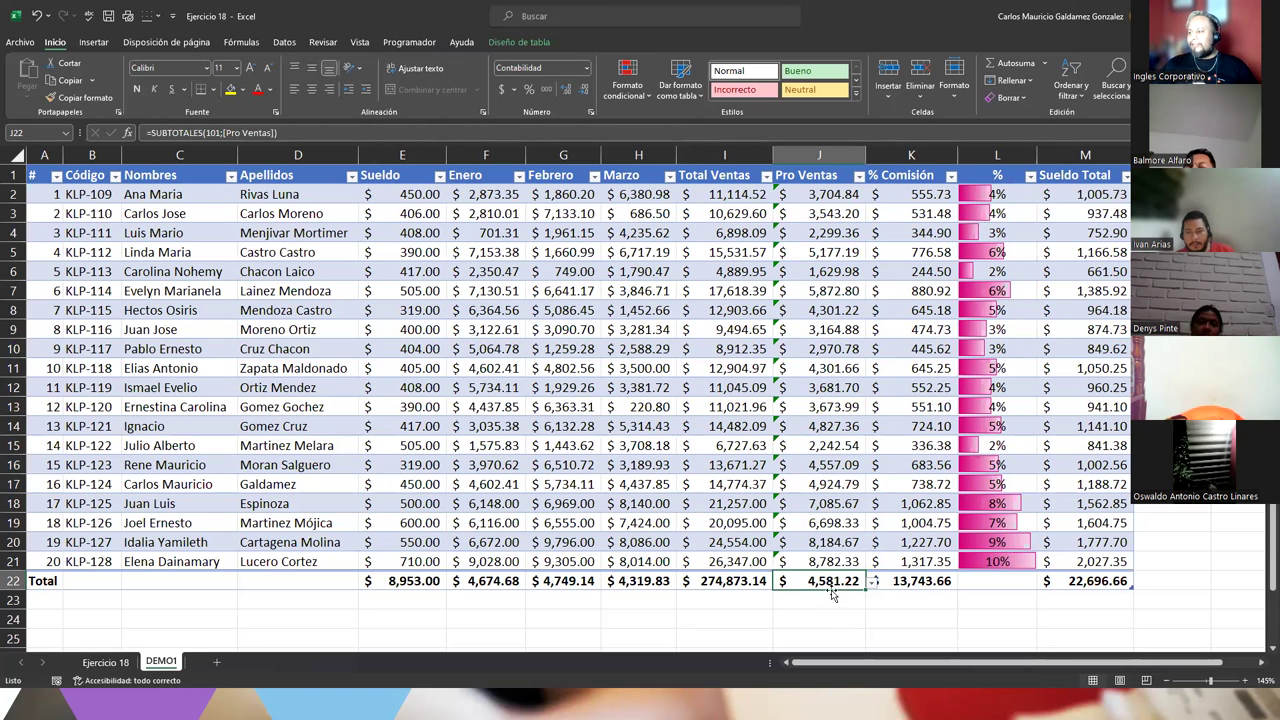
{"action": "left_click", "coordinate": [873, 582]}
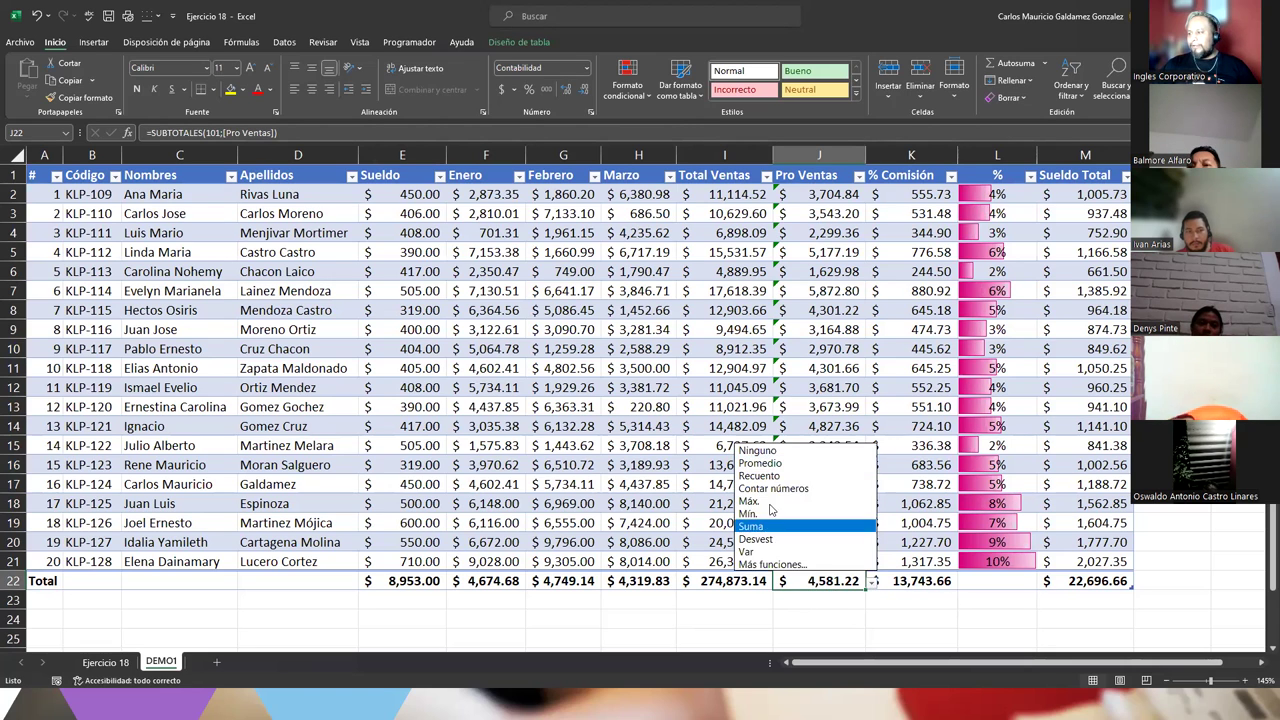
{"action": "left_click", "coordinate": [805, 522]}
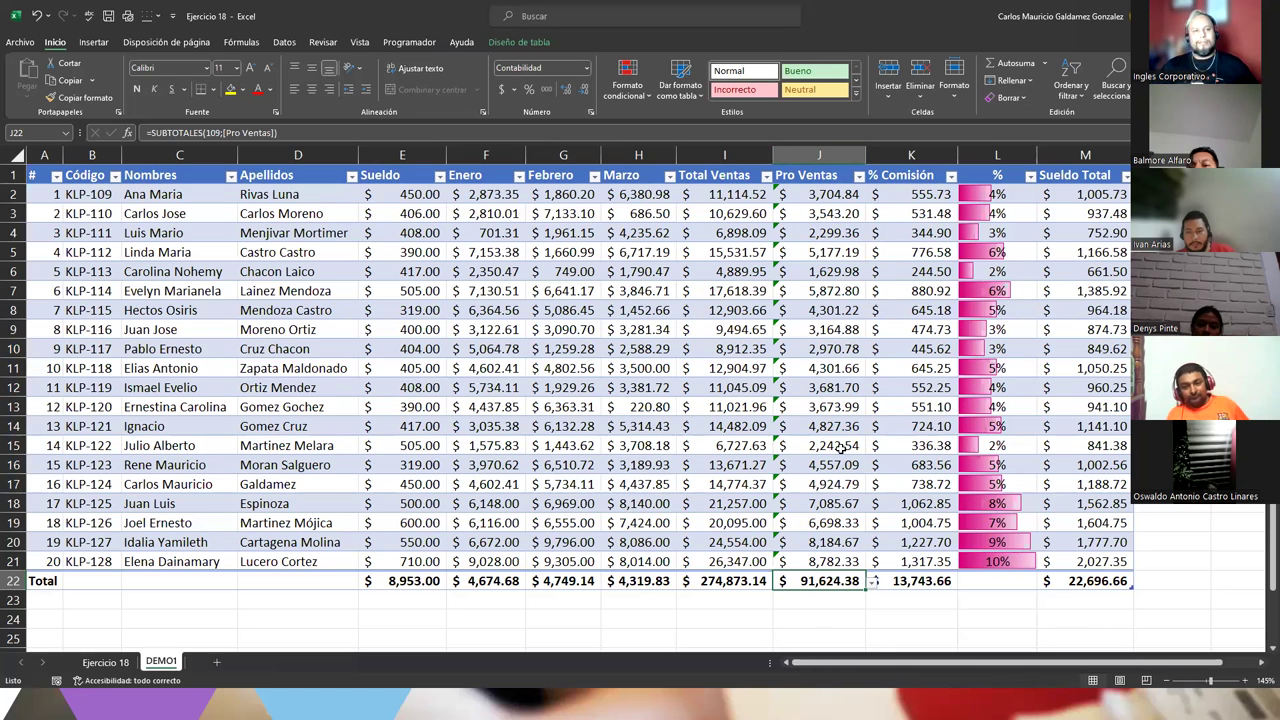
{"action": "left_click", "coordinate": [985, 581]}
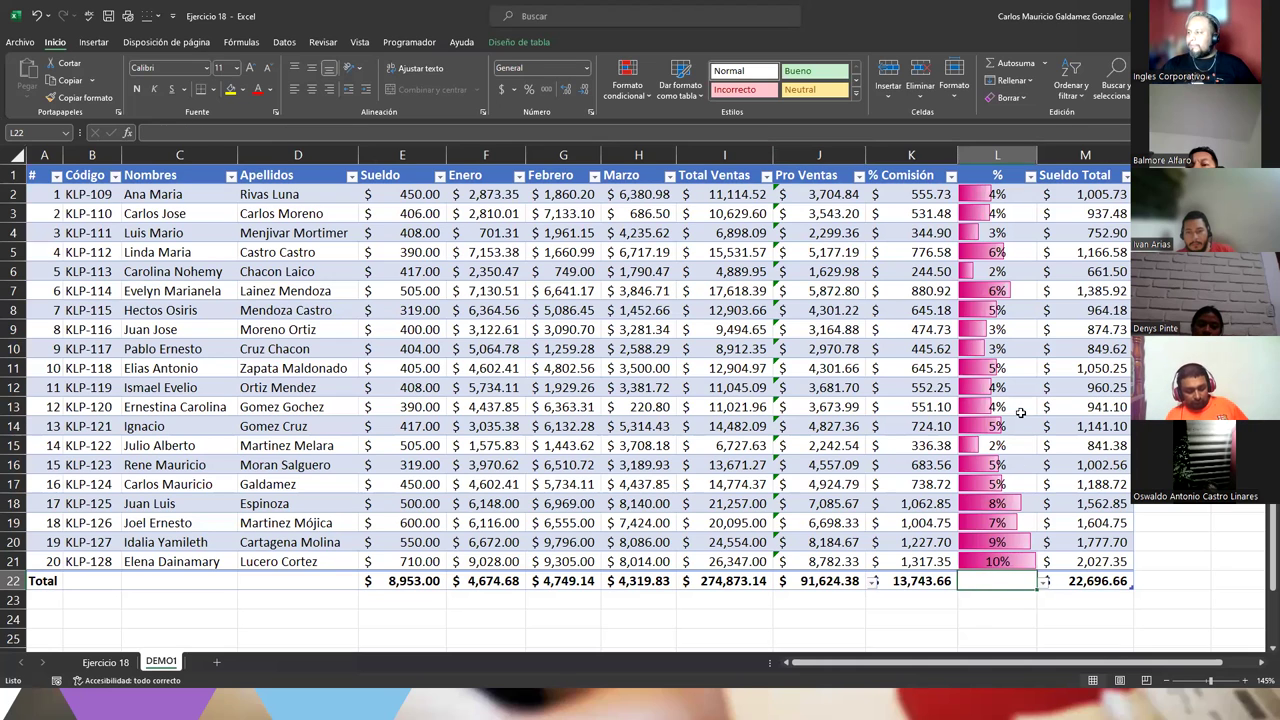
Set the % column's Total row cell L22 to Sum, showing 100%
{"action": "left_click", "coordinate": [1045, 581]}
{"action": "left_click", "coordinate": [985, 527]}
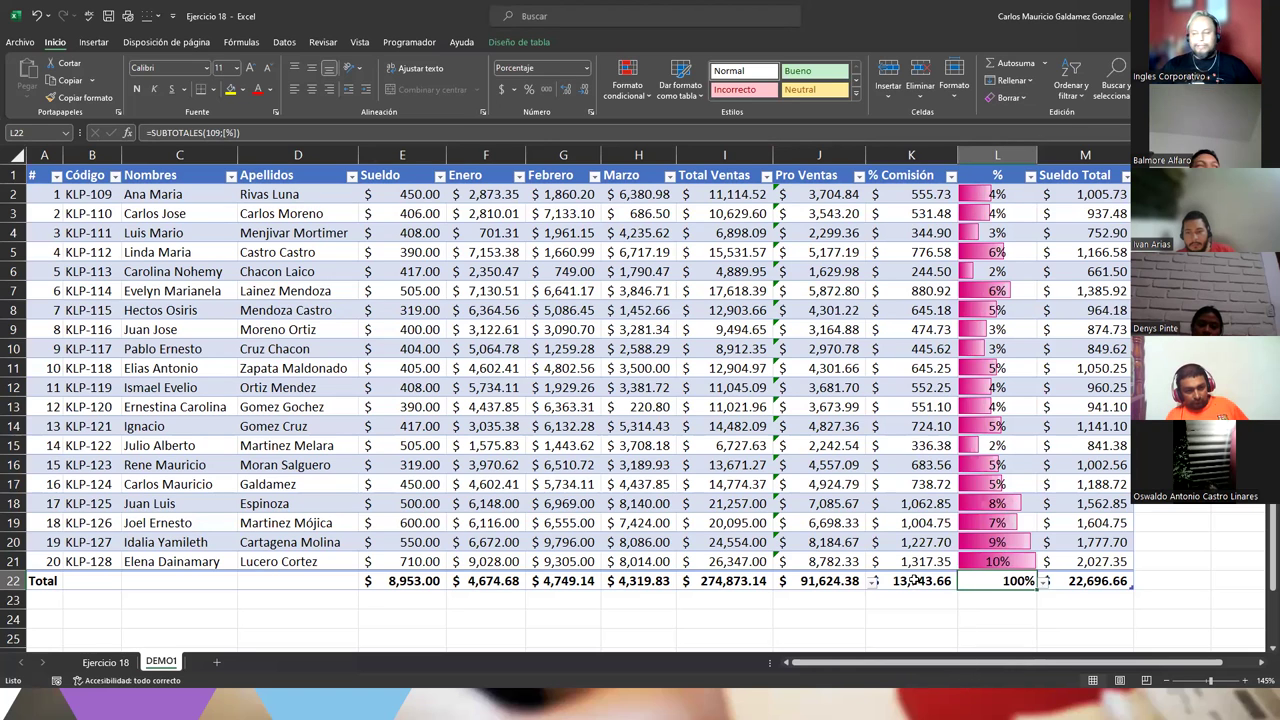
{"action": "left_click", "coordinate": [980, 566]}
{"action": "left_click_drag", "start_coordinate": [978, 521], "coordinate": [998, 200]}
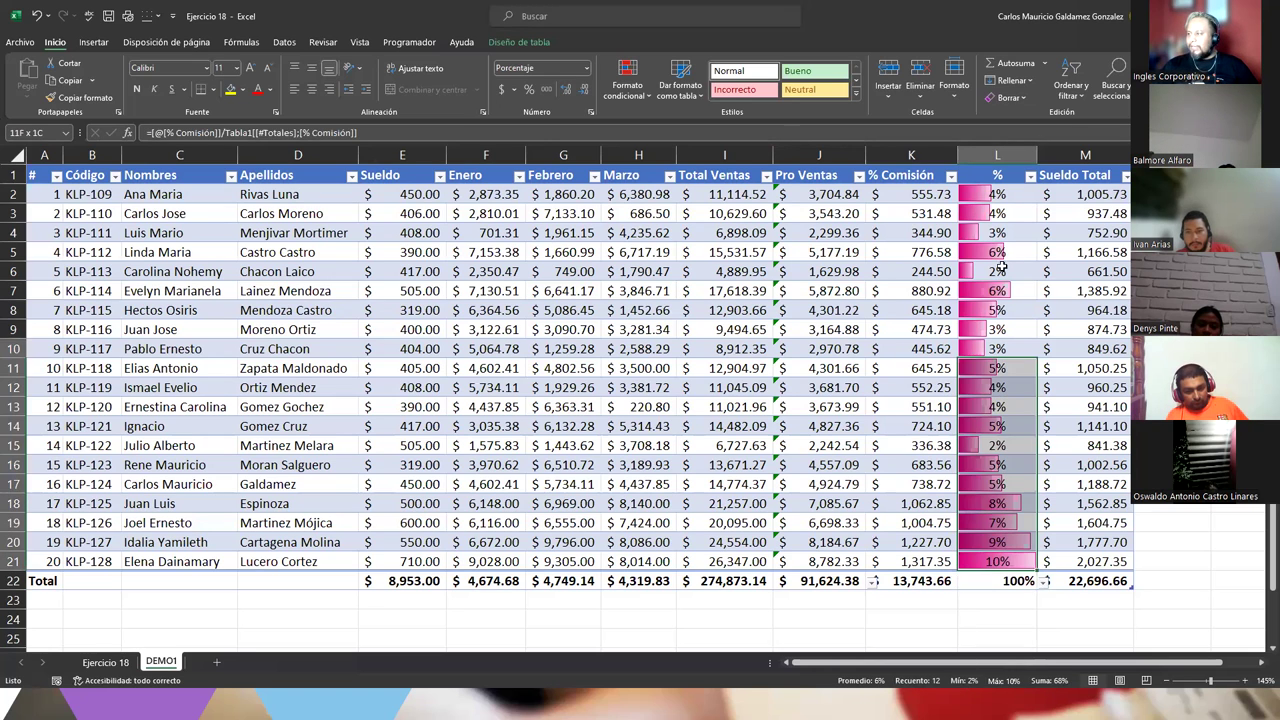
{"action": "left_click", "coordinate": [979, 584]}
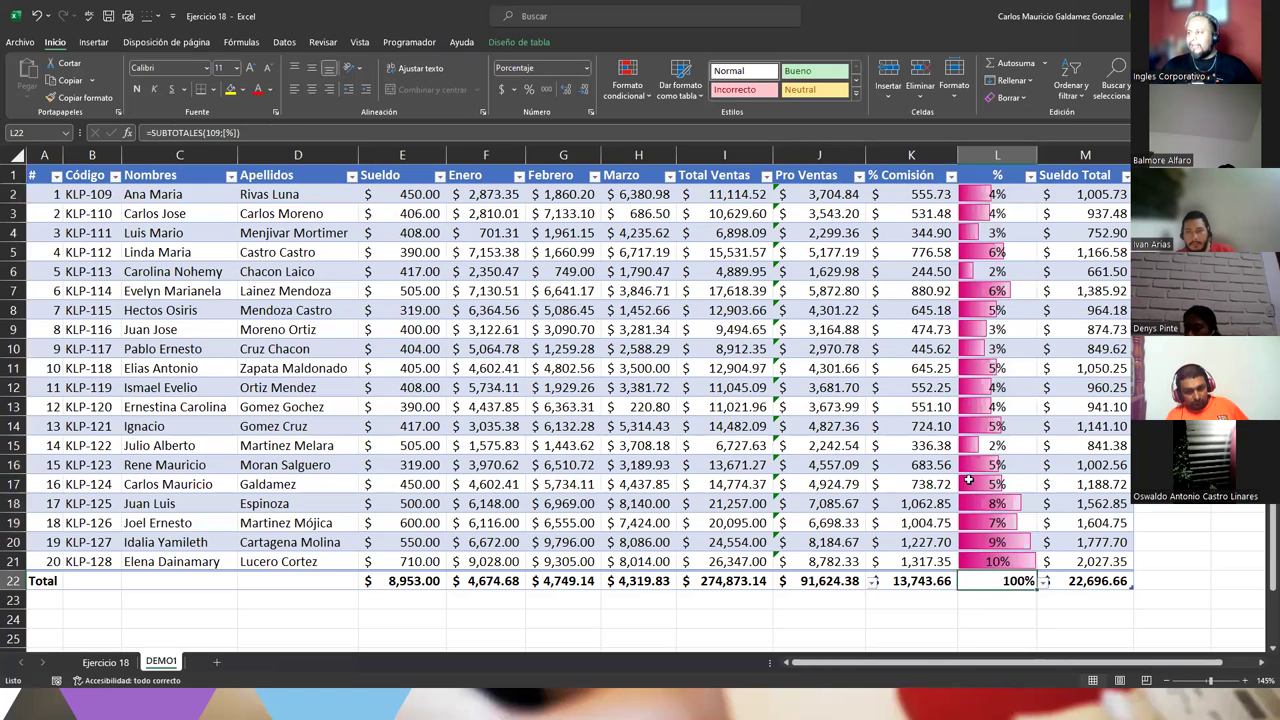
Centre the 100% total in L22 and review the commission formulas in K2, K22 and K17
{"action": "left_click", "coordinate": [898, 198]}
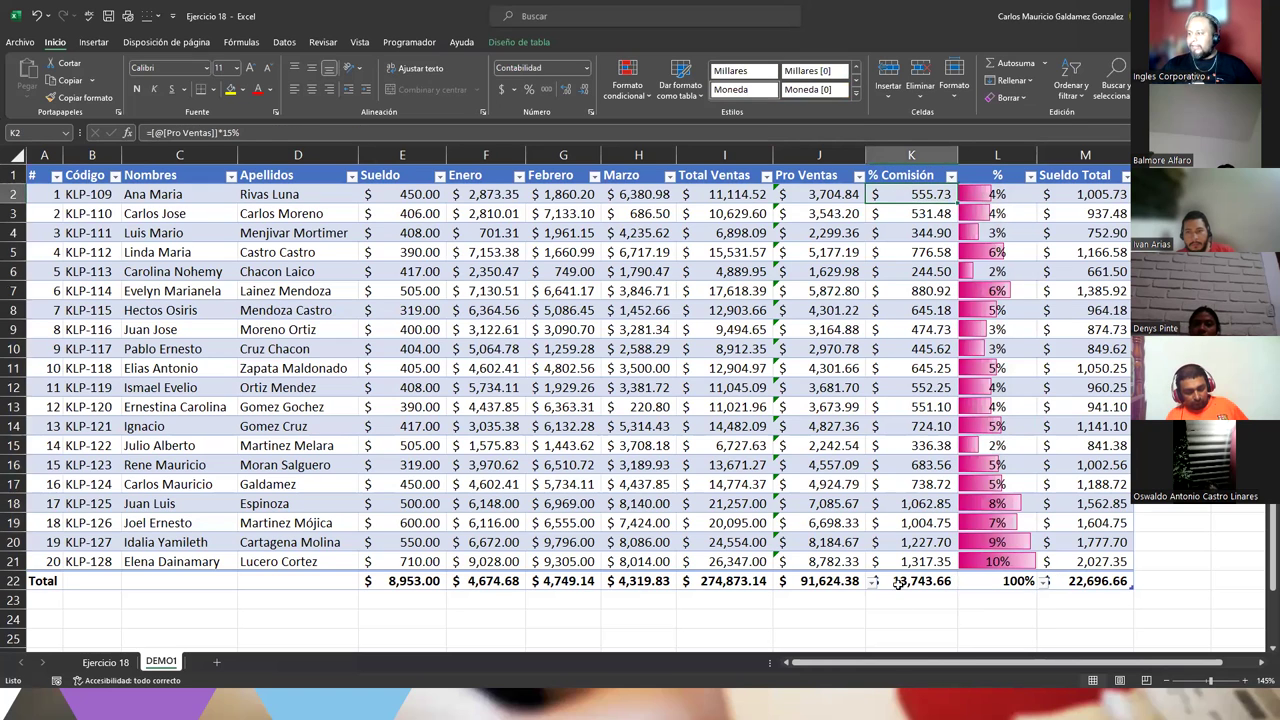
{"action": "left_click", "coordinate": [898, 582]}
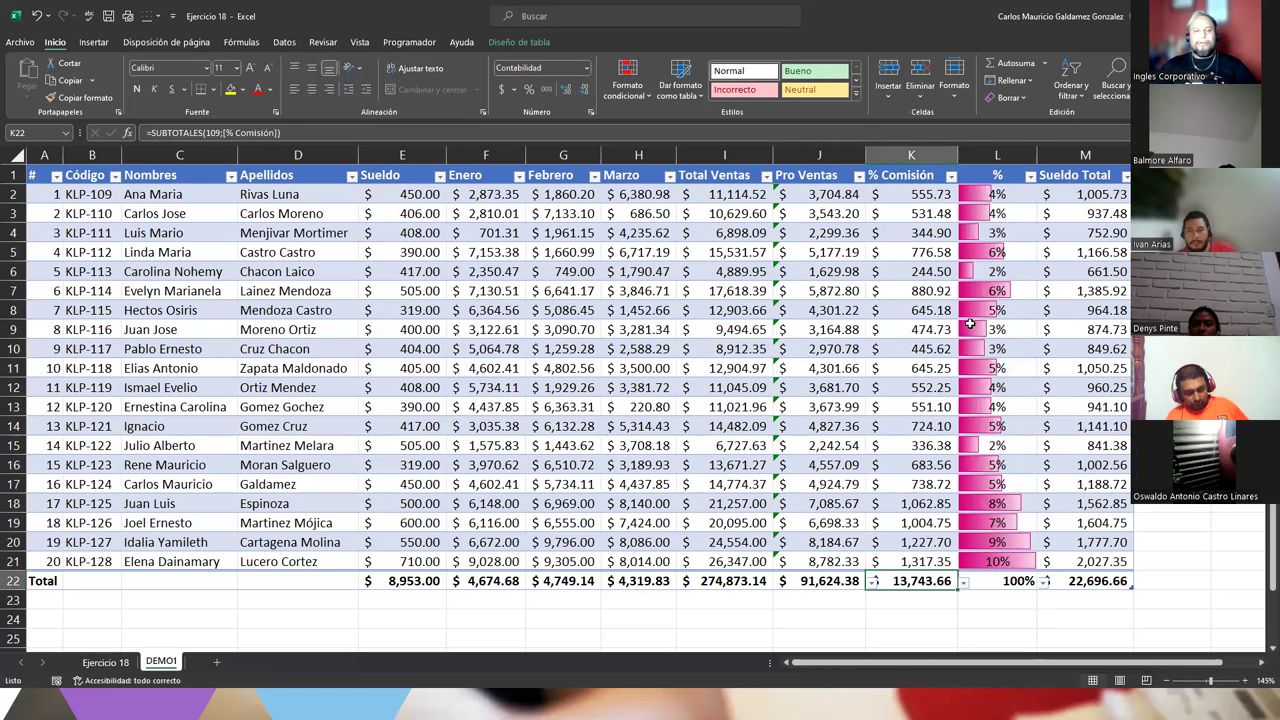
{"action": "left_click", "coordinate": [1015, 581]}
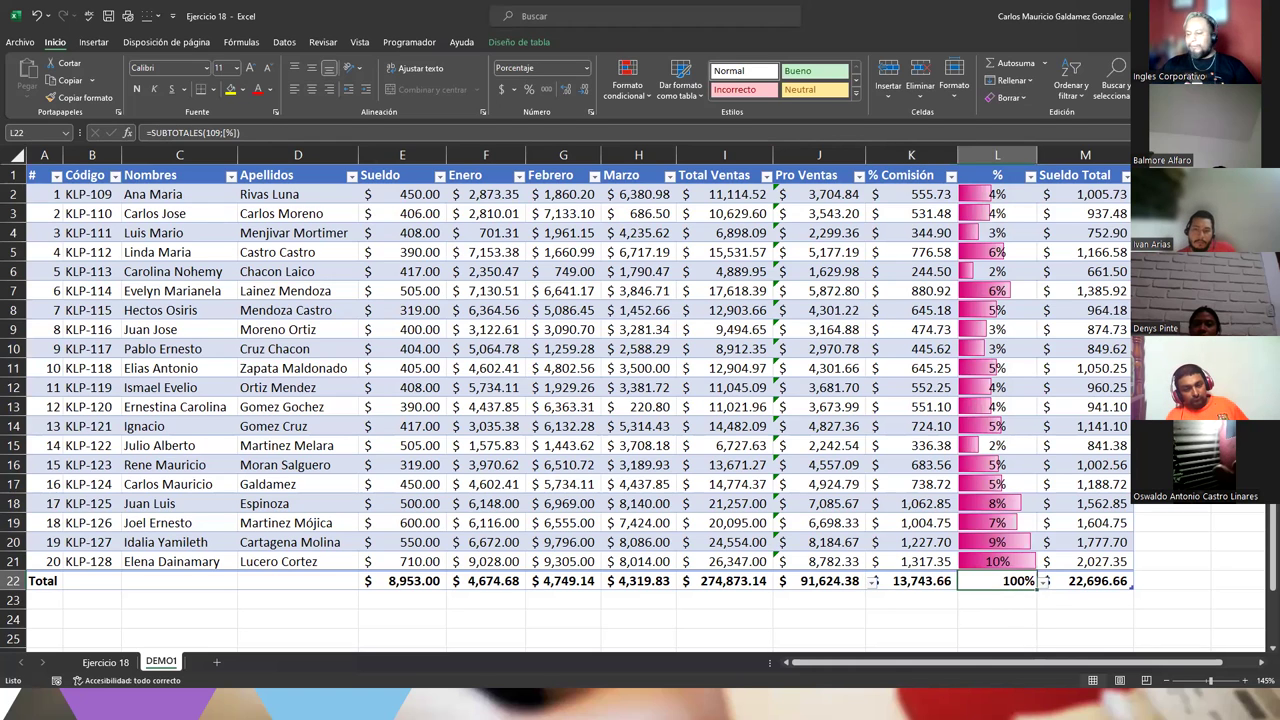
{"action": "left_click", "coordinate": [311, 89]}
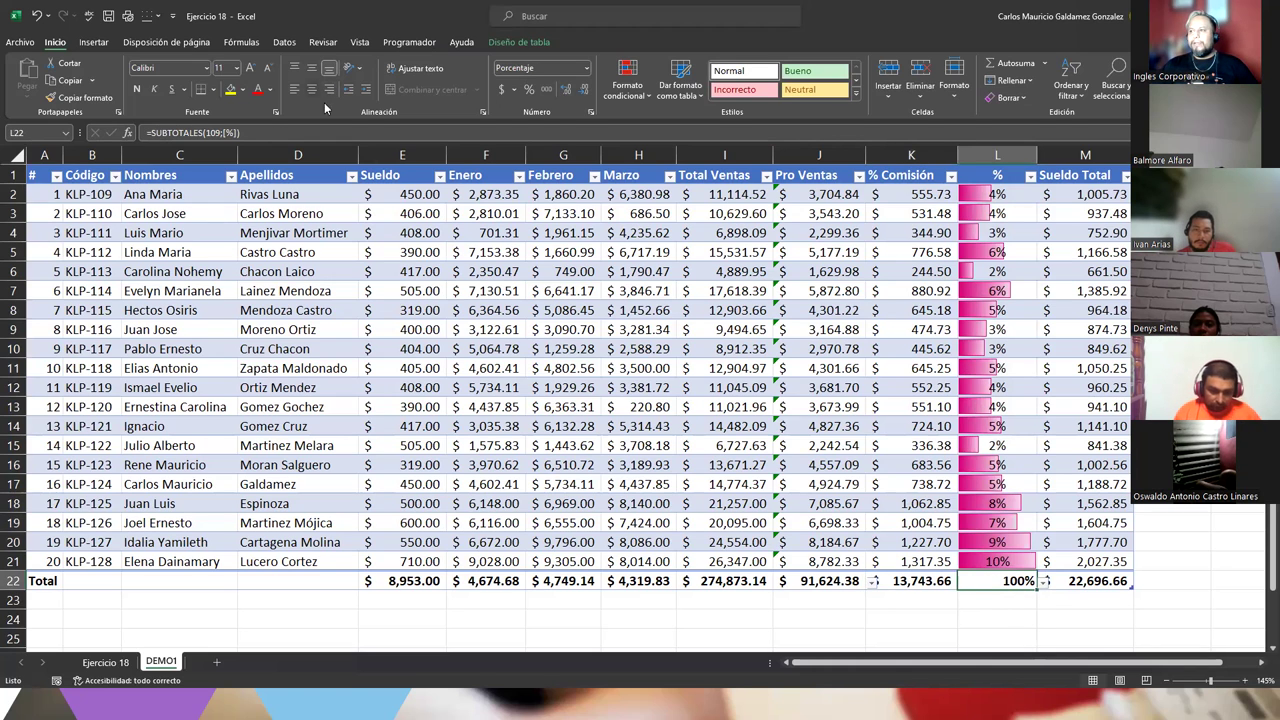
{"action": "left_click", "coordinate": [879, 479]}
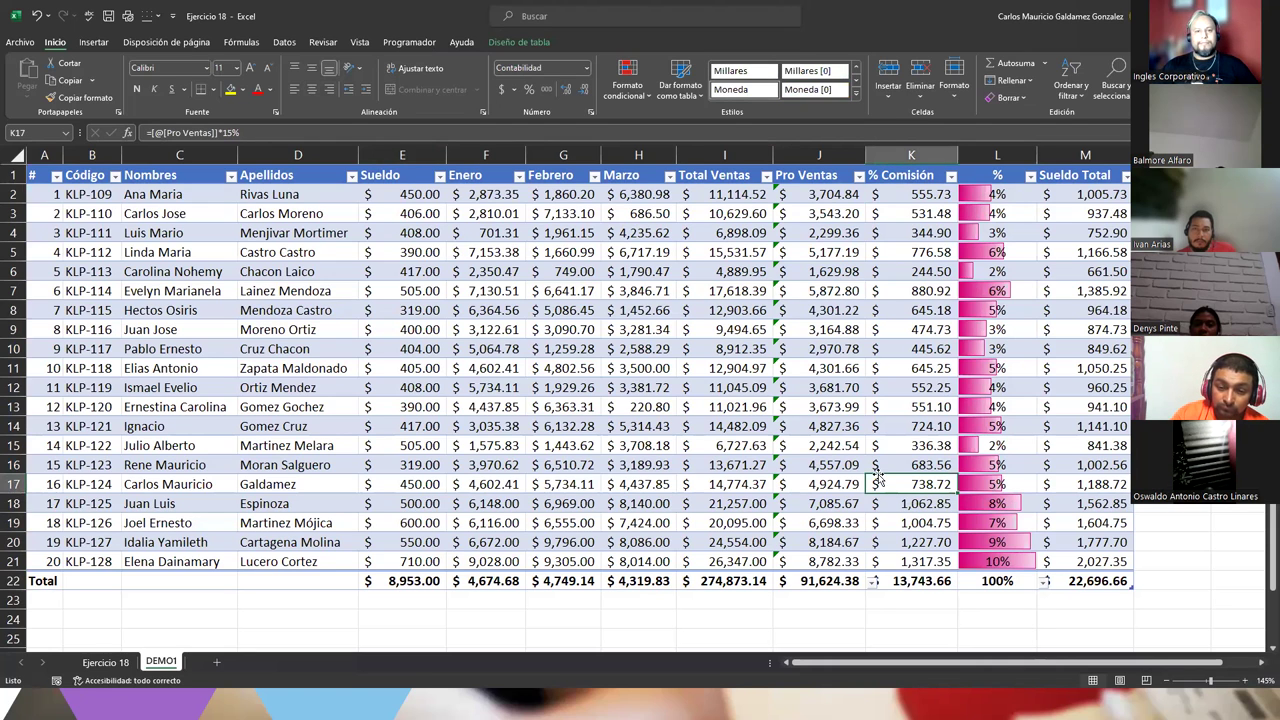
{"action": "left_click", "coordinate": [1005, 581]}
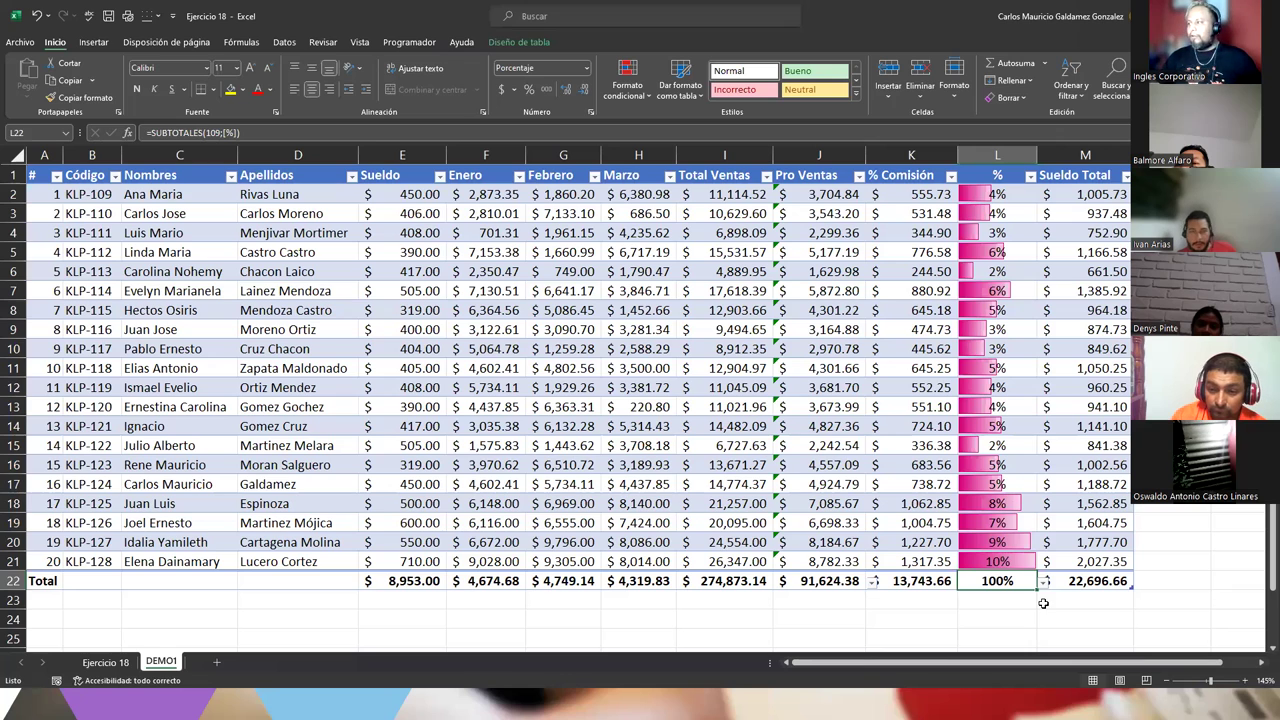
{"action": "left_click", "coordinate": [912, 194]}
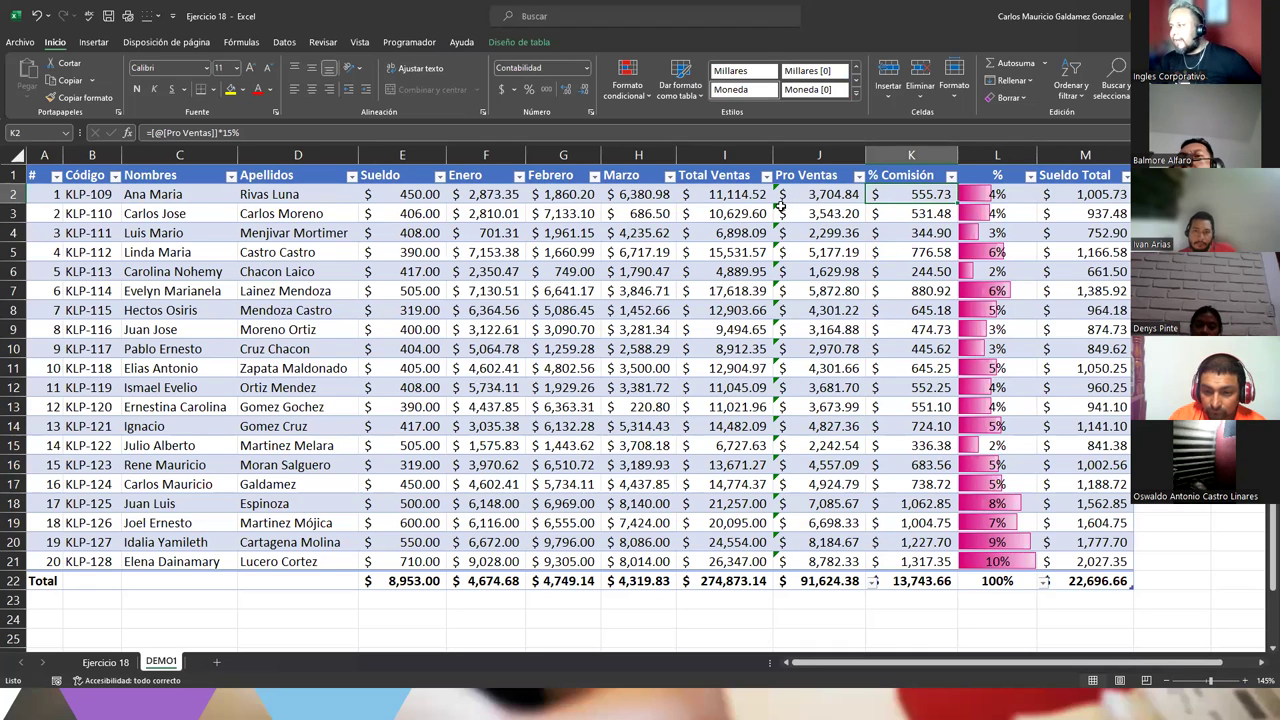
Re-commit the K2 commission formula unchanged and compare the K2:K21 sum with the K22 total
{"action": "double_click", "coordinate": [912, 194]}
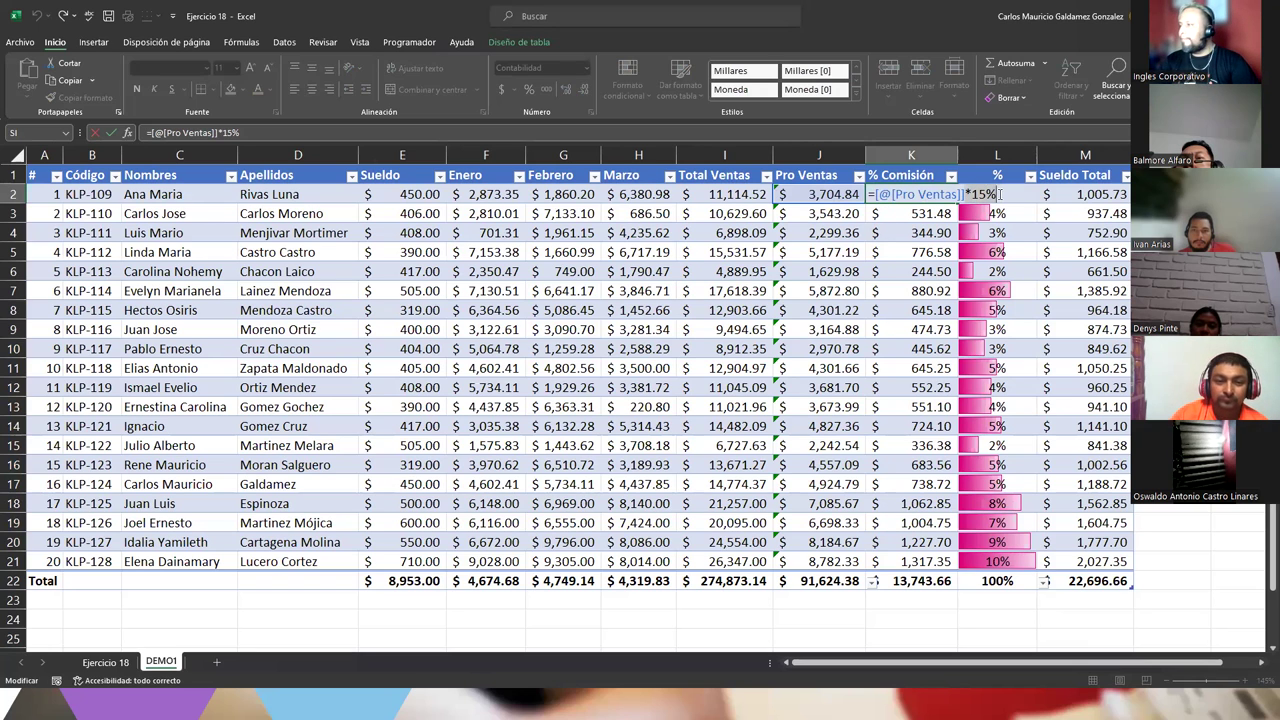
{"action": "key", "text": "ctrl+Return"}
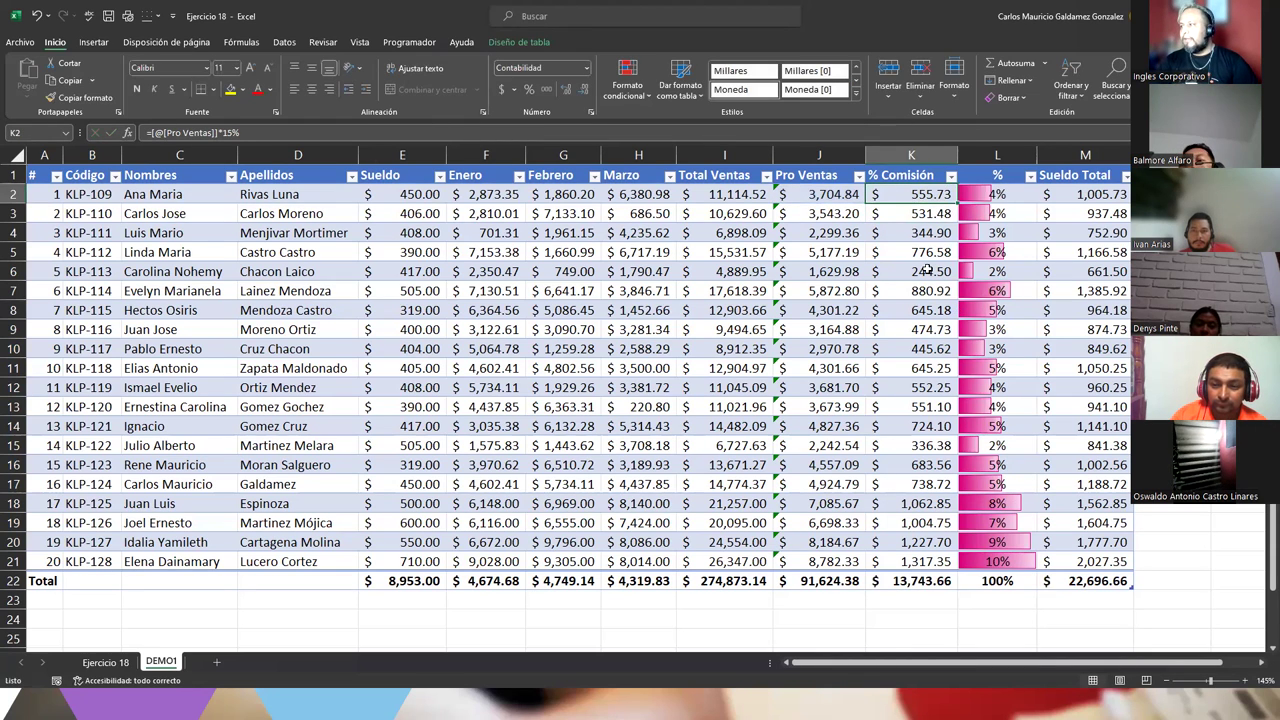
{"action": "left_click_drag", "start_coordinate": [897, 193], "coordinate": [893, 562]}
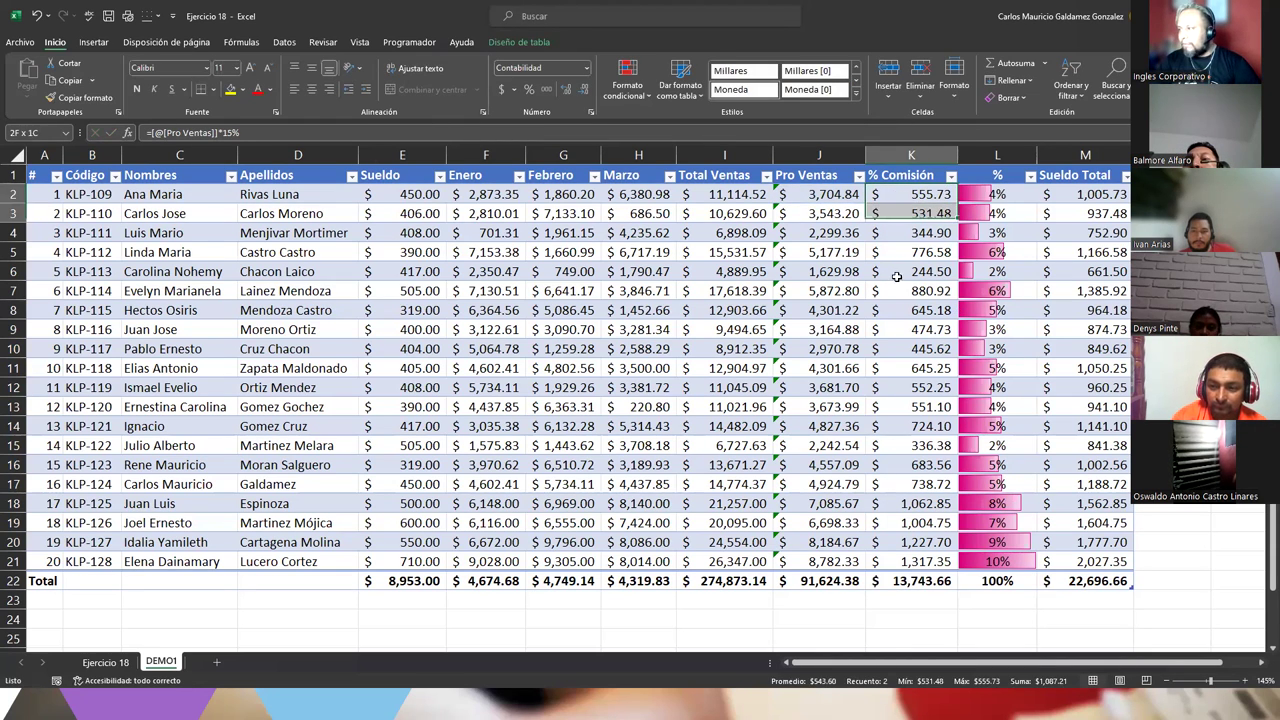
{"action": "left_click", "coordinate": [906, 589]}
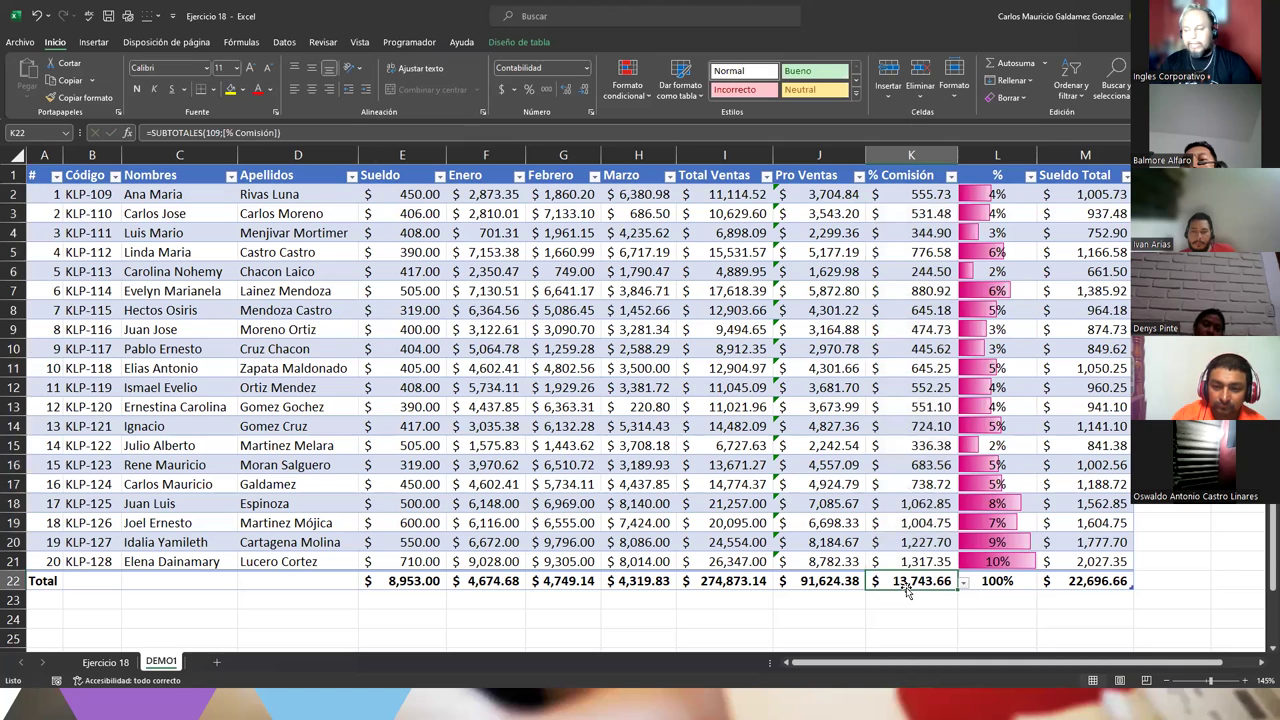
{"action": "left_click", "coordinate": [901, 197]}
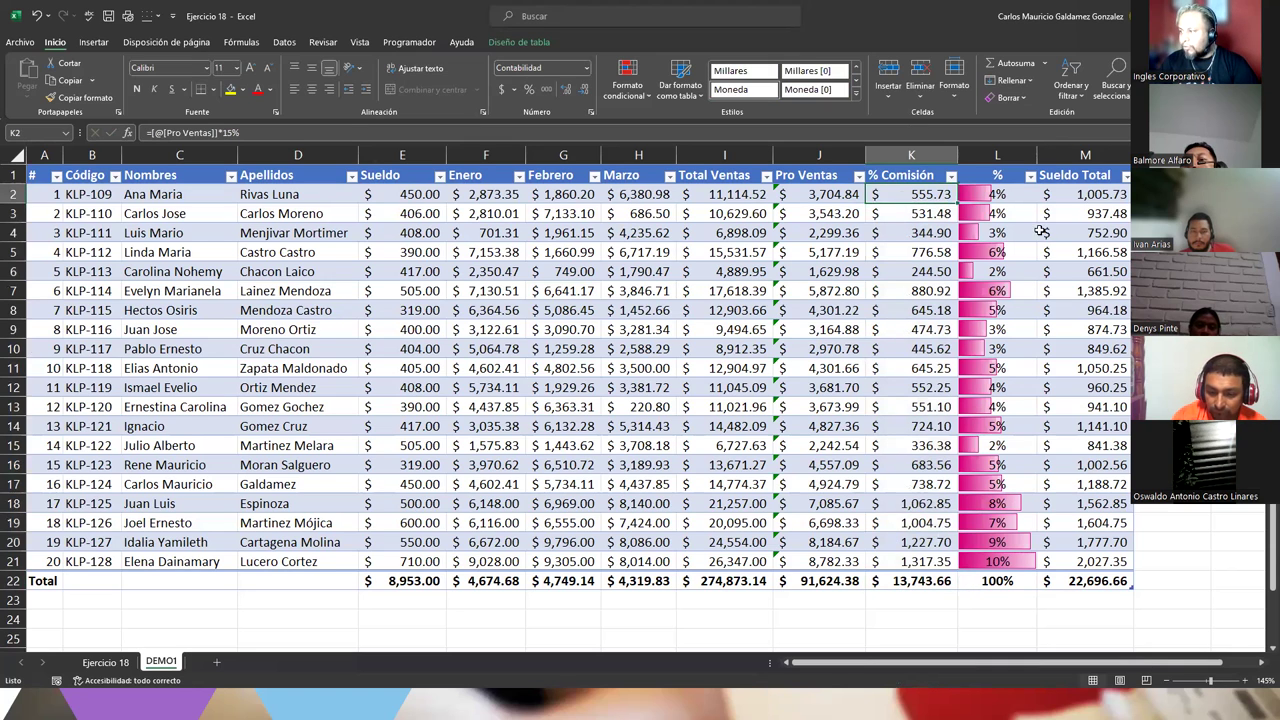
{"action": "left_click", "coordinate": [906, 583]}
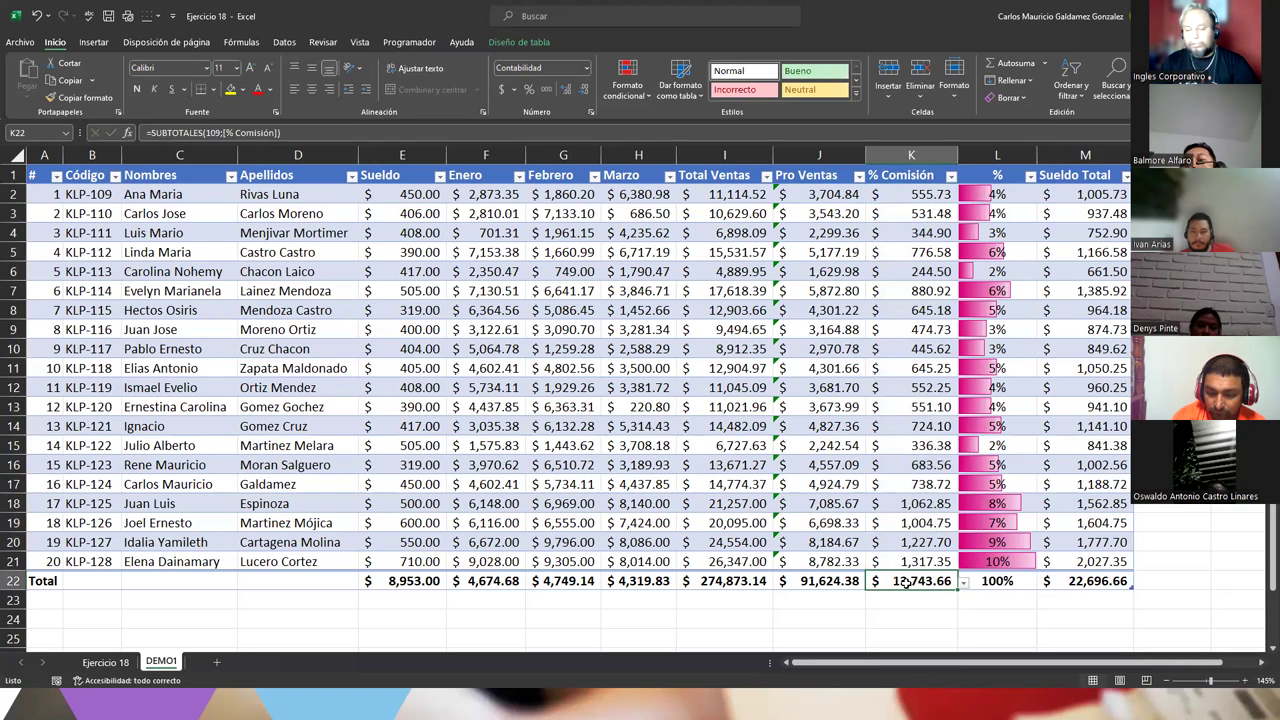
Review the L2 percentage formula and check K2:K21 against the 13,743.66 total in K22
{"action": "left_click", "coordinate": [1004, 197]}
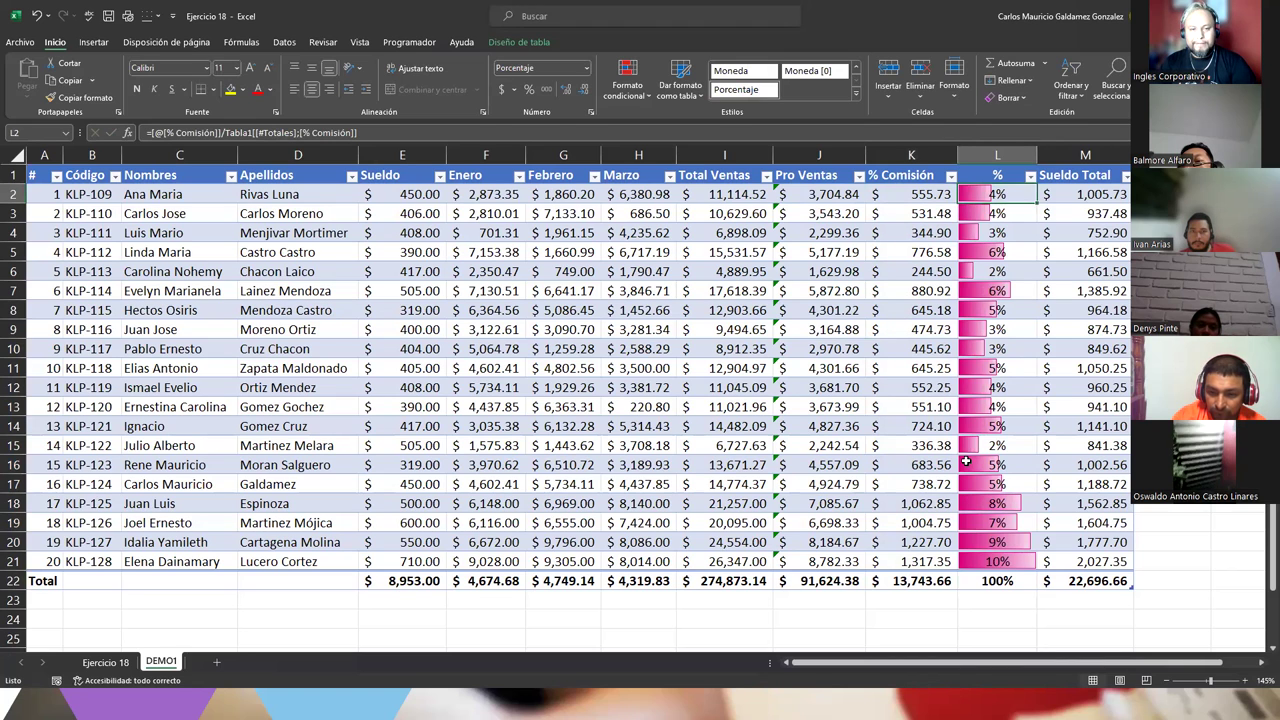
{"action": "left_click", "coordinate": [913, 194]}
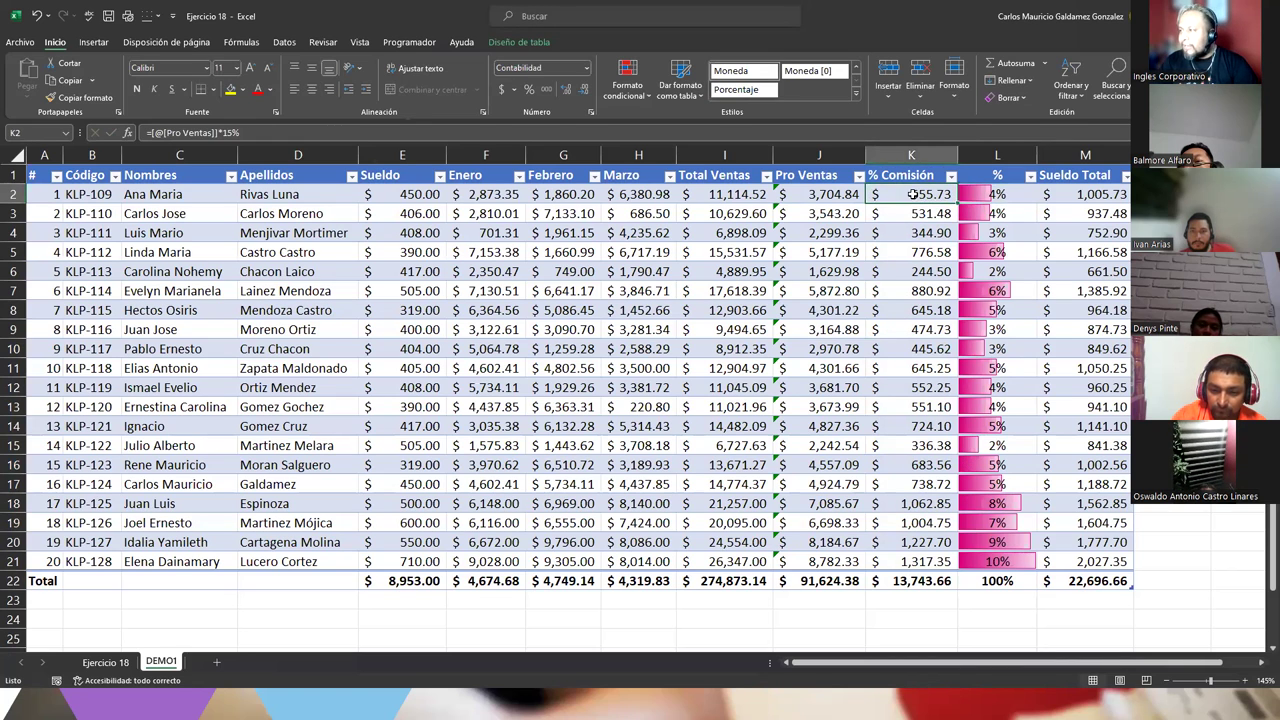
{"action": "left_click", "coordinate": [915, 581]}
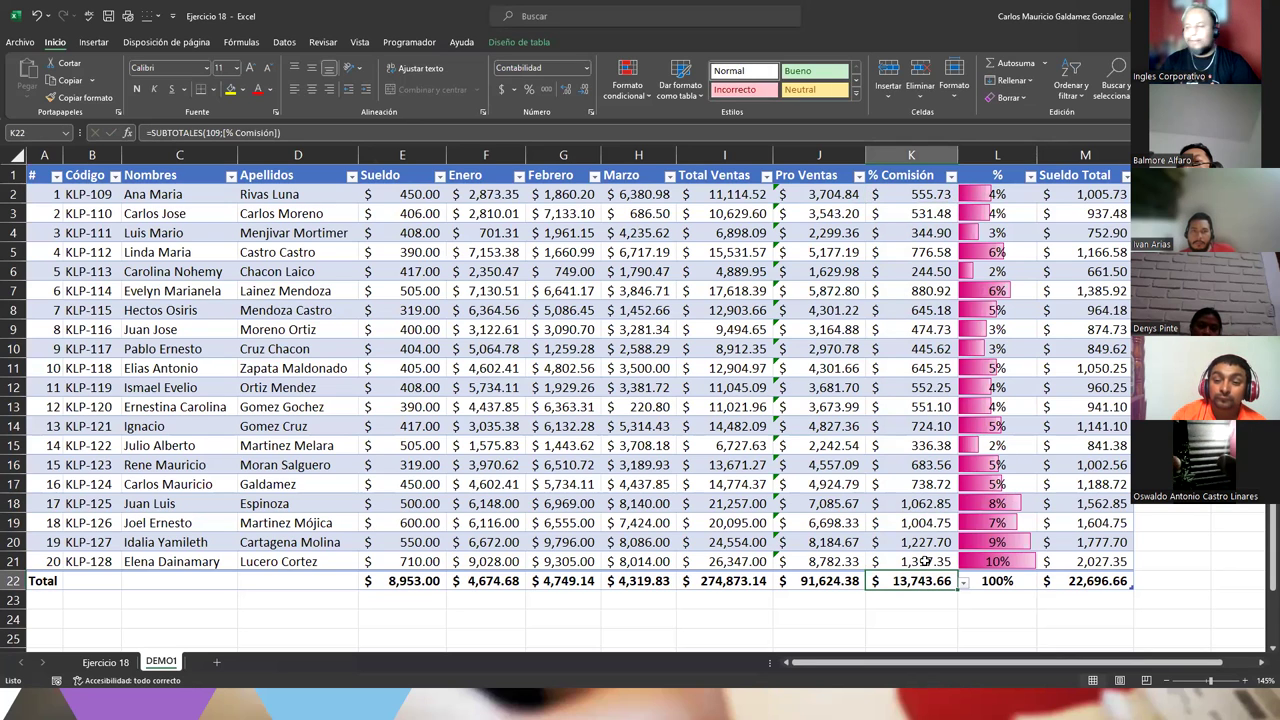
{"action": "left_click_drag", "start_coordinate": [915, 194], "coordinate": [915, 561]}
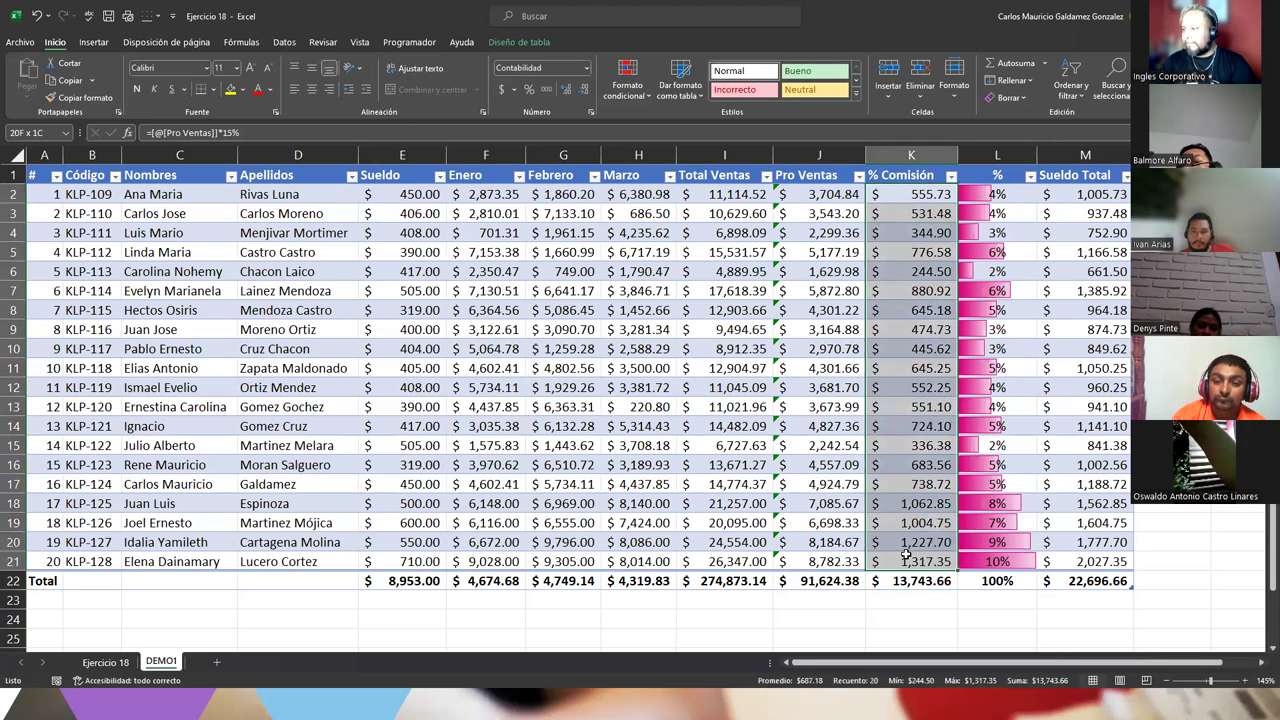
{"action": "left_click", "coordinate": [922, 195]}
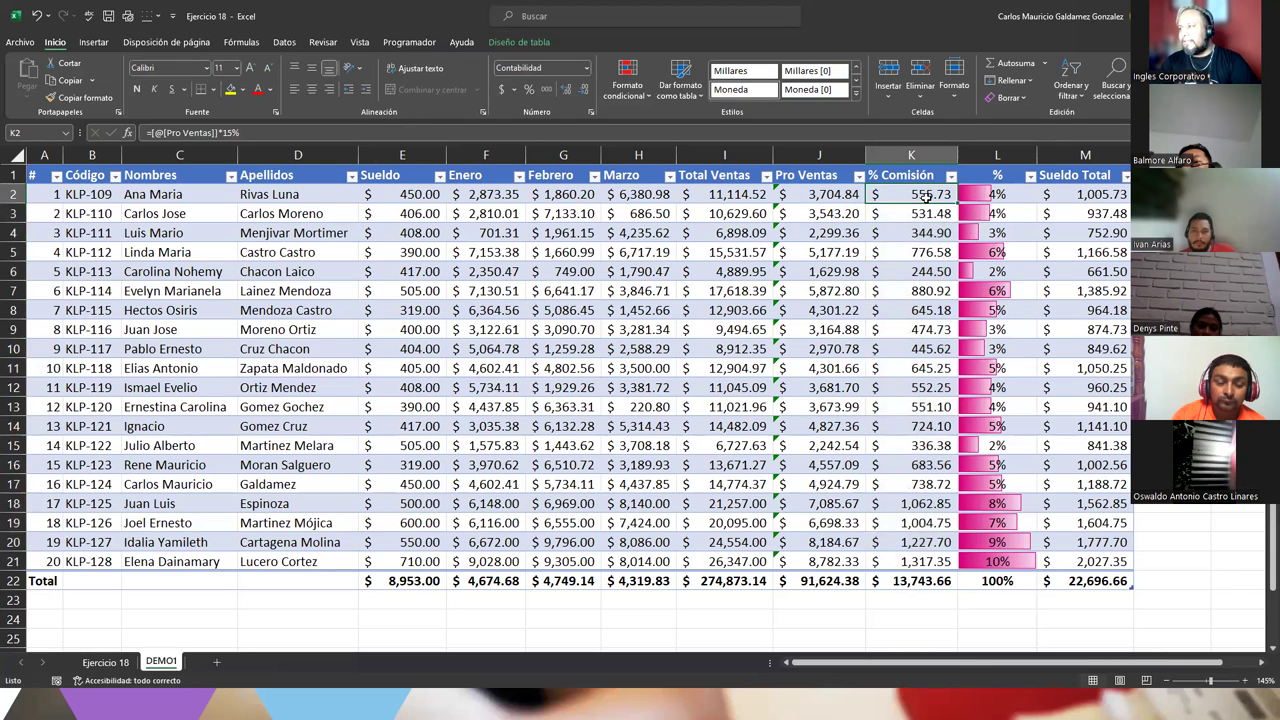
{"action": "left_click", "coordinate": [892, 582]}
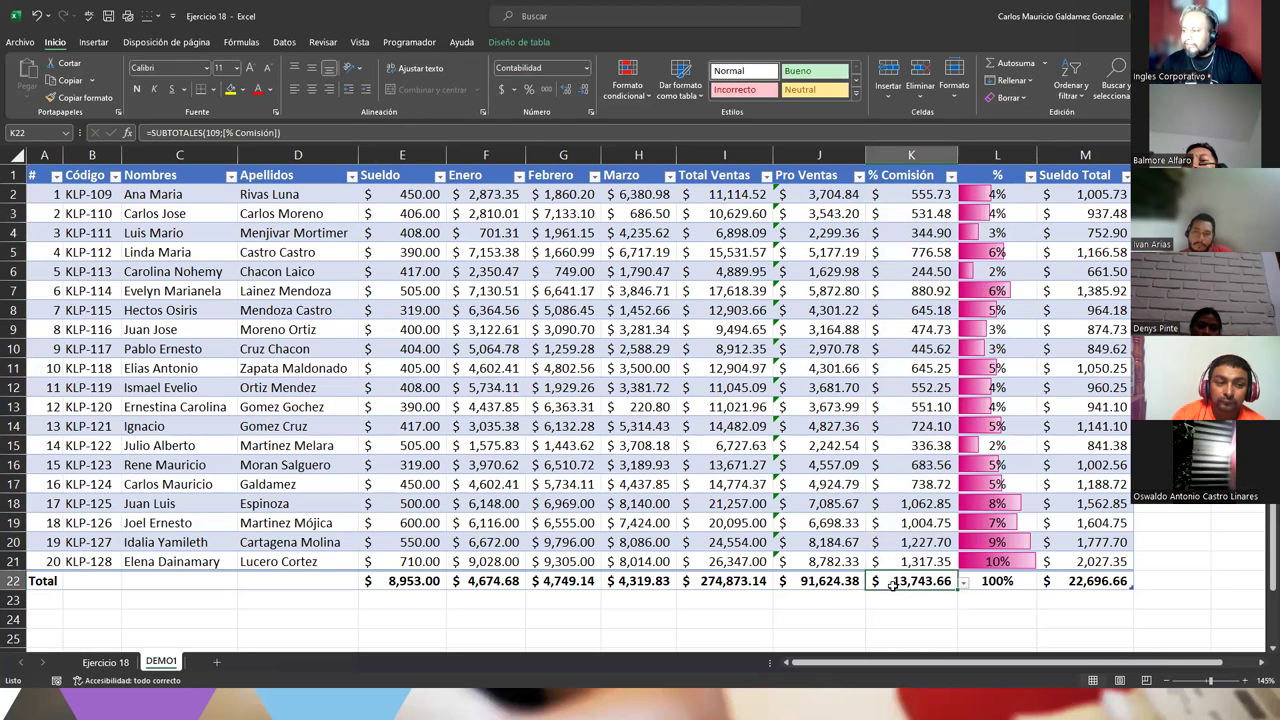
{"action": "left_click", "coordinate": [913, 214]}
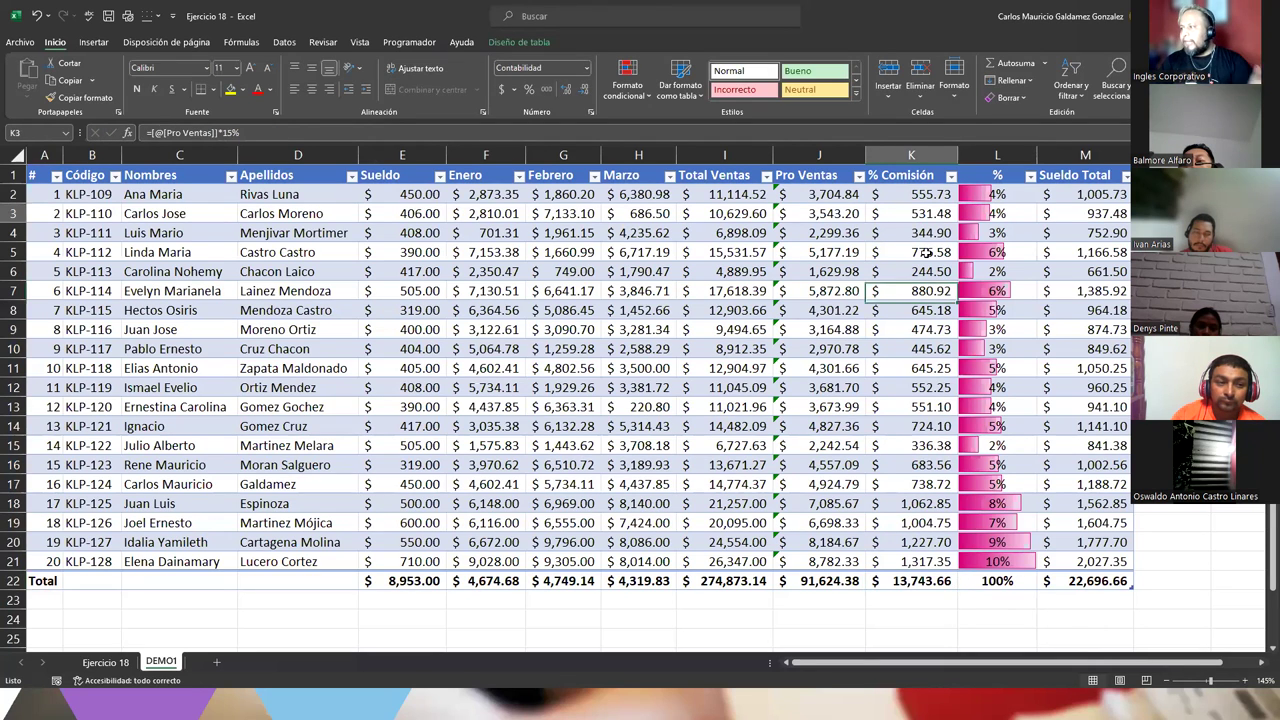
{"action": "left_click", "coordinate": [913, 585]}
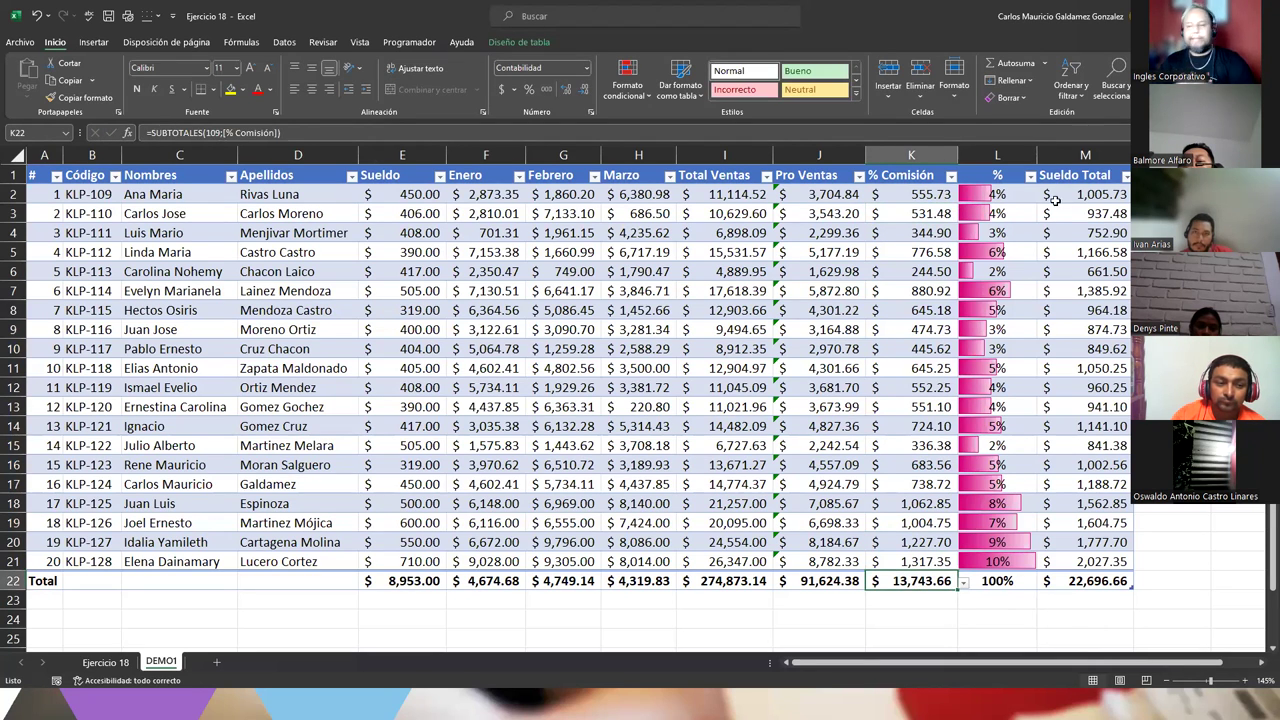
{"action": "double_click", "coordinate": [1005, 193]}
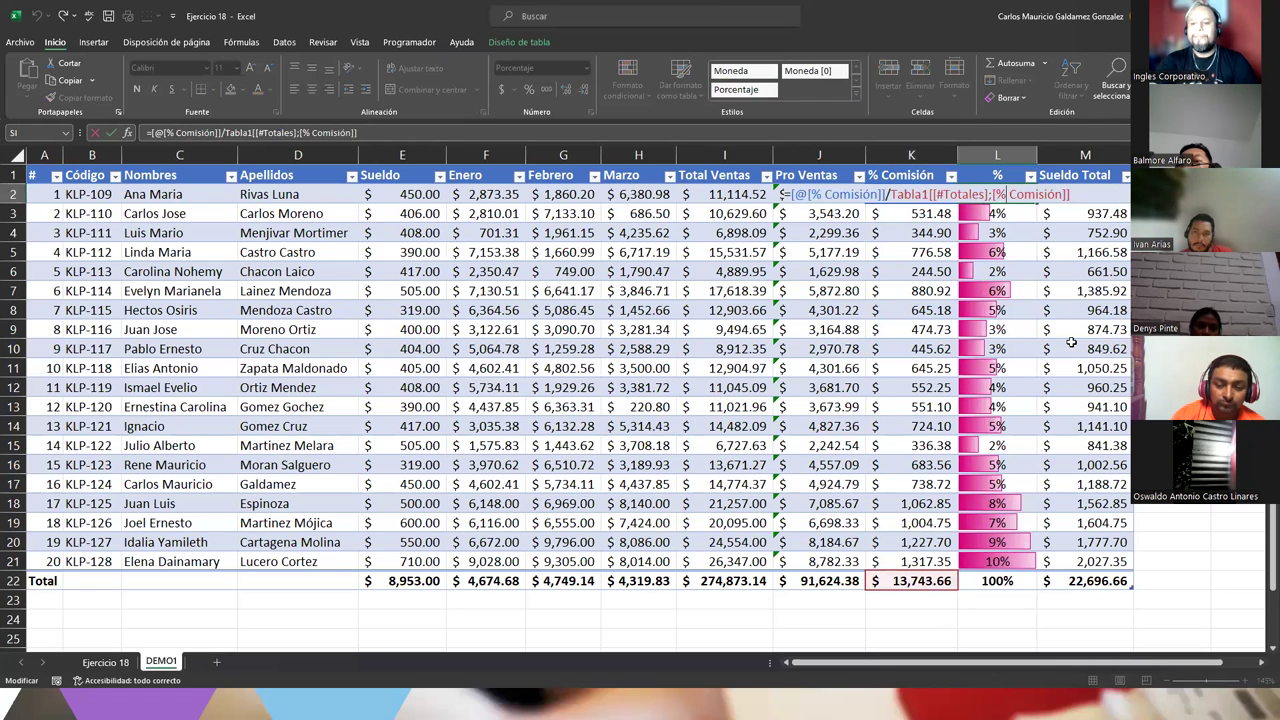
{"action": "key", "text": "Return"}
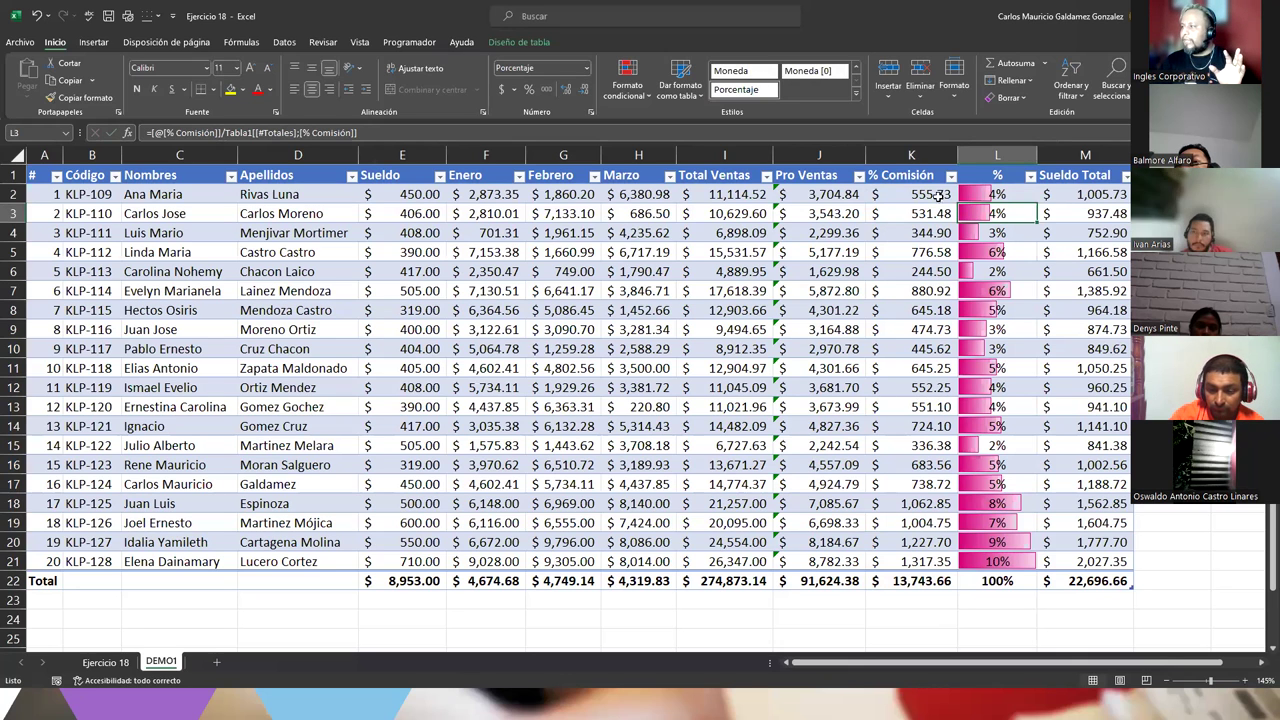
{"action": "left_click_drag", "start_coordinate": [1001, 193], "coordinate": [1000, 561]}
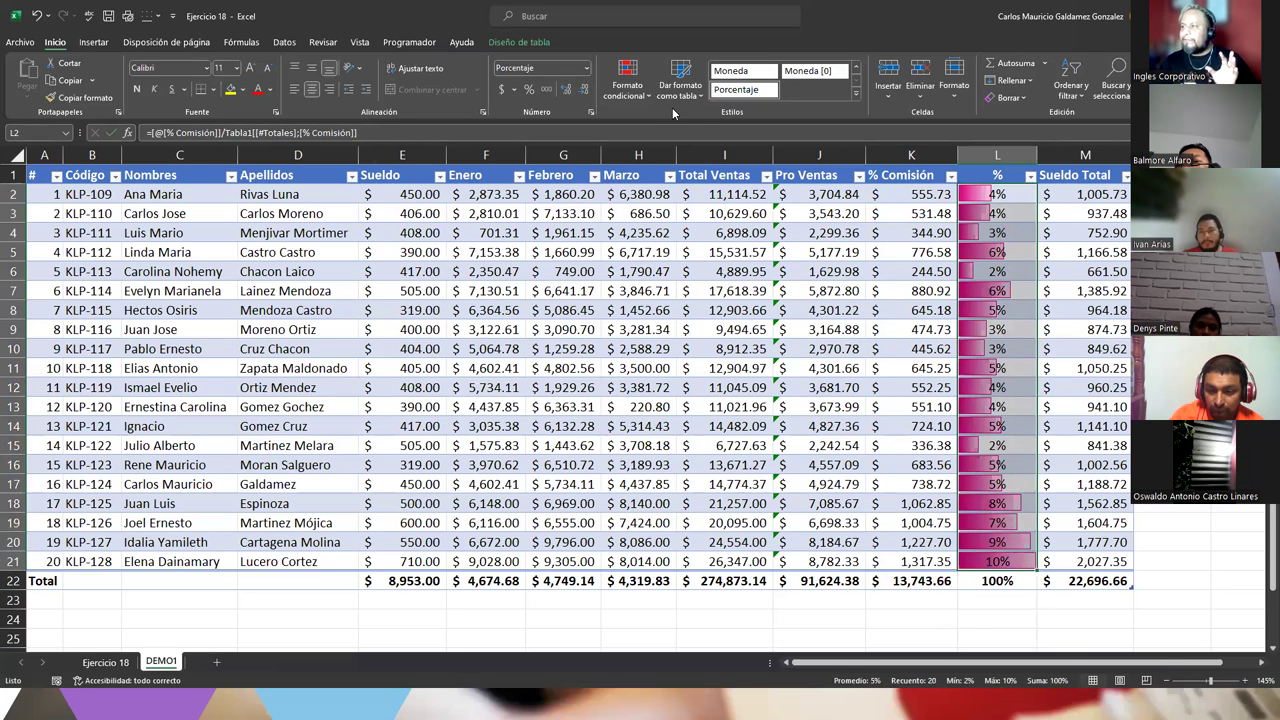
{"action": "left_click", "coordinate": [531, 92]}
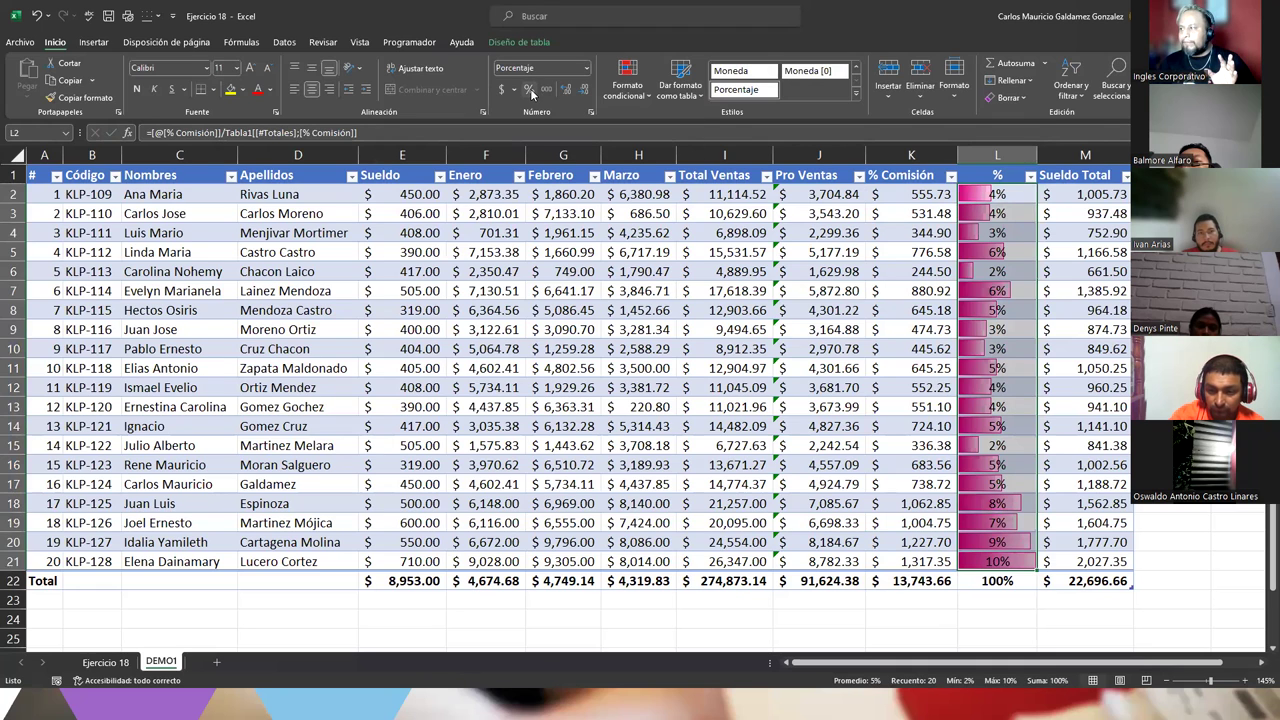
{"action": "double_click", "coordinate": [1011, 194]}
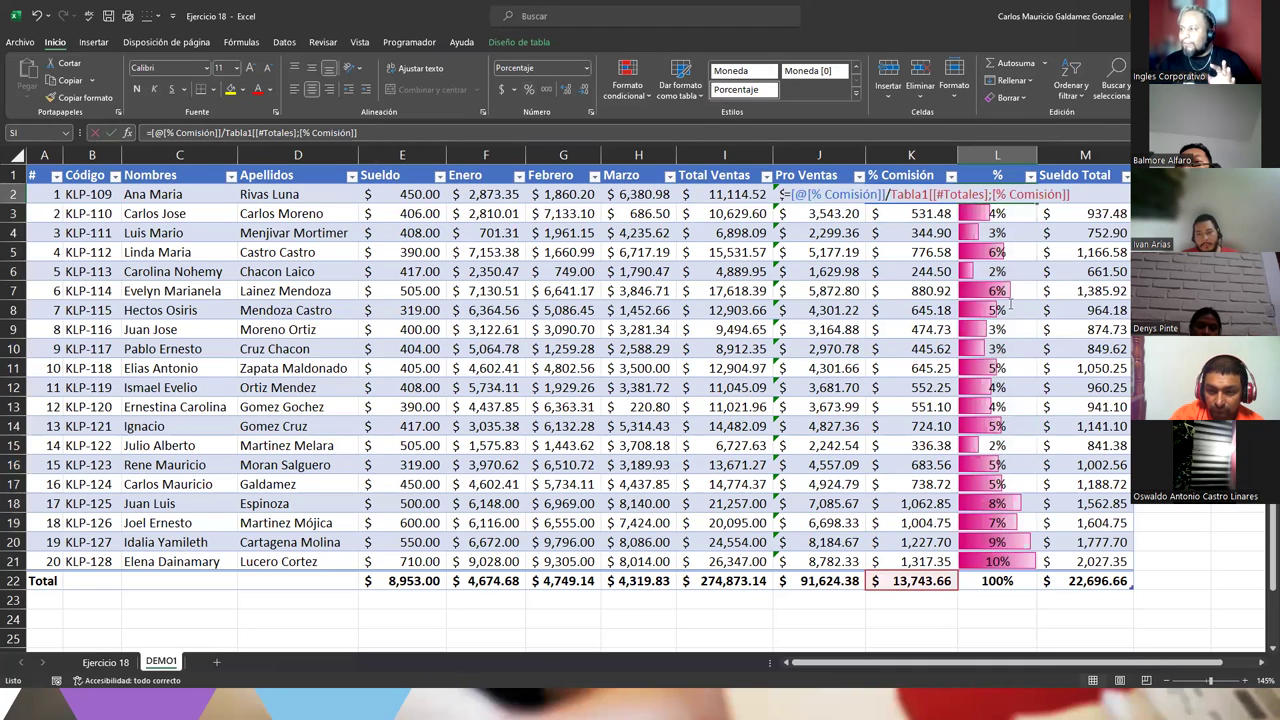
{"action": "key", "text": "Escape"}
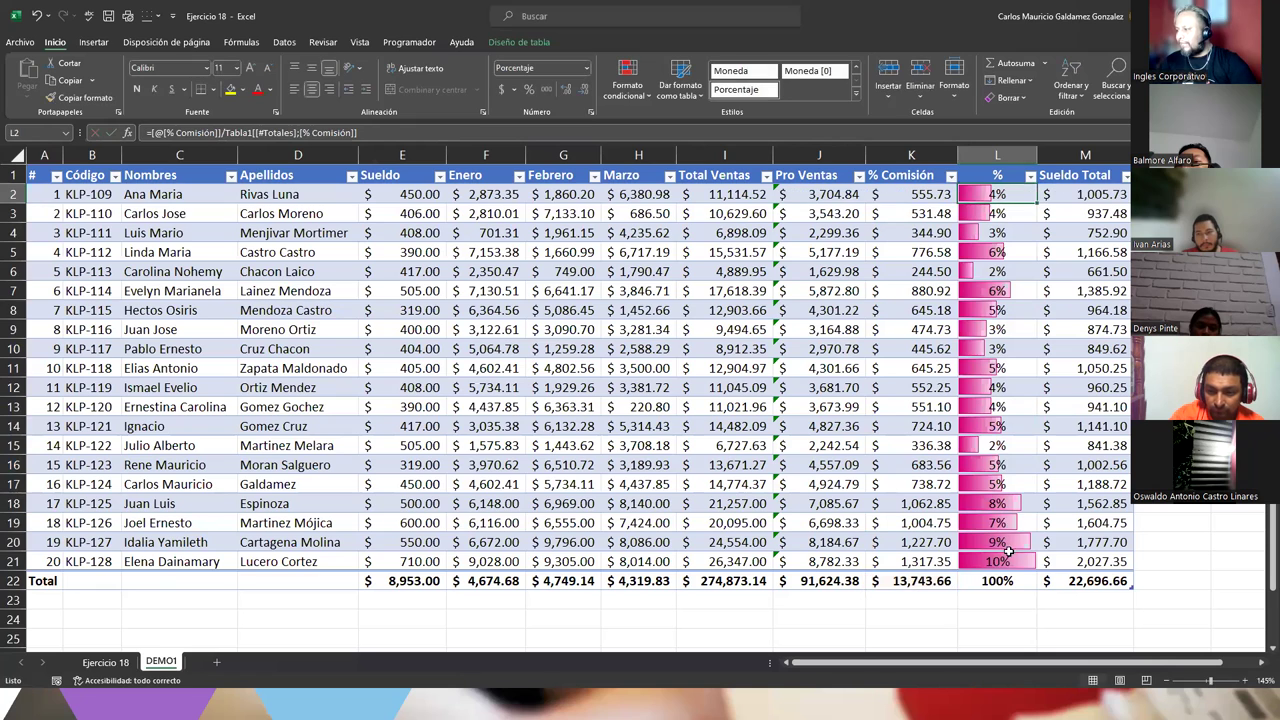
{"action": "left_click_drag", "start_coordinate": [1005, 556], "coordinate": [1024, 197]}
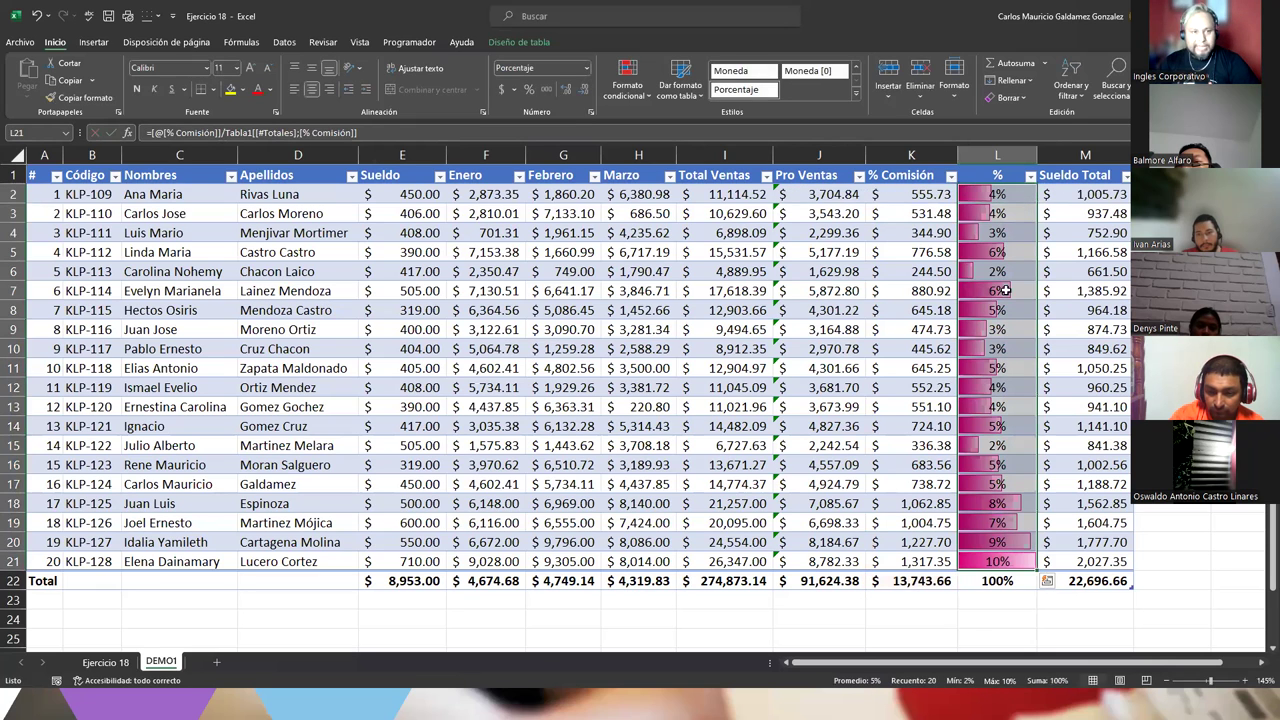
{"action": "left_click", "coordinate": [988, 581]}
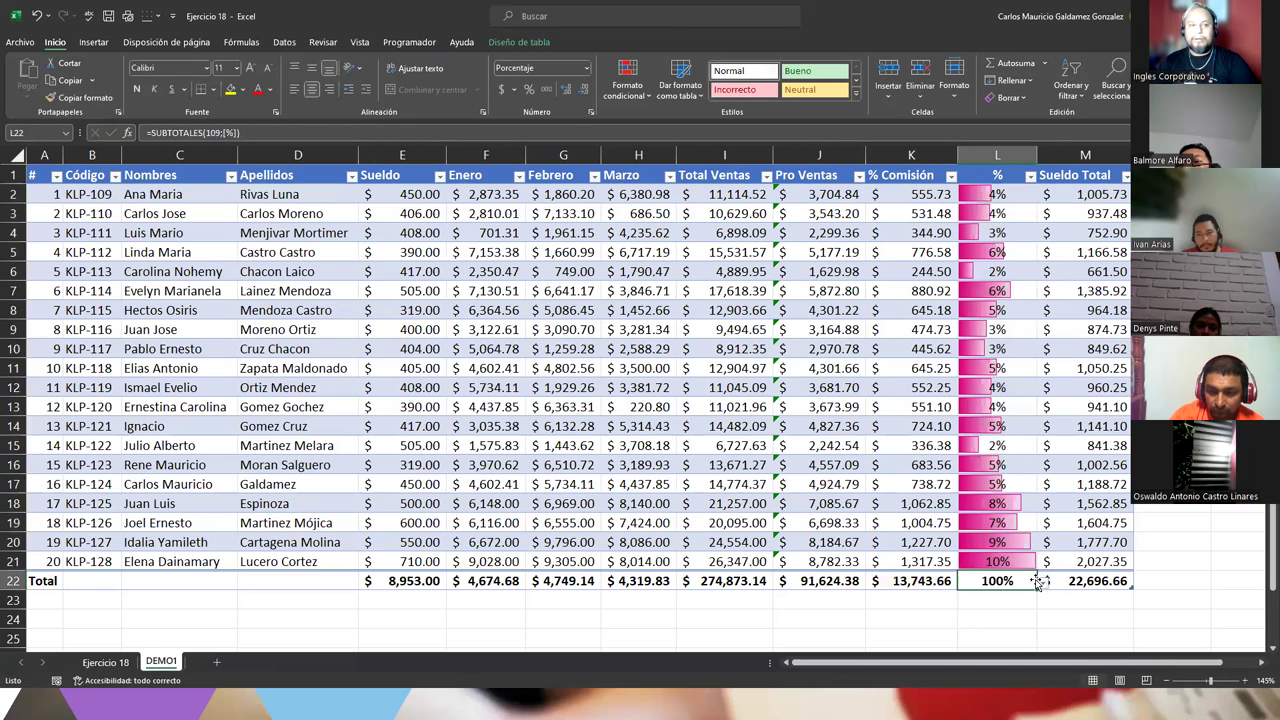
Review the K22 and L22 totals and the % values, then go to the Ejercicio 18 sheet
{"action": "left_click", "coordinate": [904, 585]}
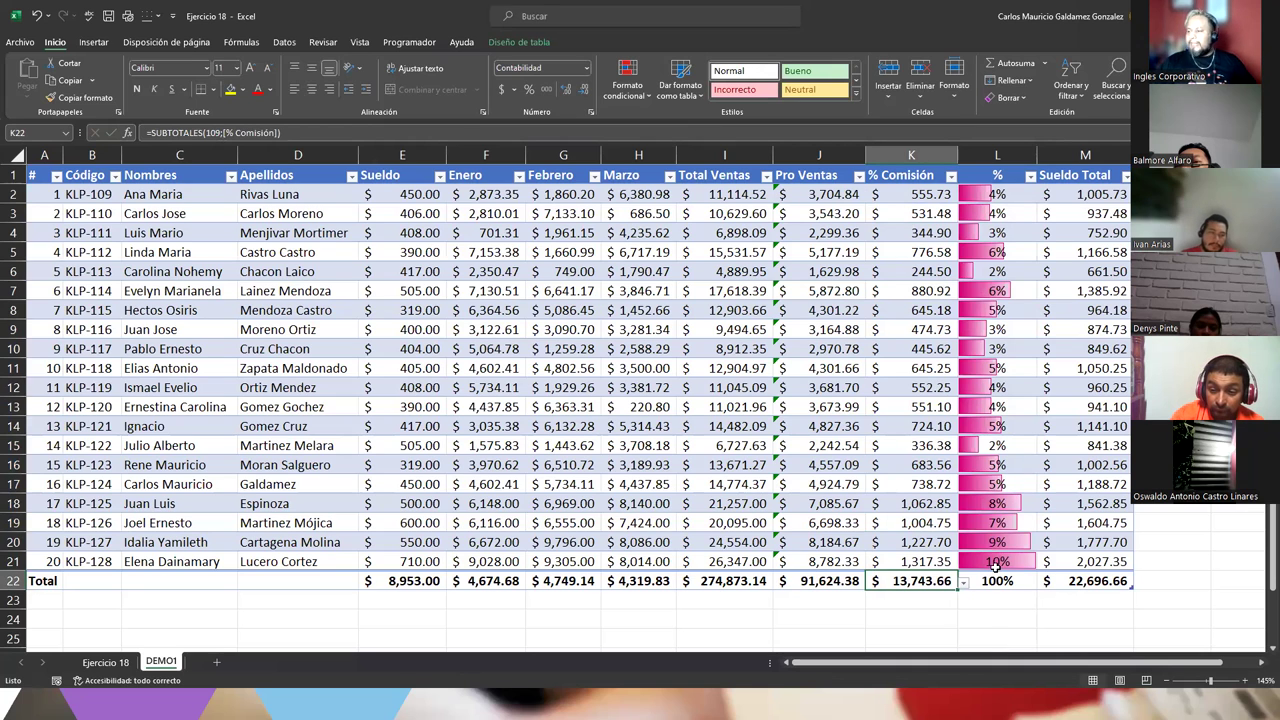
{"action": "left_click_drag", "start_coordinate": [1003, 558], "coordinate": [997, 199]}
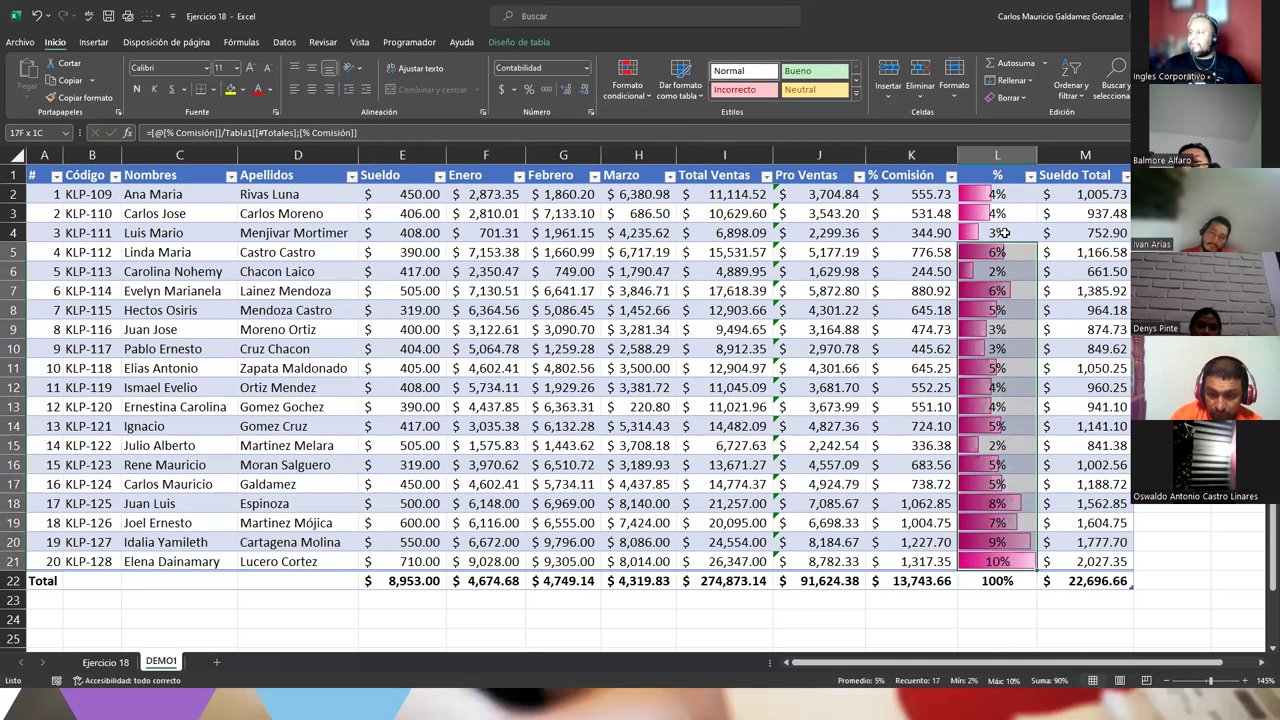
{"action": "left_click", "coordinate": [997, 579]}
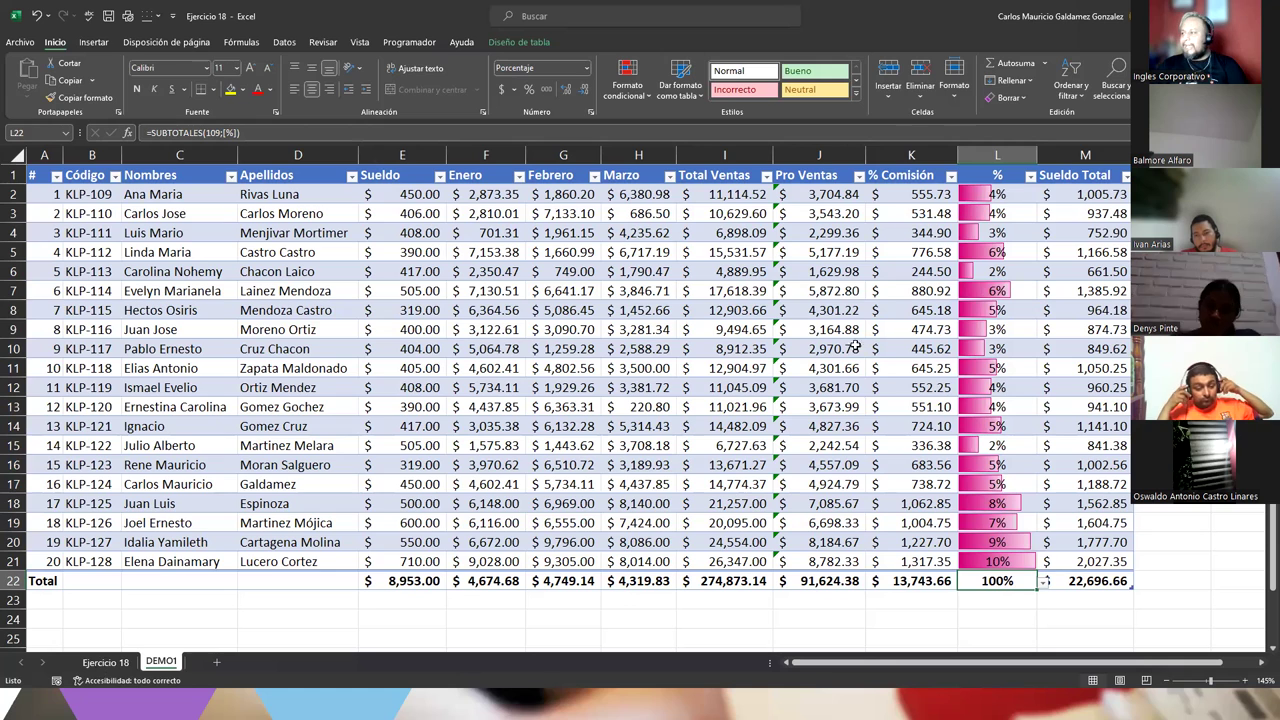
{"action": "left_click_drag", "start_coordinate": [997, 194], "coordinate": [1014, 561]}
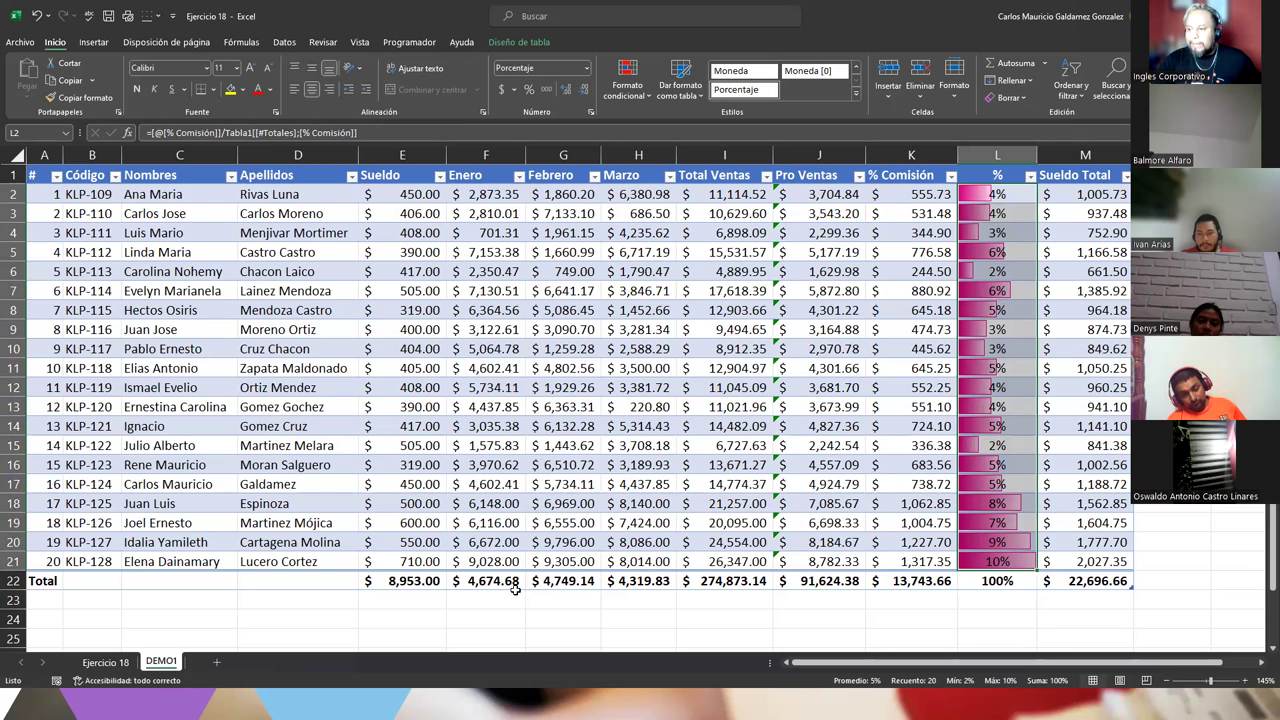
{"action": "left_click", "coordinate": [108, 663]}
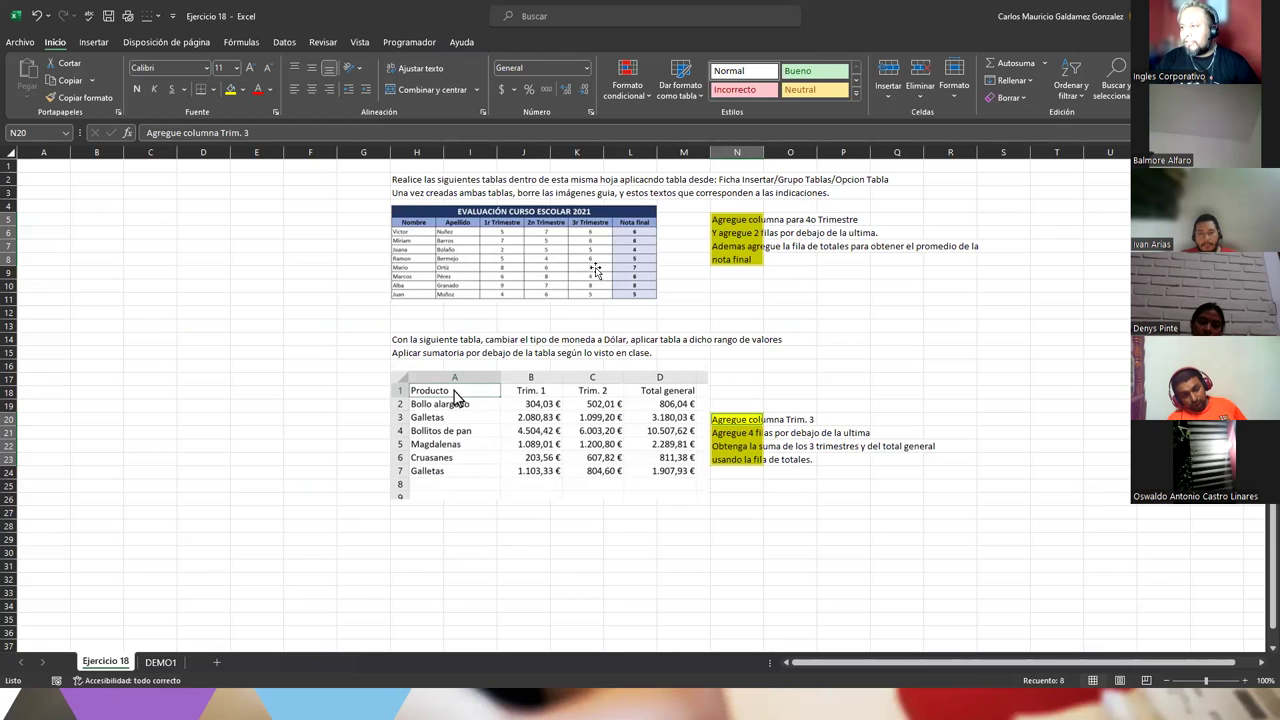
Select the evaluation guide image, then deselect it to return to the commission table
{"action": "left_click", "coordinate": [550, 218]}
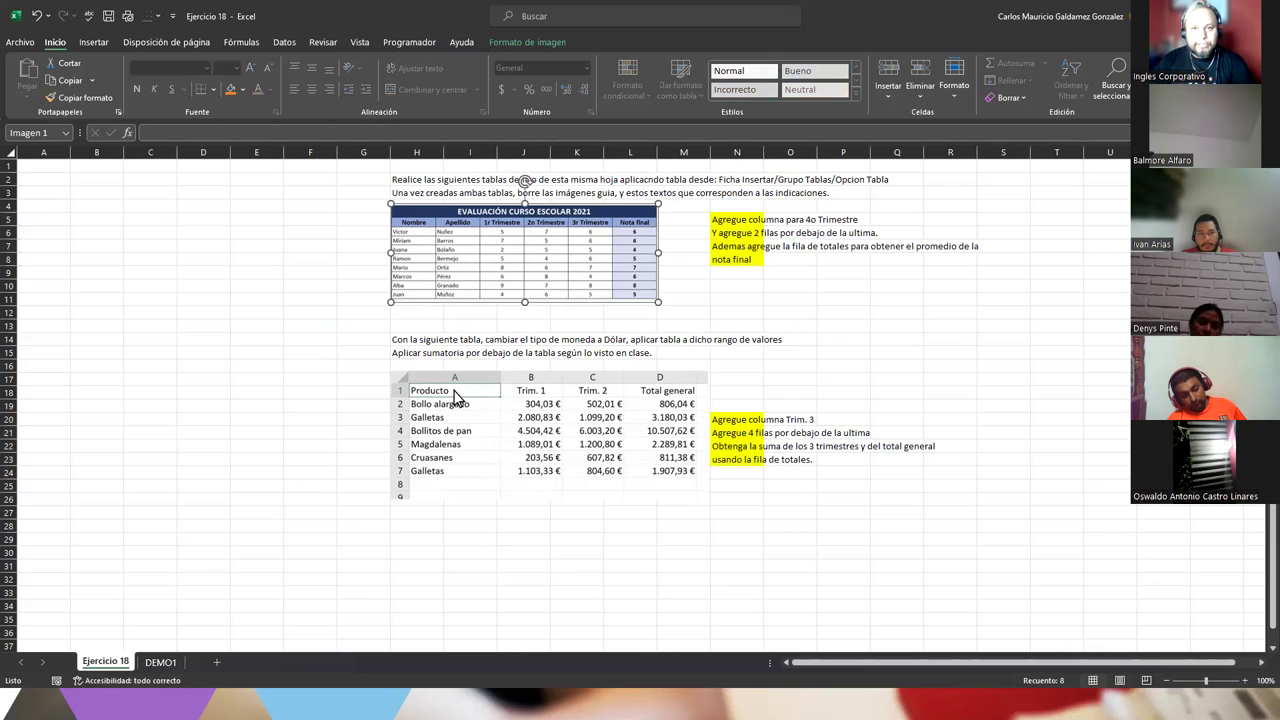
{"action": "left_click", "coordinate": [455, 395]}
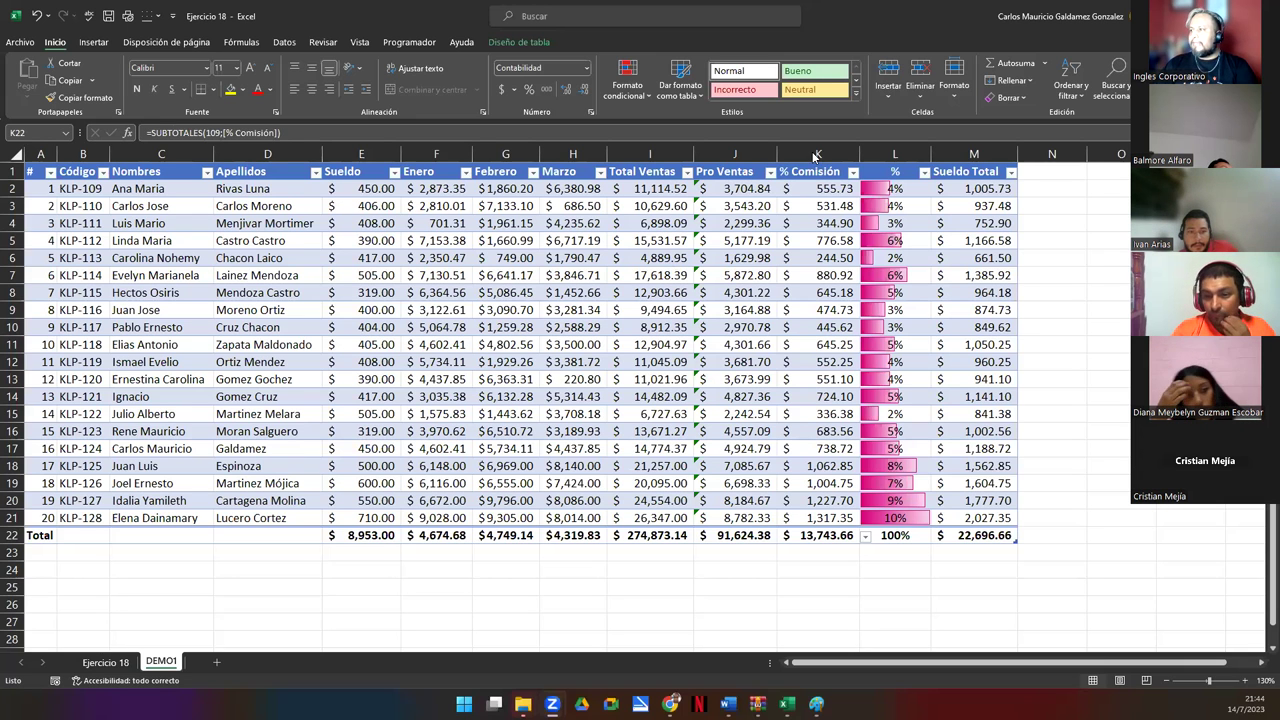
{"action": "left_click_drag", "start_coordinate": [816, 157], "coordinate": [995, 160]}
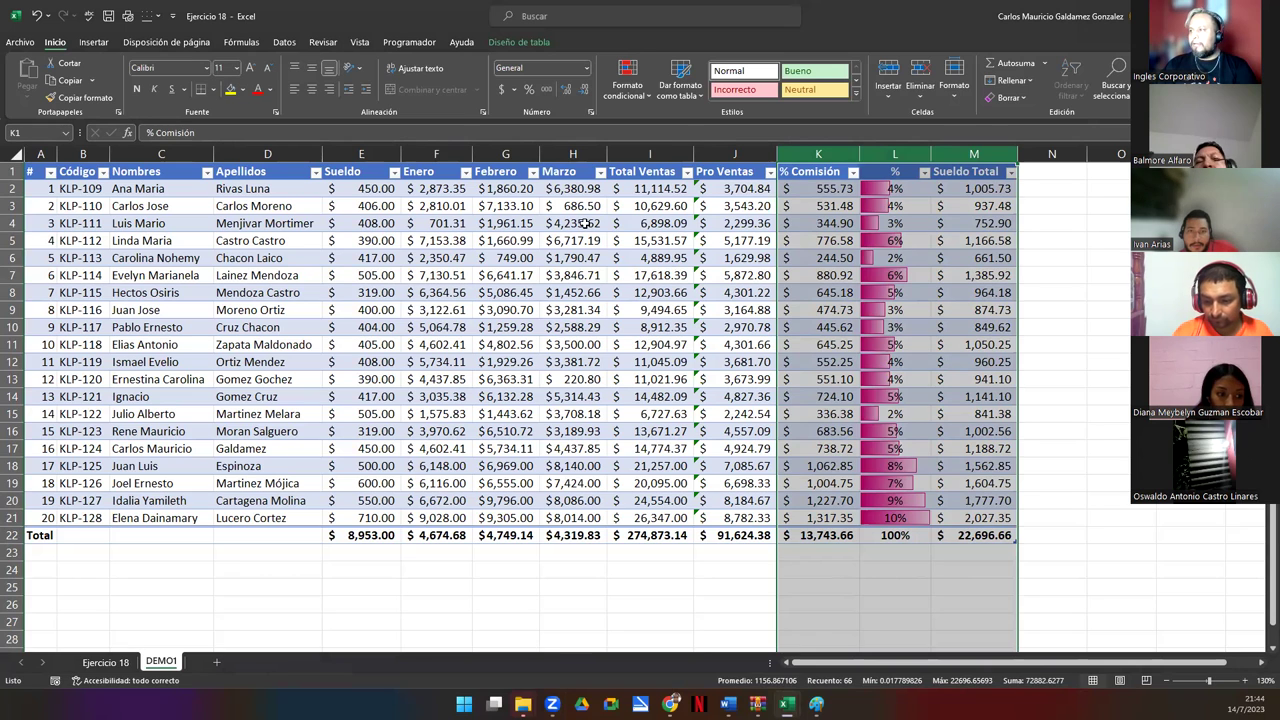
{"action": "left_click", "coordinate": [895, 257]}
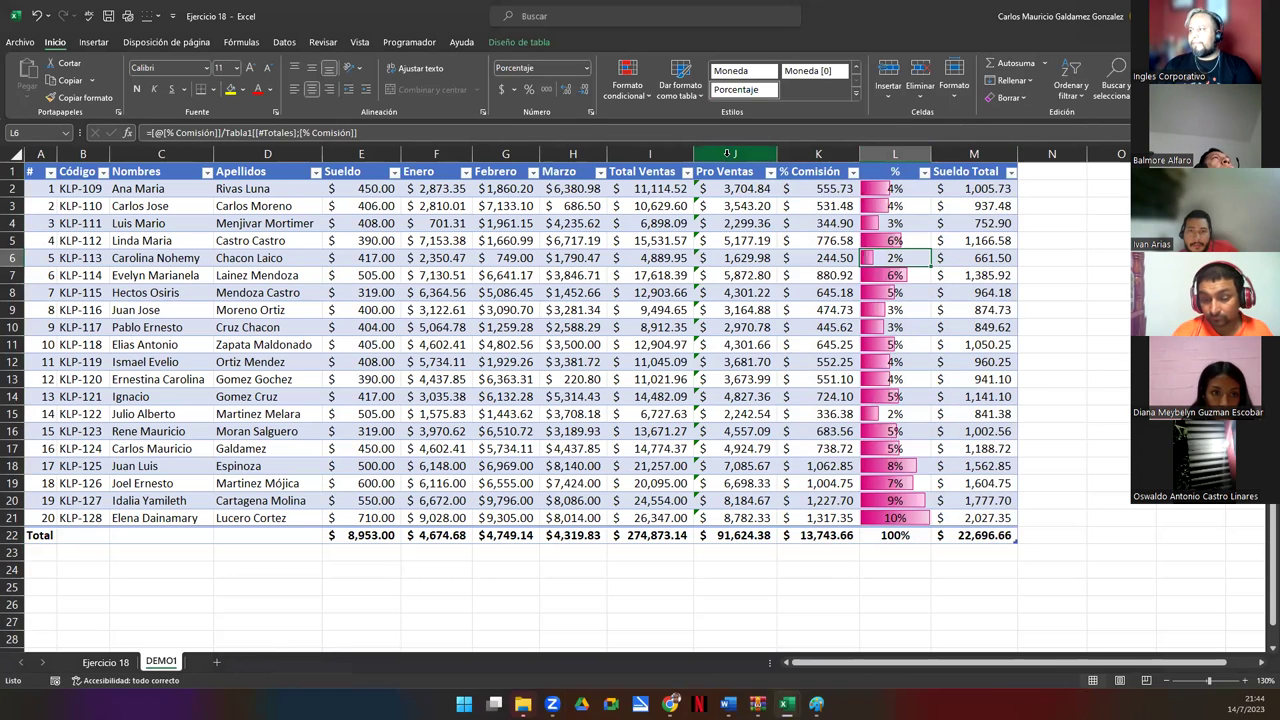
{"action": "left_click", "coordinate": [800, 188]}
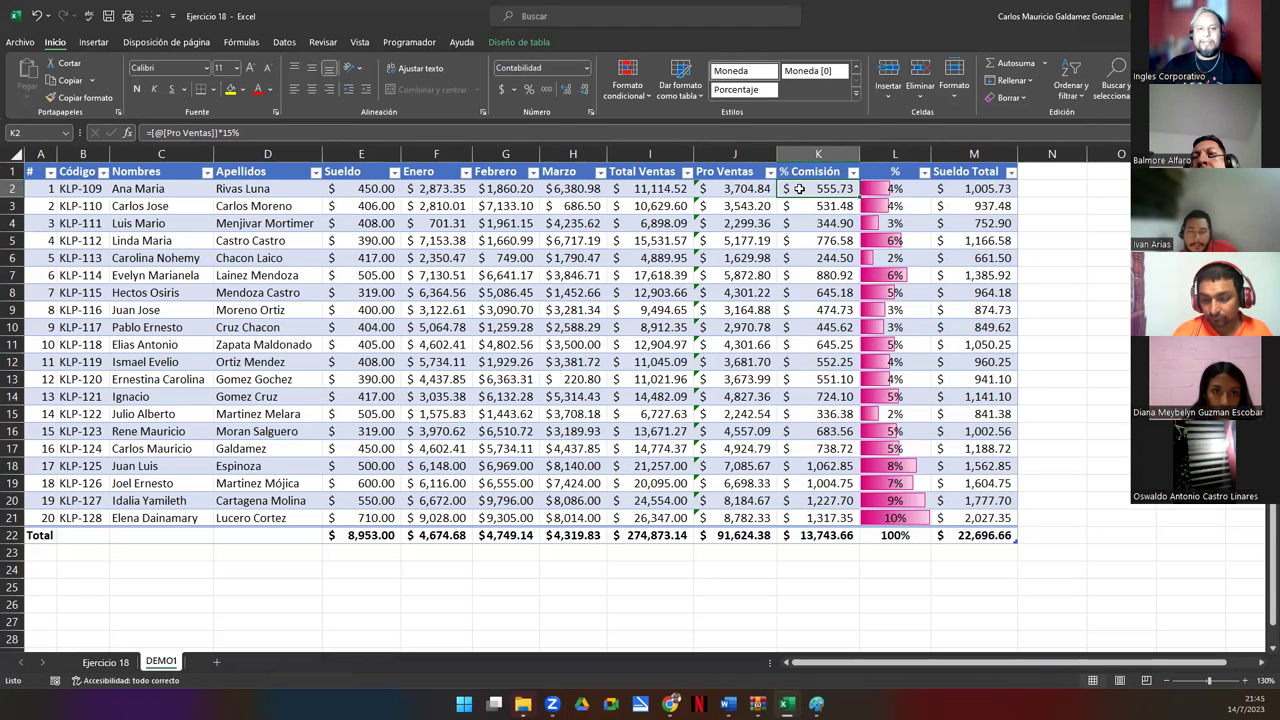
{"action": "left_click", "coordinate": [806, 149]}
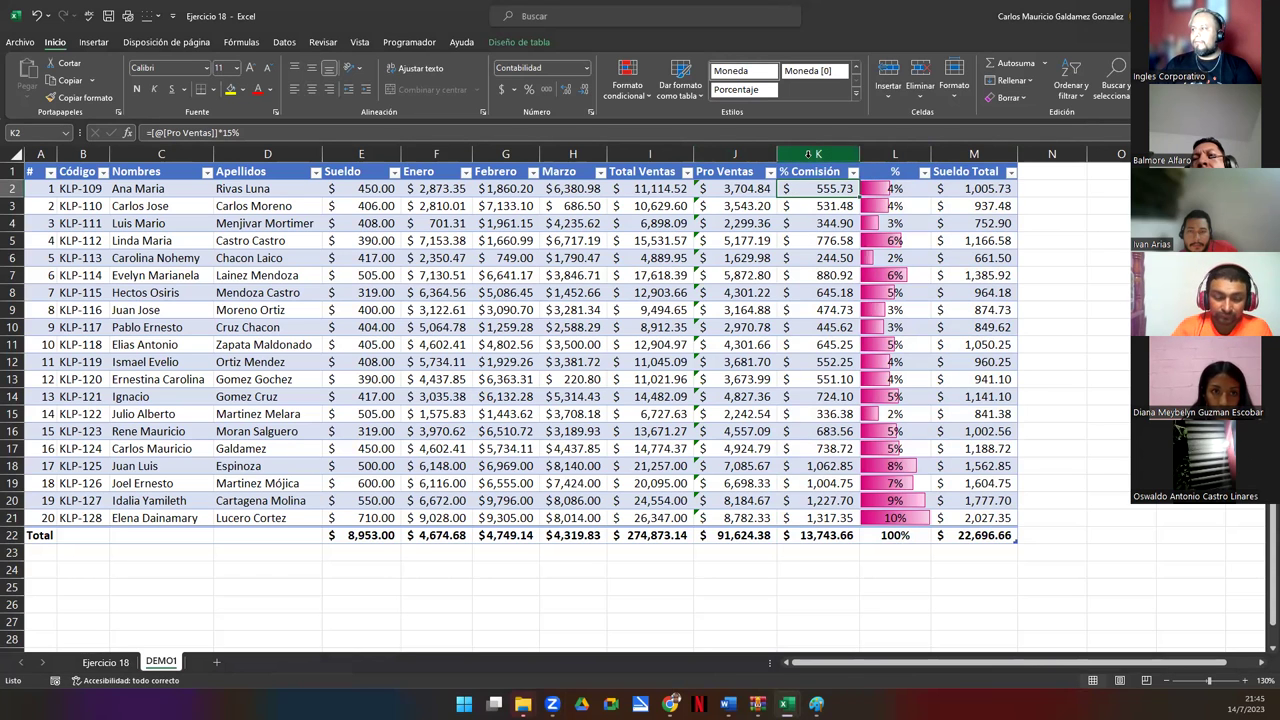
{"action": "left_click_drag", "start_coordinate": [806, 156], "coordinate": [972, 154]}
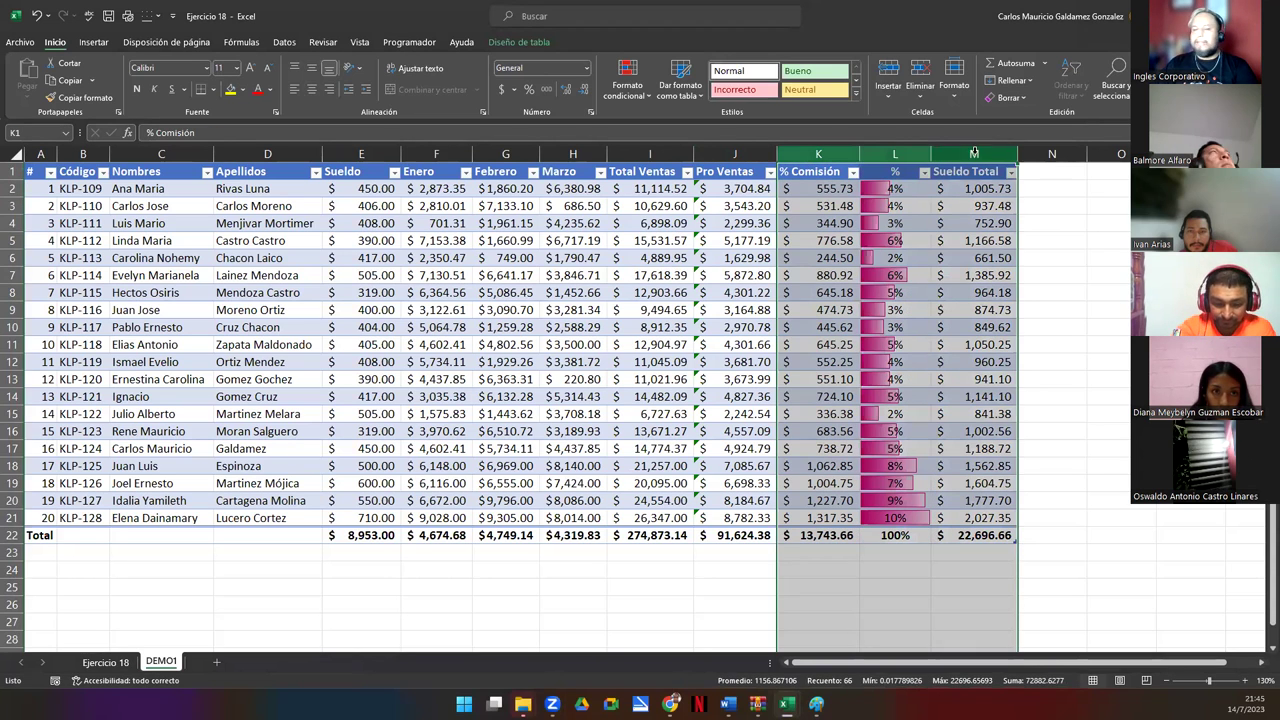
{"action": "left_click", "coordinate": [737, 153]}
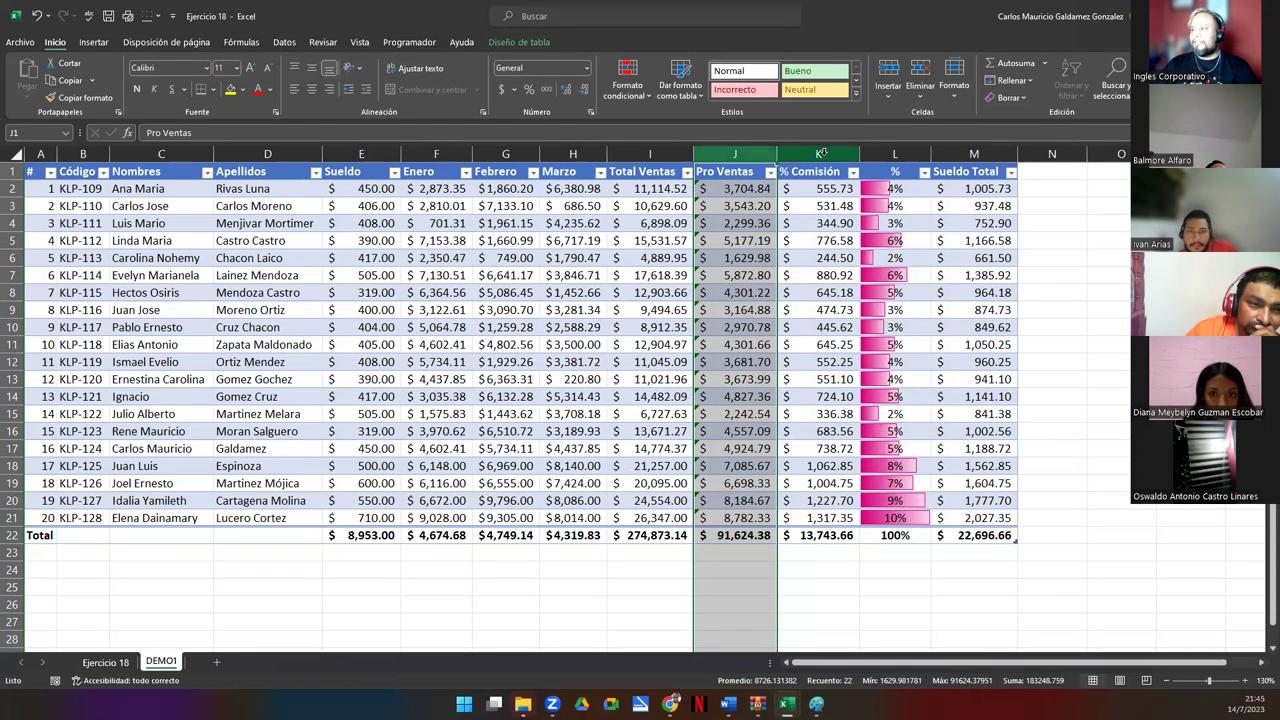
{"action": "left_click_drag", "start_coordinate": [818, 152], "coordinate": [973, 153]}
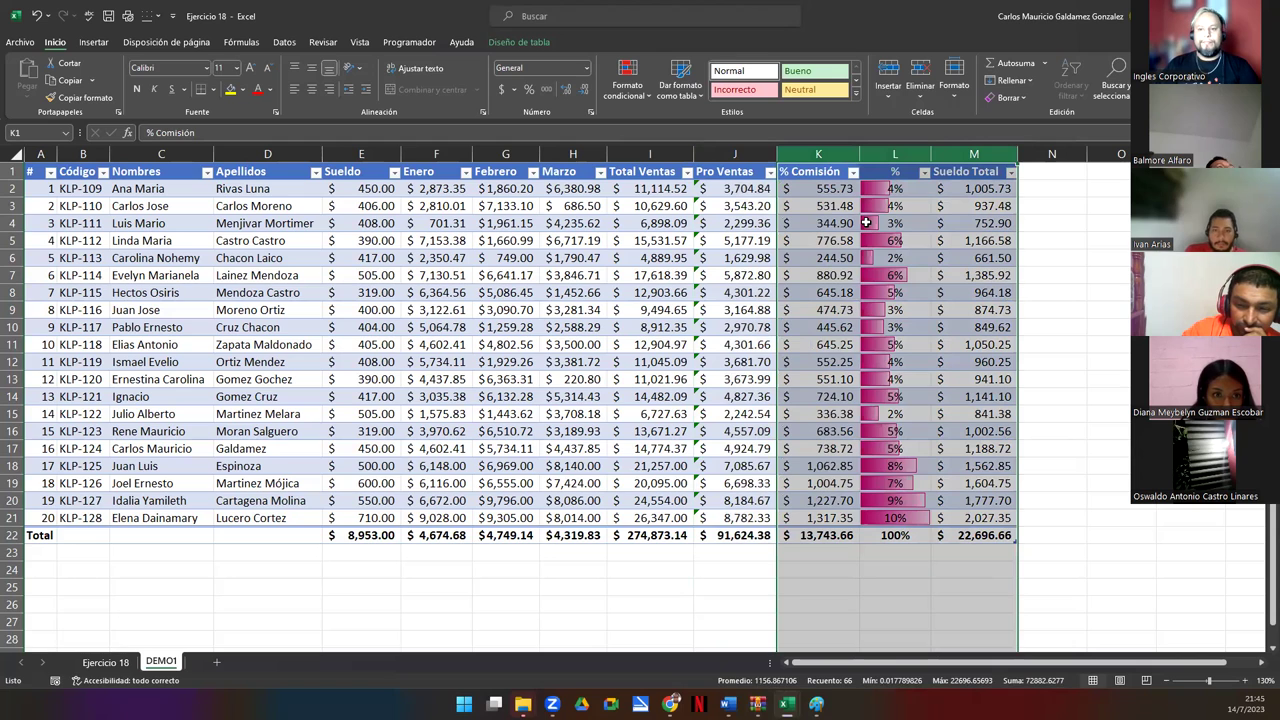
{"action": "left_click", "coordinate": [533, 291]}
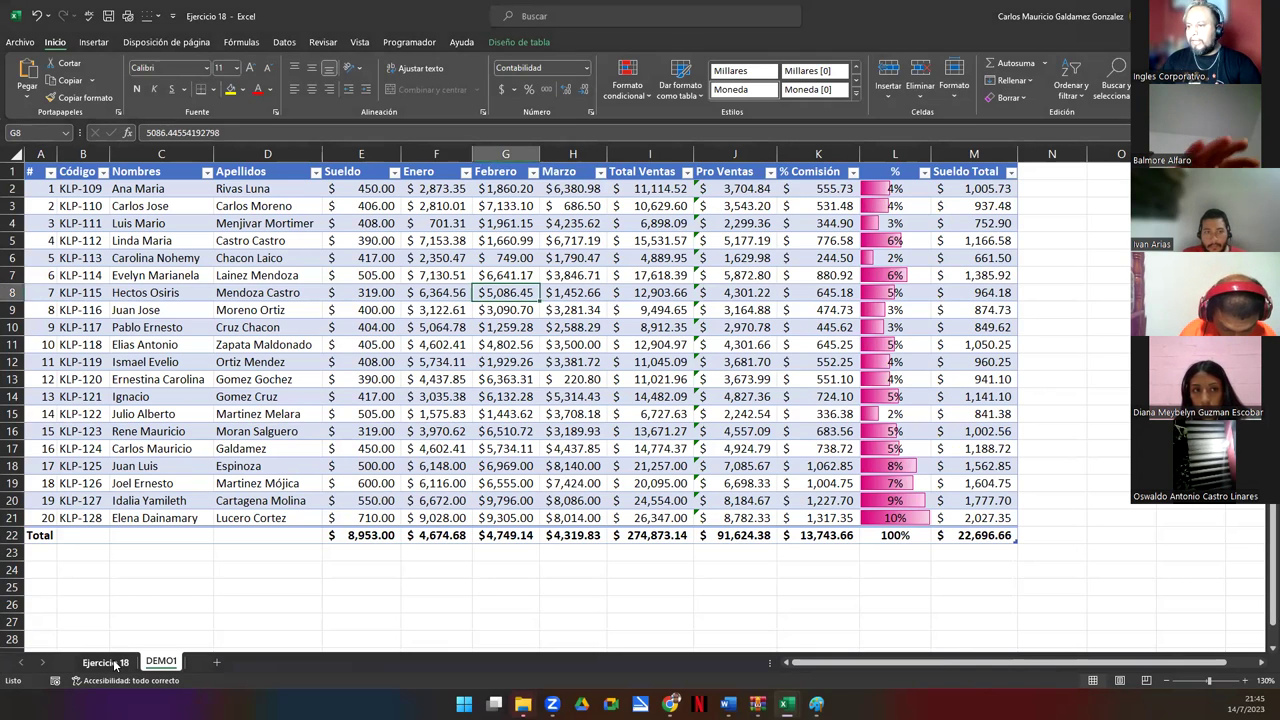
{"action": "left_click", "coordinate": [107, 663]}
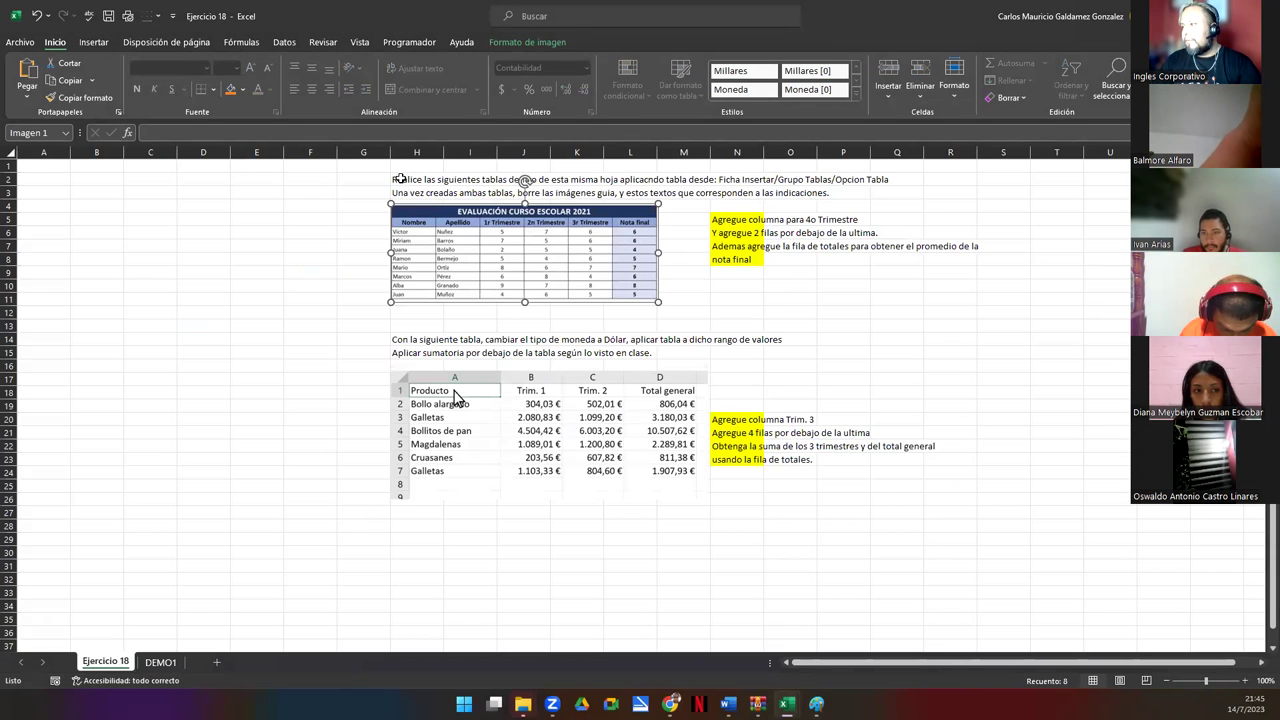
{"action": "mouse_move", "coordinate": [400, 179]}
{"action": "left_mouse_down"}
{"action": "mouse_move", "coordinate": [782, 202]}
{"action": "mouse_move", "coordinate": [726, 262]}
{"action": "left_mouse_up"}
{"action": "left_click_drag", "start_coordinate": [722, 424], "coordinate": [724, 470]}
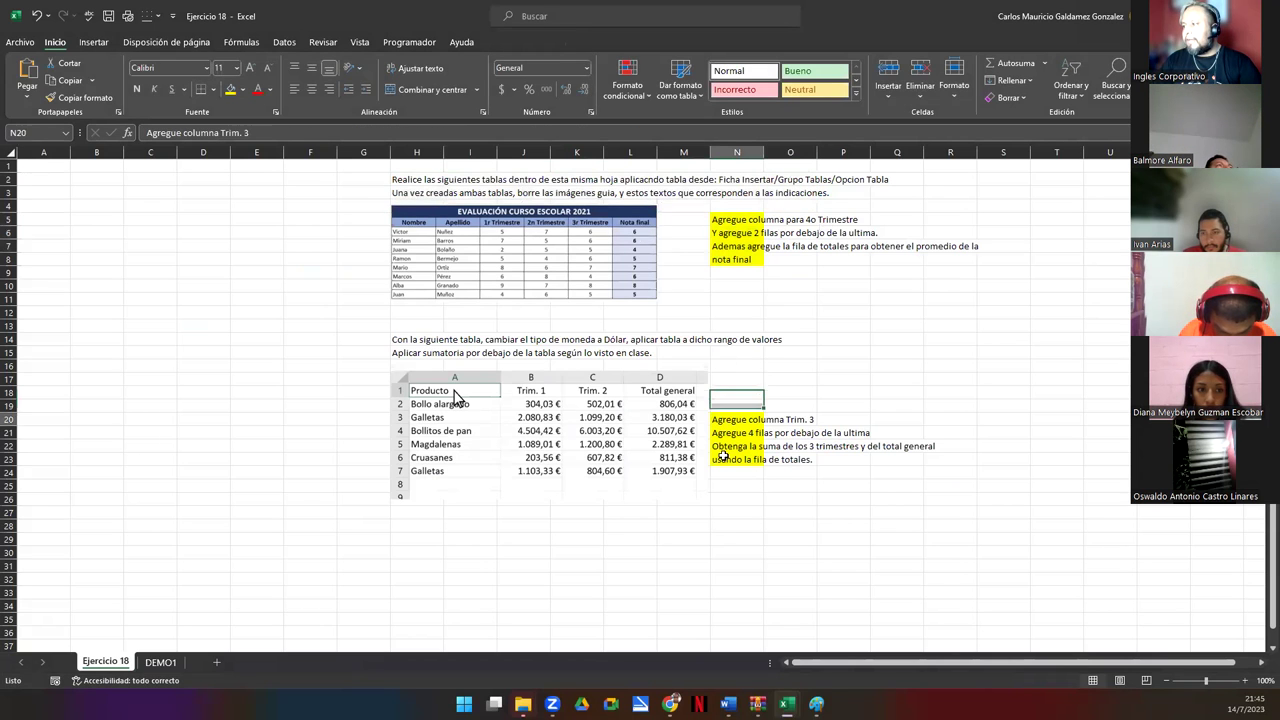
{"action": "left_click", "coordinate": [472, 415]}
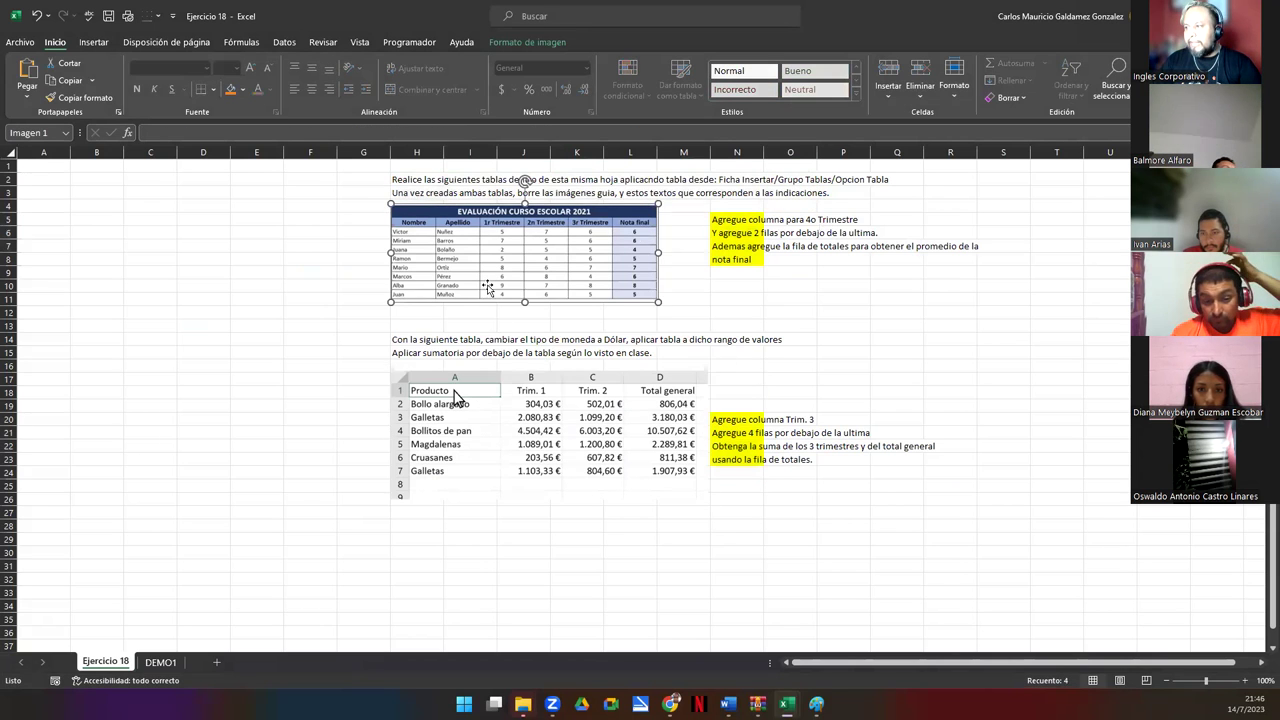
{"action": "left_click_drag", "start_coordinate": [726, 216], "coordinate": [728, 258]}
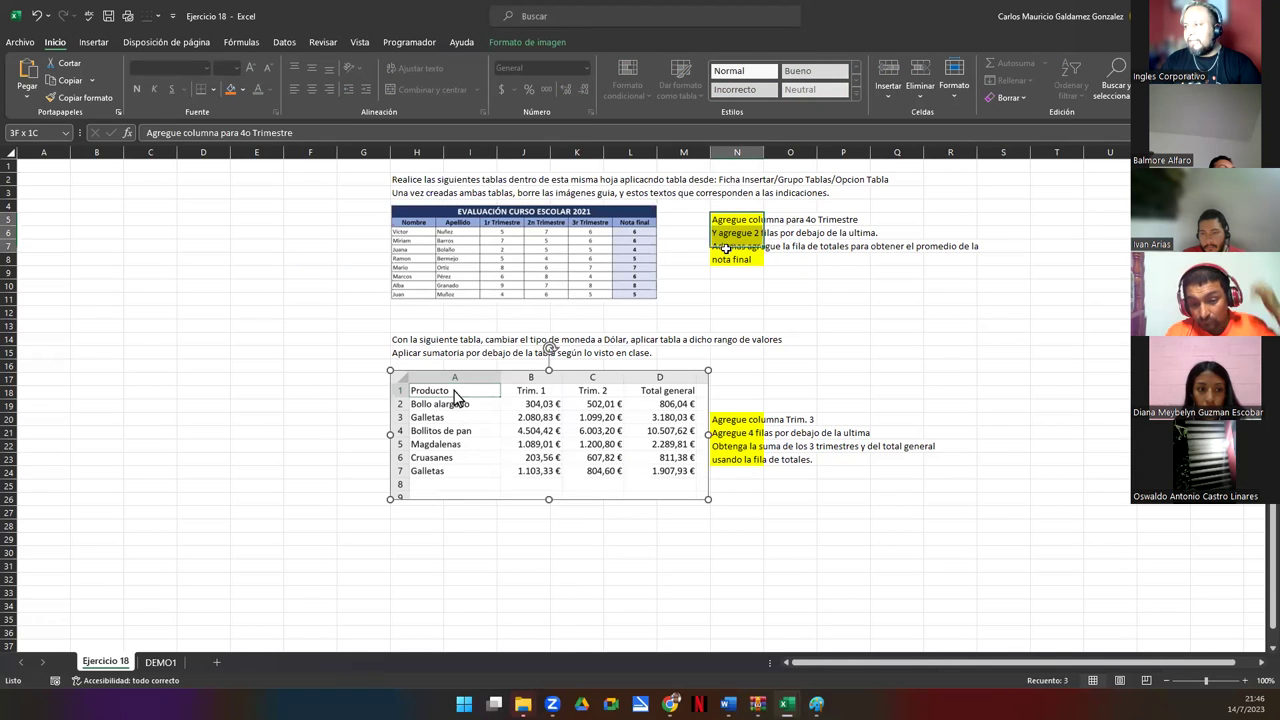
{"action": "left_click", "coordinate": [150, 664]}
On DEMO1, check the row 15 commission formula and select columns J through M
{"action": "left_click", "coordinate": [349, 400]}
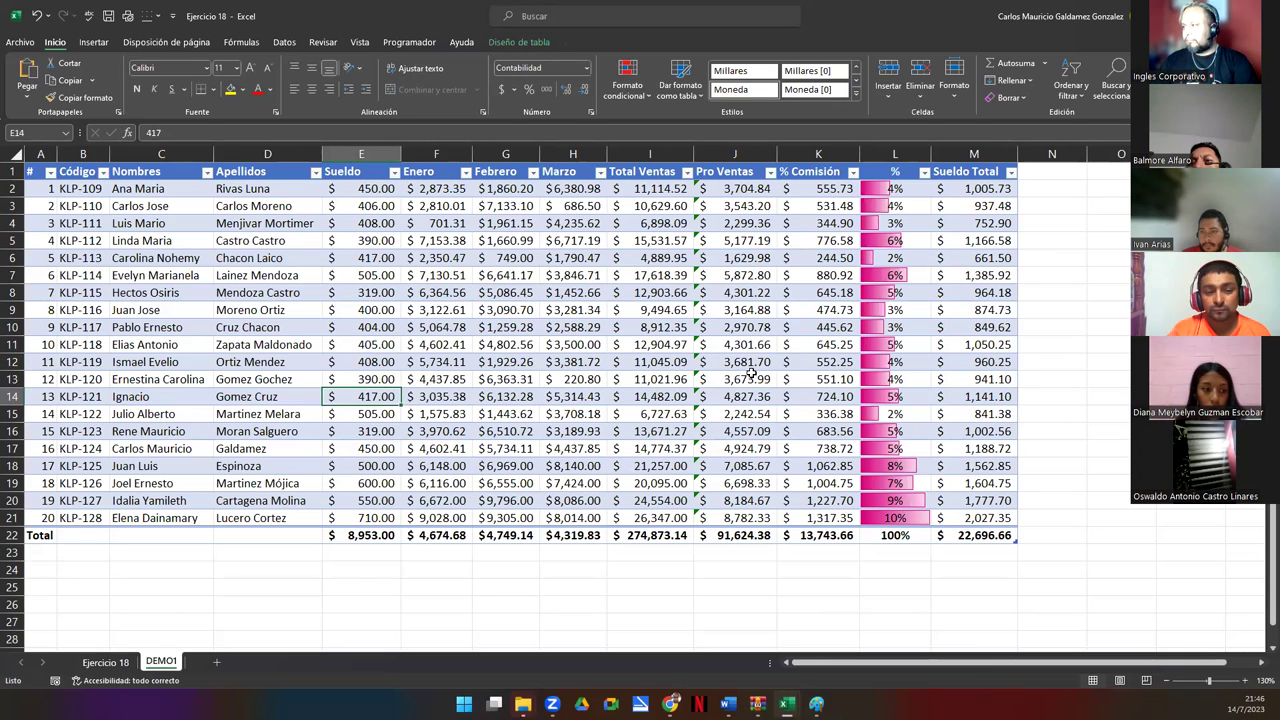
{"action": "left_click", "coordinate": [785, 416]}
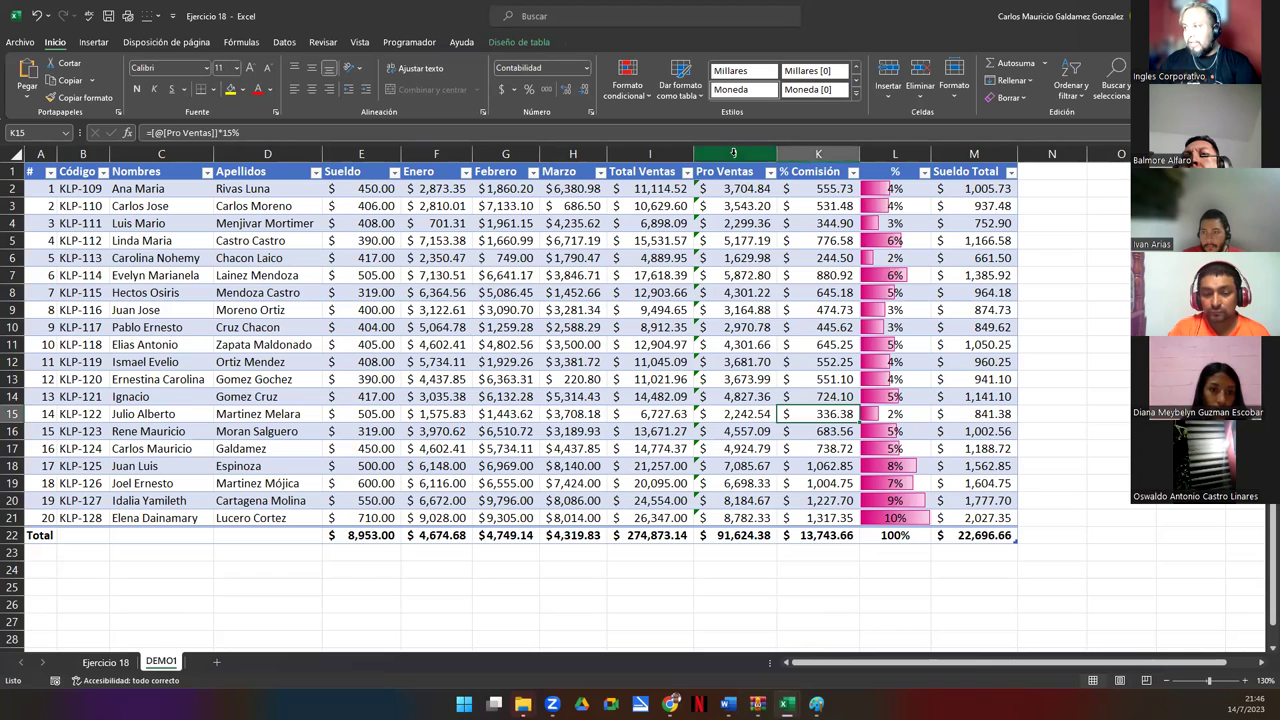
{"action": "left_click", "coordinate": [732, 155]}
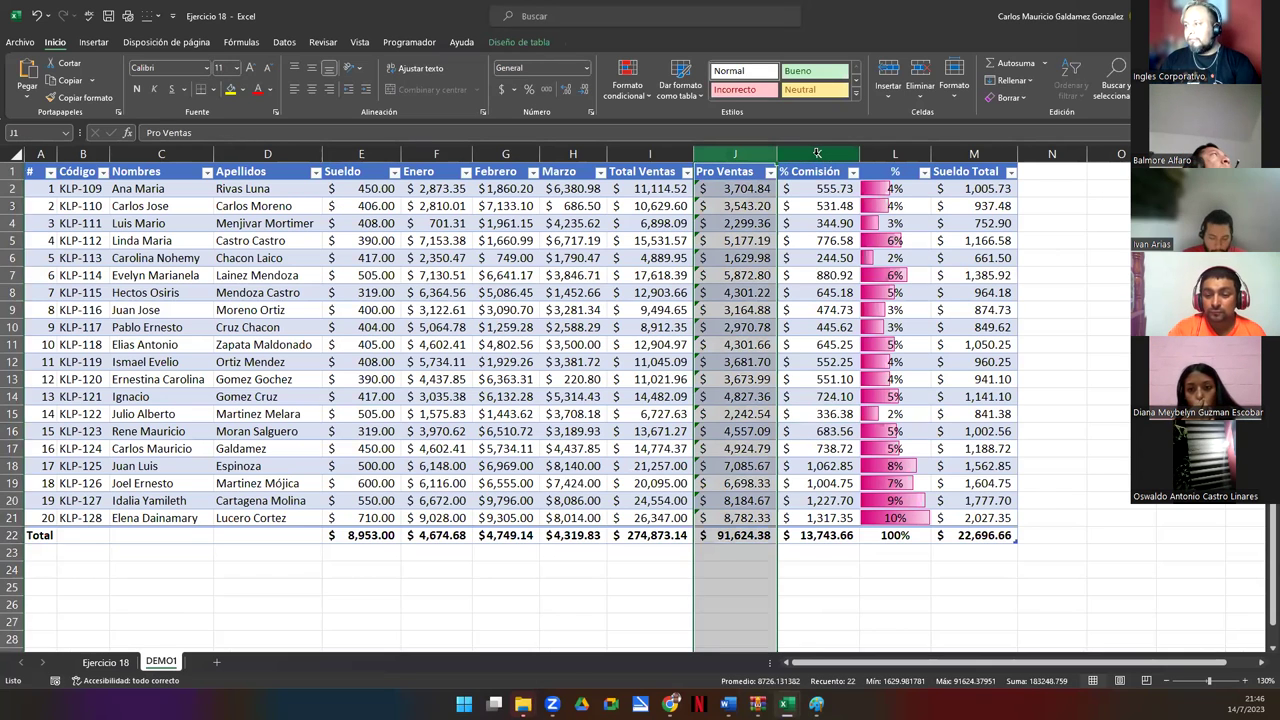
{"action": "left_click_drag", "start_coordinate": [817, 153], "coordinate": [969, 153]}
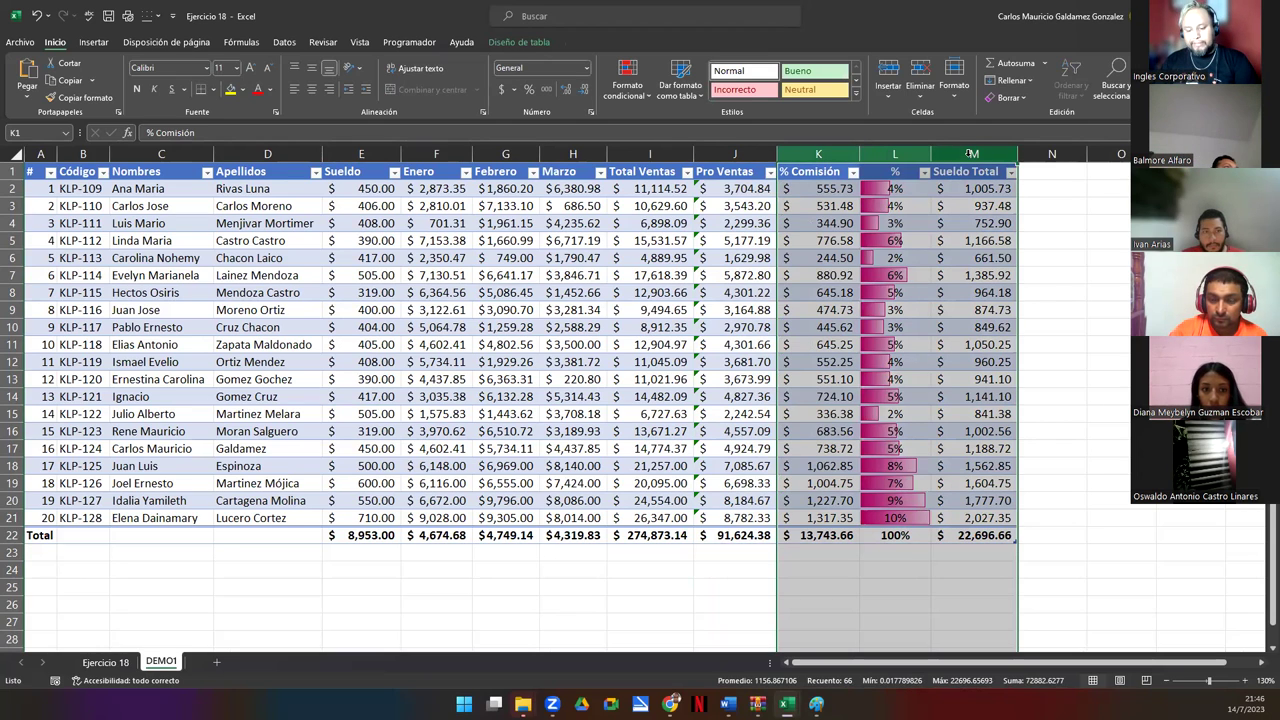
{"action": "right_click", "coordinate": [837, 165]}
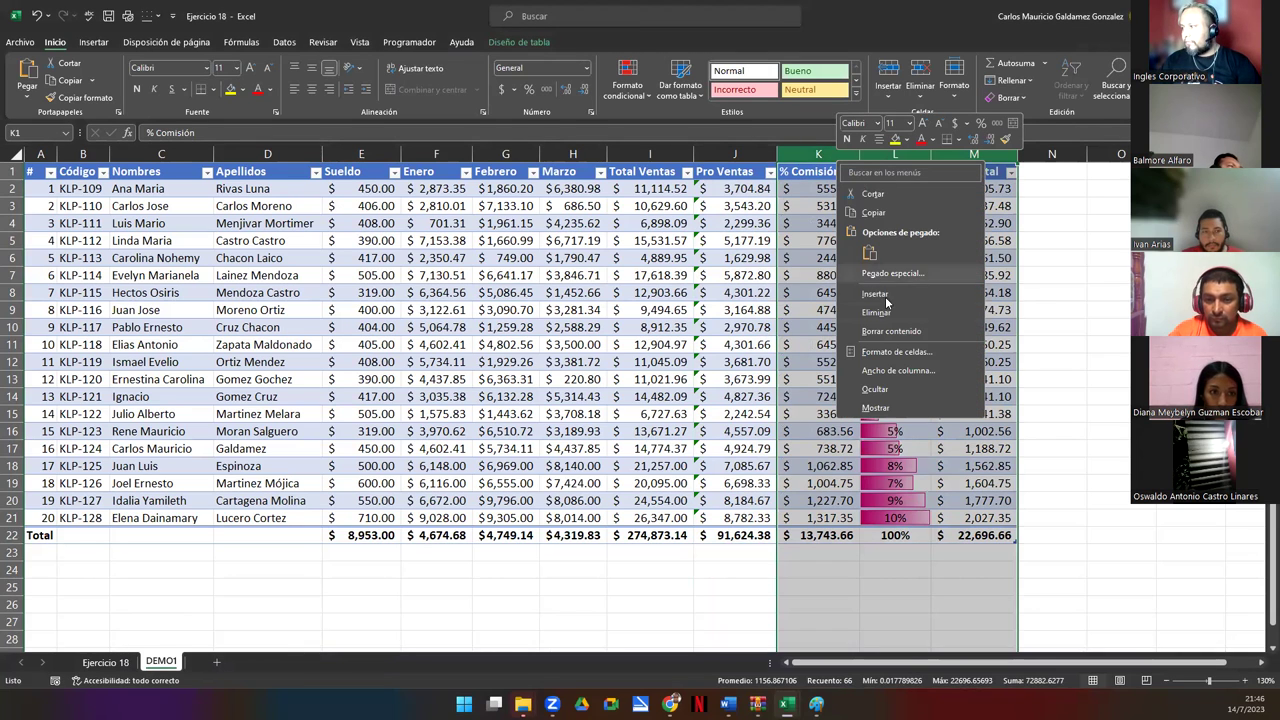
{"action": "left_click", "coordinate": [889, 343]}
{"action": "left_click", "coordinate": [888, 342]}
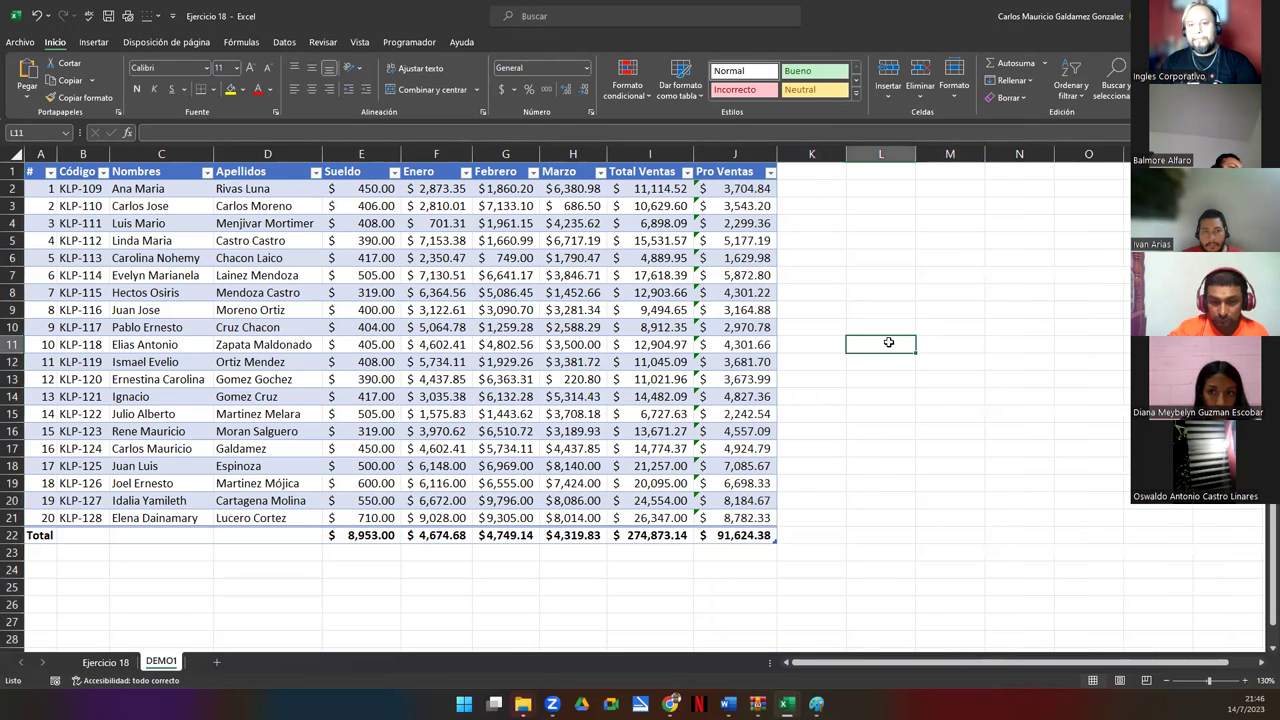
{"action": "key", "text": "ctrl+z"}
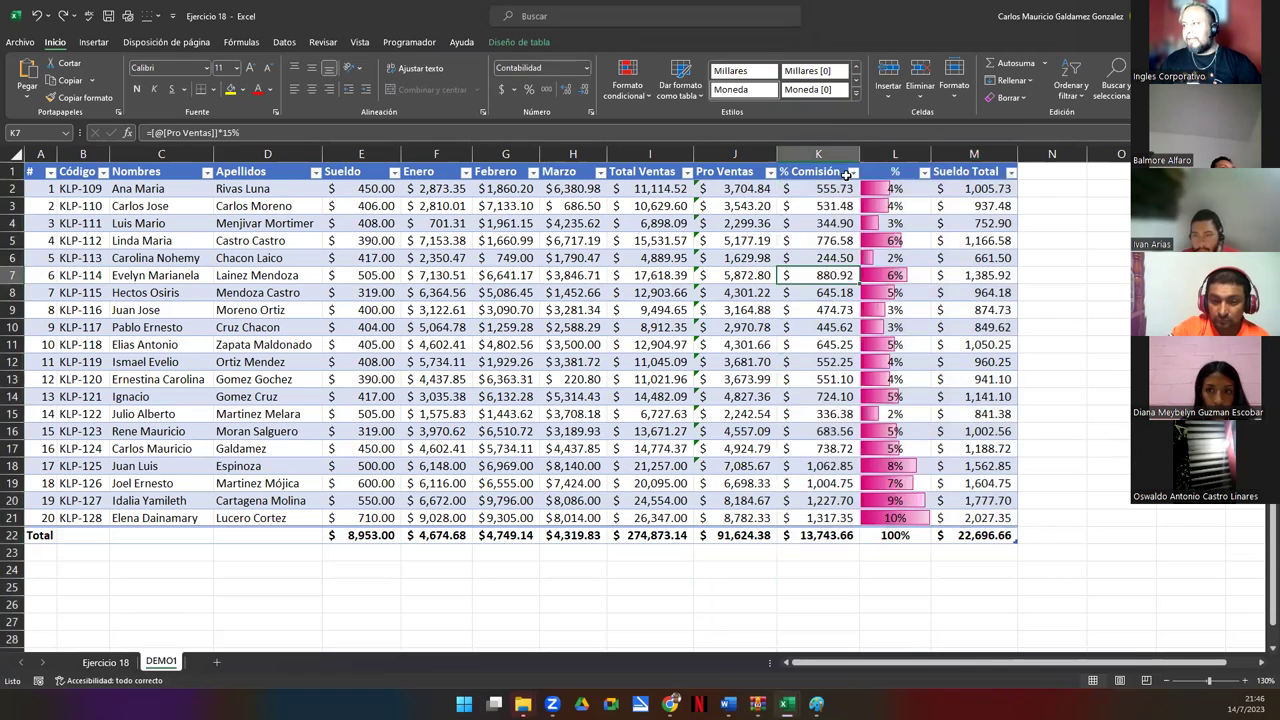
{"action": "left_click_drag", "start_coordinate": [800, 172], "coordinate": [958, 172]}
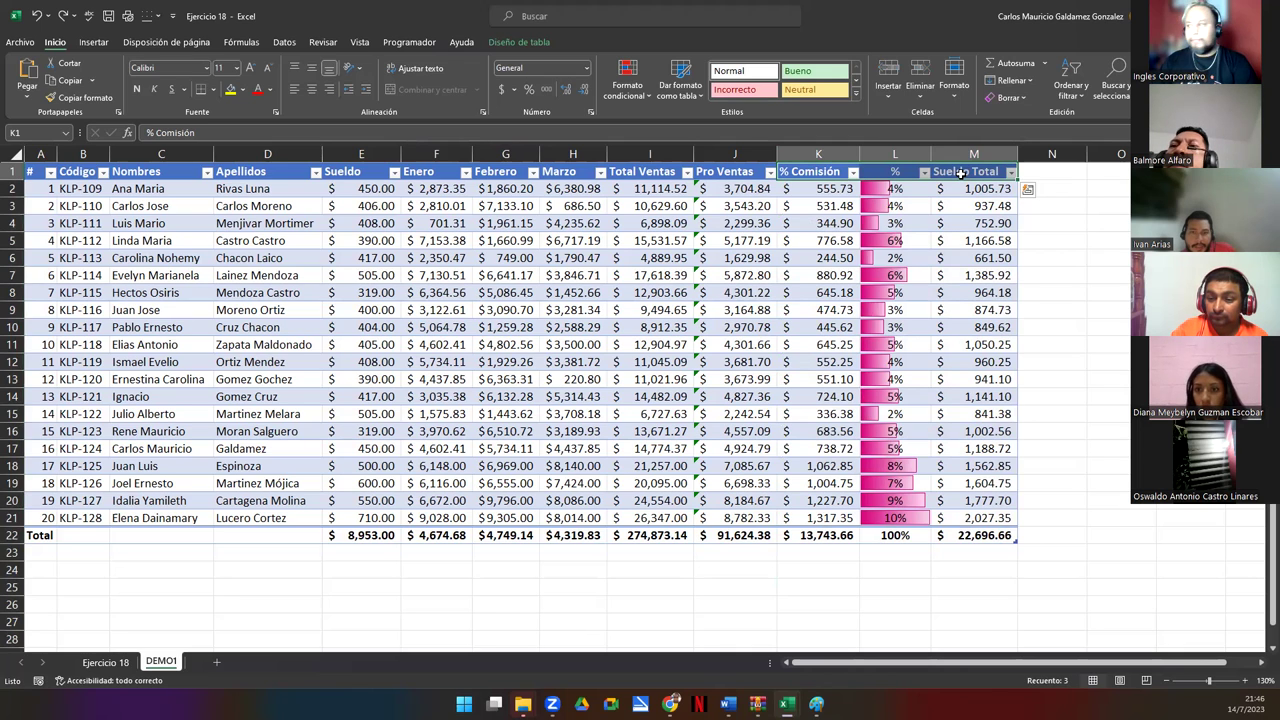
{"action": "left_click", "coordinate": [822, 189]}
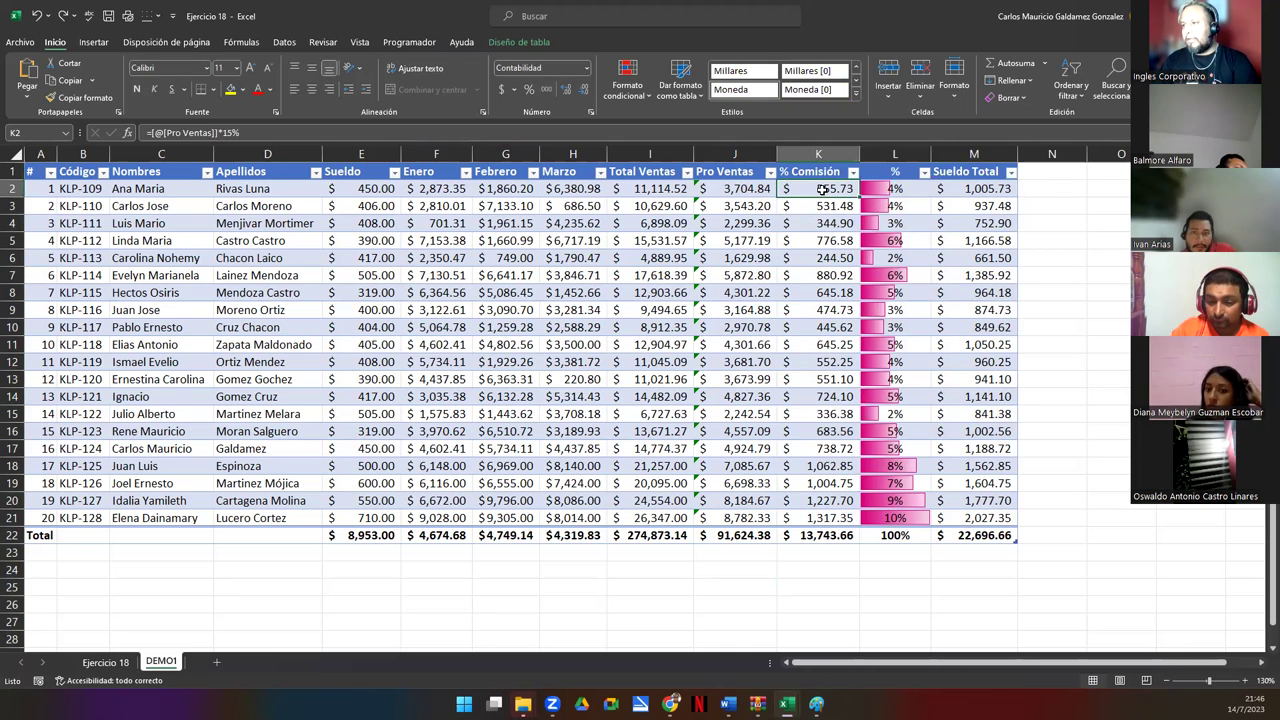
{"action": "double_click", "coordinate": [822, 189]}
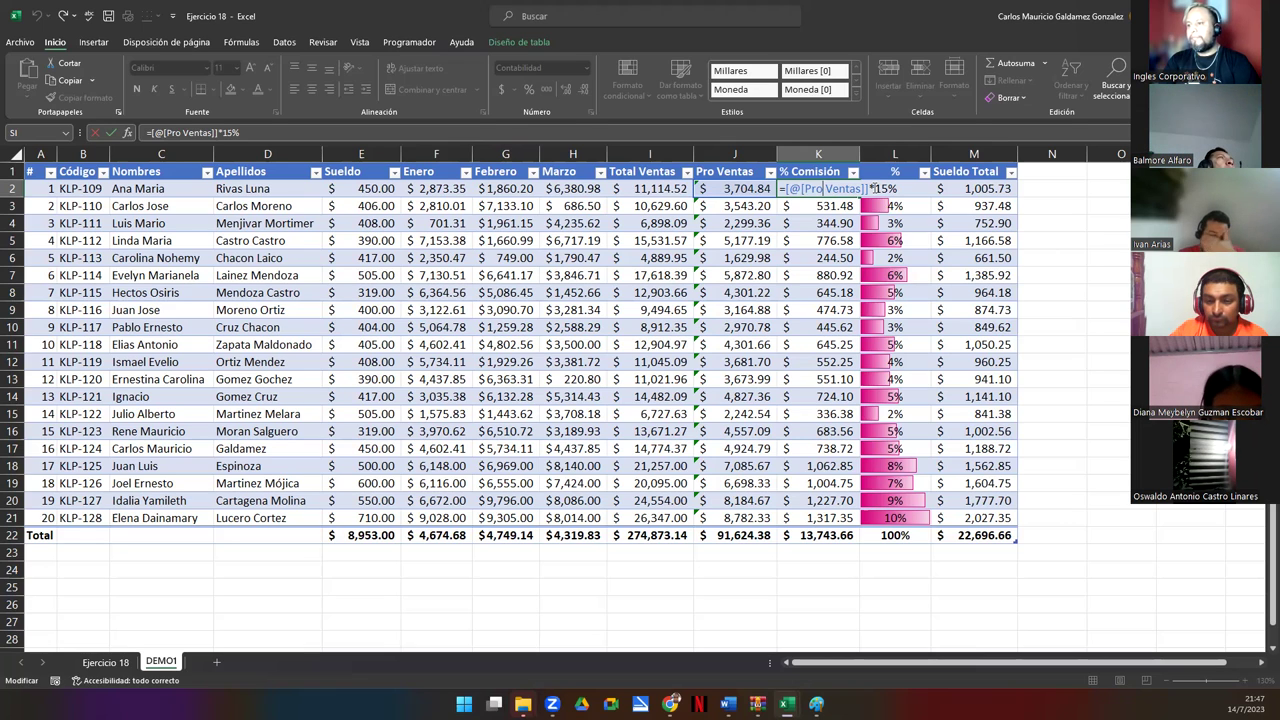
{"action": "left_click", "coordinate": [183, 501]}
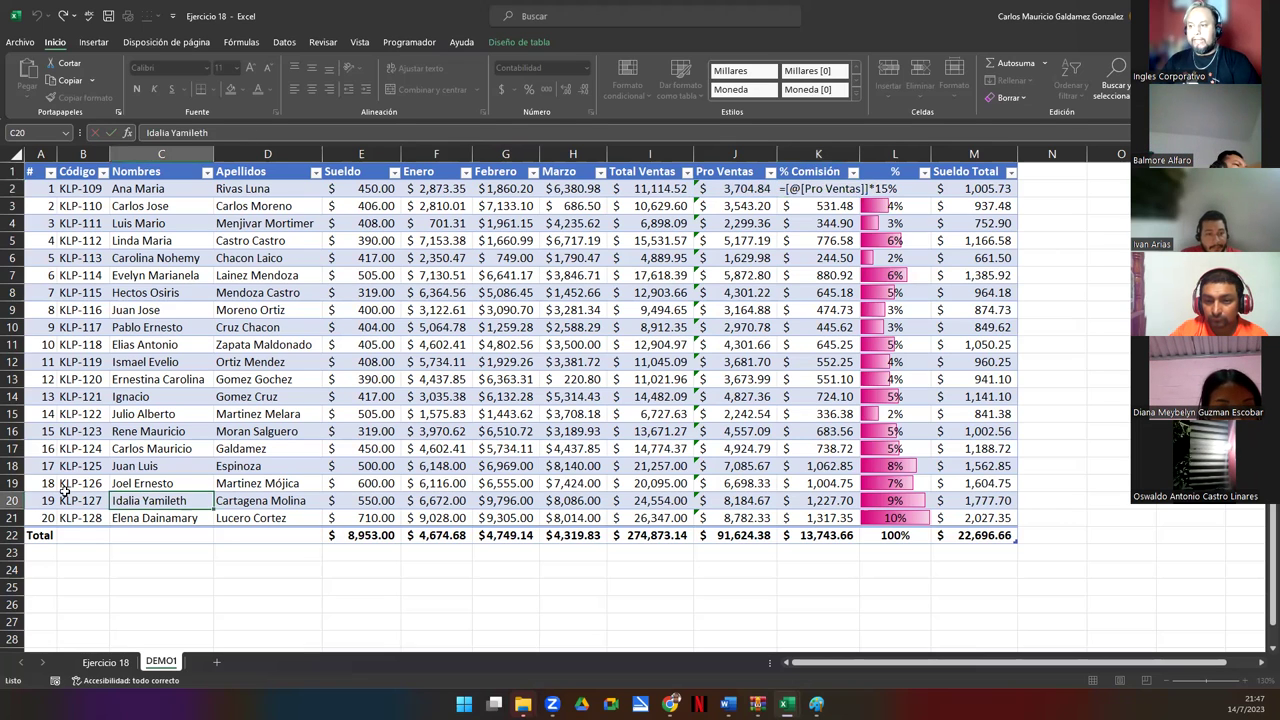
{"action": "mouse_move", "coordinate": [44, 467]}
{"action": "left_mouse_down"}
{"action": "mouse_move", "coordinate": [583, 517]}
{"action": "mouse_move", "coordinate": [1010, 517]}
{"action": "left_mouse_up"}
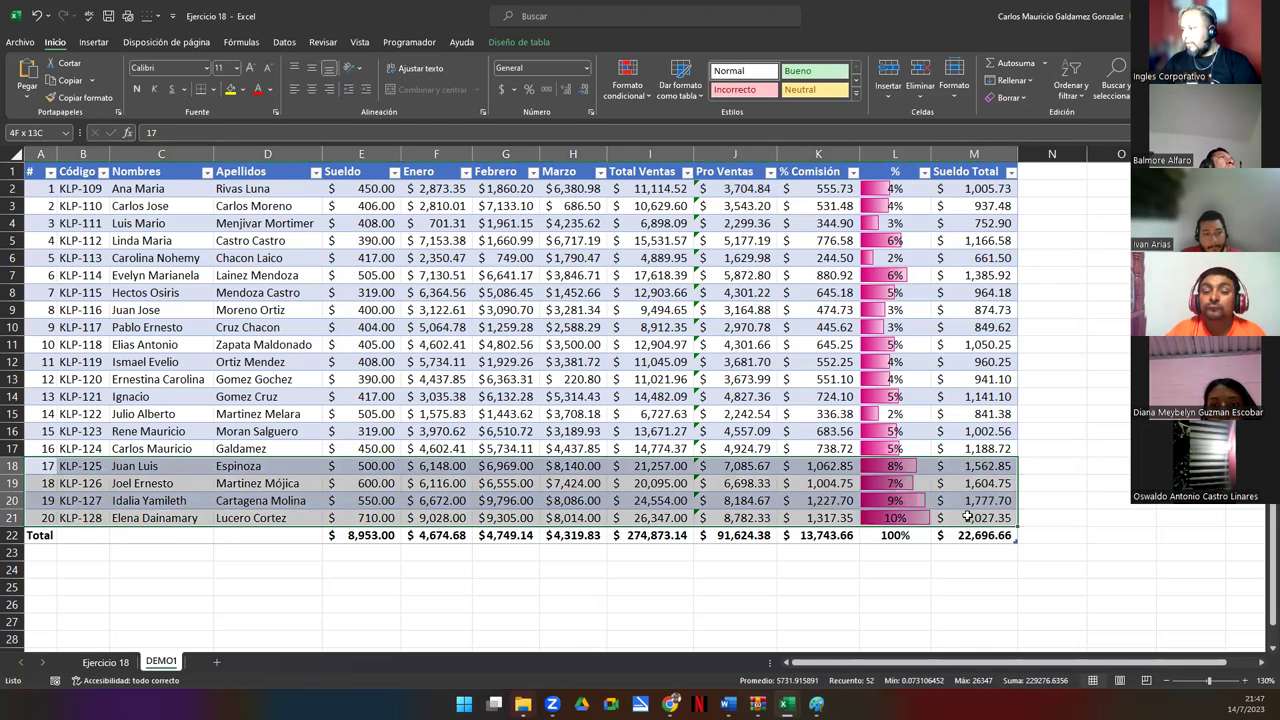
{"action": "left_click", "coordinate": [42, 537]}
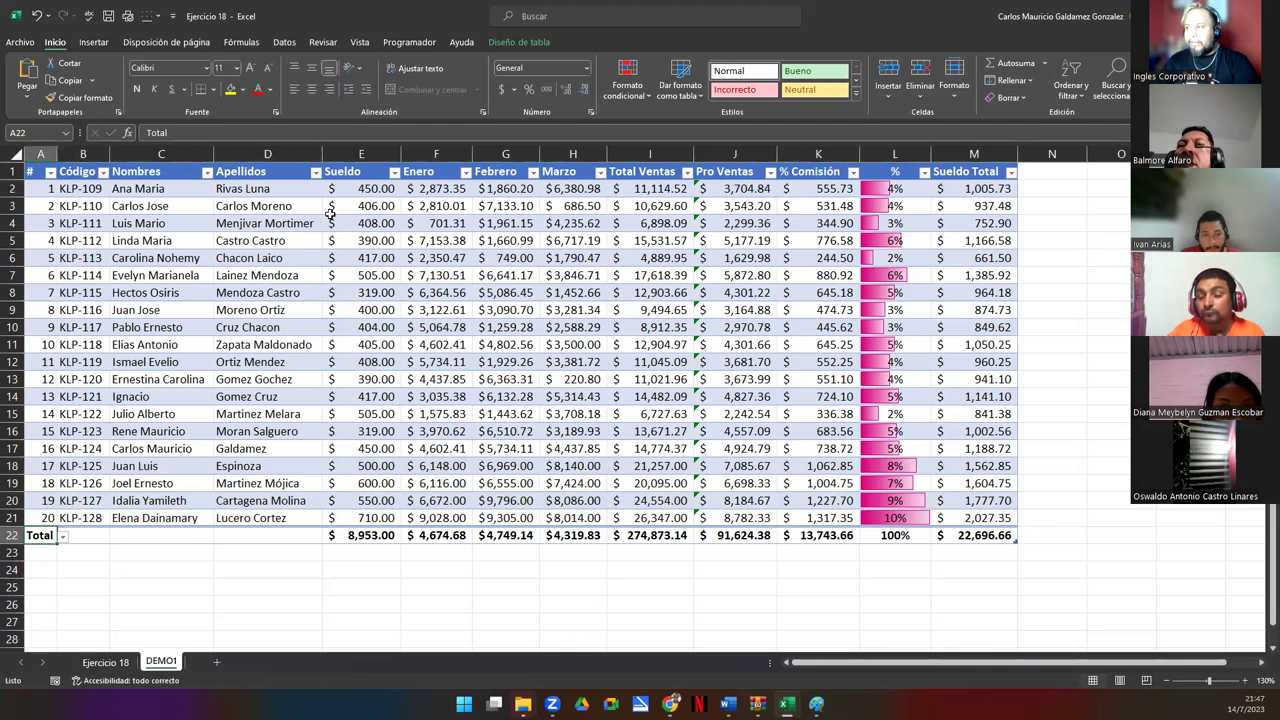
Show the table design options for the commission table
{"action": "left_click", "coordinate": [511, 45]}
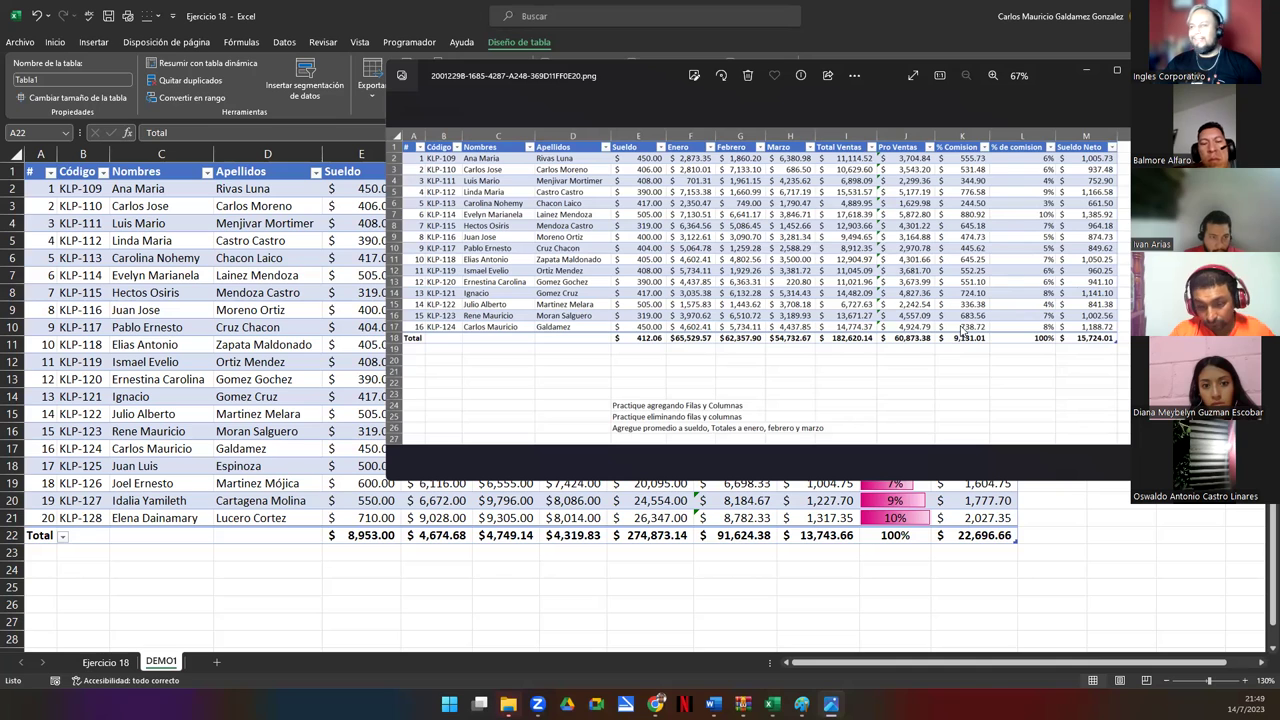
Close the reference picture and select the % column values to check their share-of-total formula
{"action": "left_click", "coordinate": [1147, 71]}
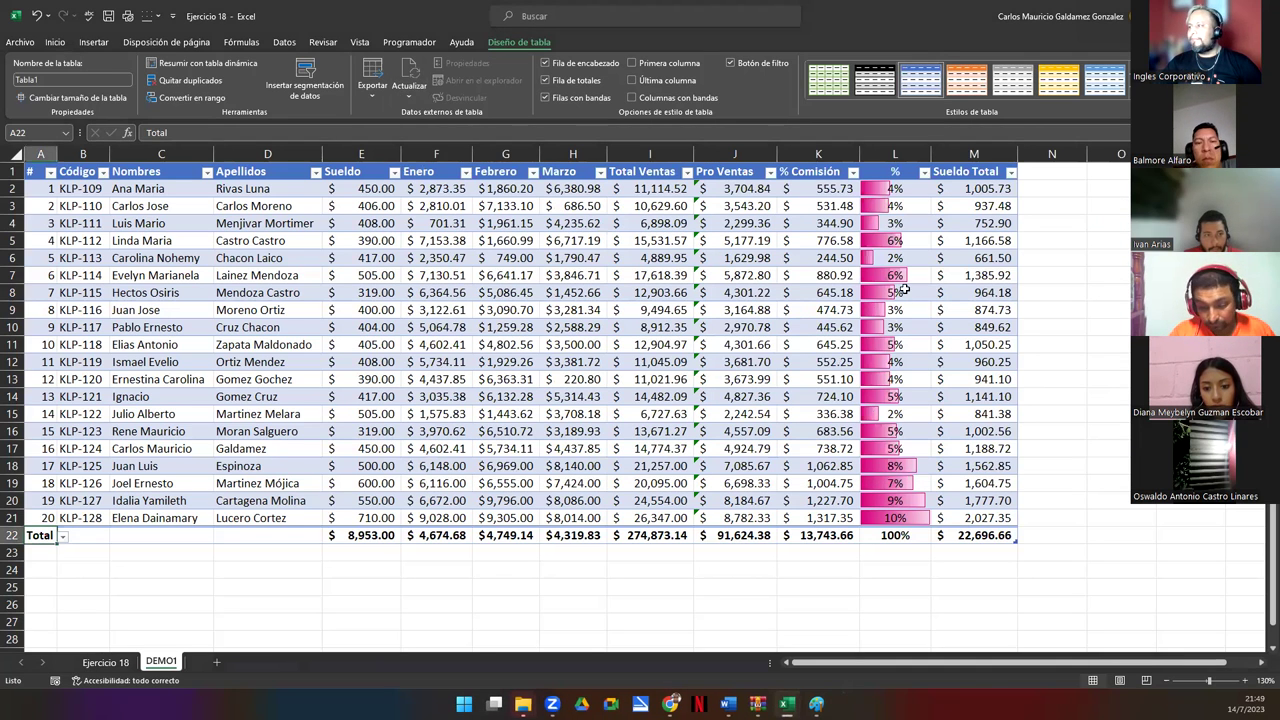
{"action": "left_click", "coordinate": [895, 205]}
{"action": "mouse_move", "coordinate": [895, 188]}
{"action": "left_mouse_down"}
{"action": "mouse_move", "coordinate": [904, 545]}
{"action": "mouse_move", "coordinate": [906, 520]}
{"action": "left_mouse_up"}
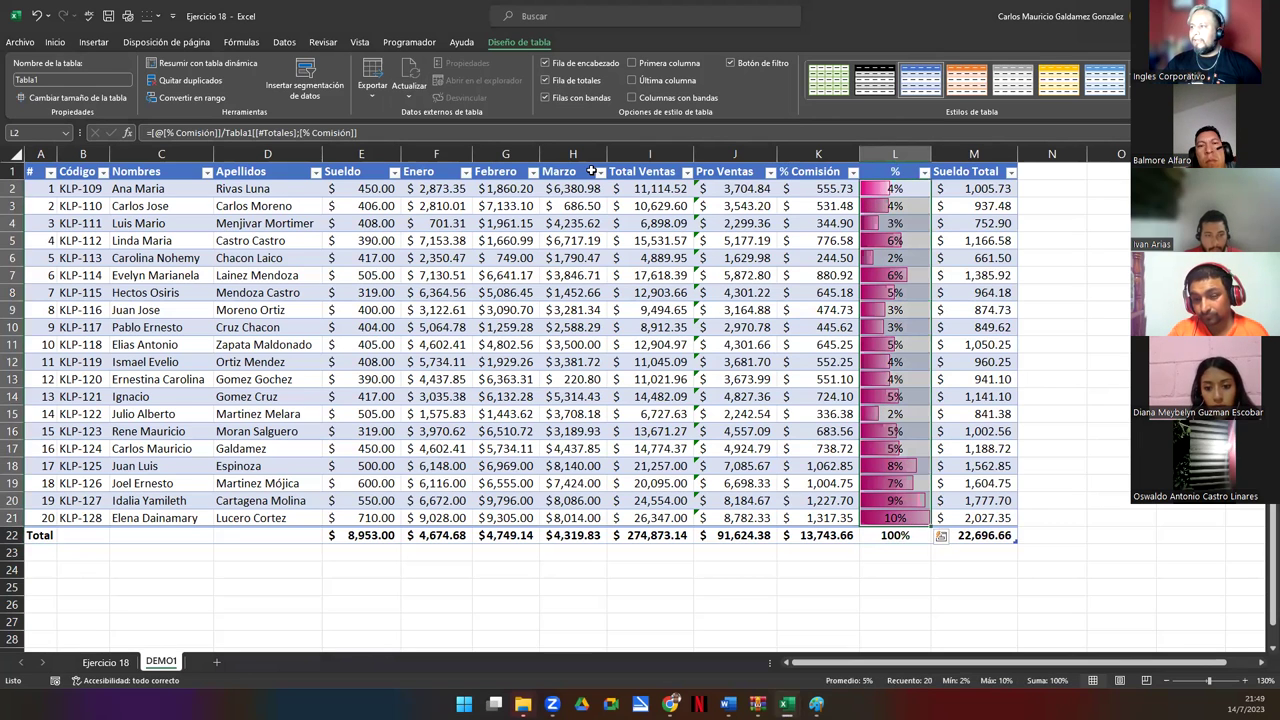
Review the Conditional Formatting choices for the % column's data bars, then dismiss them
{"action": "left_click", "coordinate": [56, 42]}
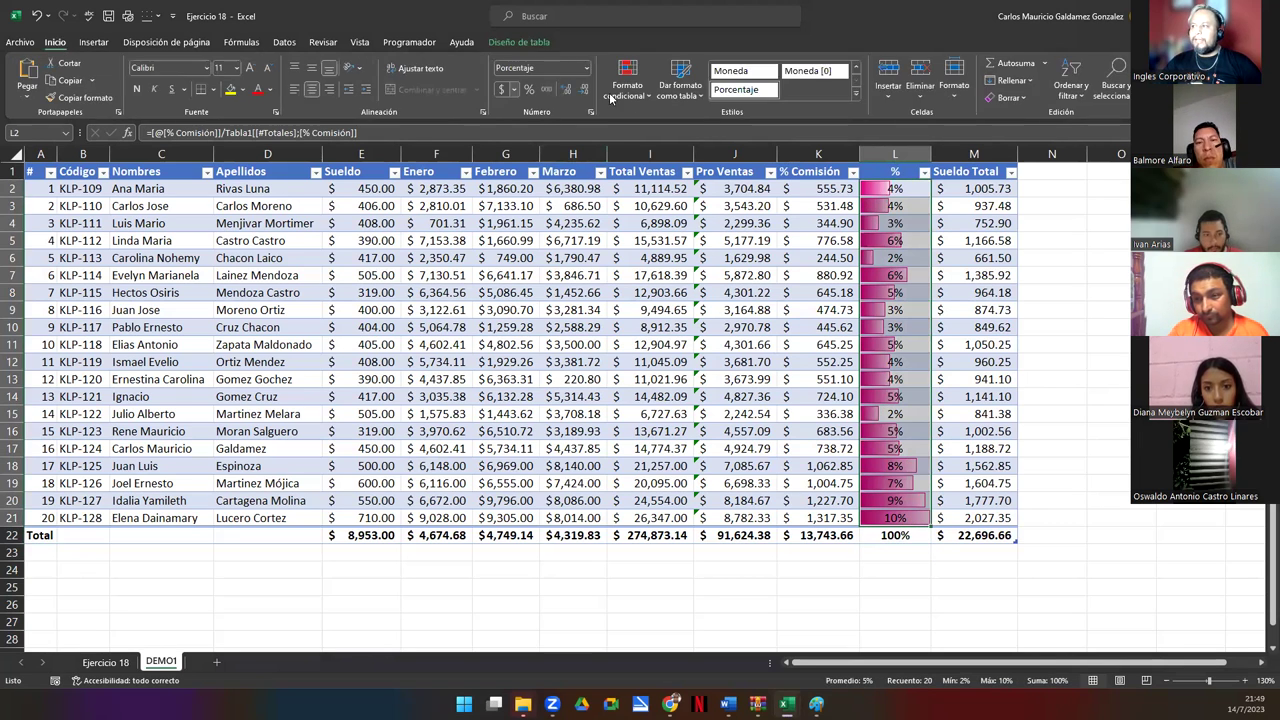
{"action": "left_click", "coordinate": [628, 80]}
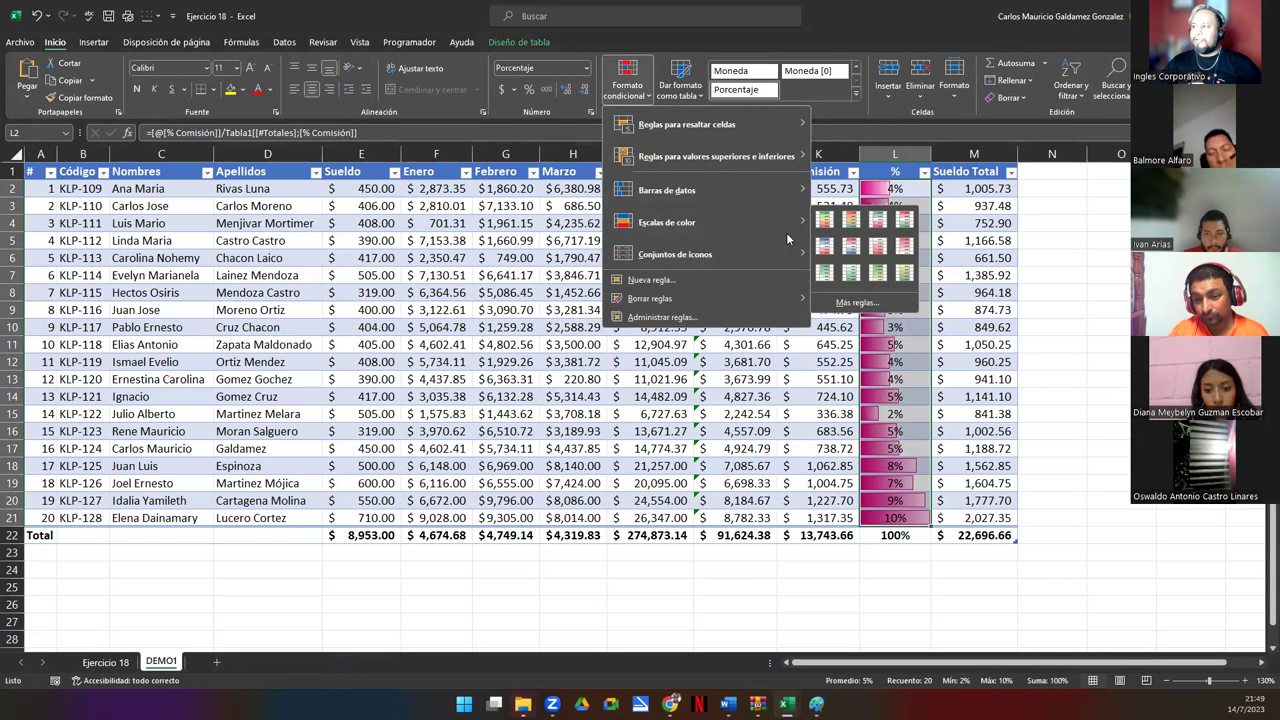
{"action": "left_click", "coordinate": [570, 484]}
{"action": "left_click", "coordinate": [570, 484]}
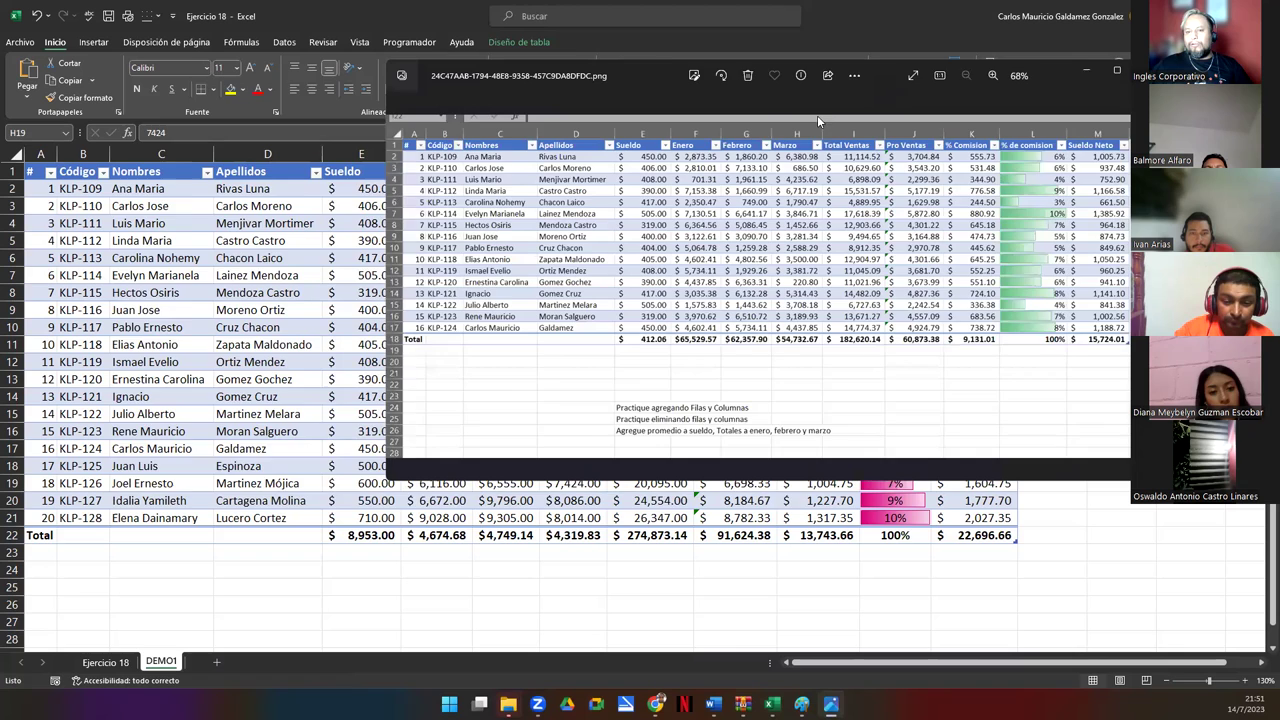
Move the reference picture aside, minimize it, and select the February value in row 7
{"action": "left_click_drag", "start_coordinate": [817, 115], "coordinate": [549, 141]}
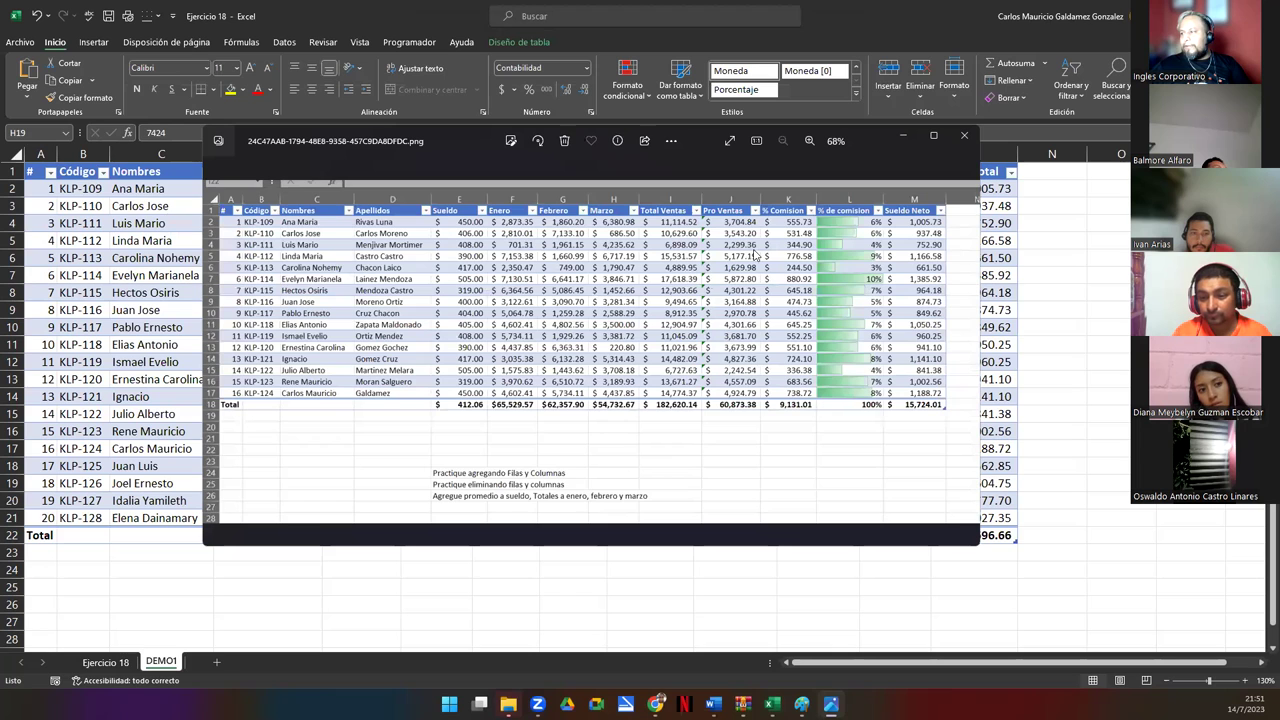
{"action": "left_click", "coordinate": [900, 137]}
{"action": "left_click", "coordinate": [486, 289]}
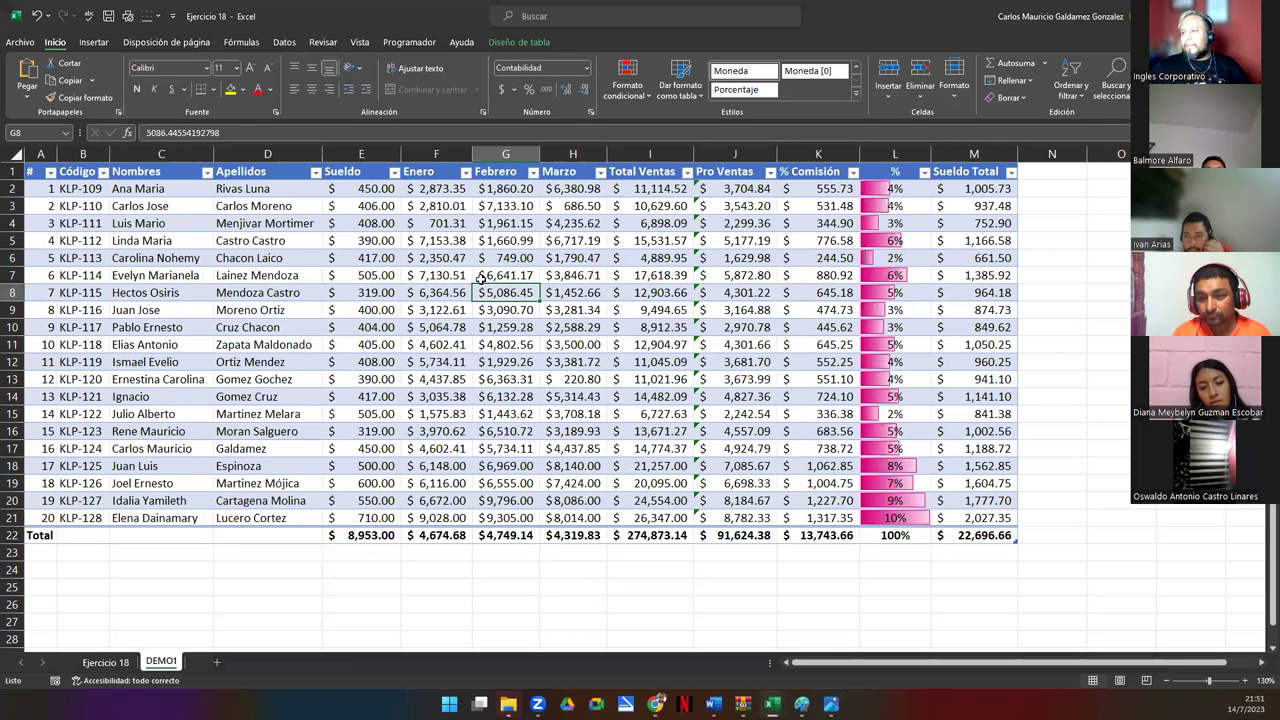
{"action": "left_click", "coordinate": [481, 279]}
{"action": "mouse_move", "coordinate": [831, 704]}
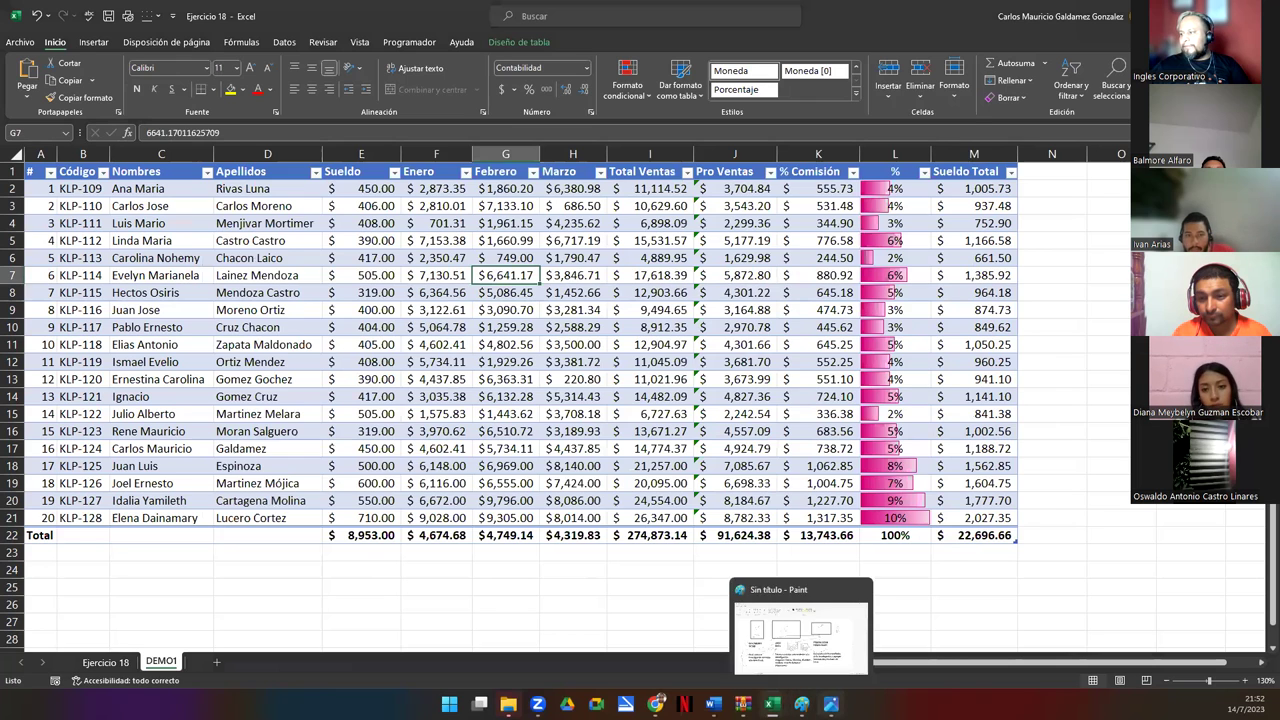
Restore the reference picture, move it off the table, and bring DEMO1 to the front
{"action": "left_click", "coordinate": [830, 704]}
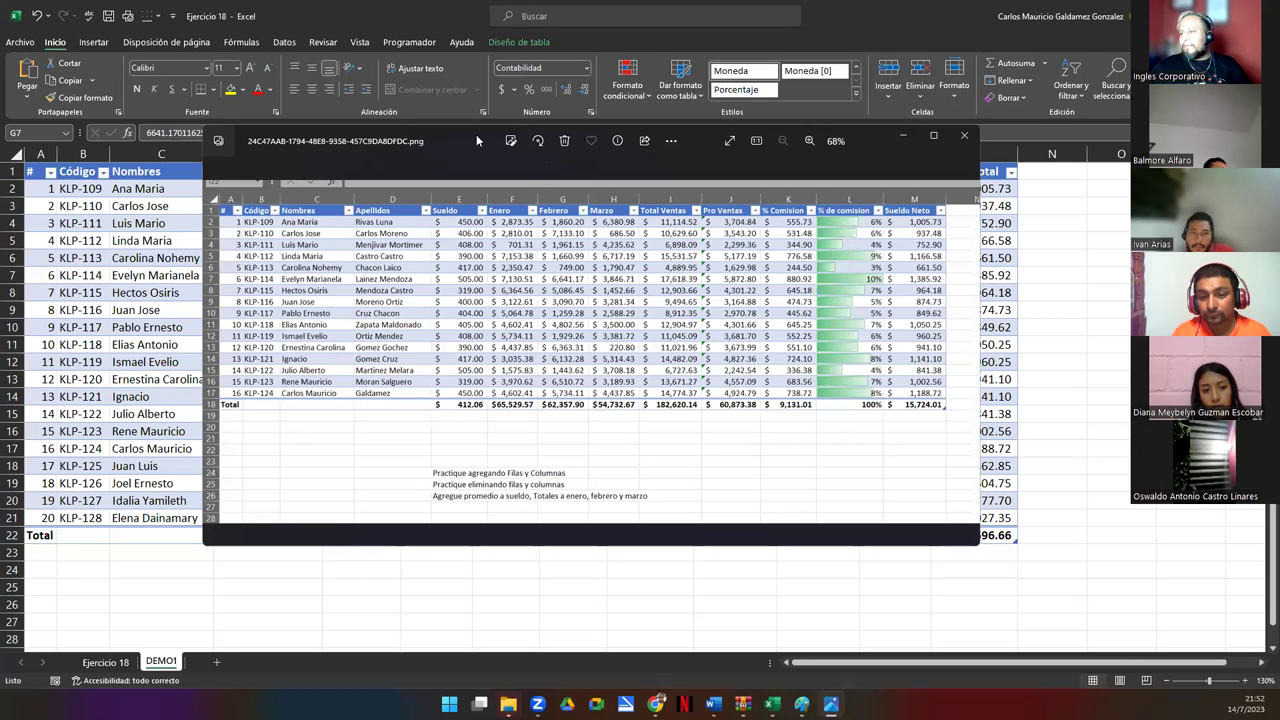
{"action": "left_click_drag", "start_coordinate": [476, 134], "coordinate": [664, 38]}
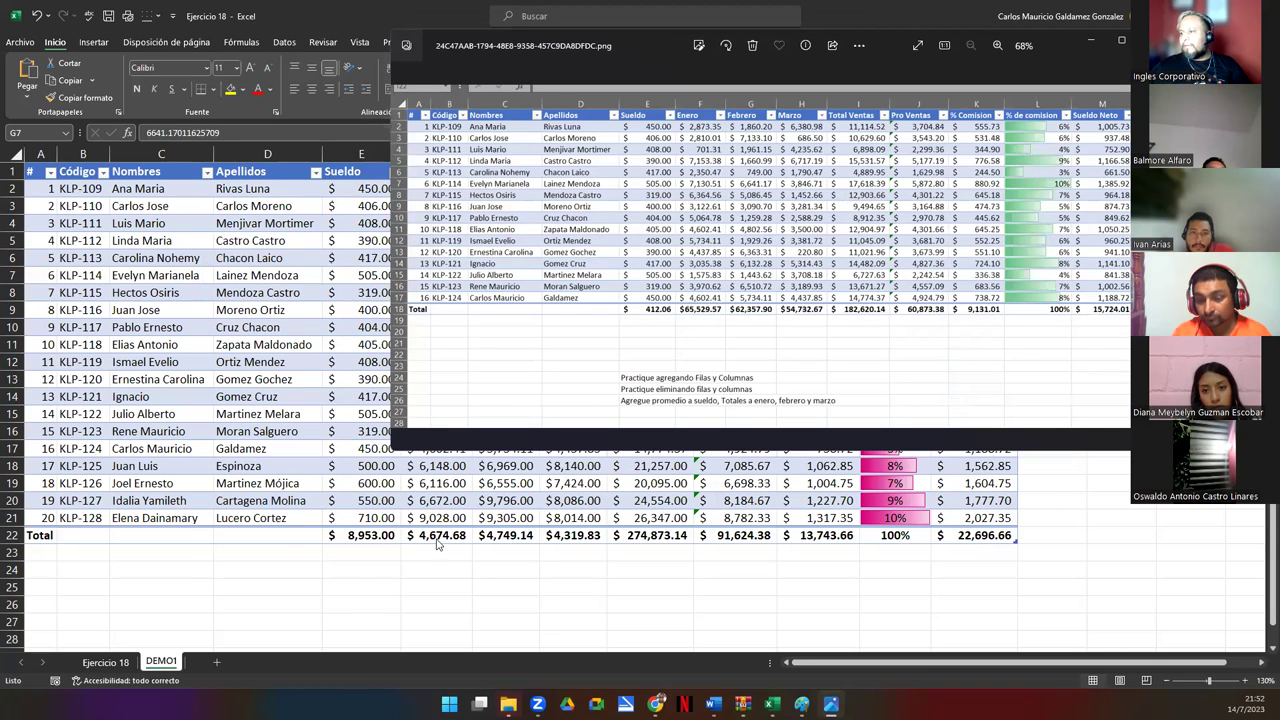
{"action": "left_click", "coordinate": [437, 538]}
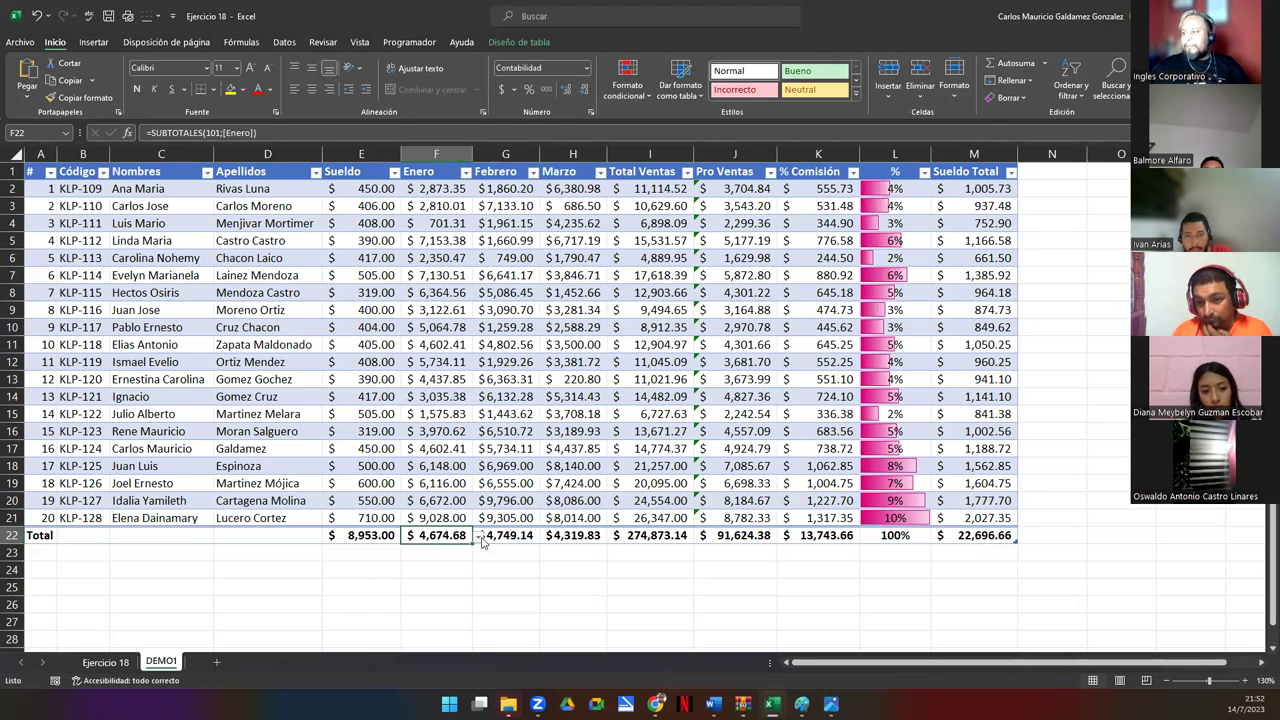
{"action": "left_click", "coordinate": [480, 537]}
{"action": "left_click", "coordinate": [445, 538]}
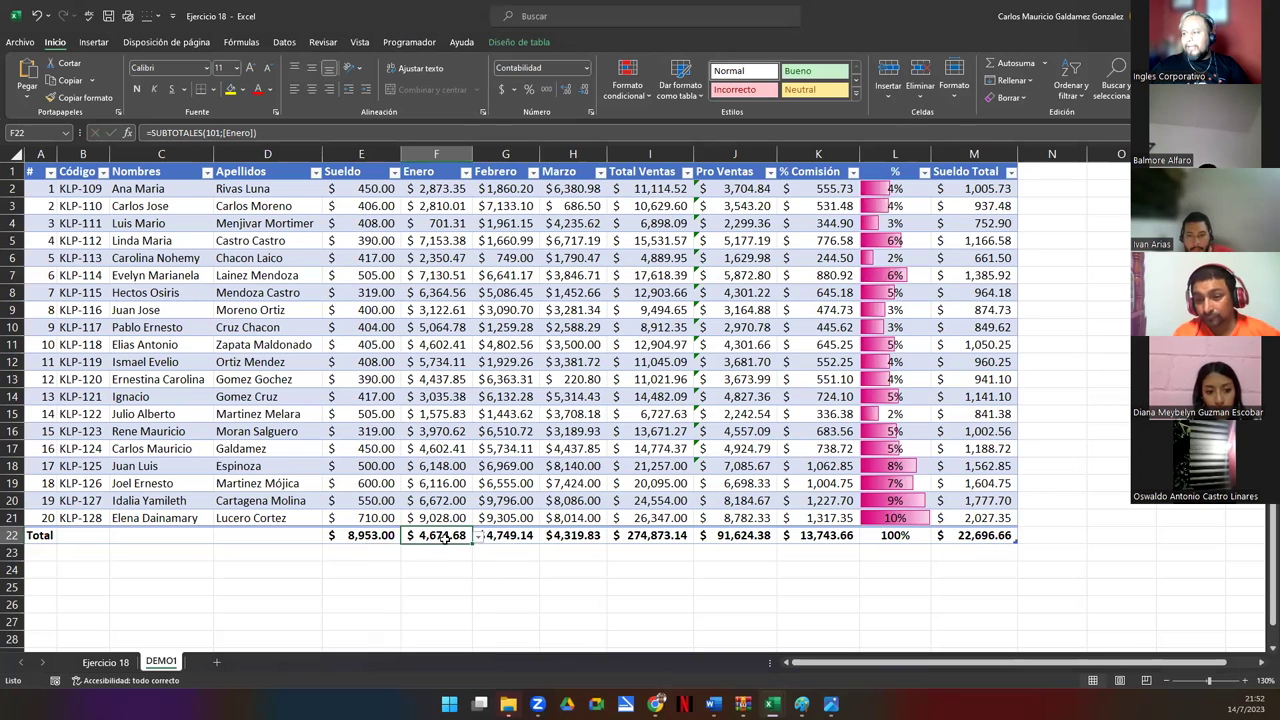
{"action": "left_click_drag", "start_coordinate": [445, 538], "coordinate": [590, 540]}
{"action": "left_click", "coordinate": [645, 535]}
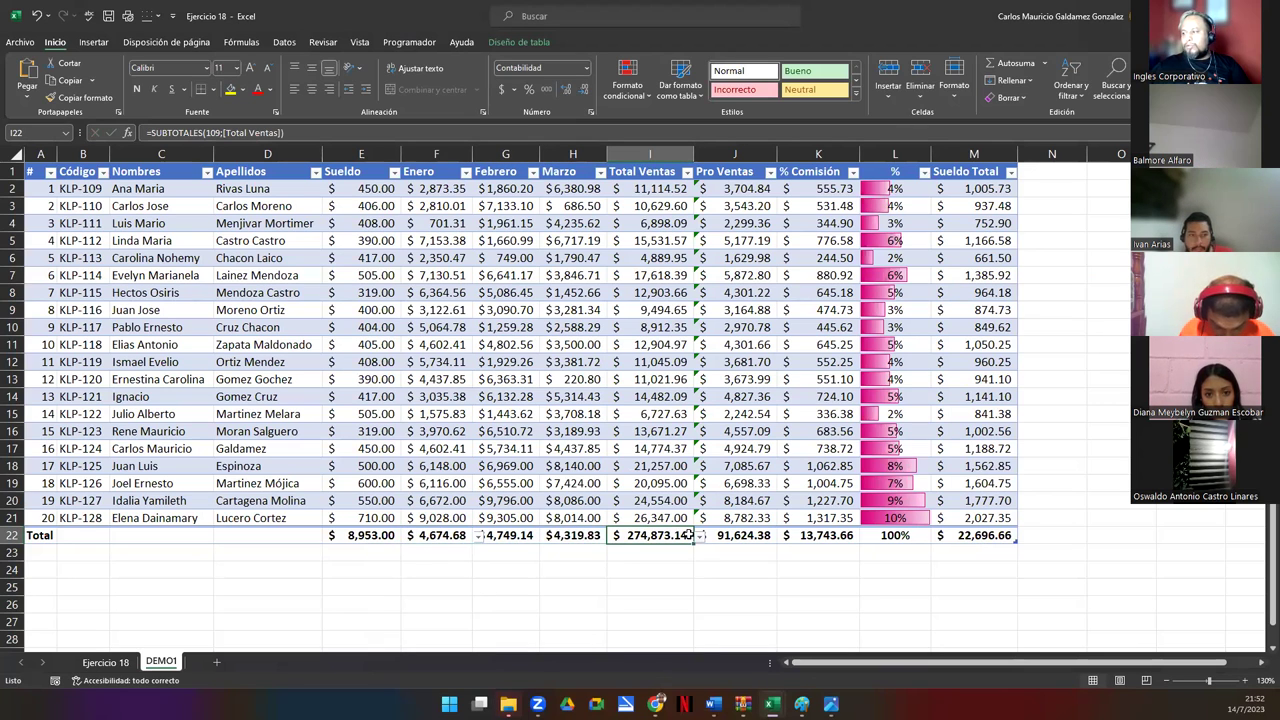
{"action": "left_click", "coordinate": [702, 537]}
{"action": "left_click", "coordinate": [740, 537]}
{"action": "left_click_drag", "start_coordinate": [740, 537], "coordinate": [805, 537]}
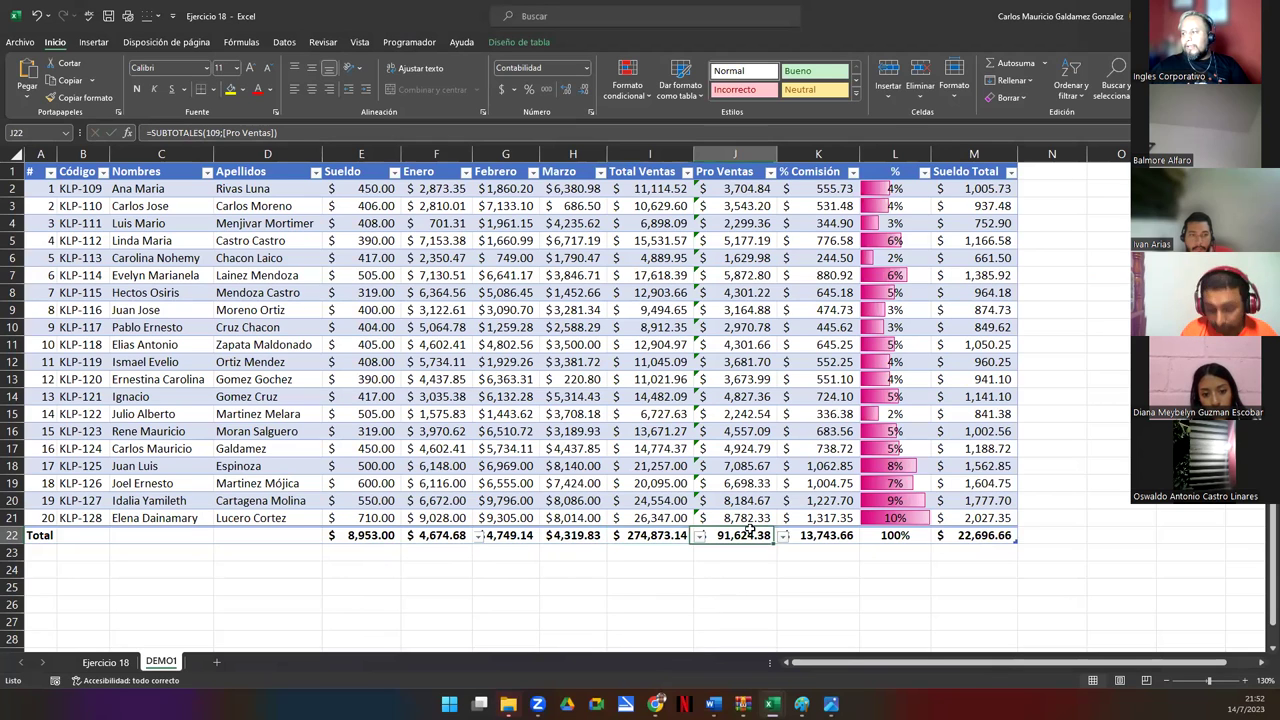
{"action": "left_click", "coordinate": [785, 537]}
{"action": "left_click", "coordinate": [785, 537]}
{"action": "left_click", "coordinate": [838, 535]}
{"action": "left_click", "coordinate": [865, 537]}
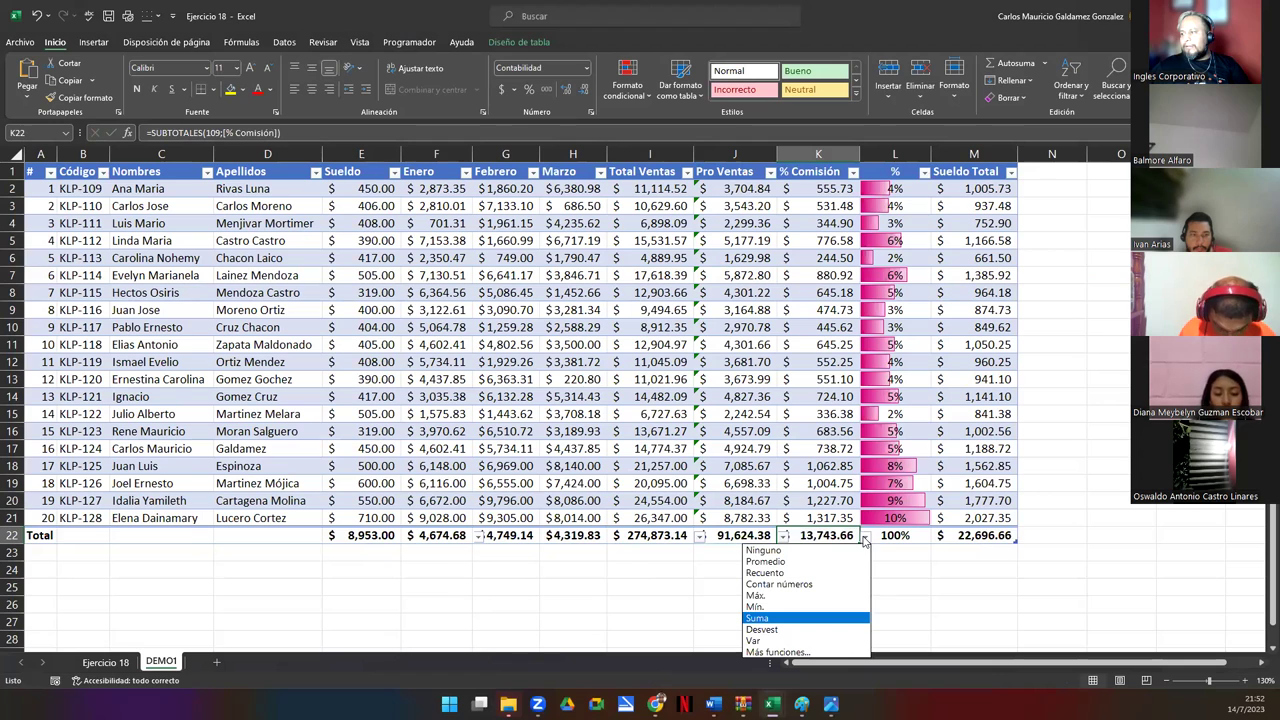
{"action": "key", "text": "Escape"}
{"action": "left_click_drag", "start_coordinate": [416, 551], "coordinate": [575, 553]}
Merge and centre F23:H23 and enter the label PROMEDIO
{"action": "left_click", "coordinate": [424, 91]}
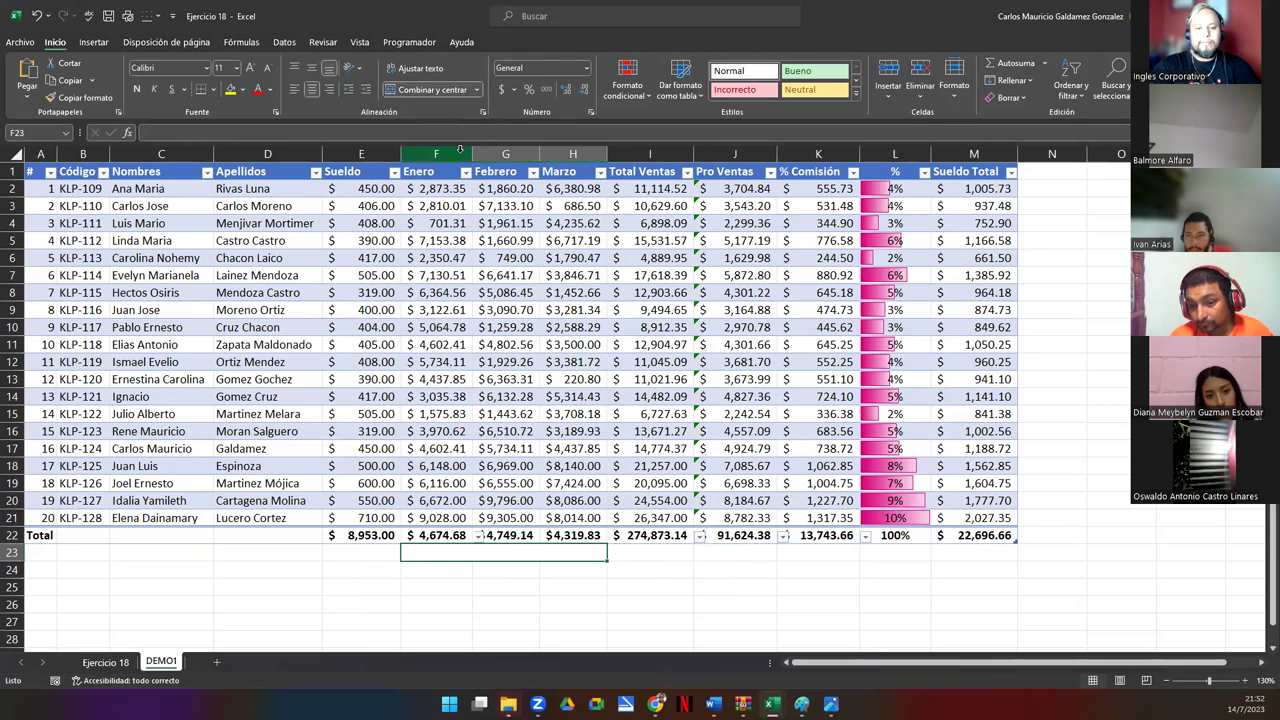
{"action": "type", "text": "PROMEDIO"}
{"action": "key", "text": "Tab"}
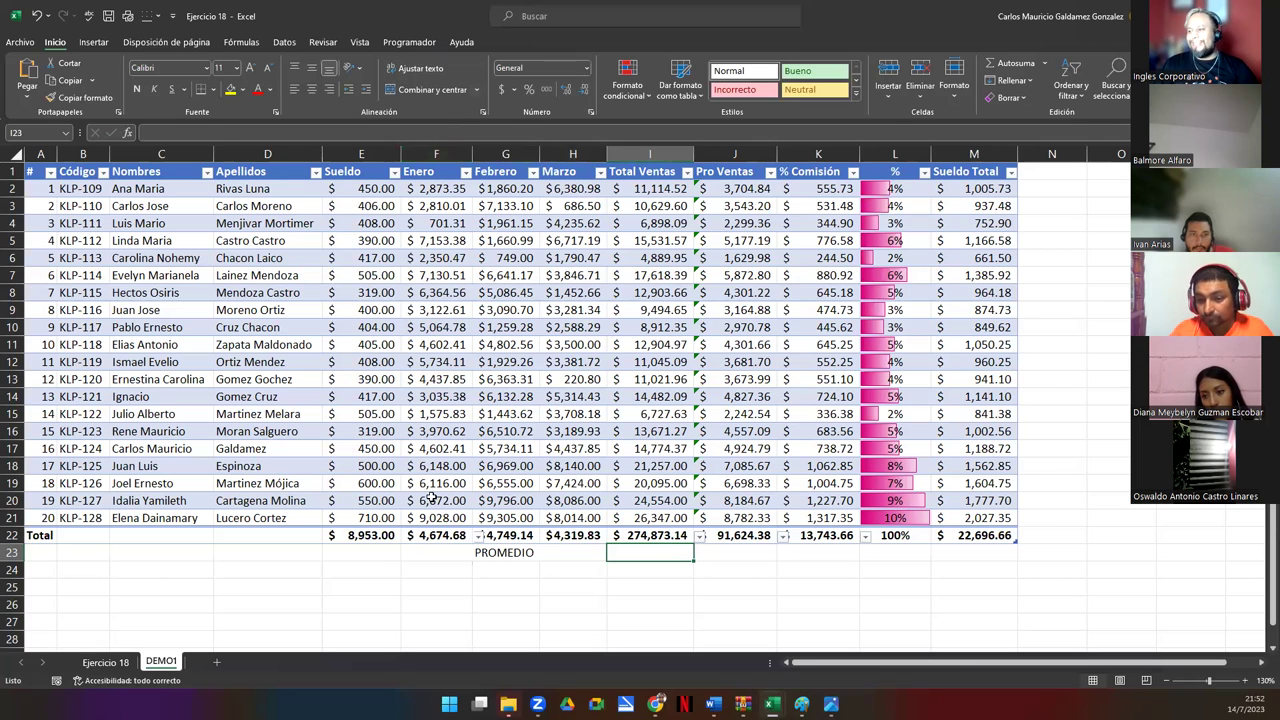
Enter the label SUMA in E23 beneath the Sueldo total
{"action": "left_click", "coordinate": [354, 554]}
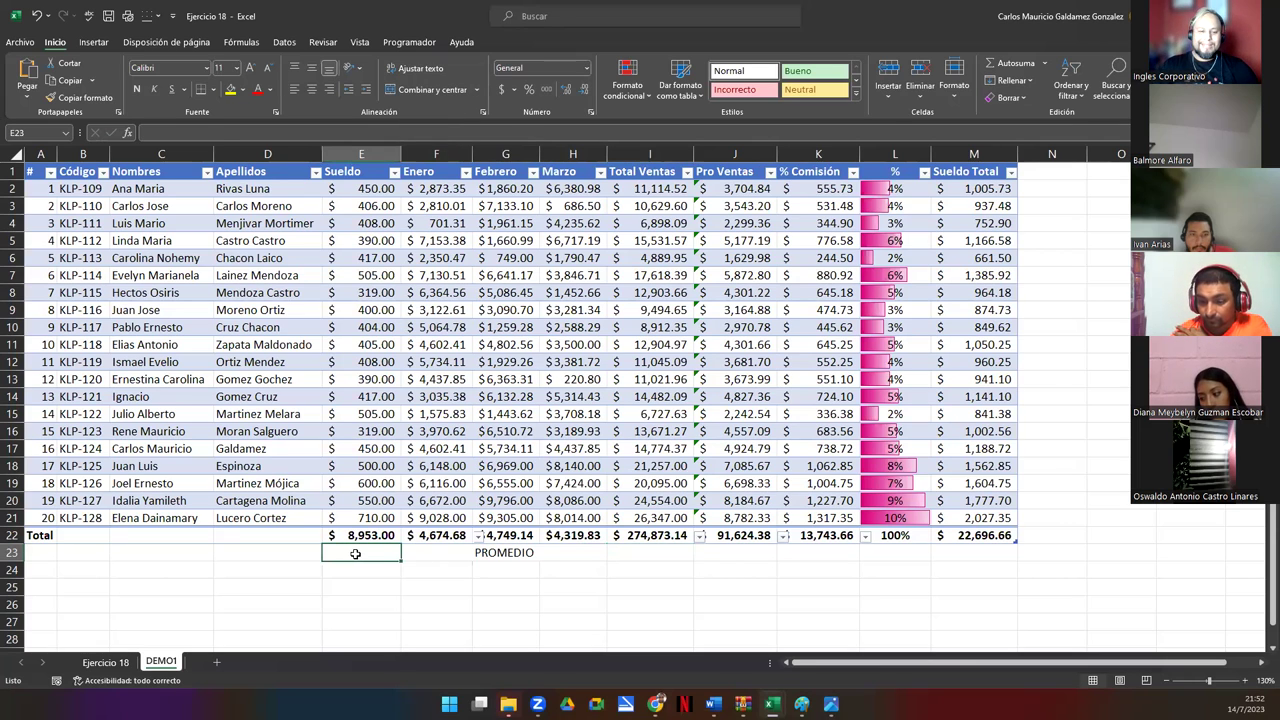
{"action": "type", "text": "sum"}
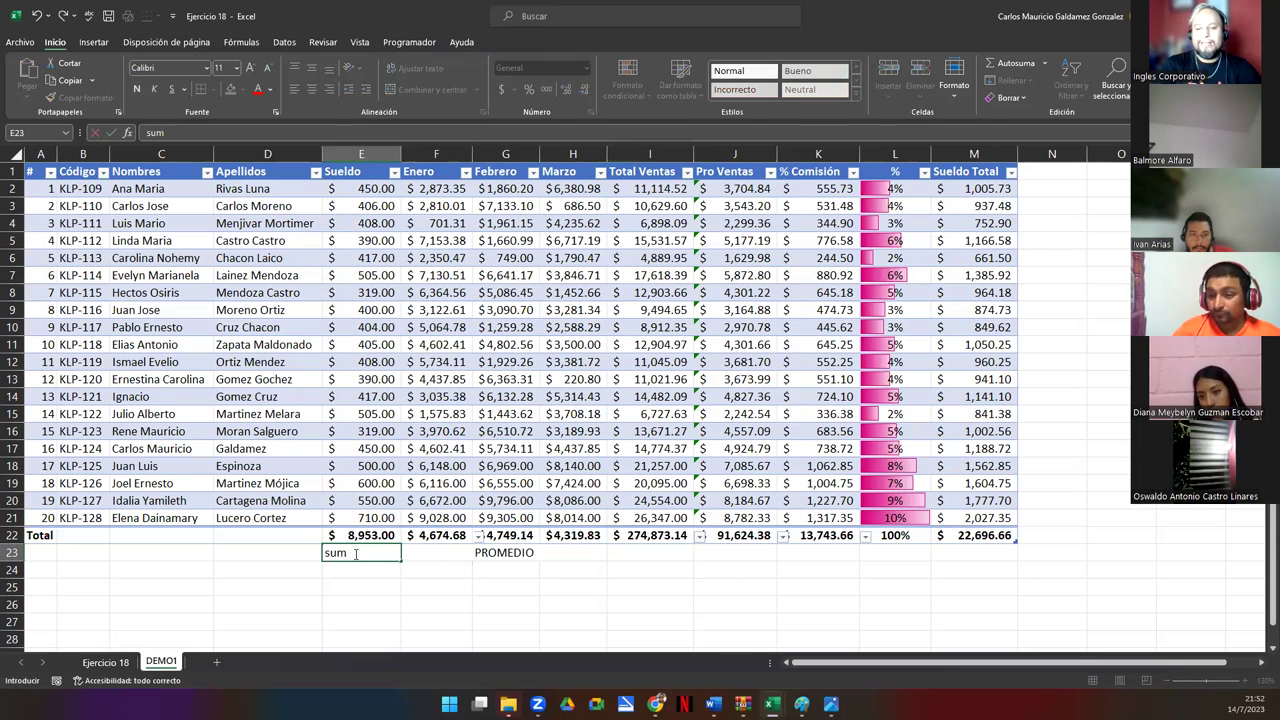
{"action": "key", "text": "BackSpace"}
{"action": "key", "text": "BackSpace"}
{"action": "key", "text": "BackSpace"}
{"action": "type", "text": "SU"}
{"action": "left_click", "coordinate": [650, 553]}
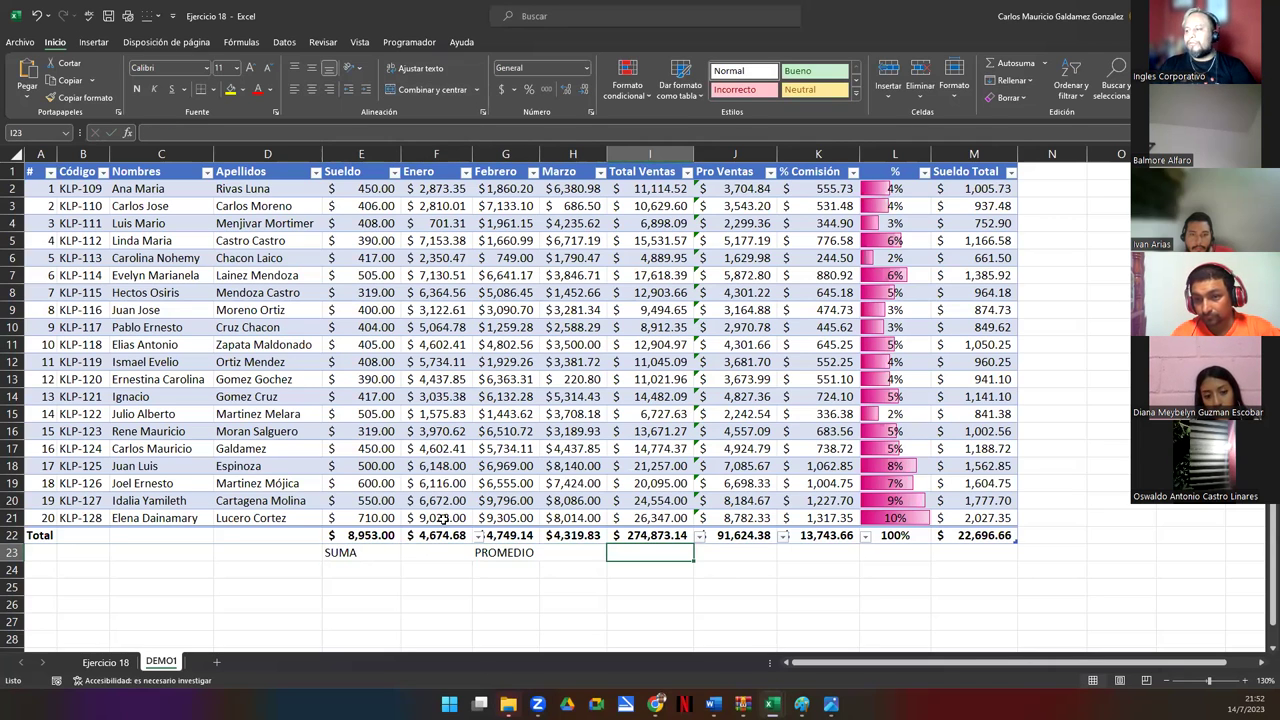
{"action": "left_click", "coordinate": [362, 554]}
Copy SUMA into I23 and merge and centre it across I23:K23
{"action": "key", "text": "ctrl+c"}
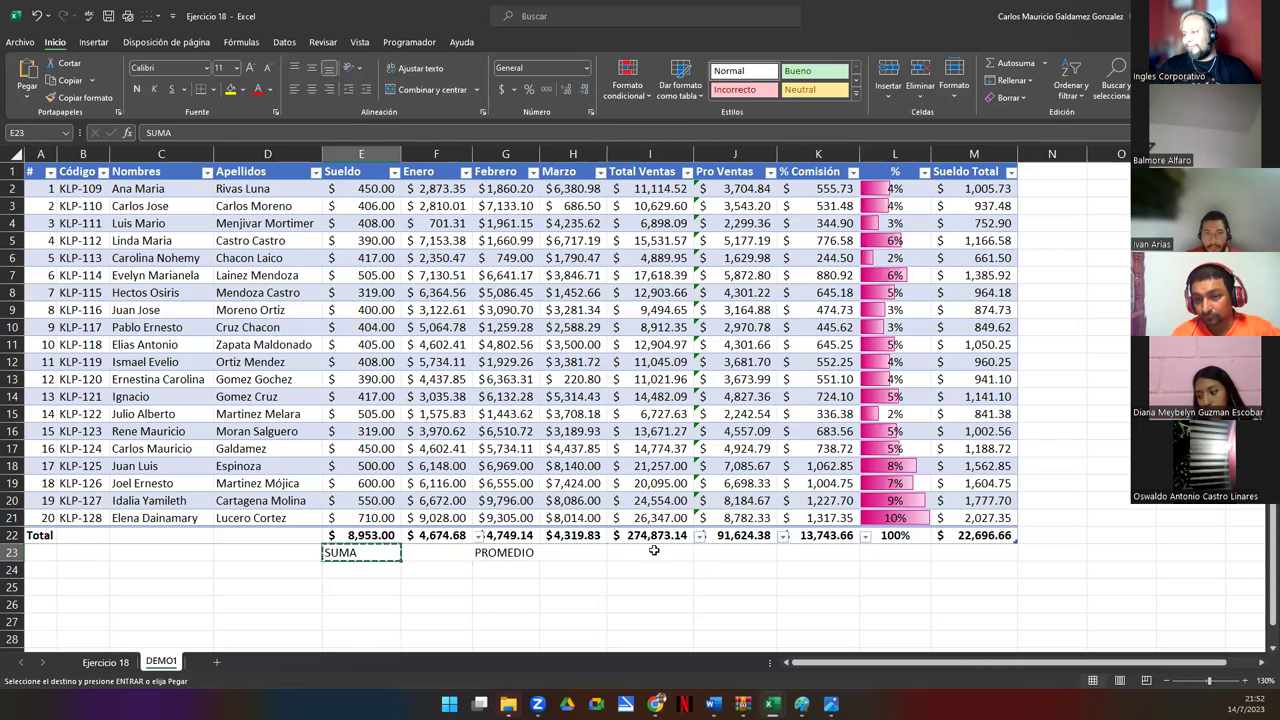
{"action": "left_click", "coordinate": [650, 553]}
{"action": "key", "text": "ctrl+v"}
{"action": "left_click_drag", "start_coordinate": [650, 553], "coordinate": [858, 551]}
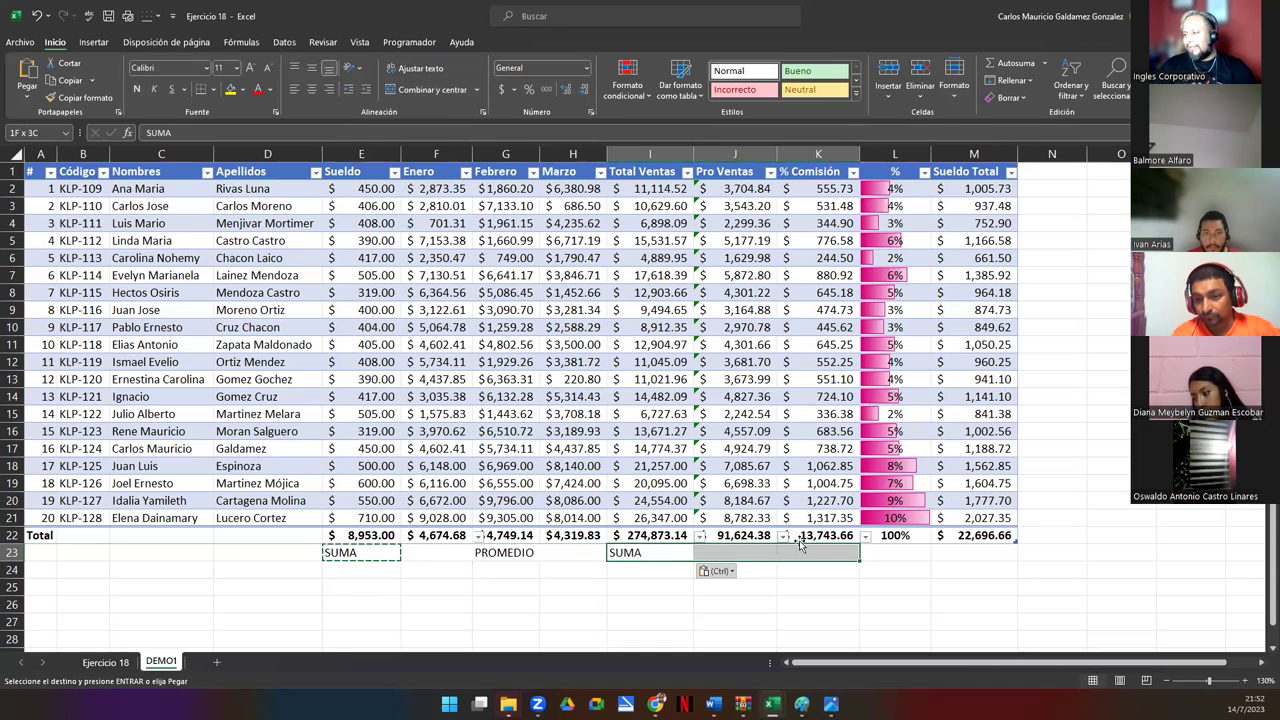
{"action": "left_click", "coordinate": [432, 89]}
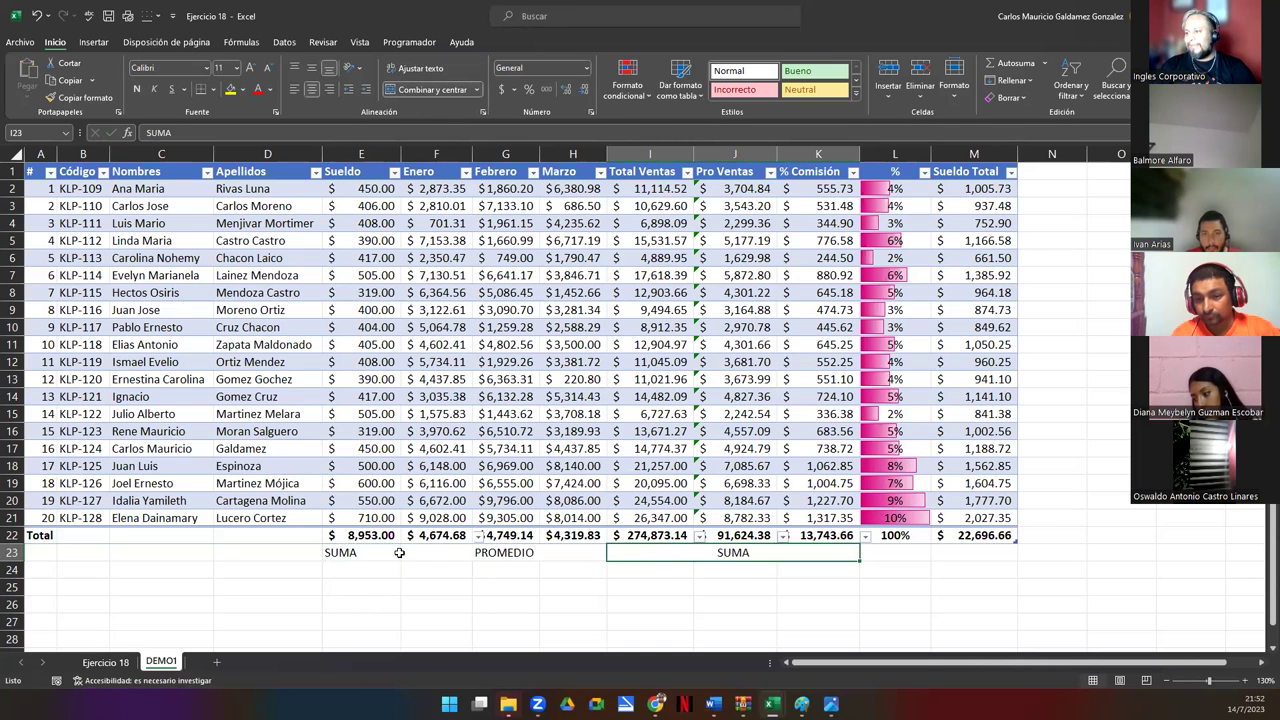
Centre the SUMA label in E23 and select the E23:K23 labels row
{"action": "left_click", "coordinate": [398, 553]}
{"action": "left_click", "coordinate": [311, 89]}
{"action": "left_click_drag", "start_coordinate": [360, 553], "coordinate": [735, 552]}
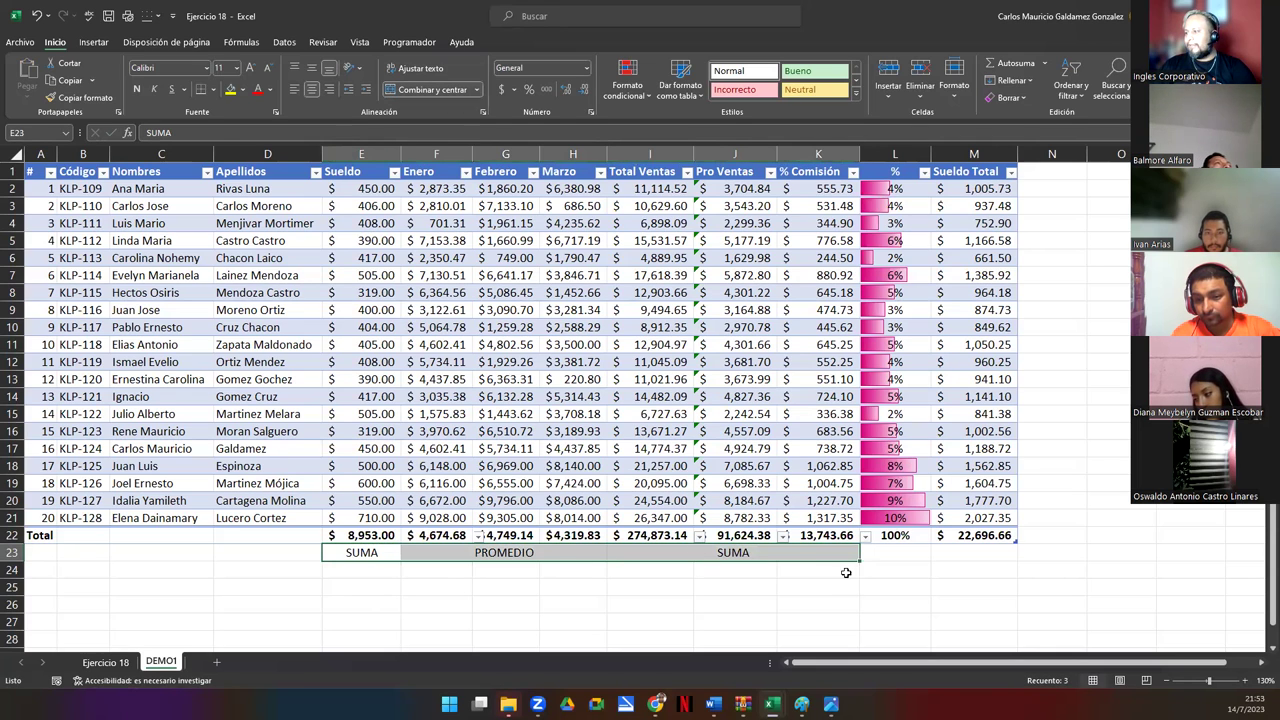
Insert a new table row below row 21, then undo it
{"action": "right_click", "coordinate": [38, 519]}
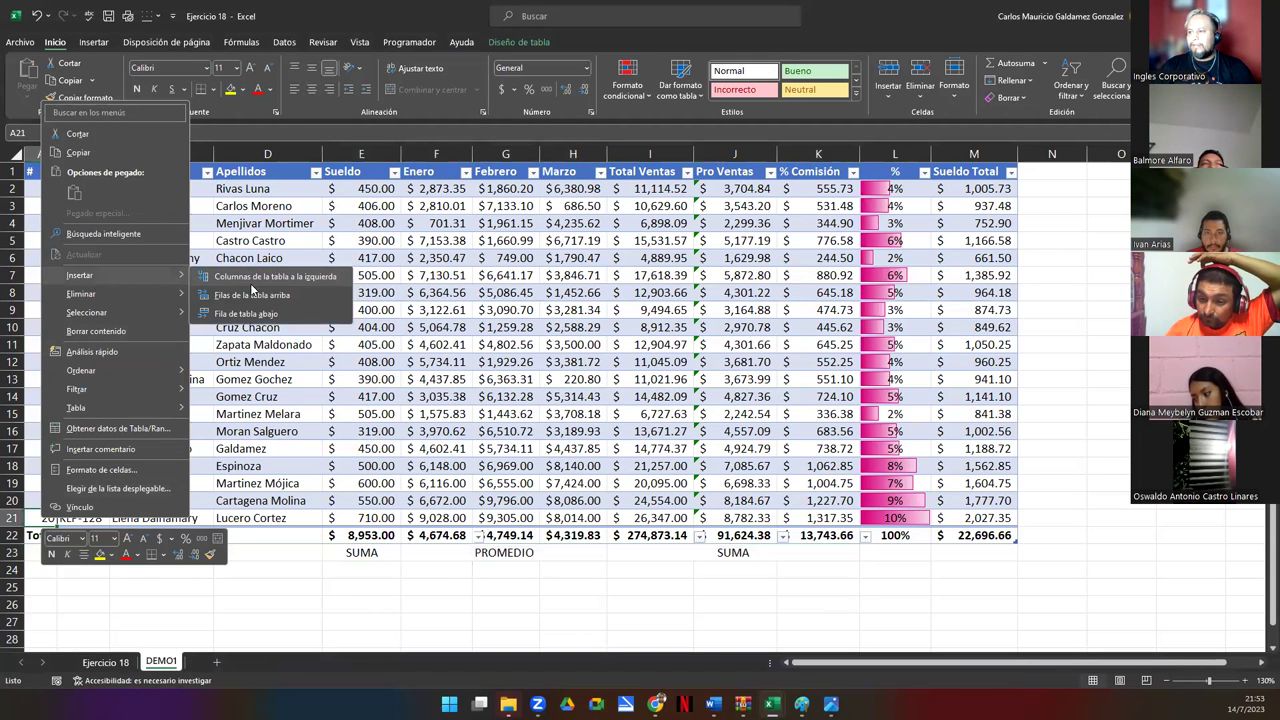
{"action": "mouse_move", "coordinate": [80, 275]}
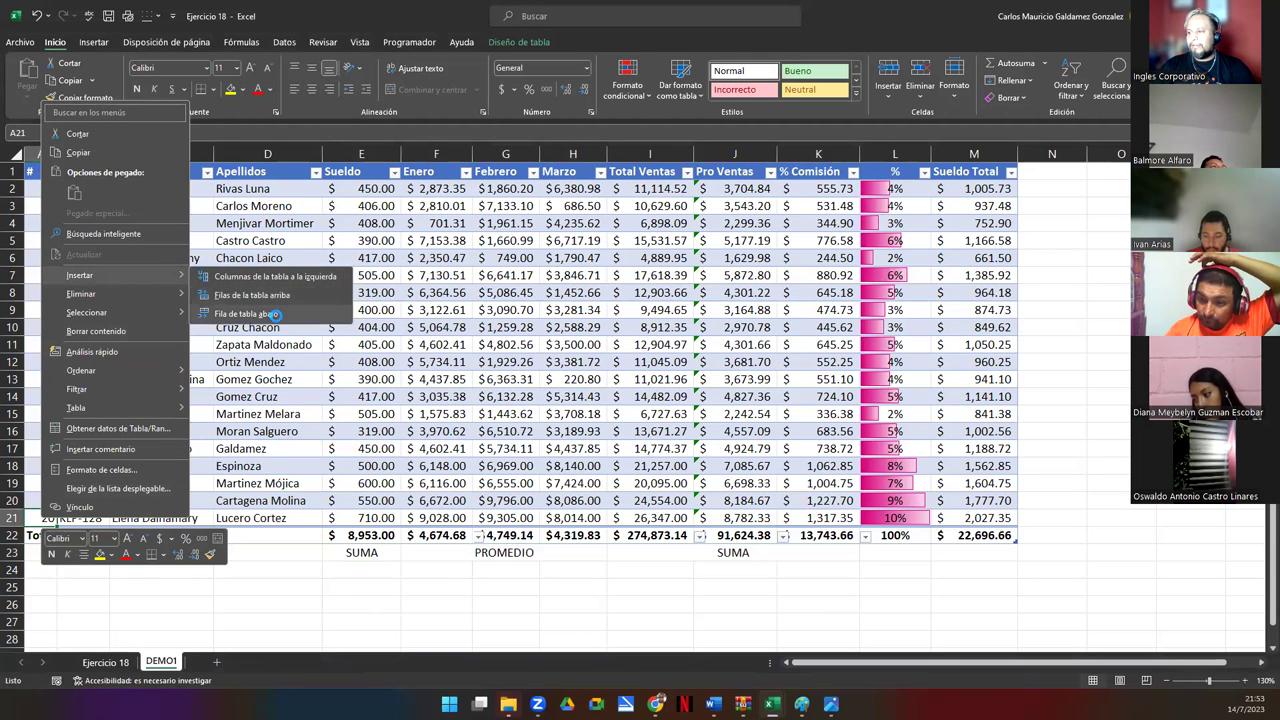
{"action": "left_click", "coordinate": [275, 315]}
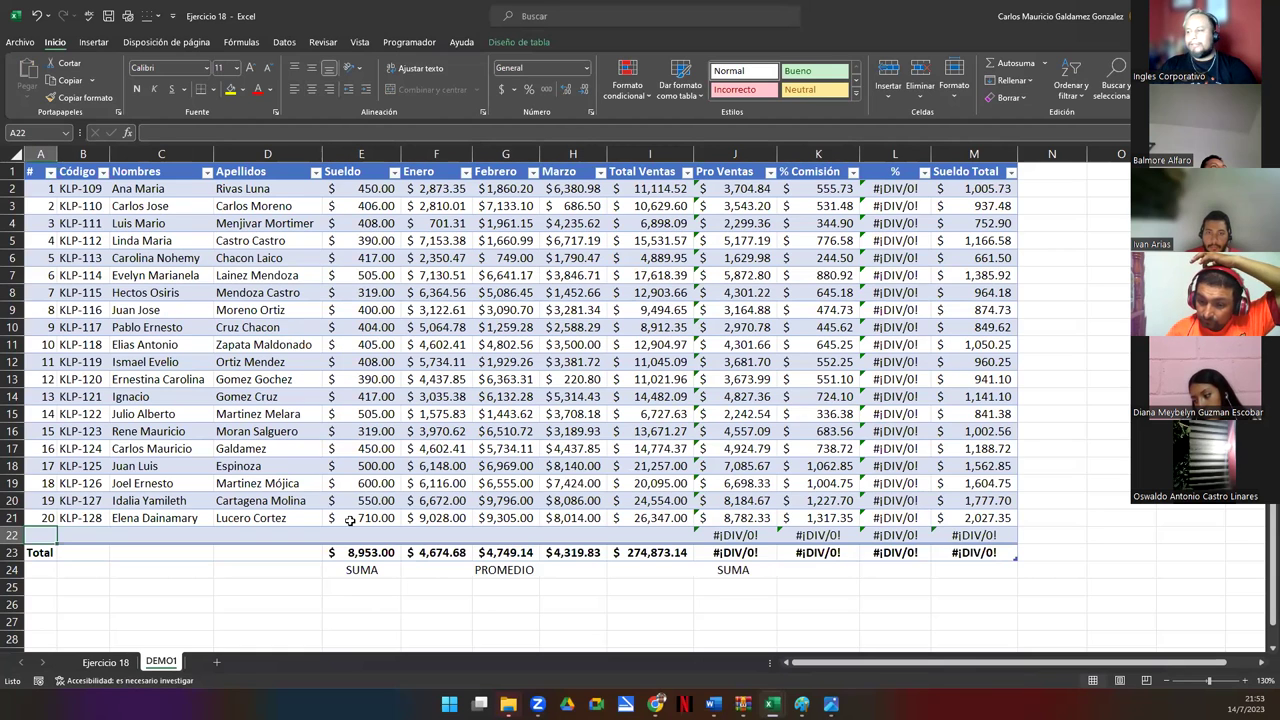
{"action": "key", "text": "ctrl+z"}
Re-merge the second SUMA label so it spans I23:M23
{"action": "left_click_drag", "start_coordinate": [362, 553], "coordinate": [975, 553]}
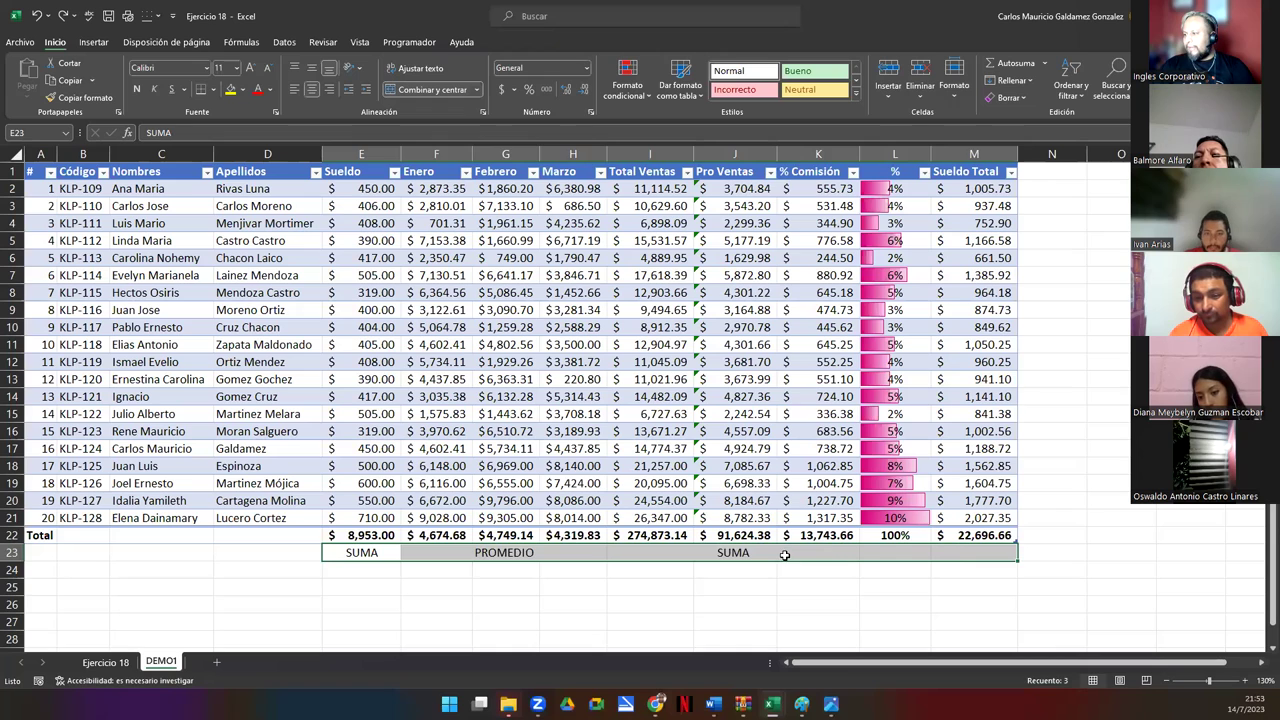
{"action": "left_click_drag", "start_coordinate": [718, 557], "coordinate": [960, 553]}
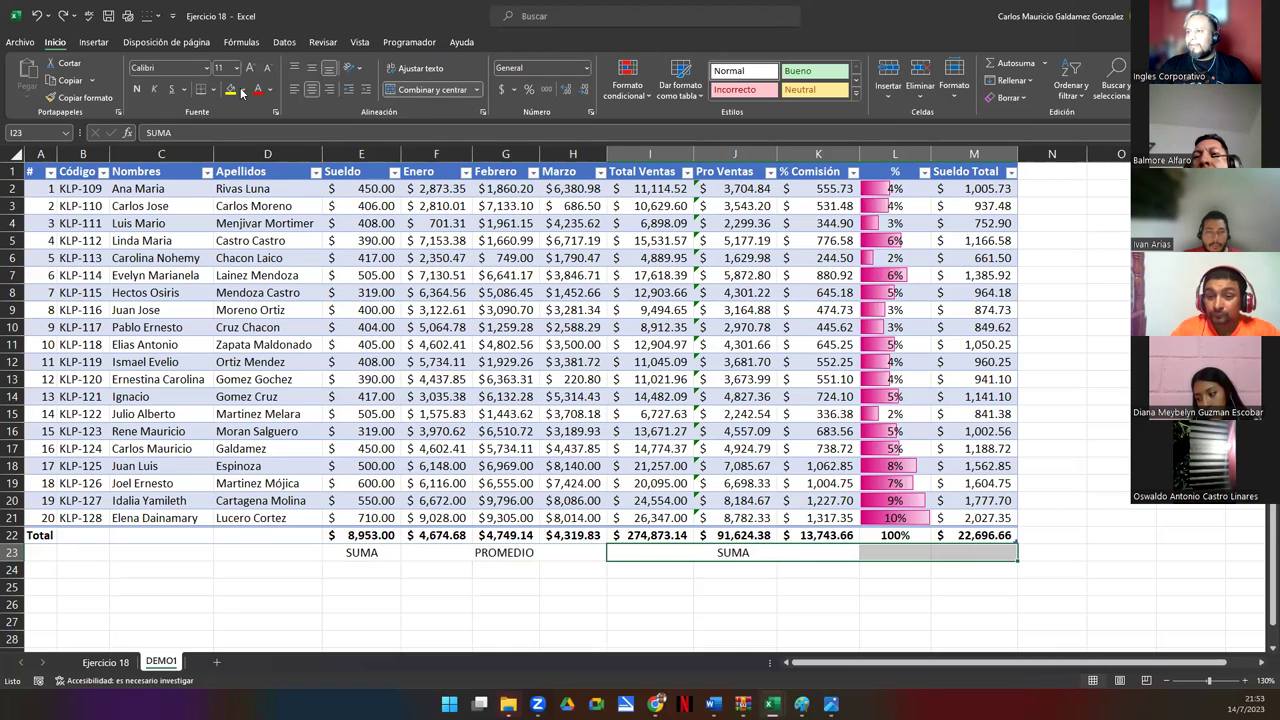
{"action": "left_click", "coordinate": [399, 92]}
{"action": "left_click_drag", "start_coordinate": [369, 553], "coordinate": [990, 553]}
{"action": "left_click", "coordinate": [430, 89]}
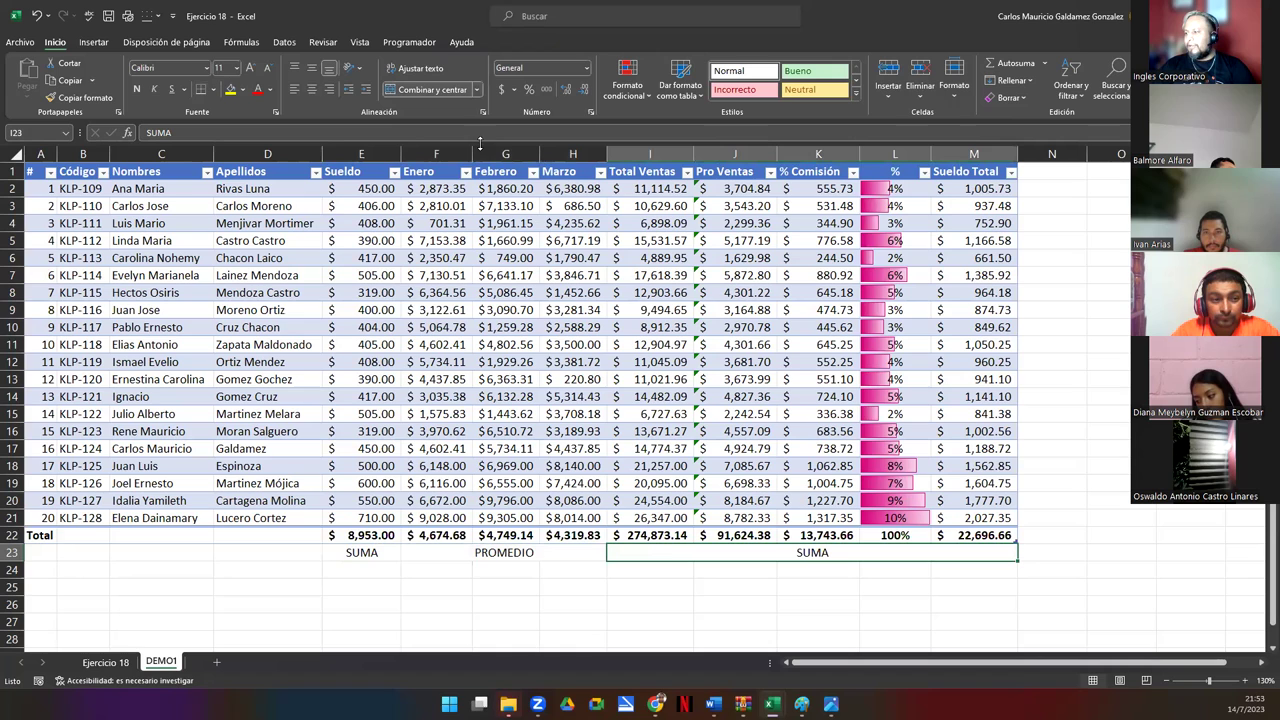
Give the E23:M23 labels row borders and bold, centred text
{"action": "left_click_drag", "start_coordinate": [369, 555], "coordinate": [995, 553]}
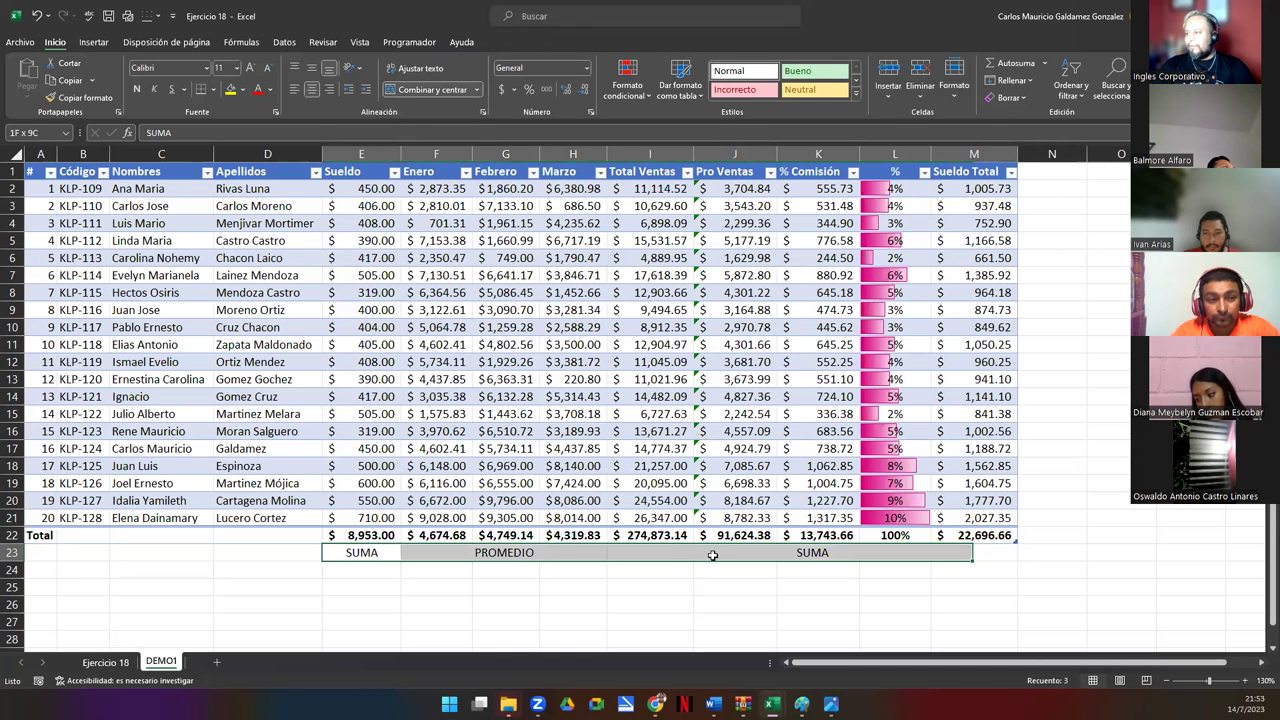
{"action": "left_click", "coordinate": [213, 89]}
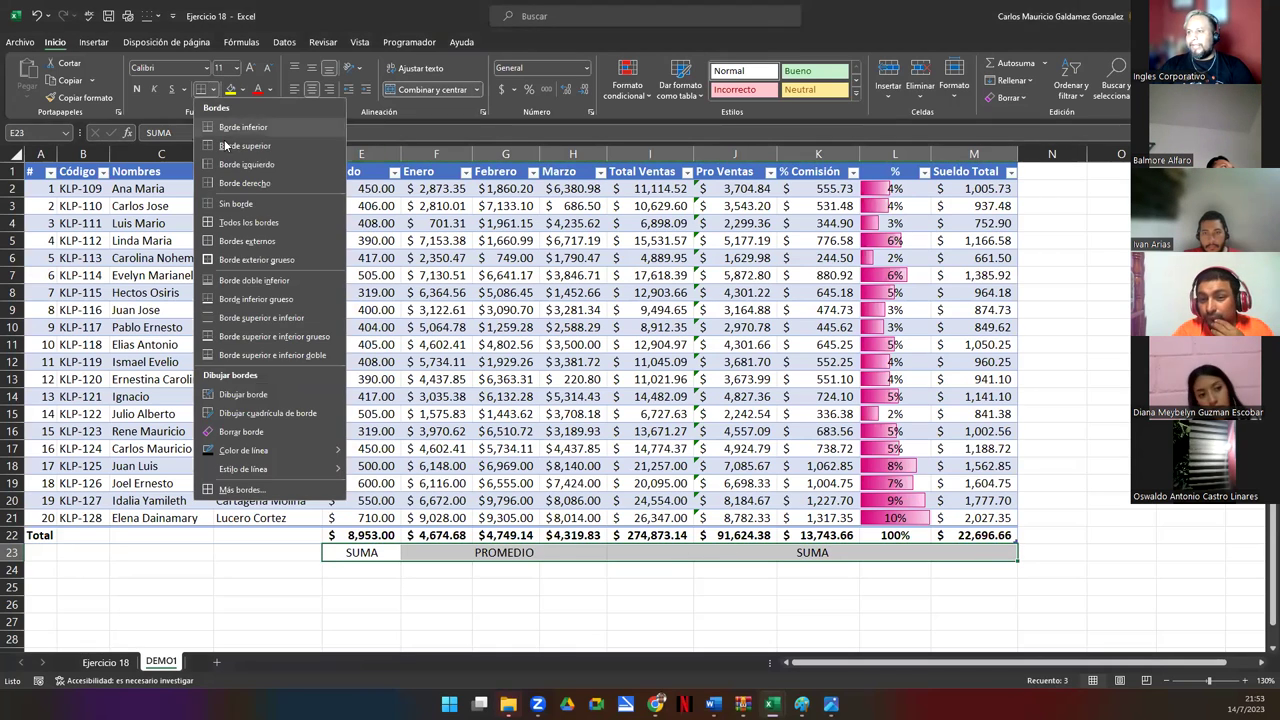
{"action": "left_click", "coordinate": [240, 224]}
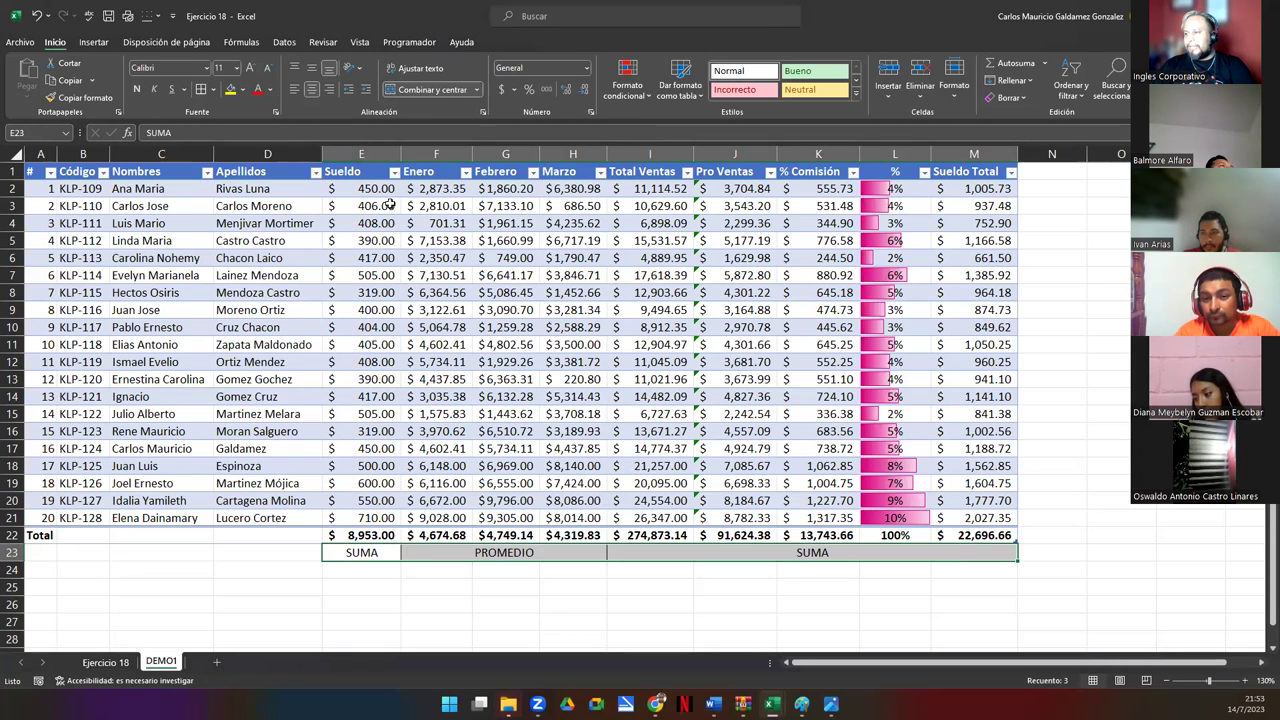
{"action": "key", "text": "ctrl+n"}
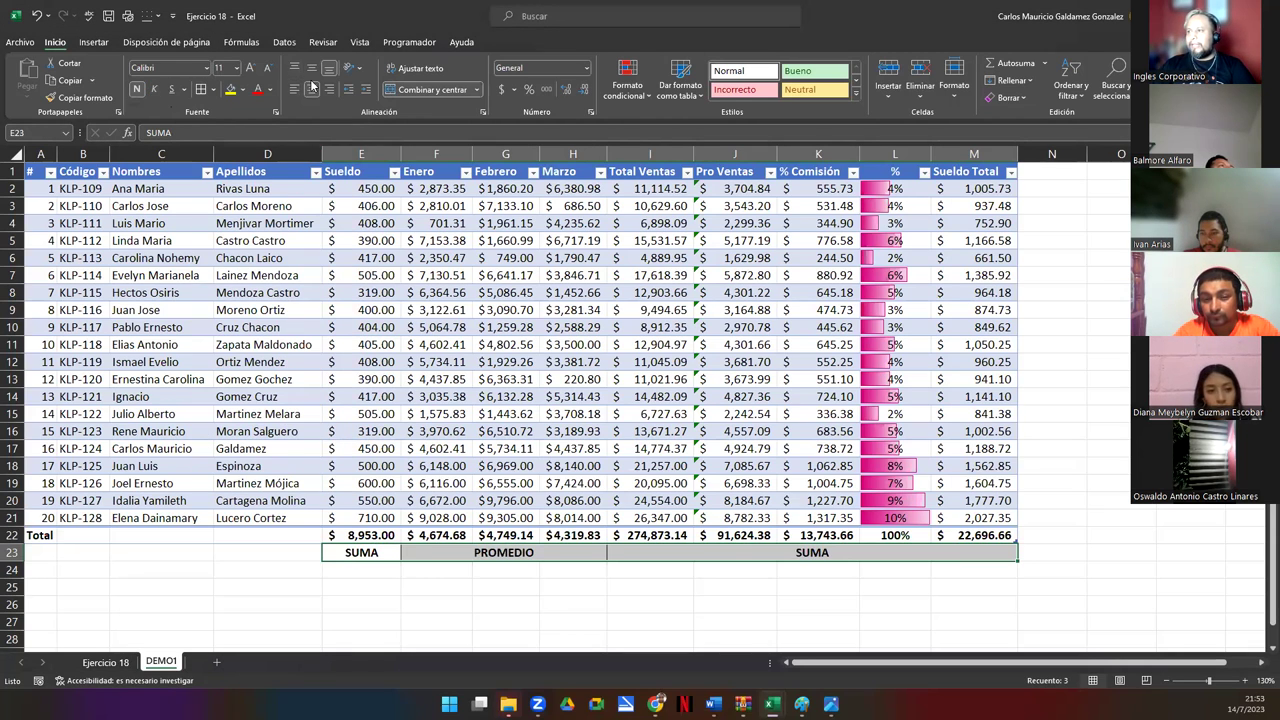
{"action": "left_click", "coordinate": [312, 89]}
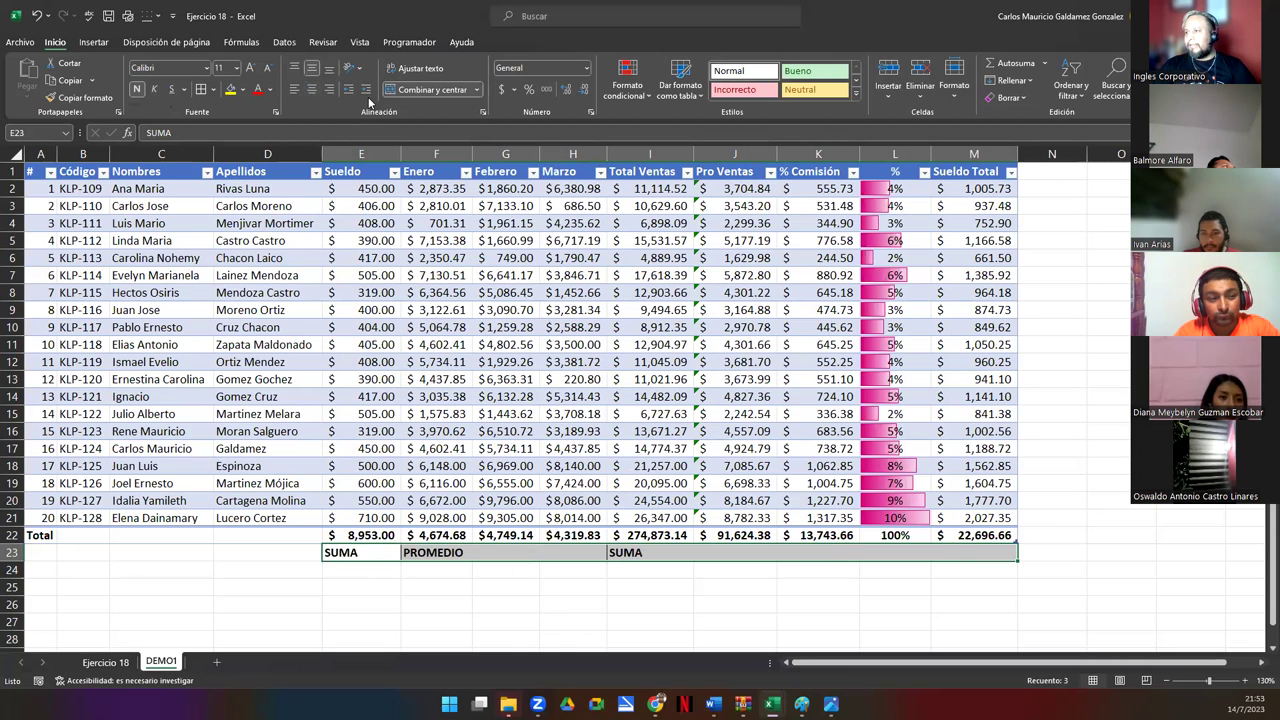
{"action": "left_click", "coordinate": [312, 92]}
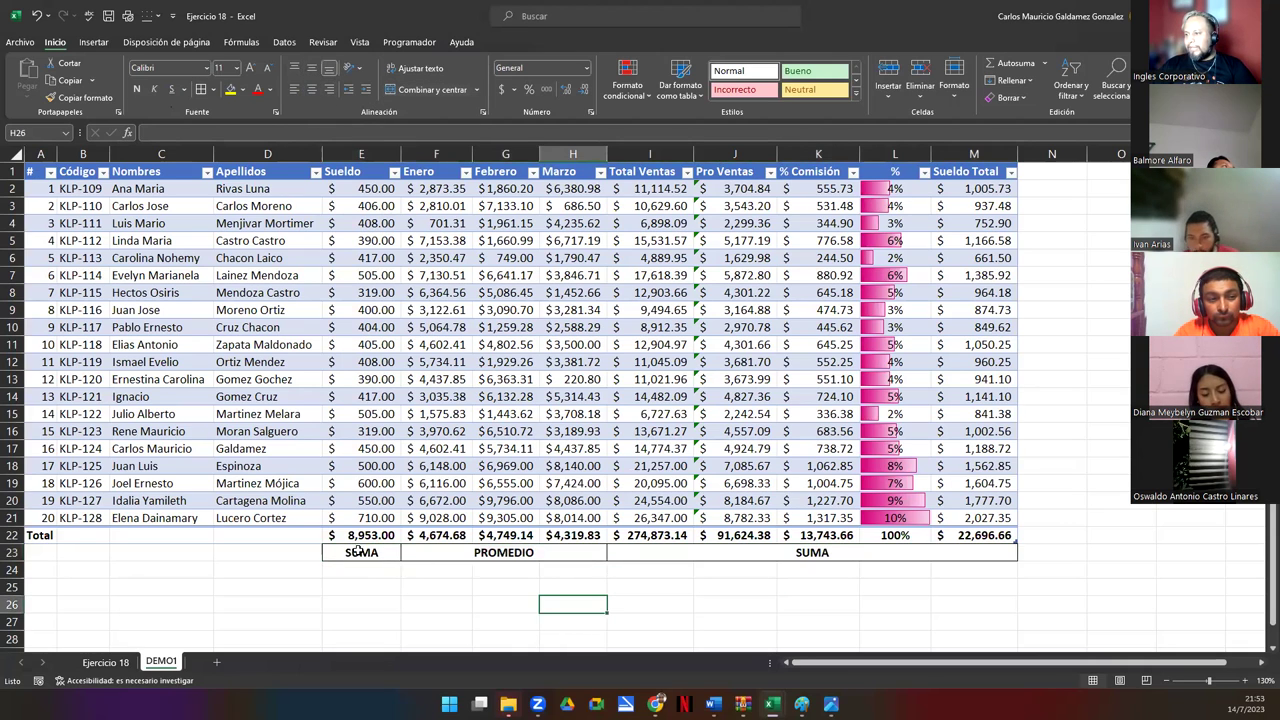
Check the status-bar sums of the Total and label cells, then clear the selection
{"action": "left_click_drag", "start_coordinate": [358, 550], "coordinate": [358, 537]}
{"action": "left_click", "coordinate": [450, 556]}
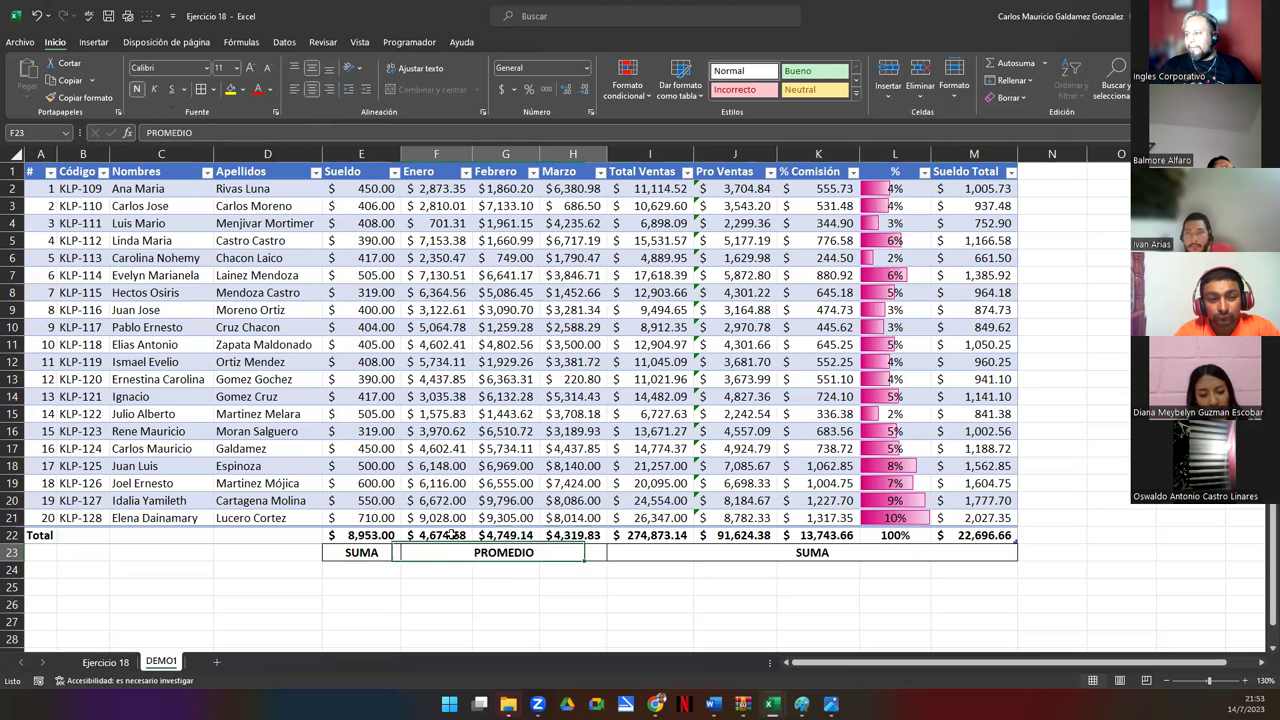
{"action": "left_click", "coordinate": [645, 552]}
{"action": "left_click_drag", "start_coordinate": [657, 530], "coordinate": [657, 553]}
{"action": "left_click", "coordinate": [394, 591]}
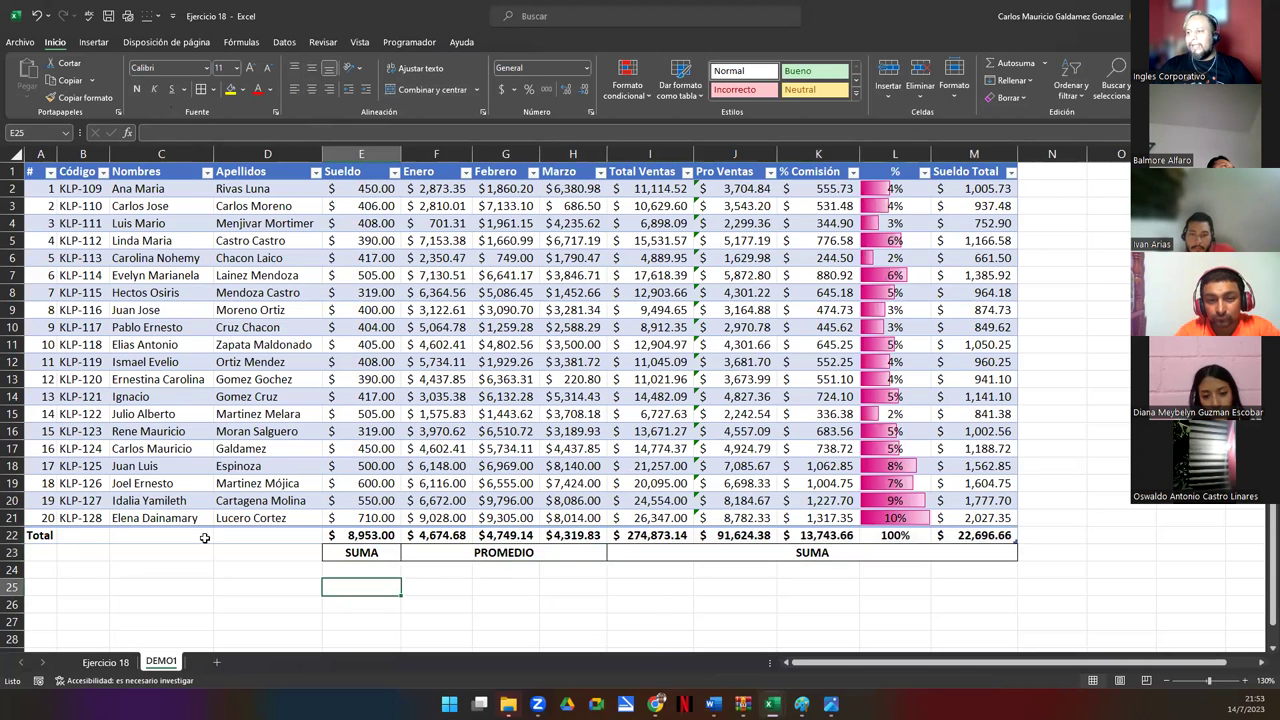
{"action": "left_click", "coordinate": [40, 518]}
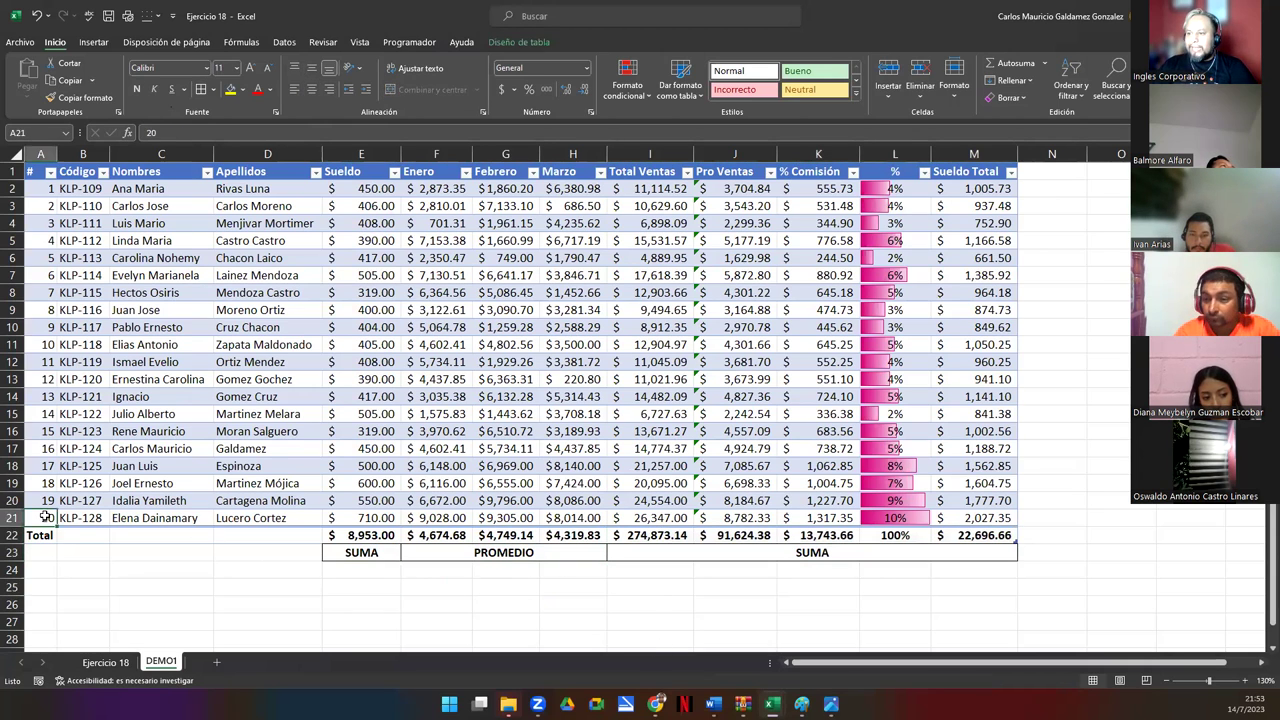
{"action": "right_click", "coordinate": [44, 519]}
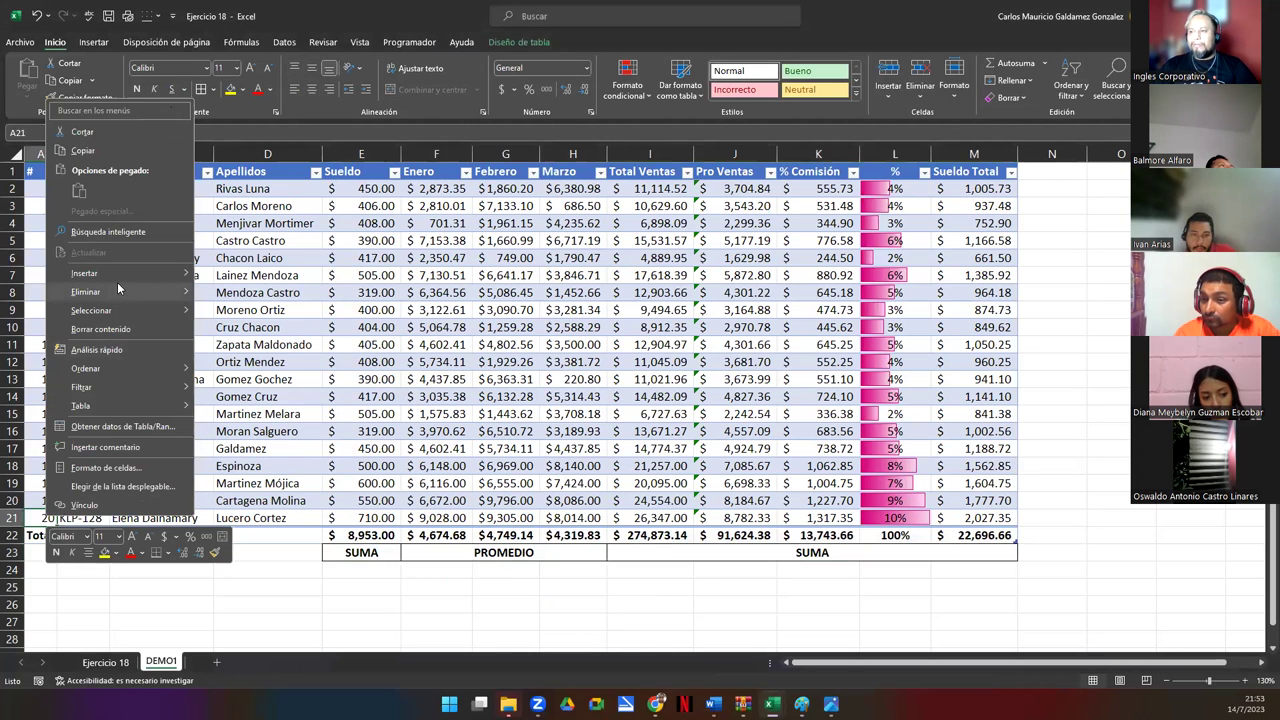
{"action": "mouse_move", "coordinate": [85, 273]}
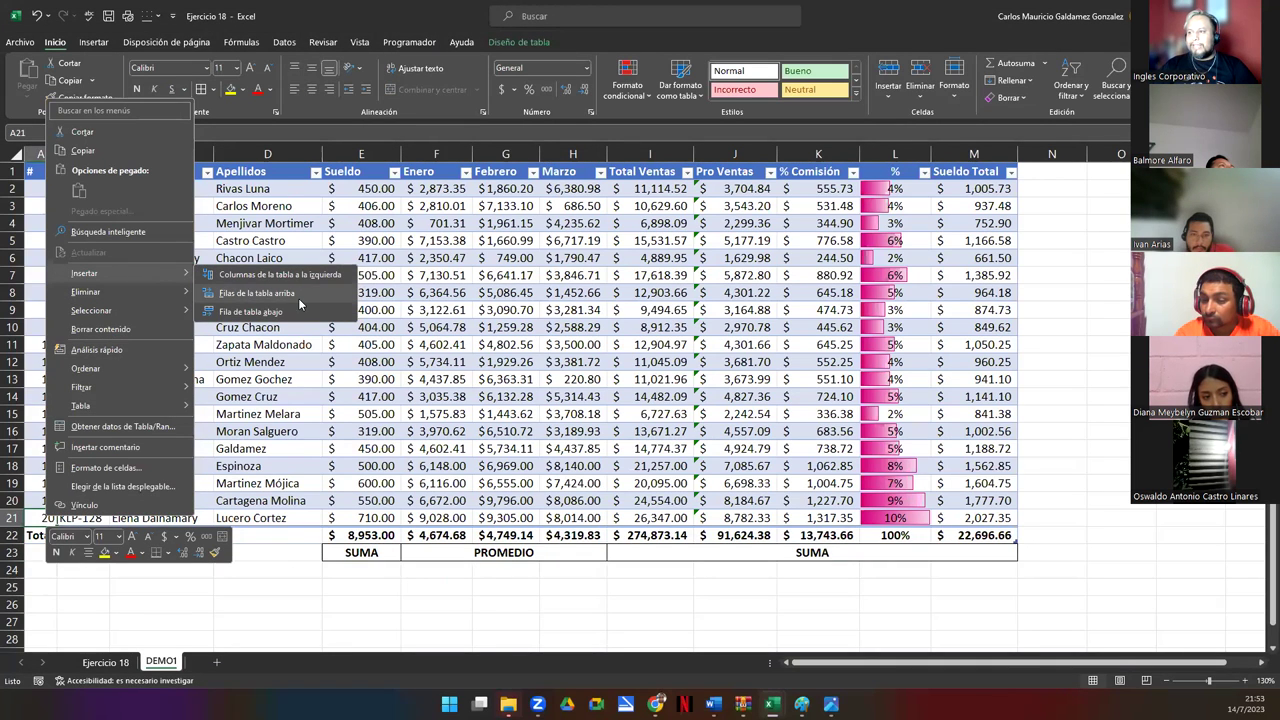
{"action": "left_click", "coordinate": [305, 312]}
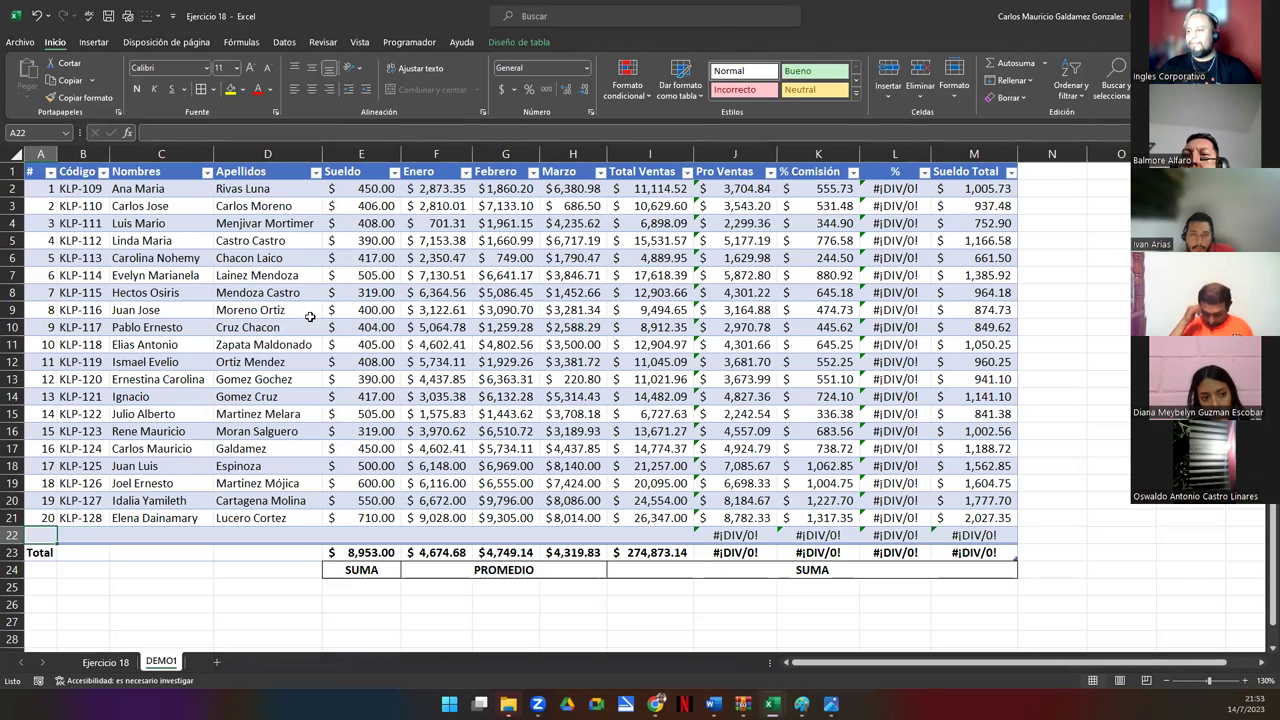
{"action": "key", "text": "ctrl+z"}
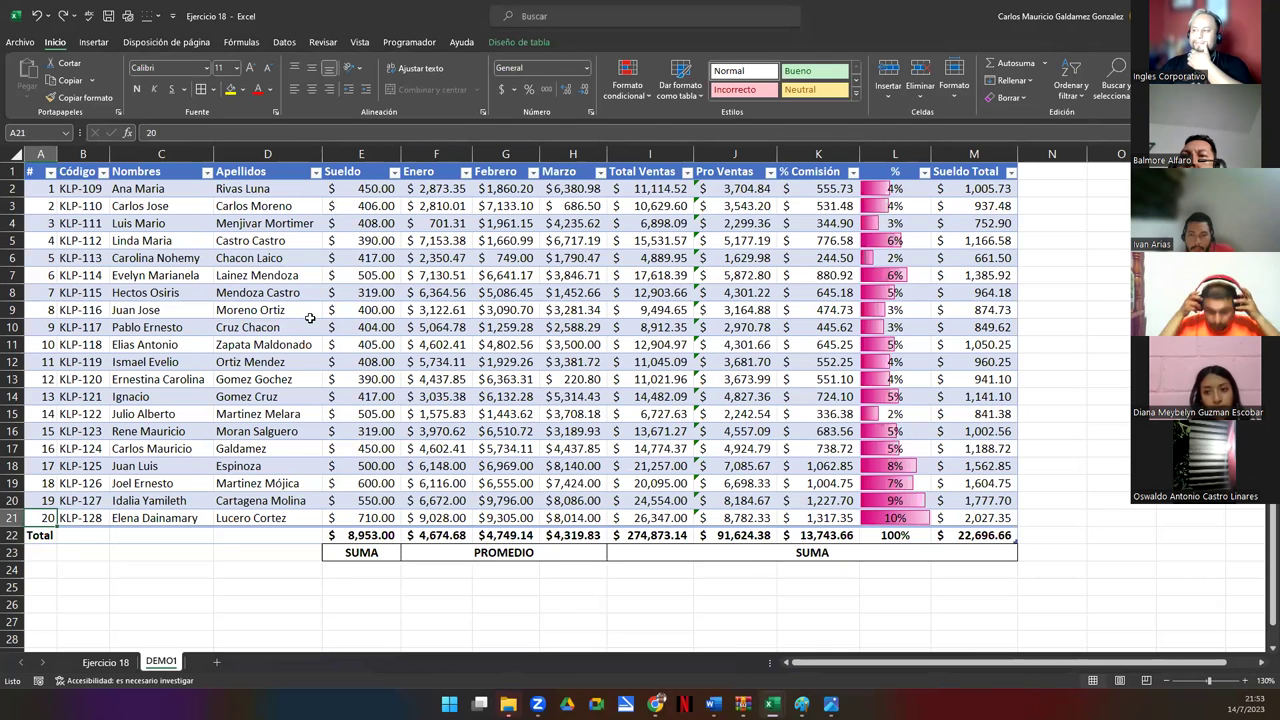
{"action": "left_click", "coordinate": [620, 327]}
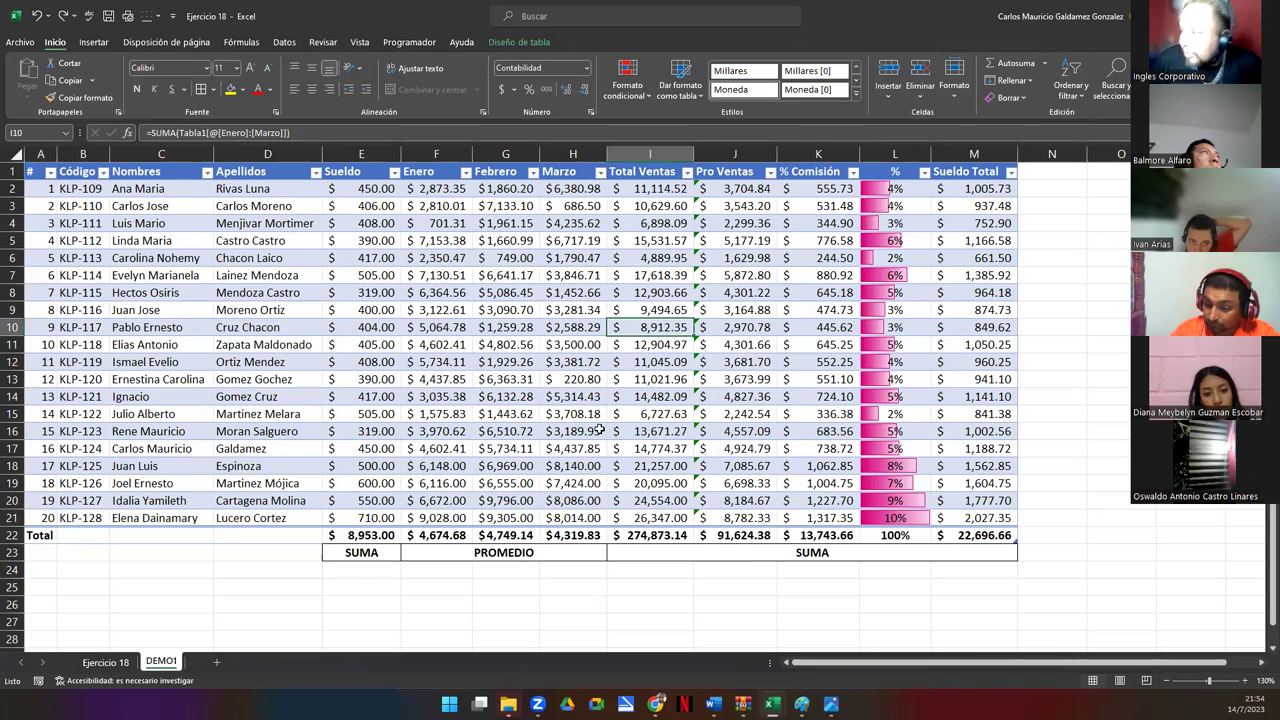
{"action": "left_click", "coordinate": [957, 189]}
{"action": "double_click", "coordinate": [957, 189]}
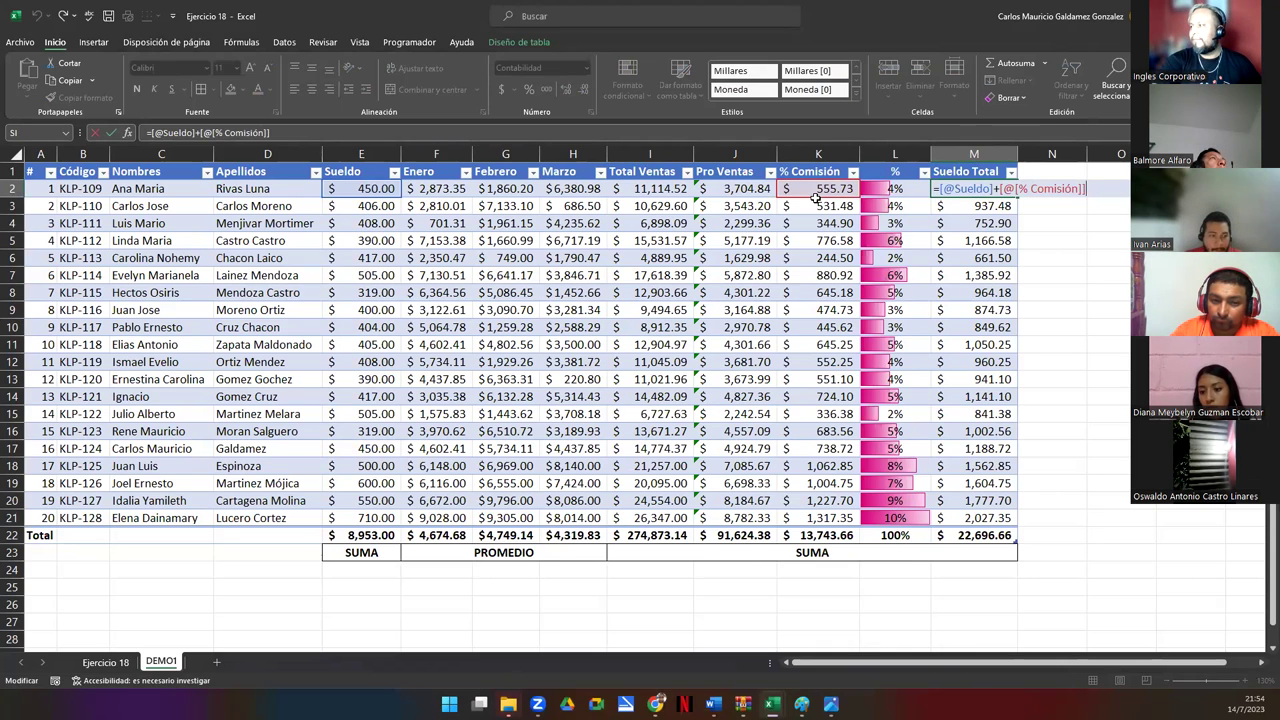
{"action": "key", "text": "Return"}
{"action": "key", "text": "Left"}
{"action": "key", "text": "Up"}
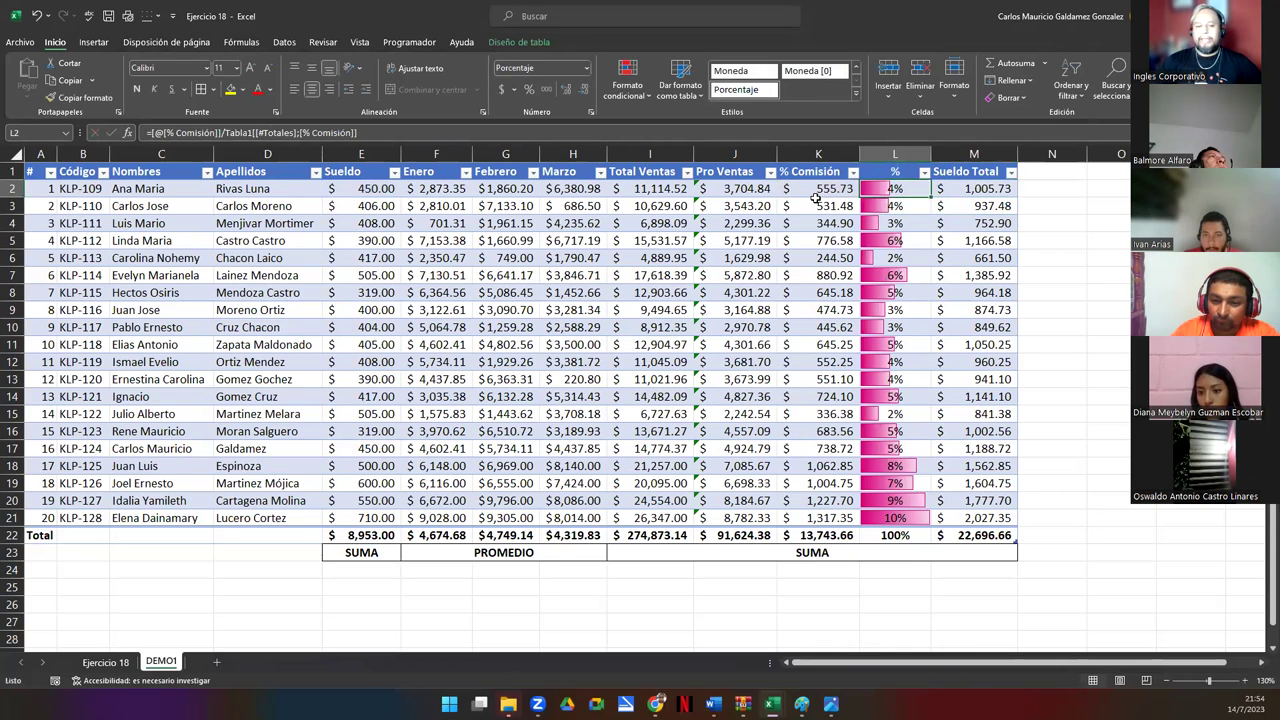
{"action": "key", "text": "F2"}
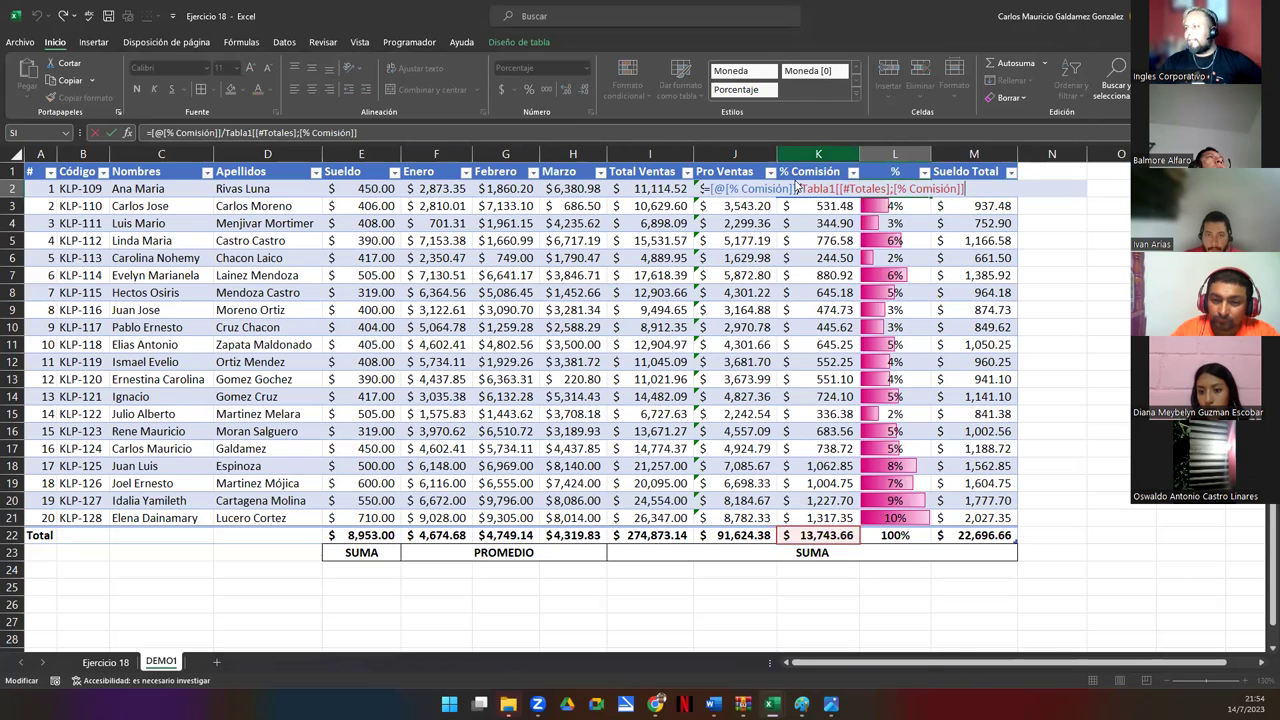
{"action": "left_click", "coordinate": [886, 228]}
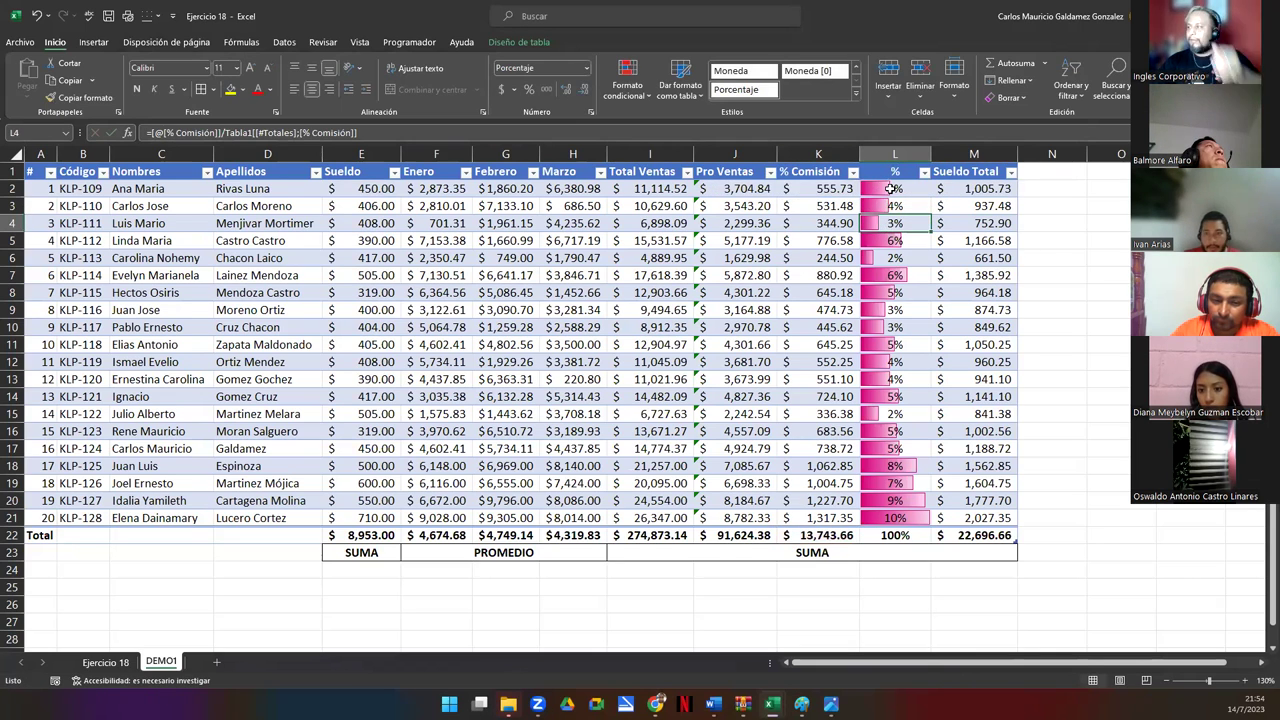
{"action": "left_click", "coordinate": [890, 188]}
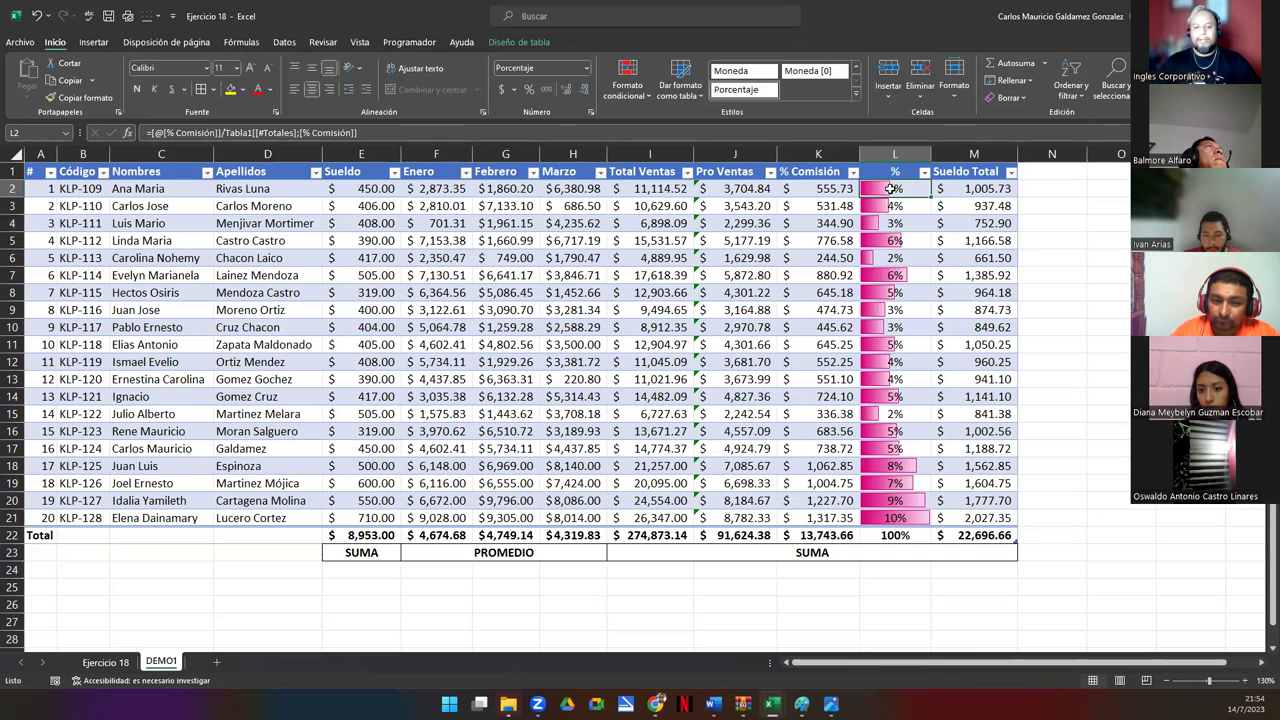
{"action": "left_click", "coordinate": [823, 187]}
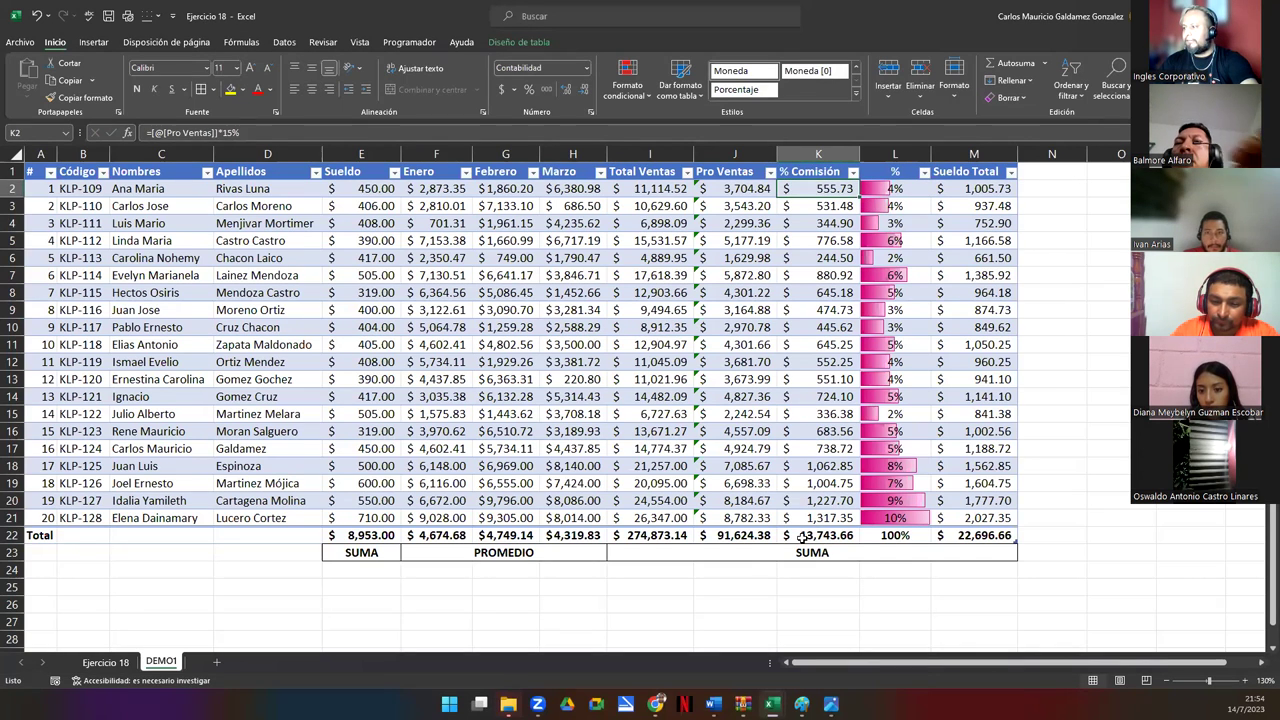
{"action": "left_click", "coordinate": [802, 536]}
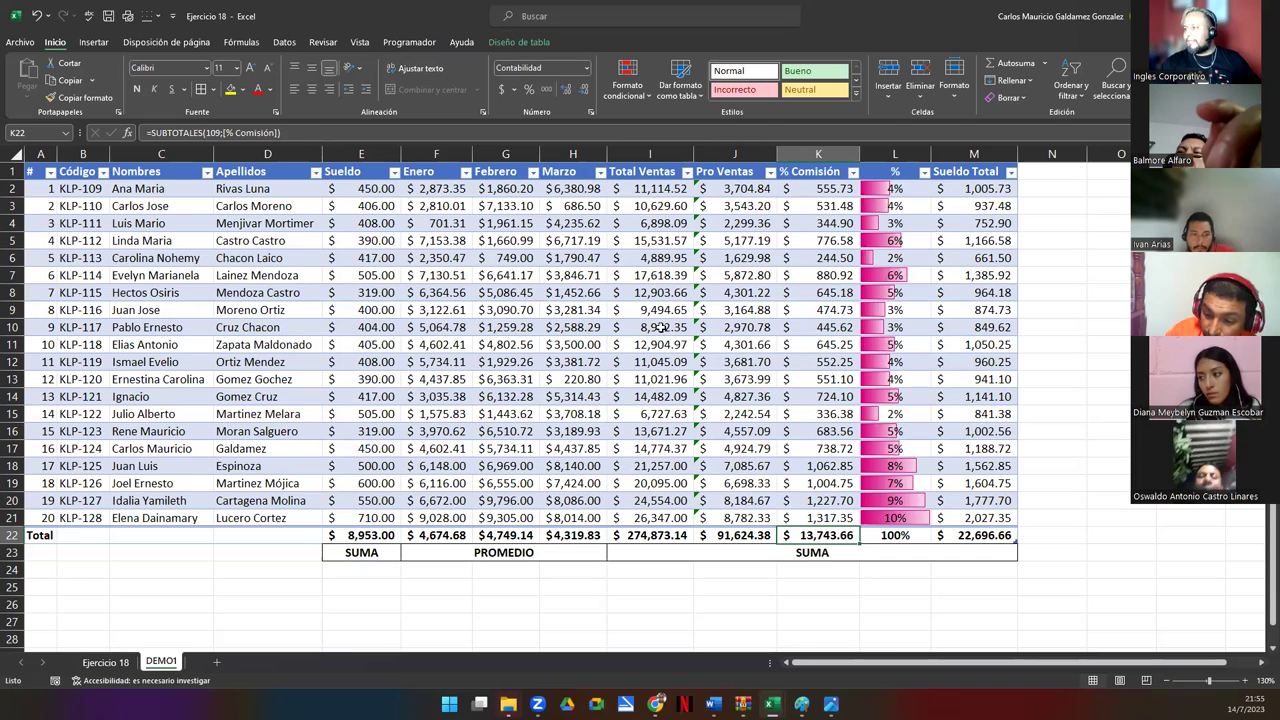
Inspect the commission formula in cell K18
{"action": "left_click", "coordinate": [842, 465]}
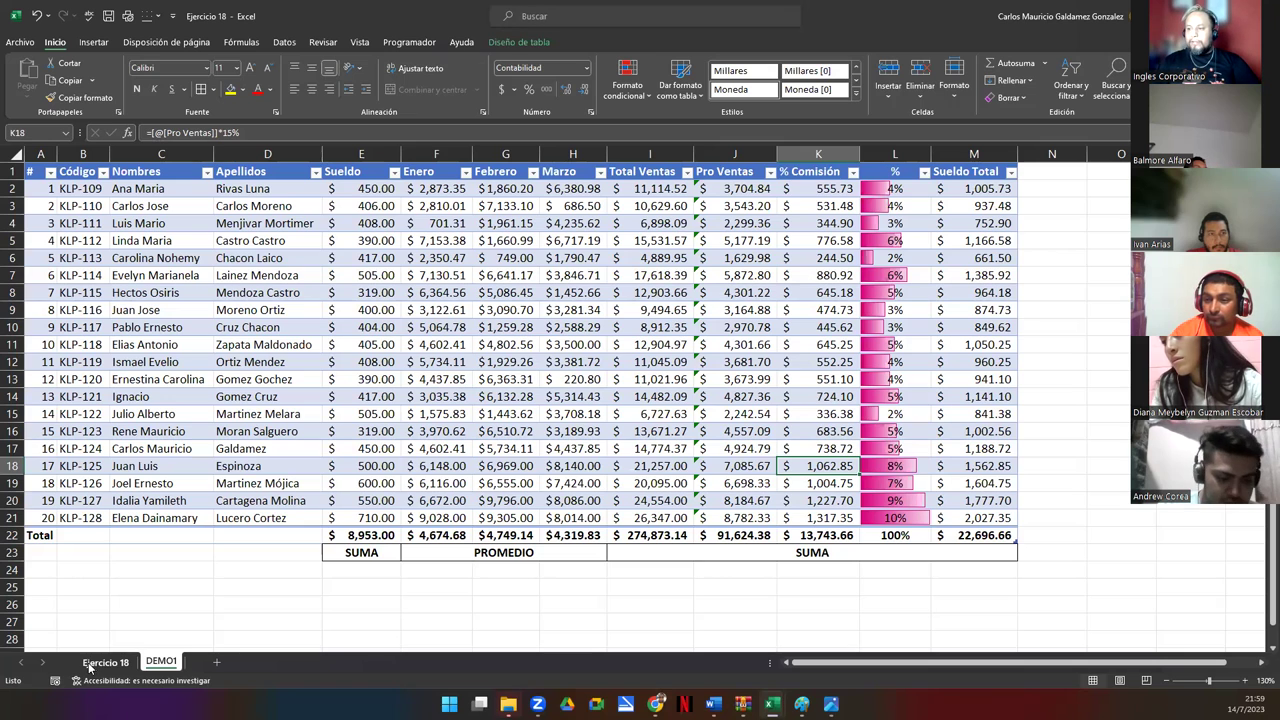
On Ejercicio 18, review the H2 instructions and both table pictures, ending on cell N5
{"action": "left_click", "coordinate": [100, 663]}
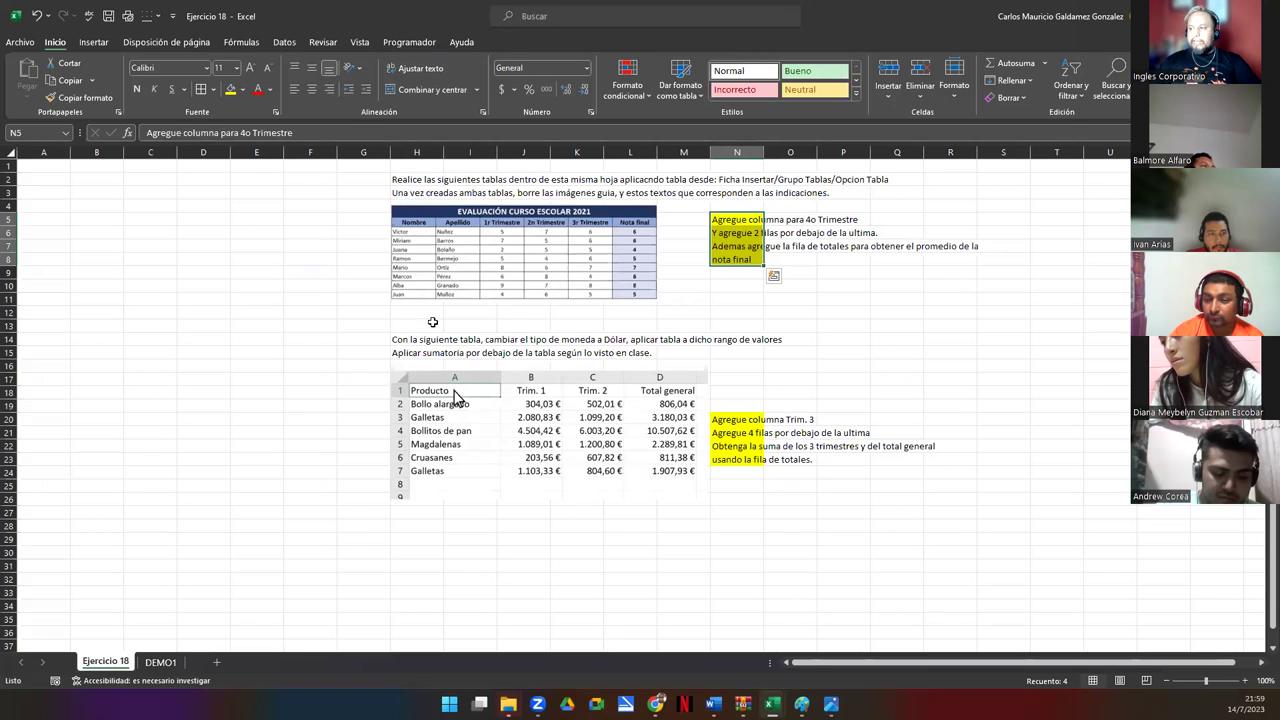
{"action": "left_click", "coordinate": [422, 181]}
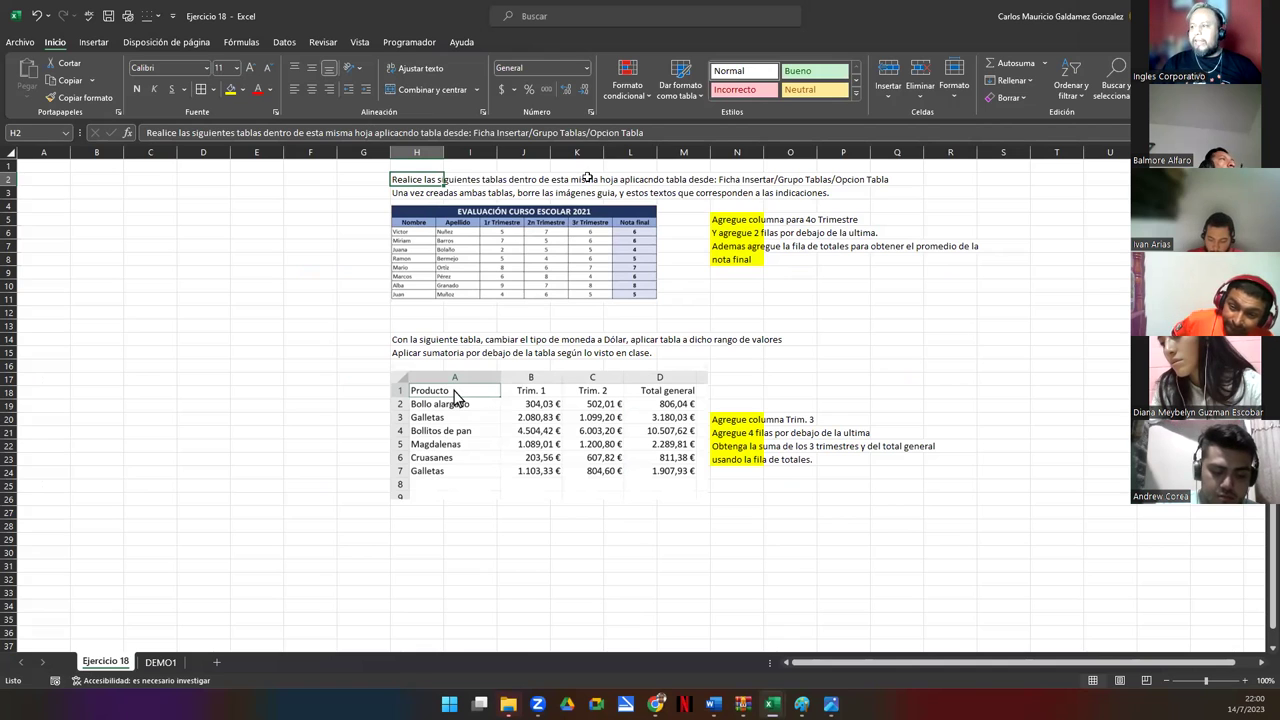
{"action": "left_click", "coordinate": [525, 238]}
{"action": "left_click", "coordinate": [548, 418]}
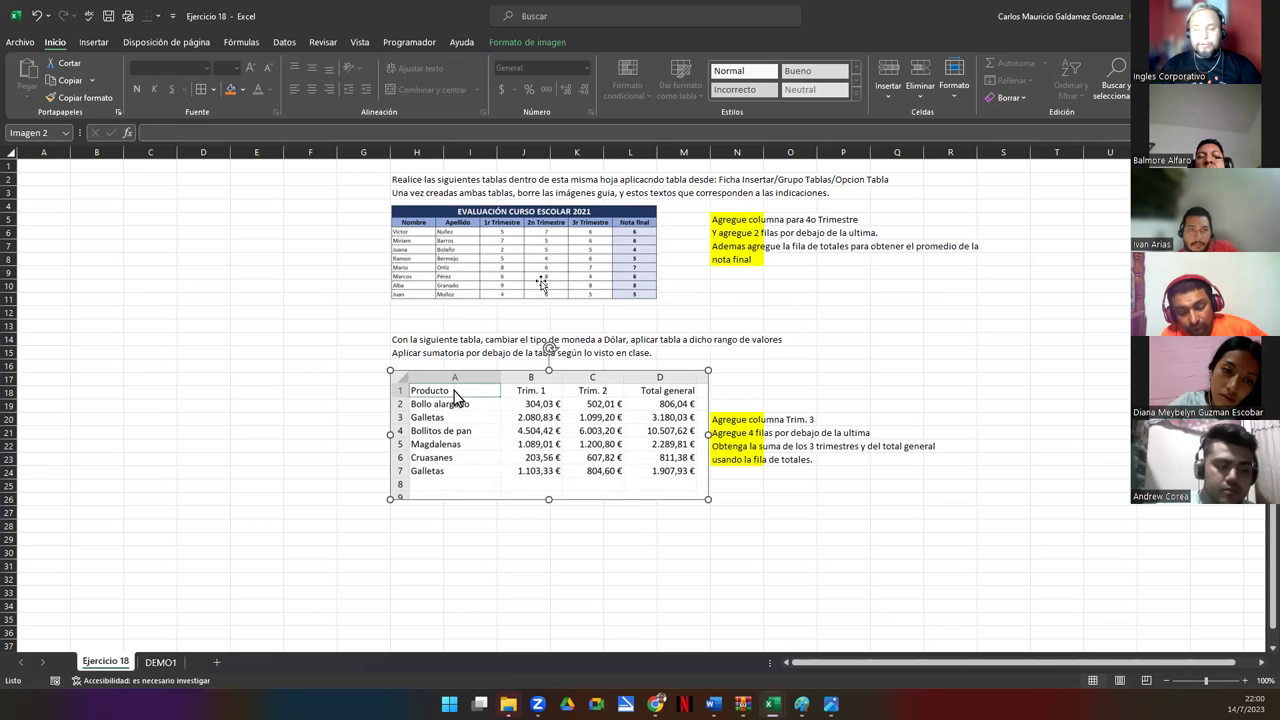
{"action": "left_click", "coordinate": [725, 220]}
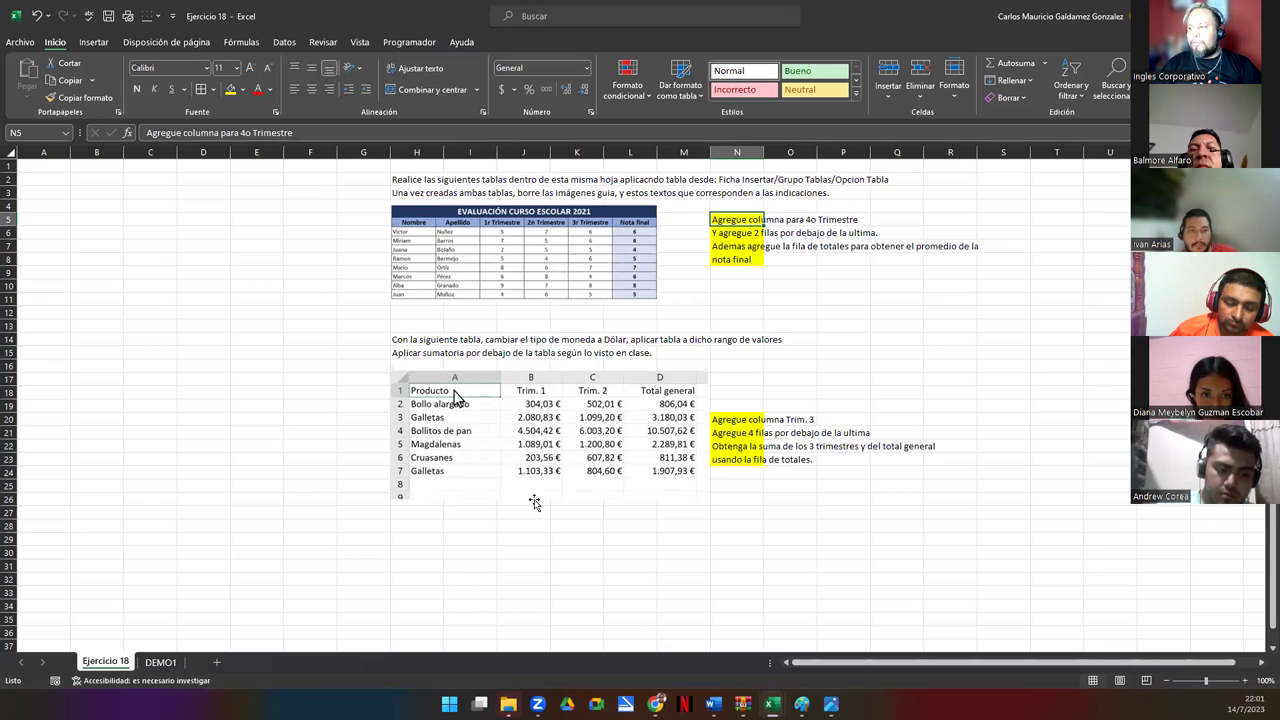
On DEMO1, select the Total row values E22:L22 and review the Sueldo total's function choices
{"action": "left_click", "coordinate": [160, 662]}
{"action": "left_click_drag", "start_coordinate": [370, 535], "coordinate": [895, 535]}
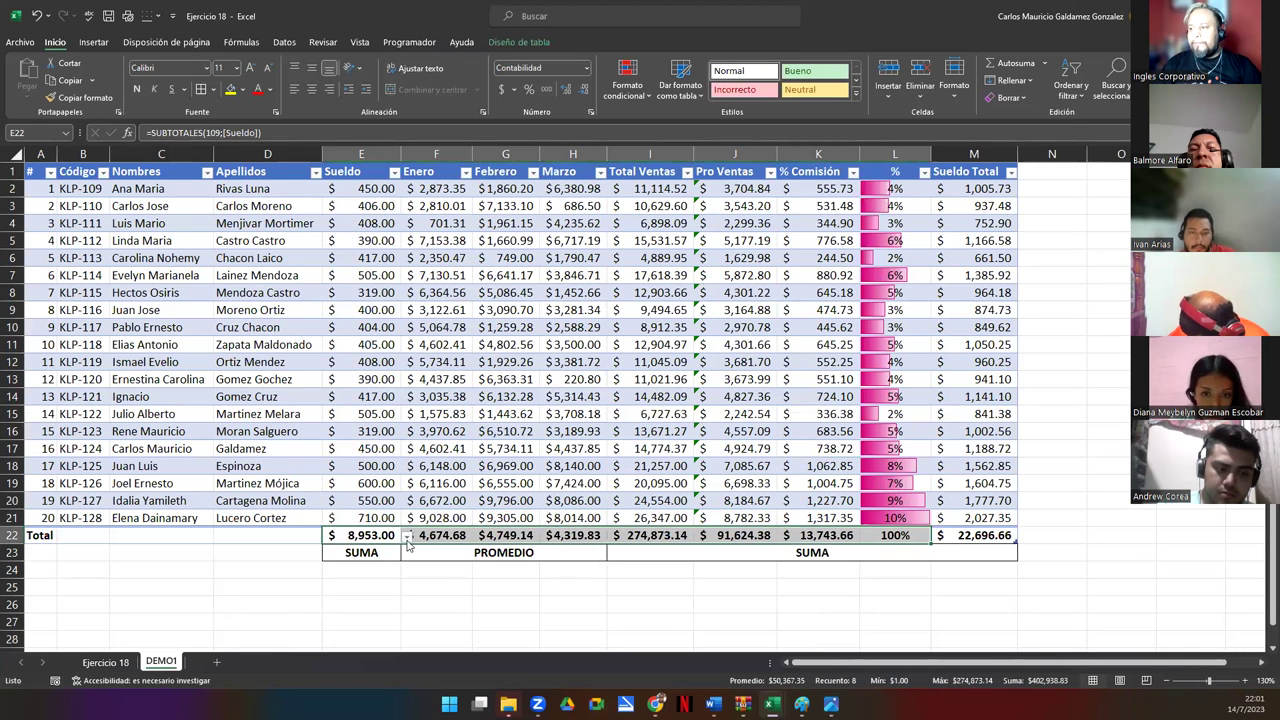
{"action": "left_click", "coordinate": [407, 537]}
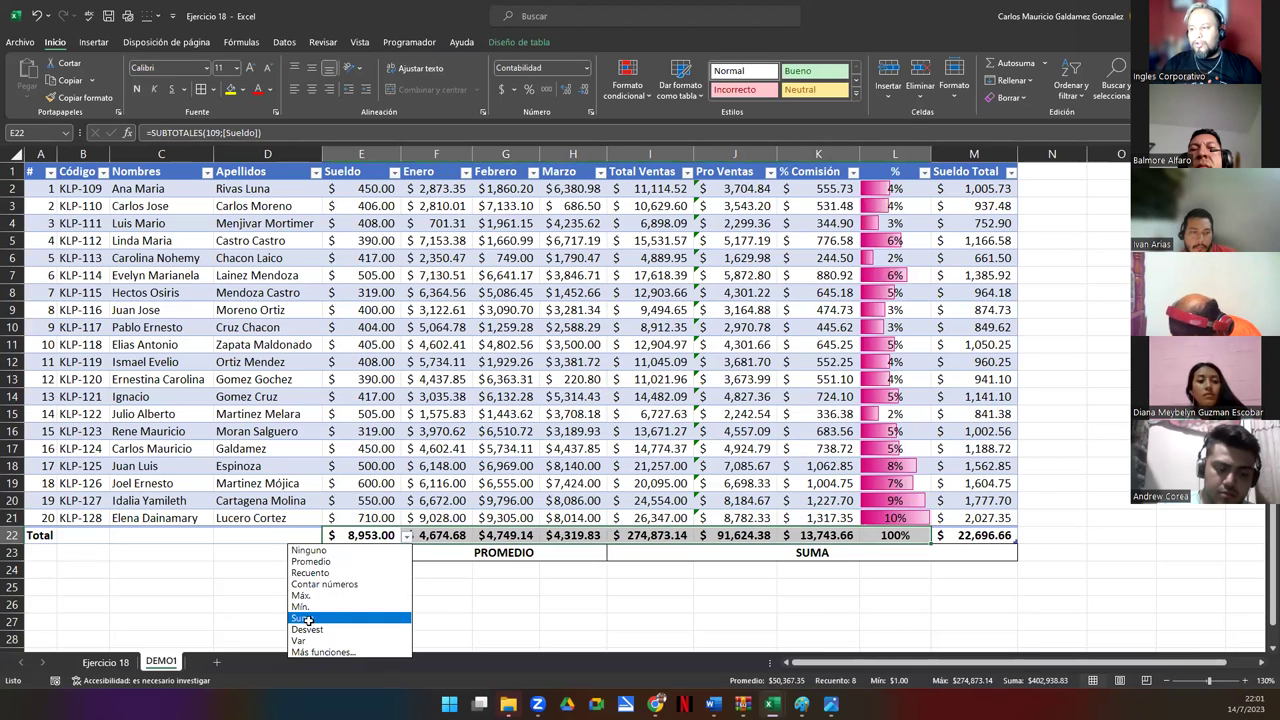
{"action": "left_click", "coordinate": [305, 619]}
{"action": "left_click", "coordinate": [105, 662]}
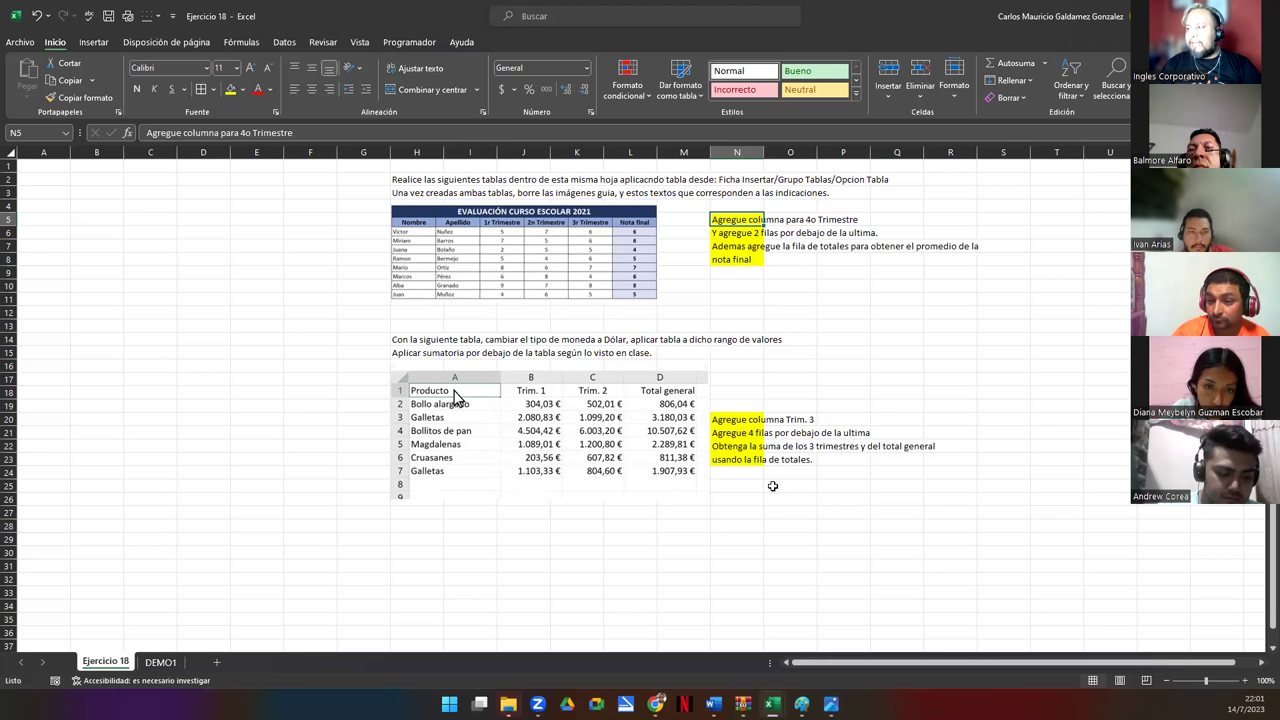
Turn the DEMO1 table's Total Row off and back on in Table Design
{"action": "left_click", "coordinate": [162, 664]}
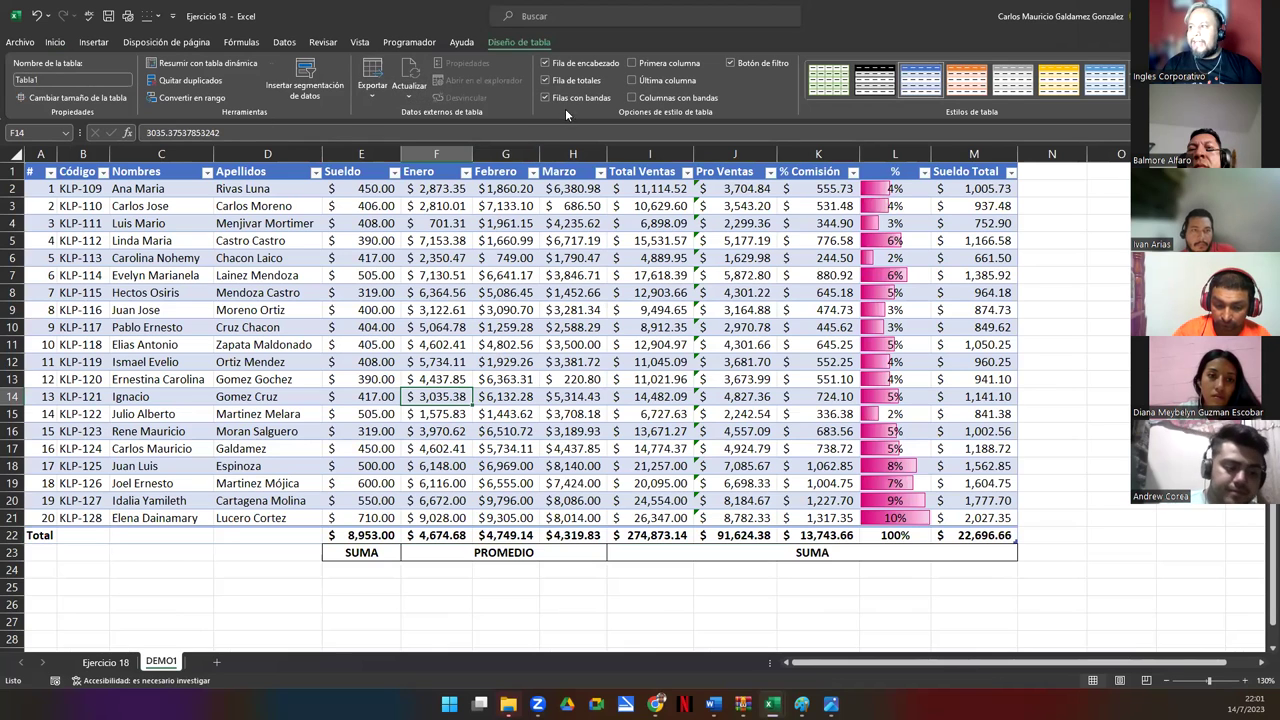
{"action": "left_click", "coordinate": [585, 79]}
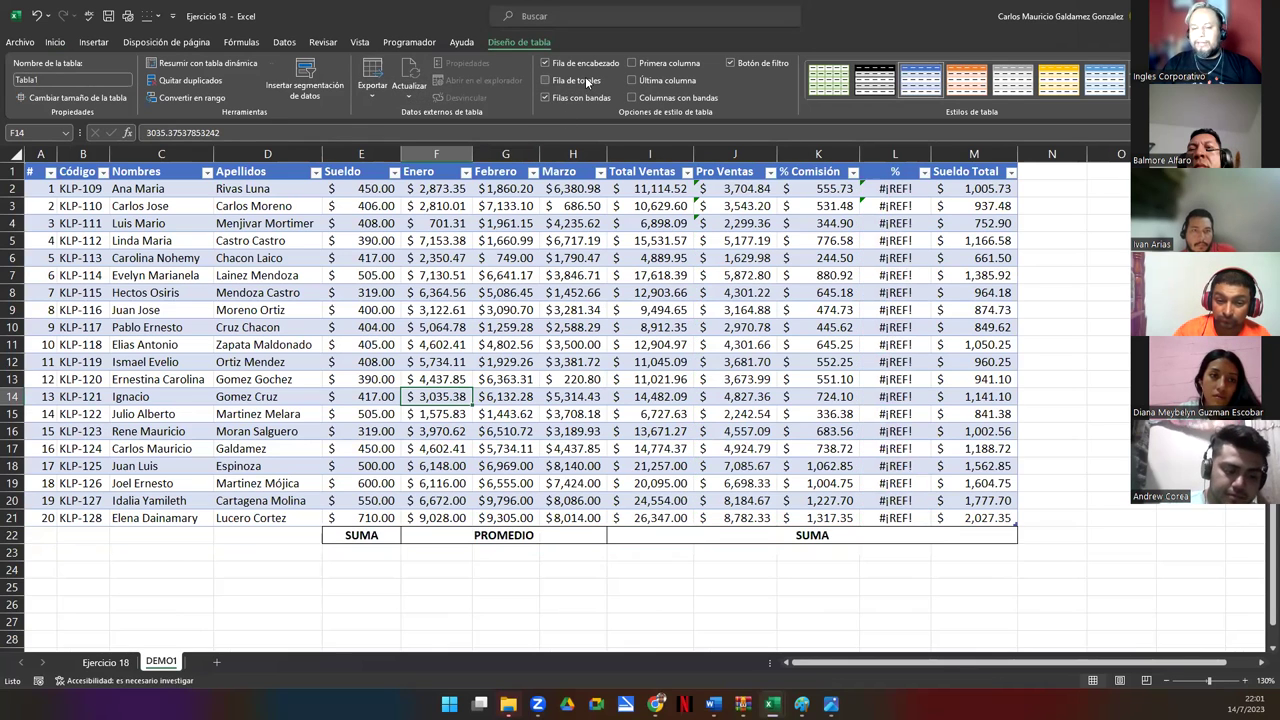
{"action": "left_click", "coordinate": [585, 79]}
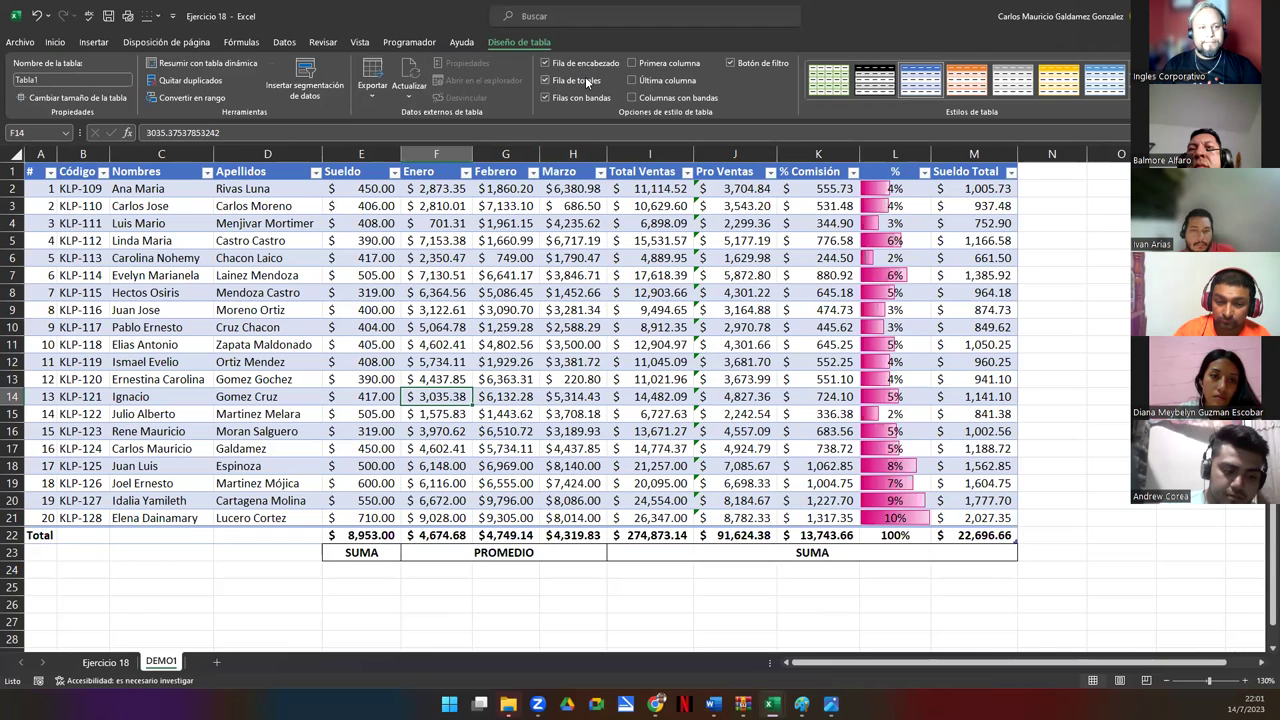
{"action": "left_click", "coordinate": [105, 662]}
Select cell G17, then play the closing presentation full screen
{"action": "left_click", "coordinate": [362, 381]}
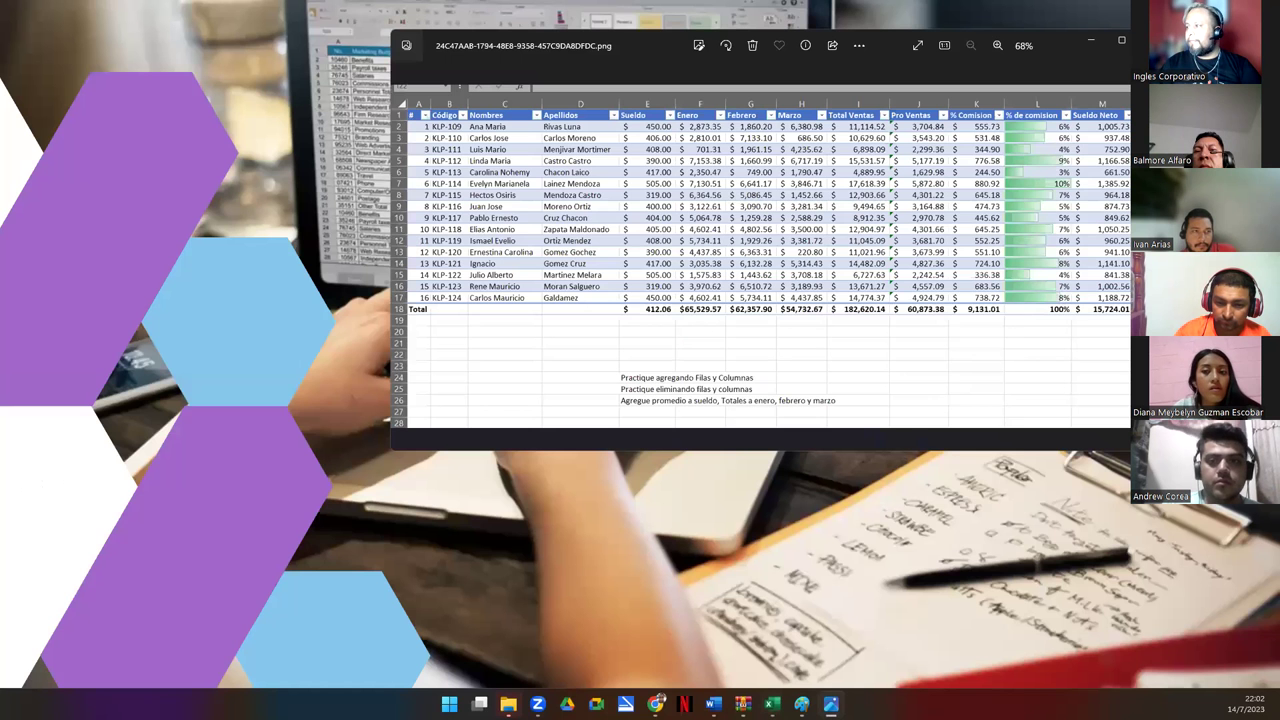
{"action": "key", "text": "F11"}
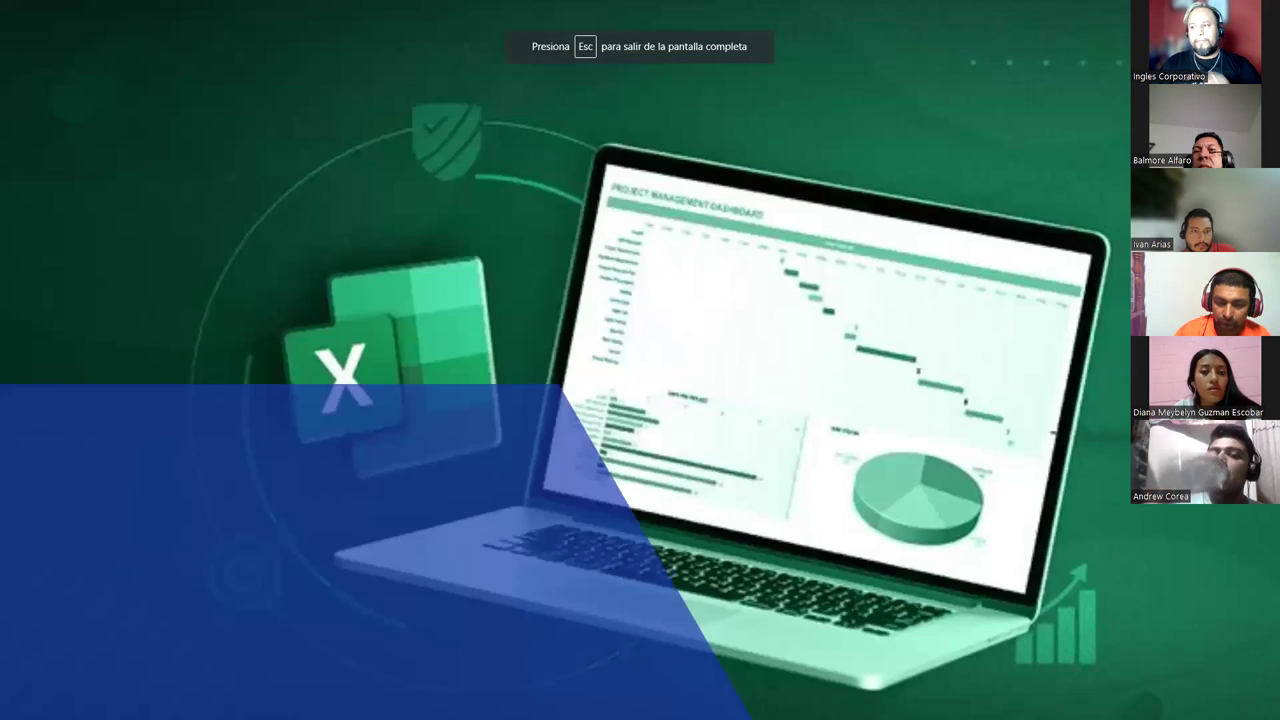